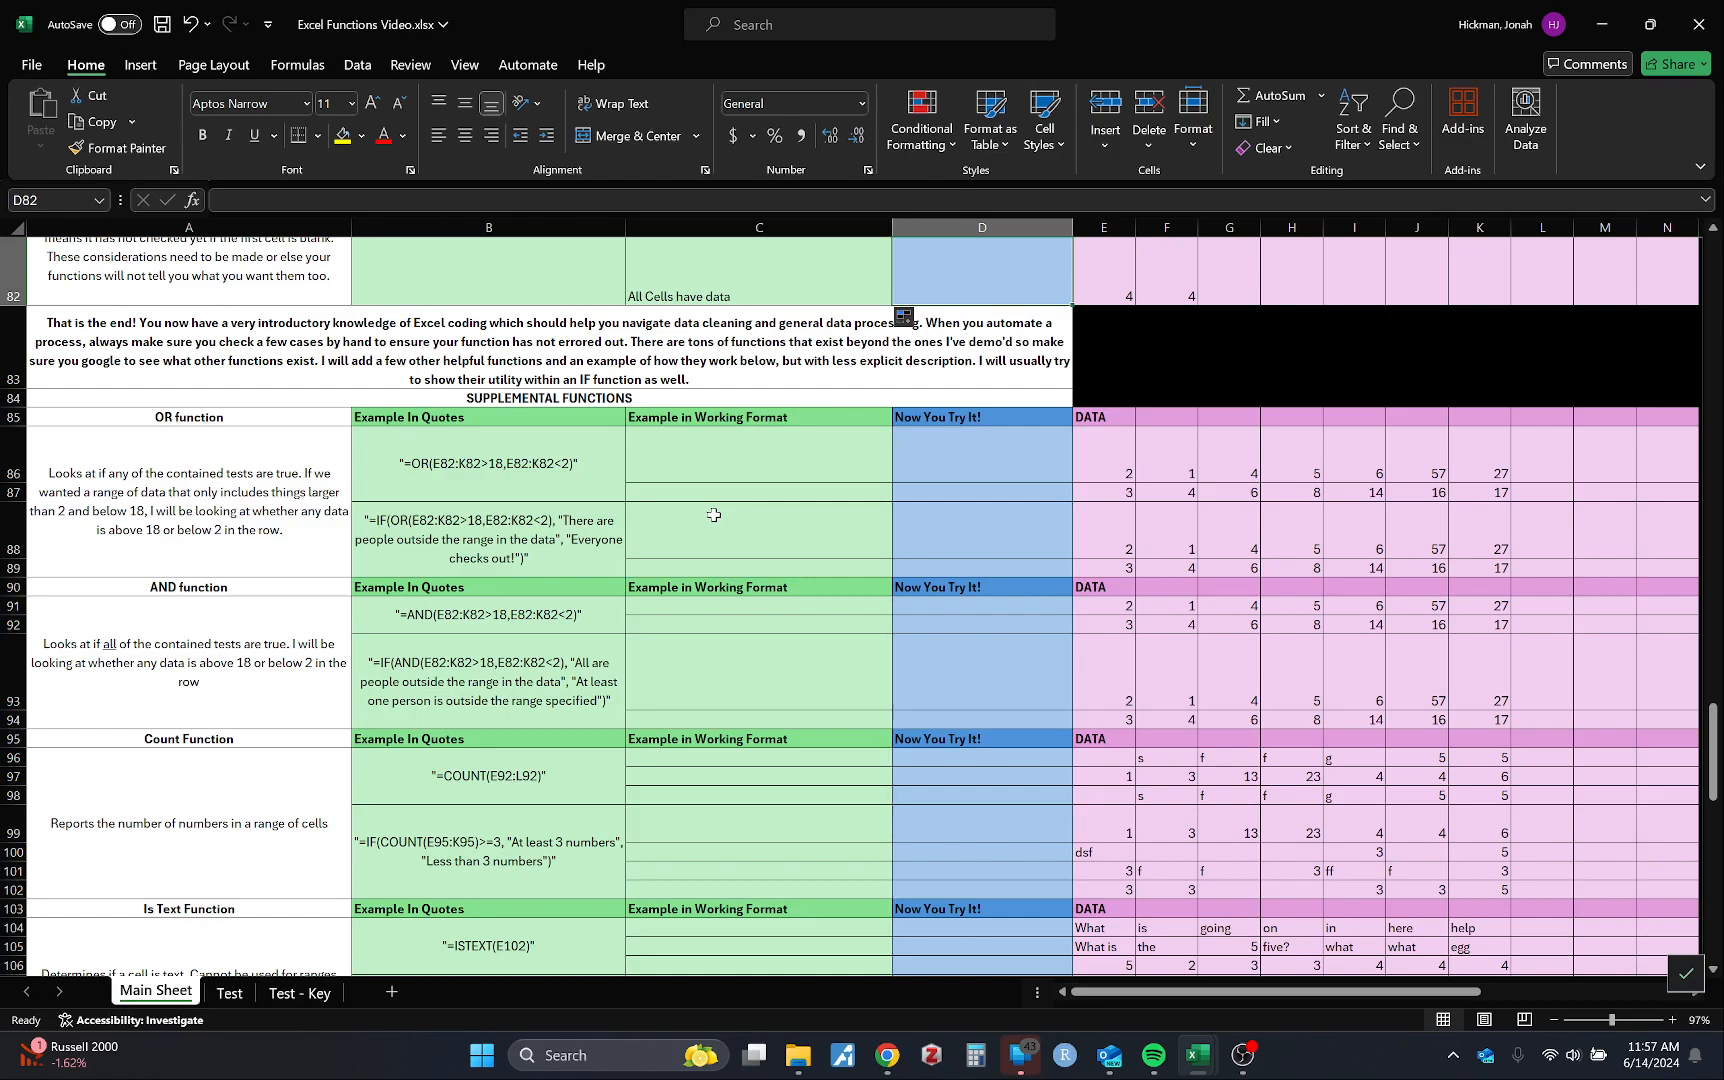
Step: Enter =OR(E86:K86>18,E86:K86<2) in C86, selecting both ranges with the mouse
scroll(713, 514, down, 3)
scroll(713, 514, up, 2)
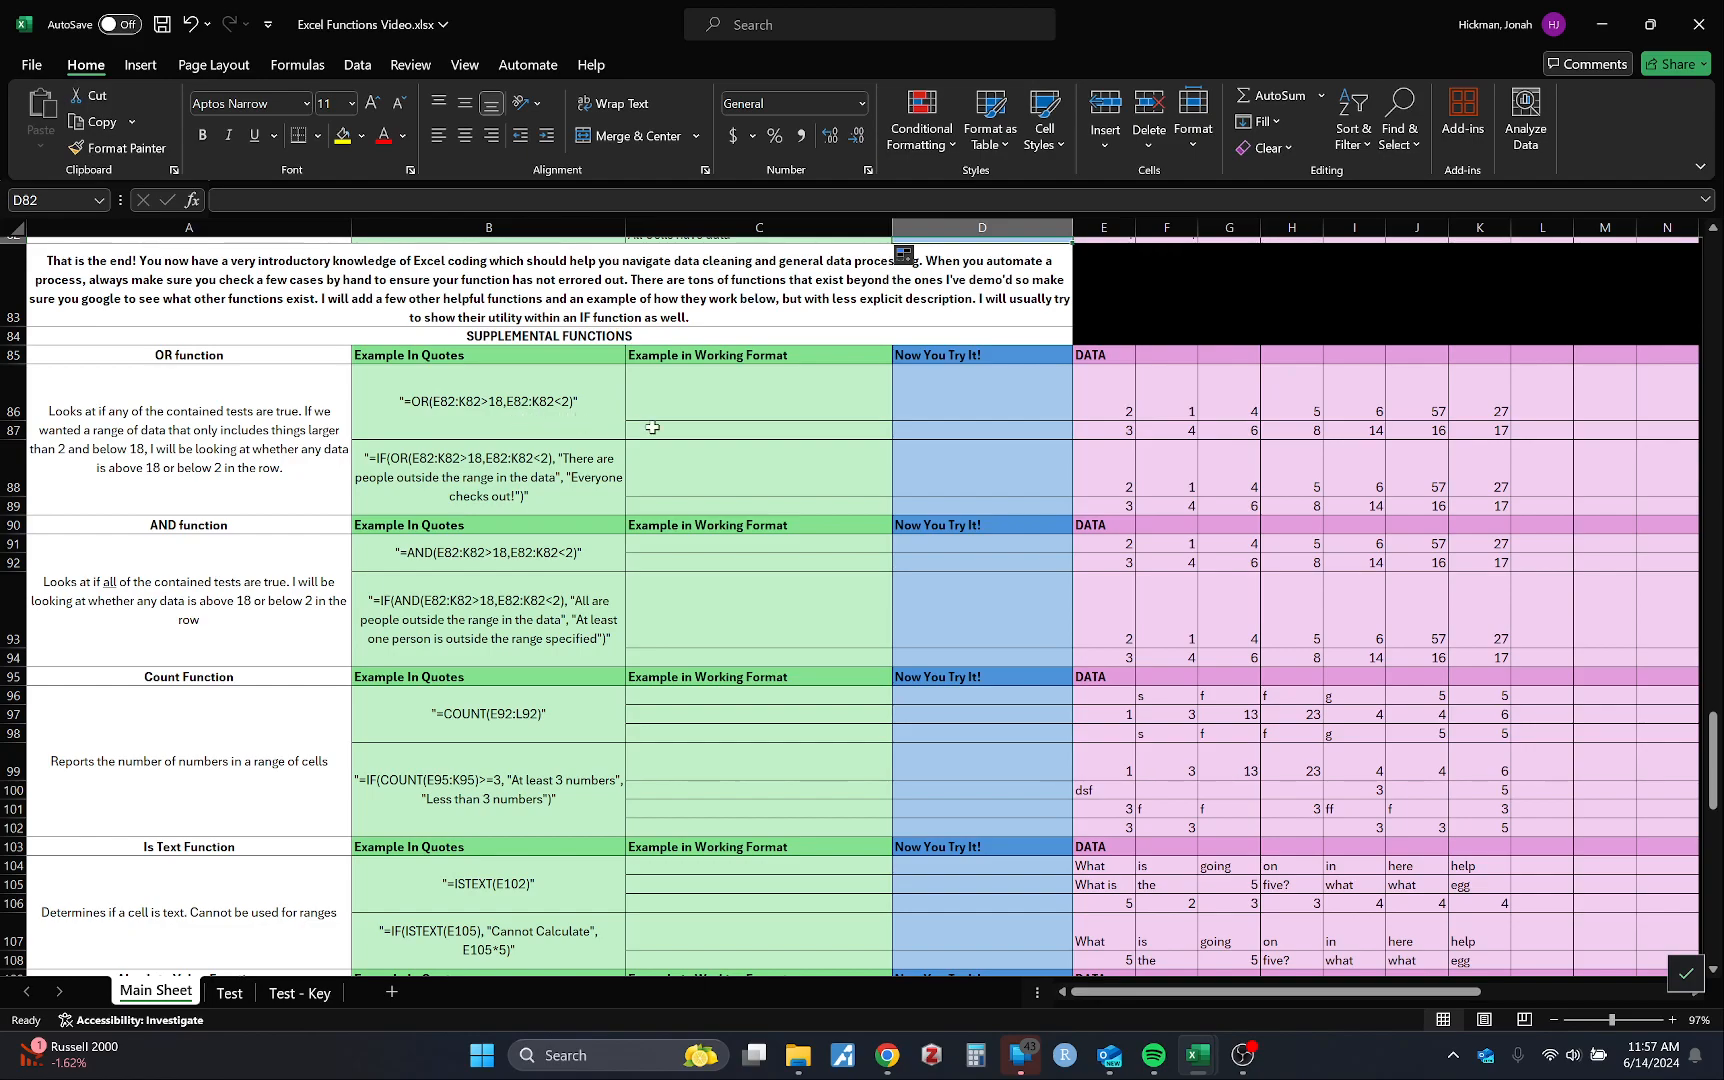
click(735, 400)
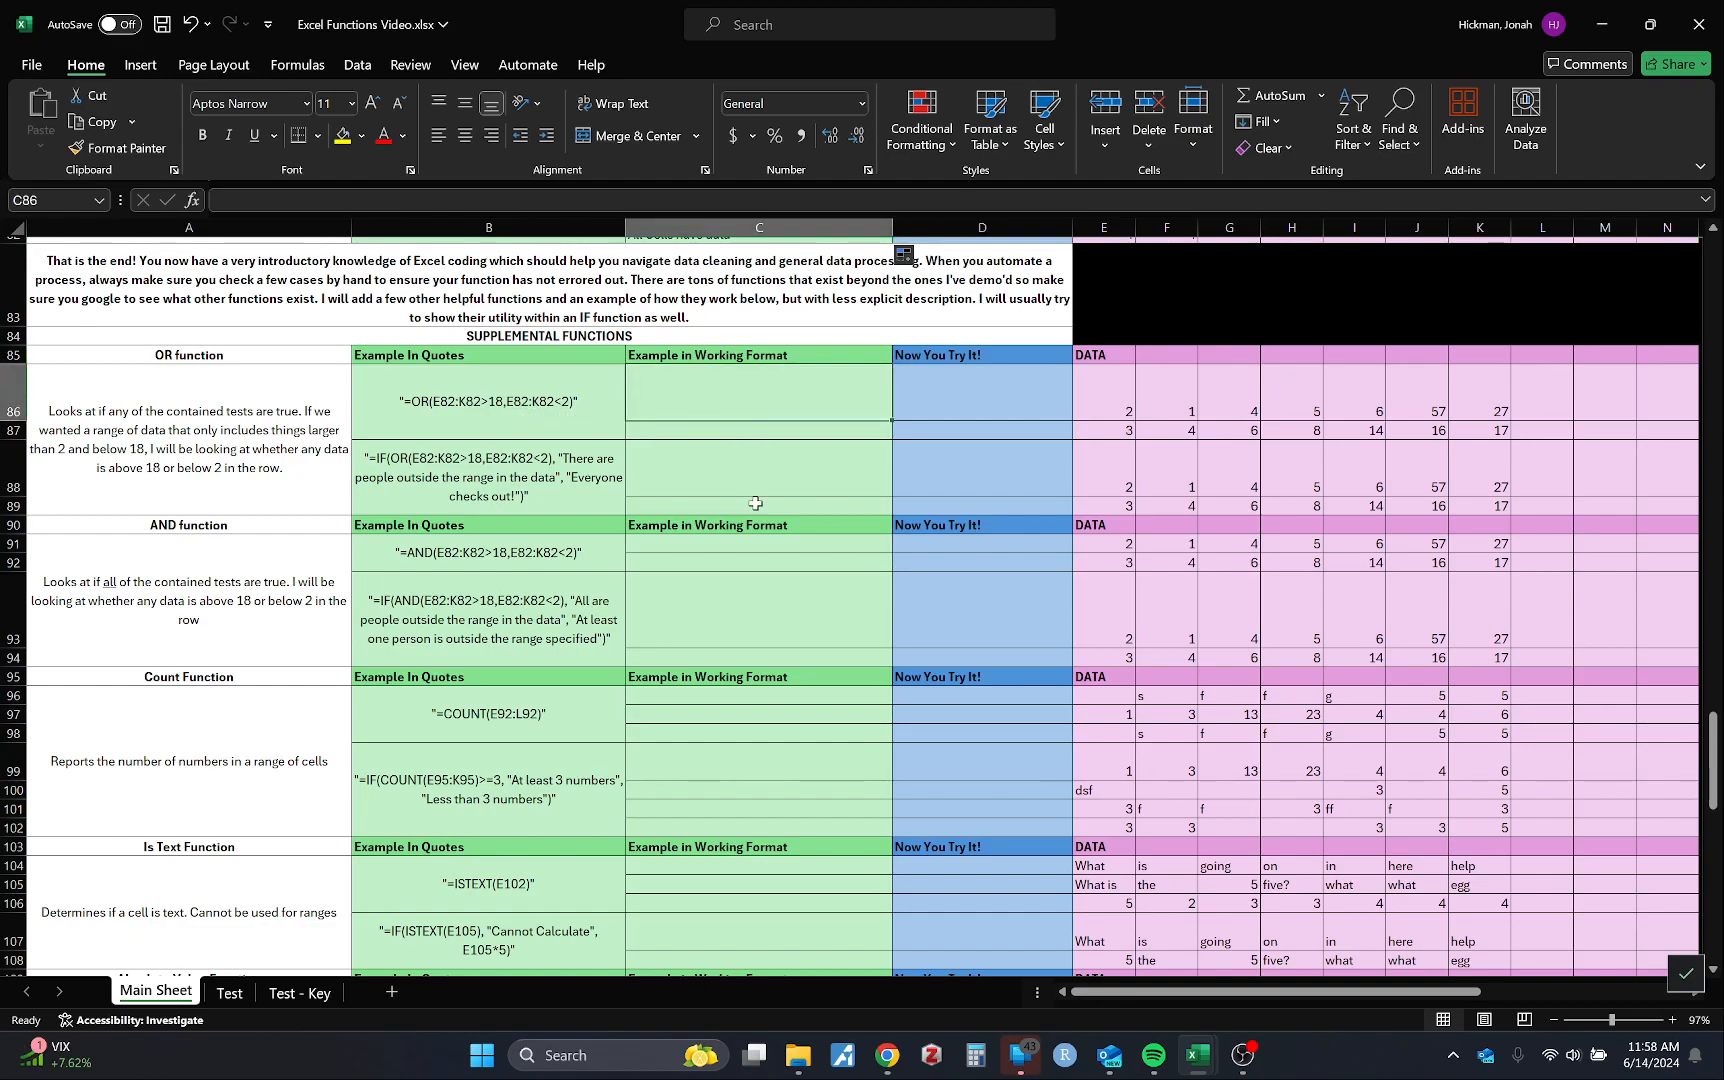
text(=OR()
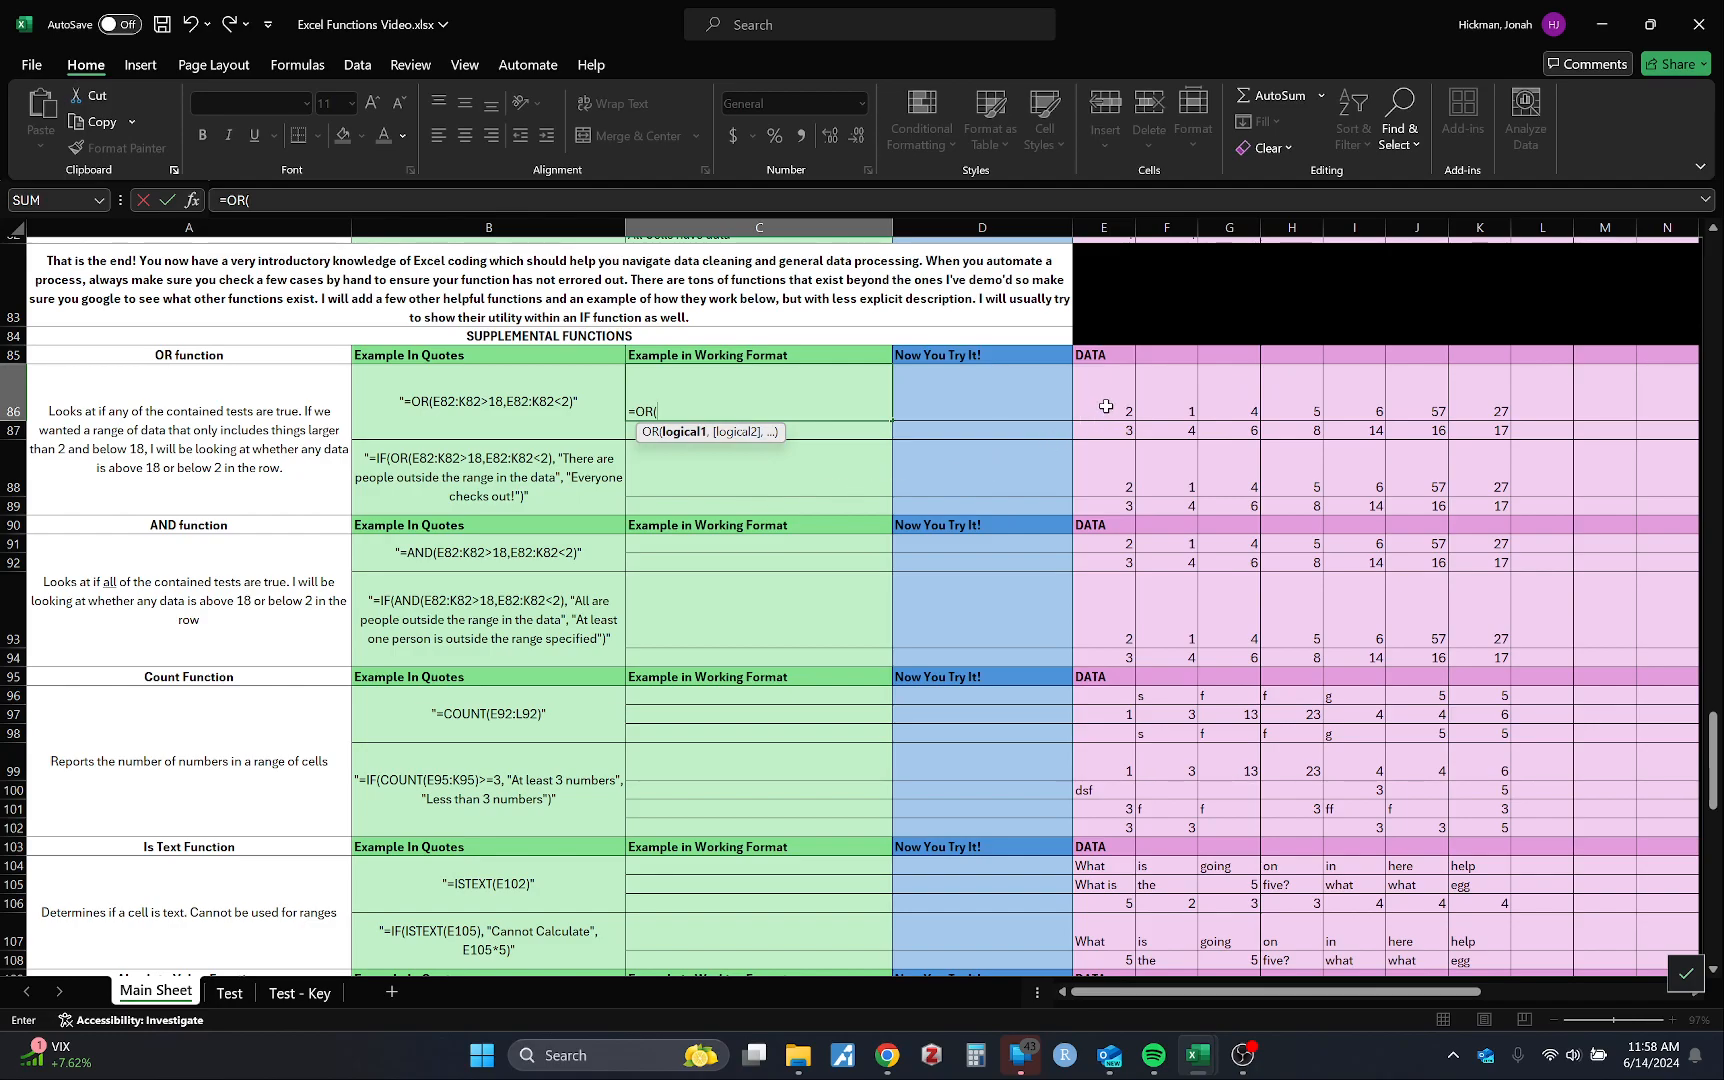
drag(1106, 405, 1480, 411)
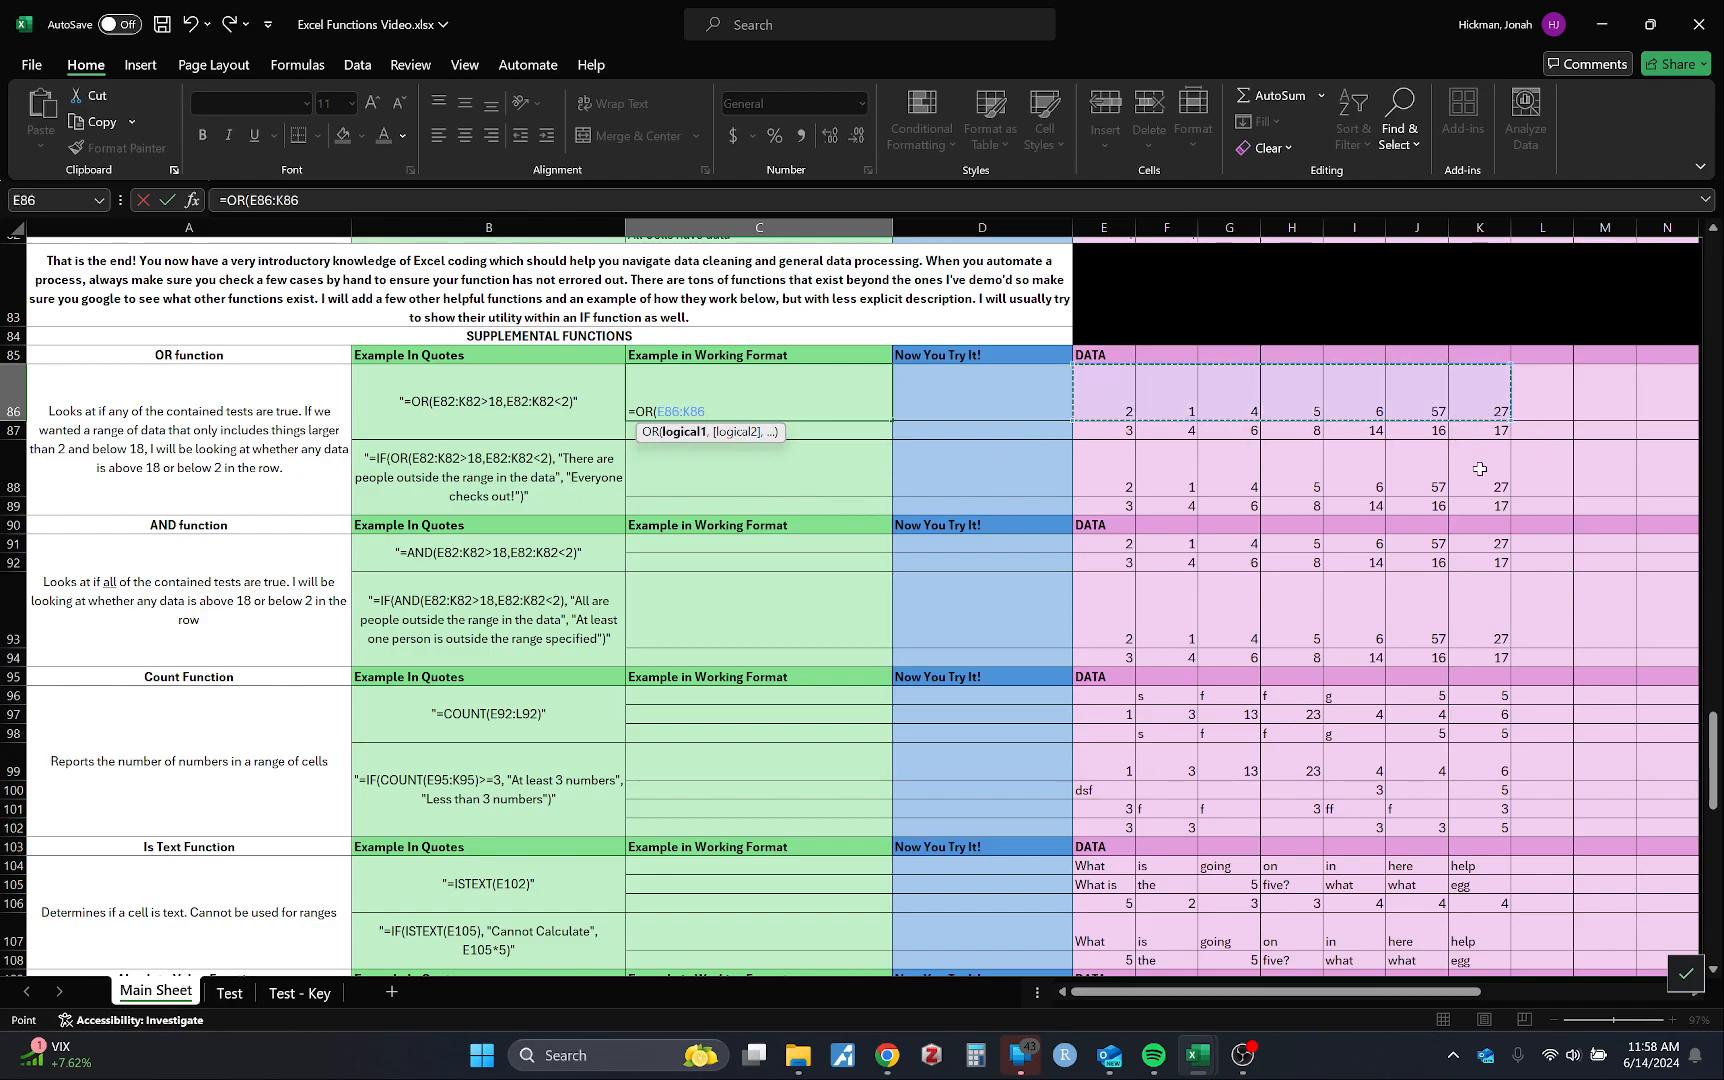
text(>)
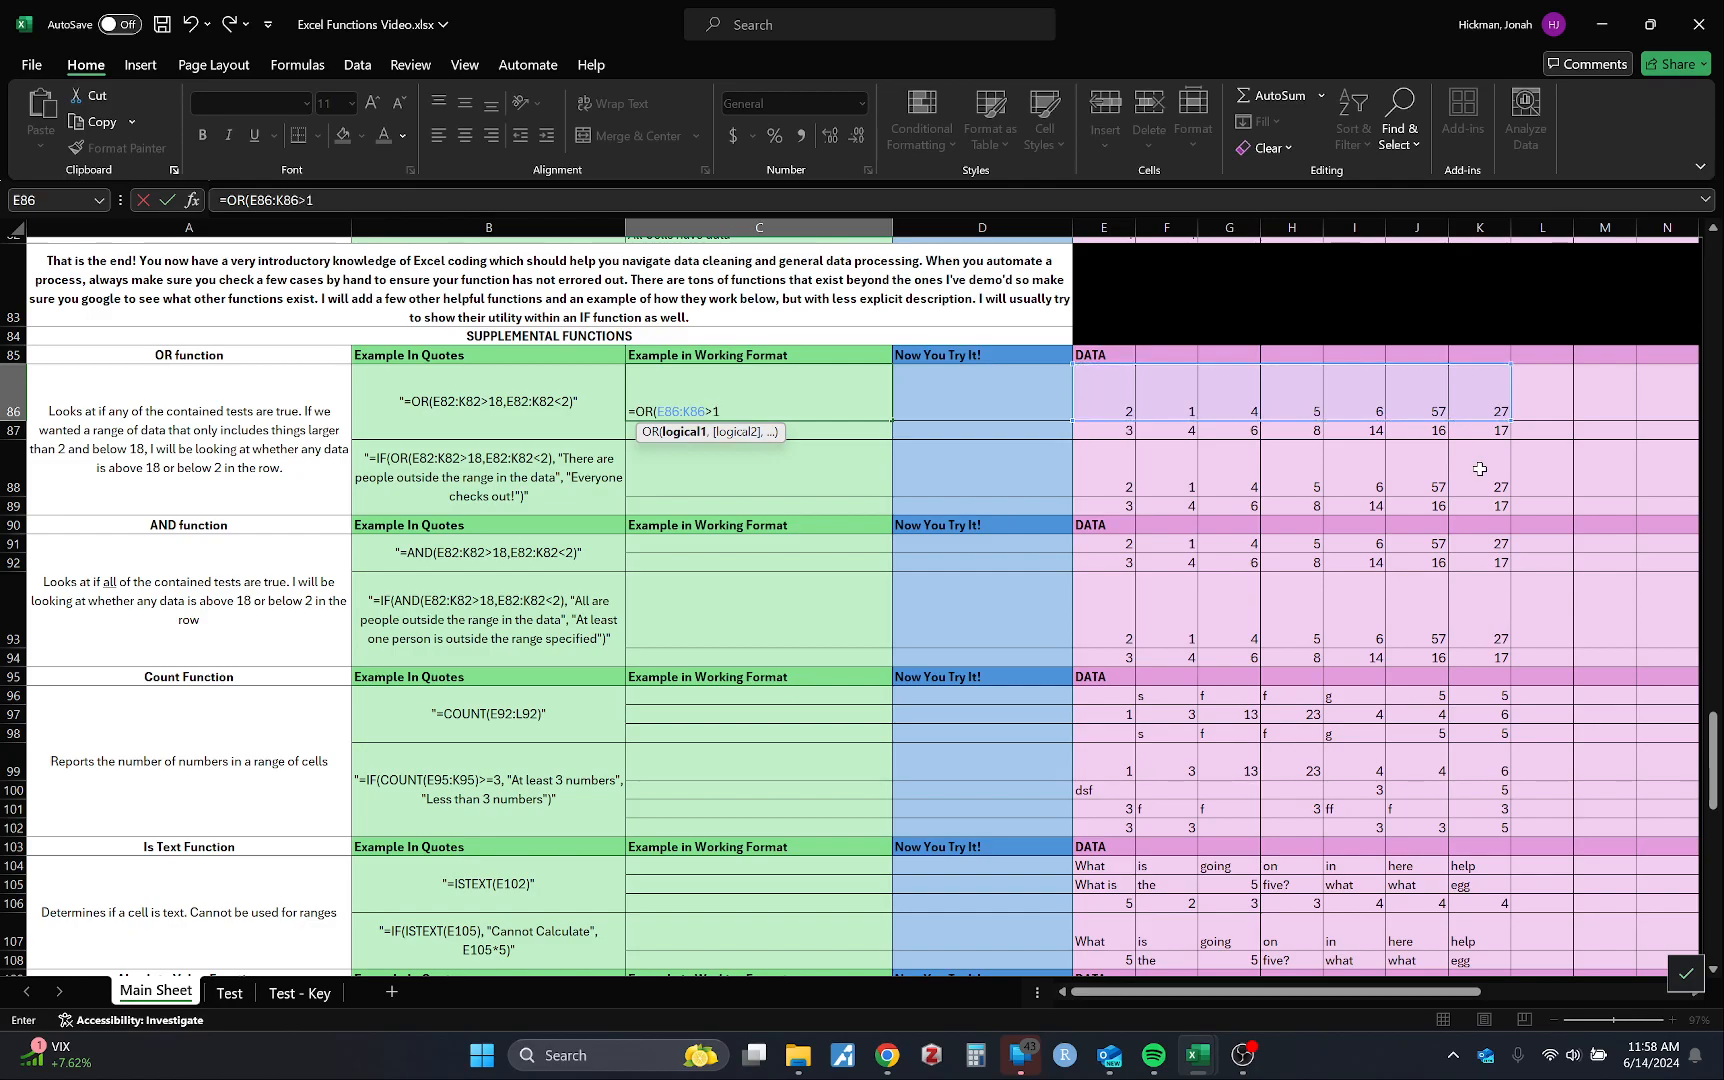
text(18,)
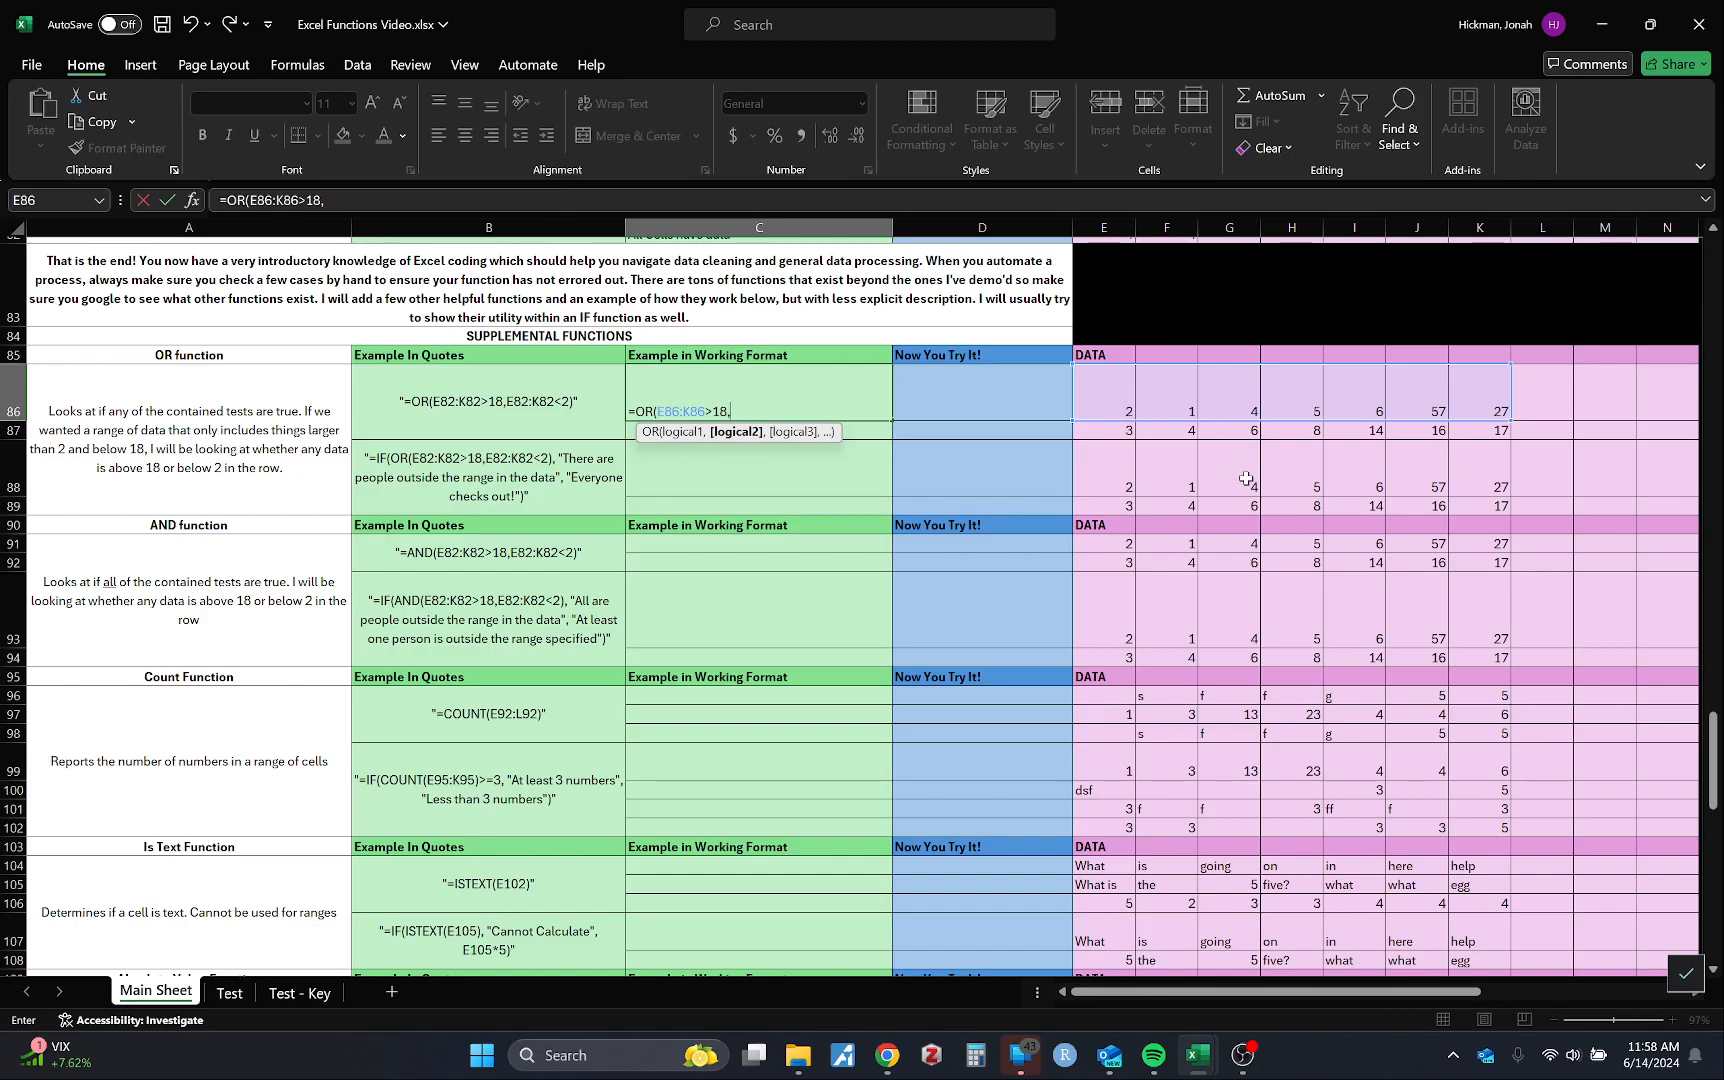
drag(1110, 404, 1476, 411)
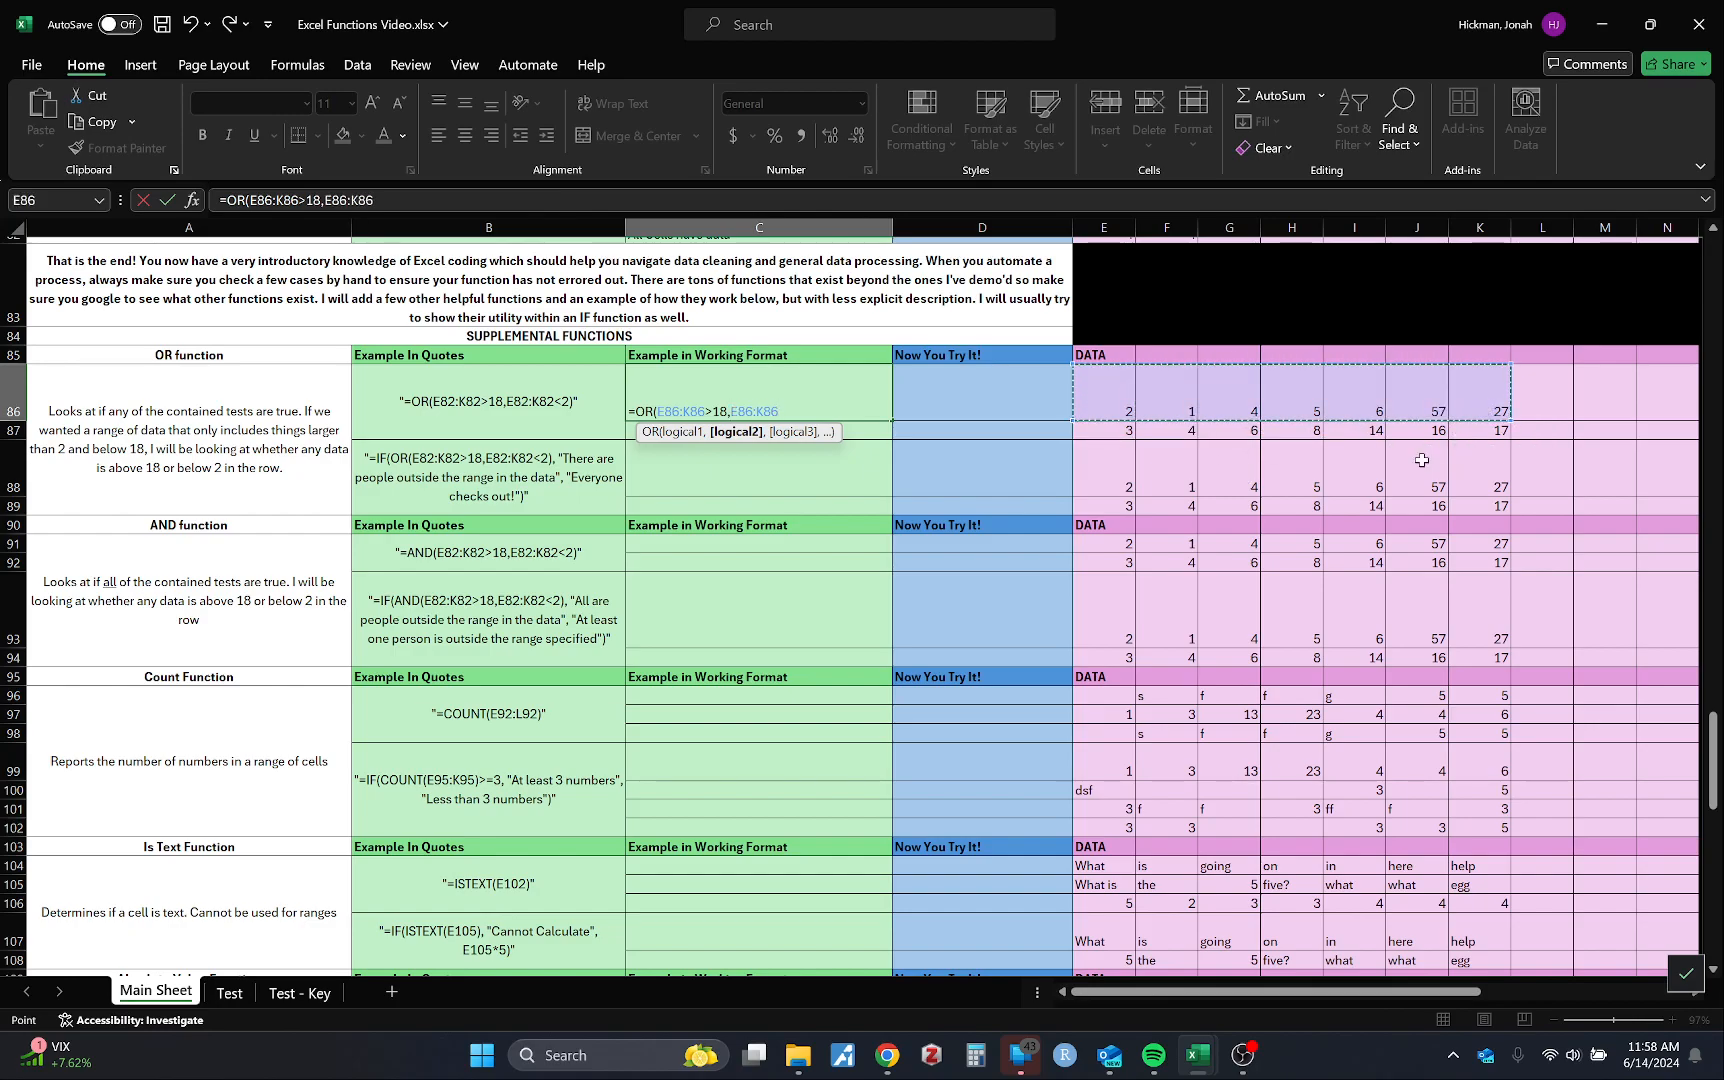
text(<)
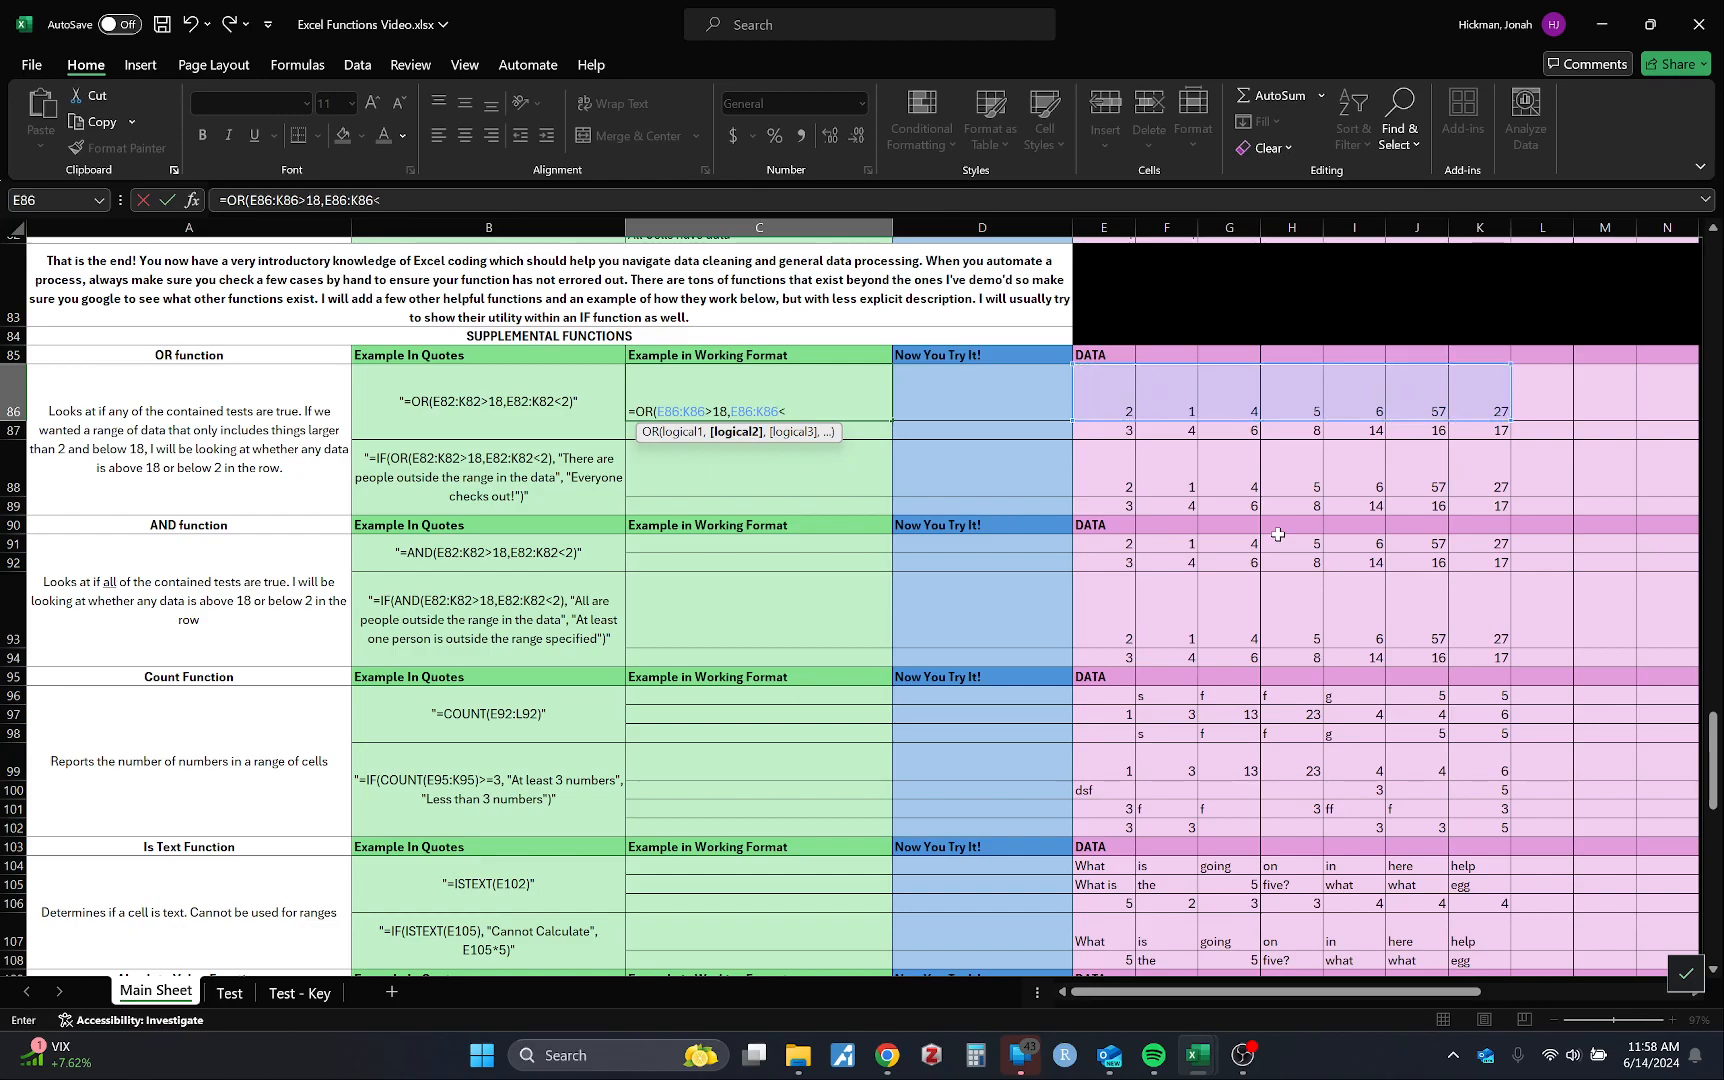
text(2)
key(Return)
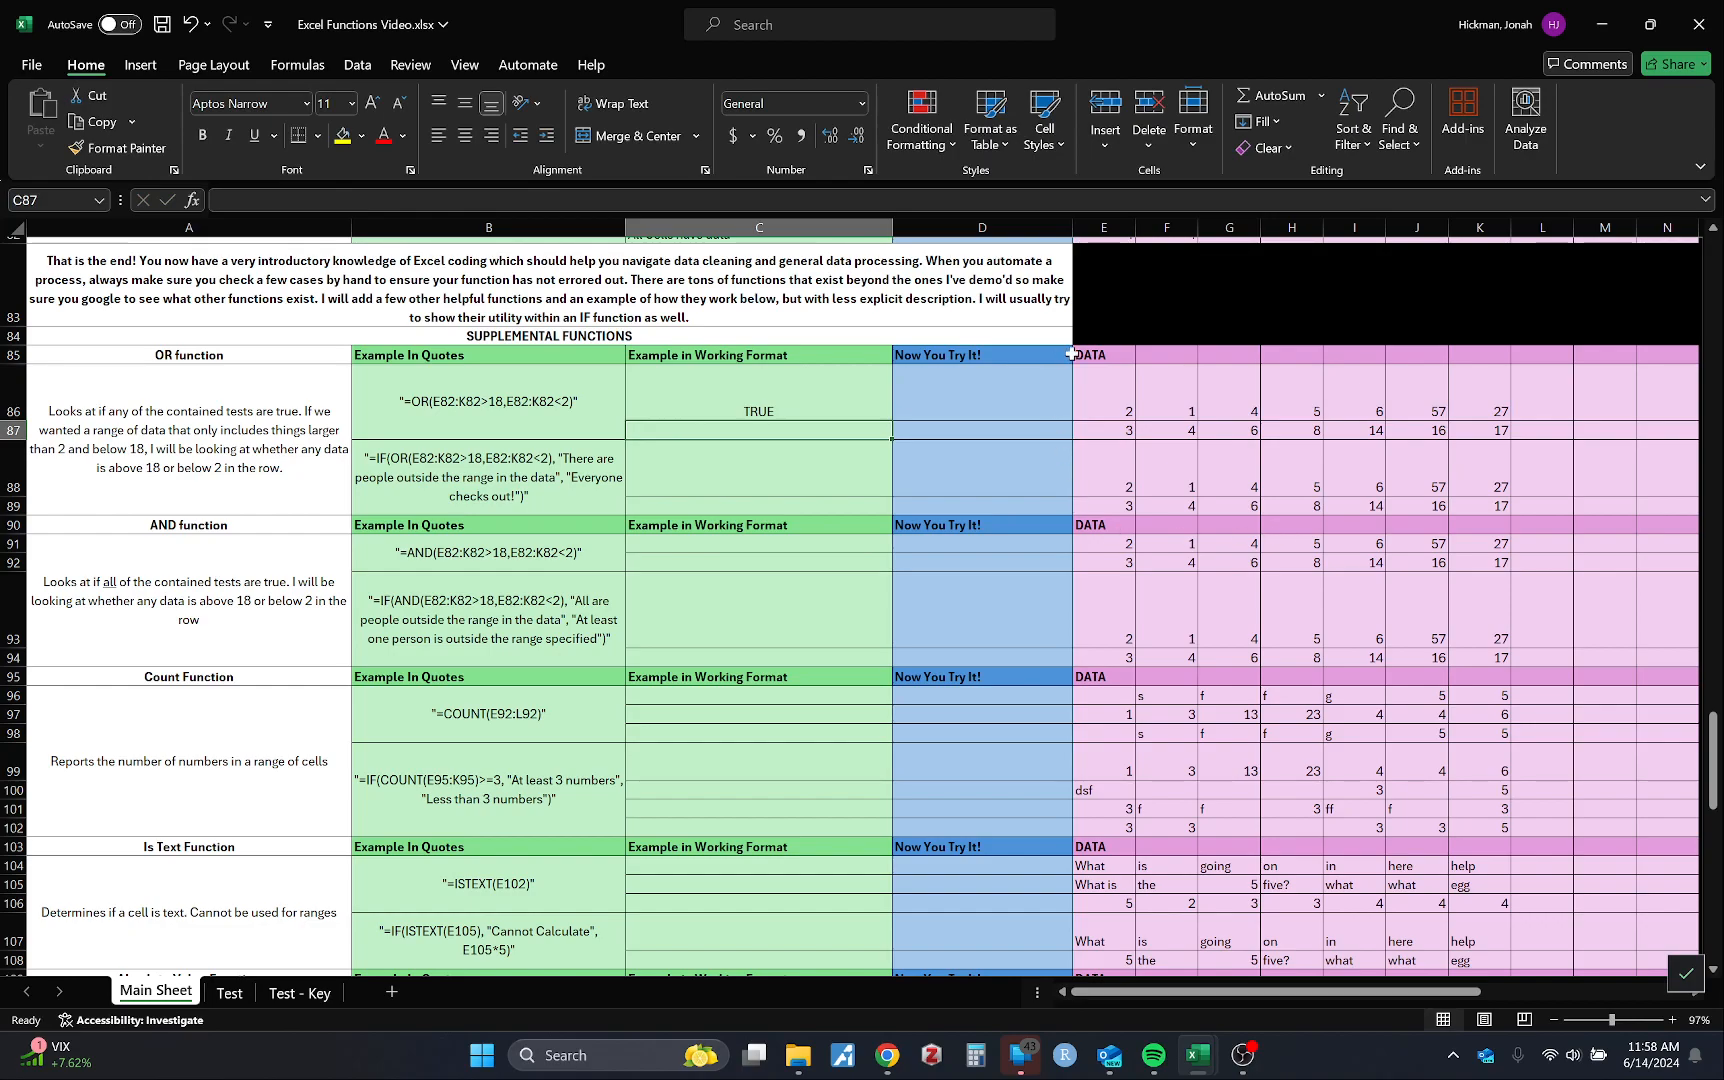
Step: Copy the C86 OR formula down to C87, undoing an accidental move of the cell
click(759, 411)
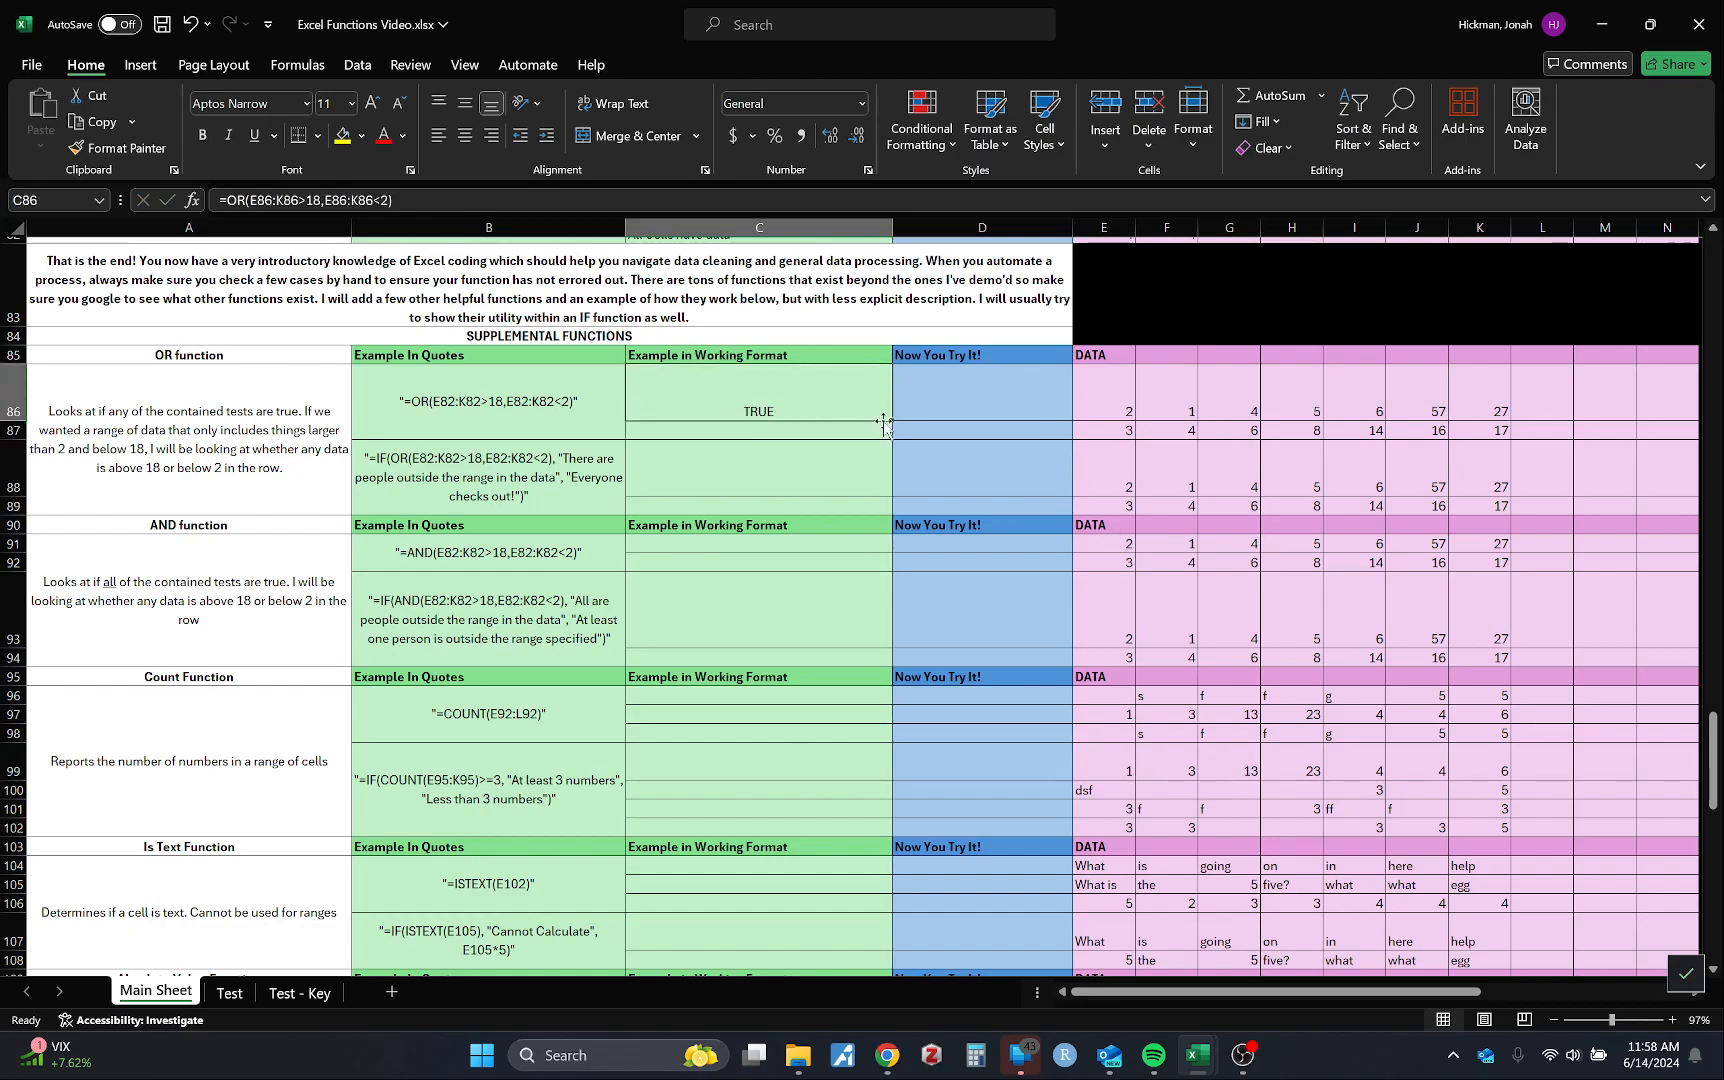
drag(890, 420, 886, 441)
key(ctrl+z)
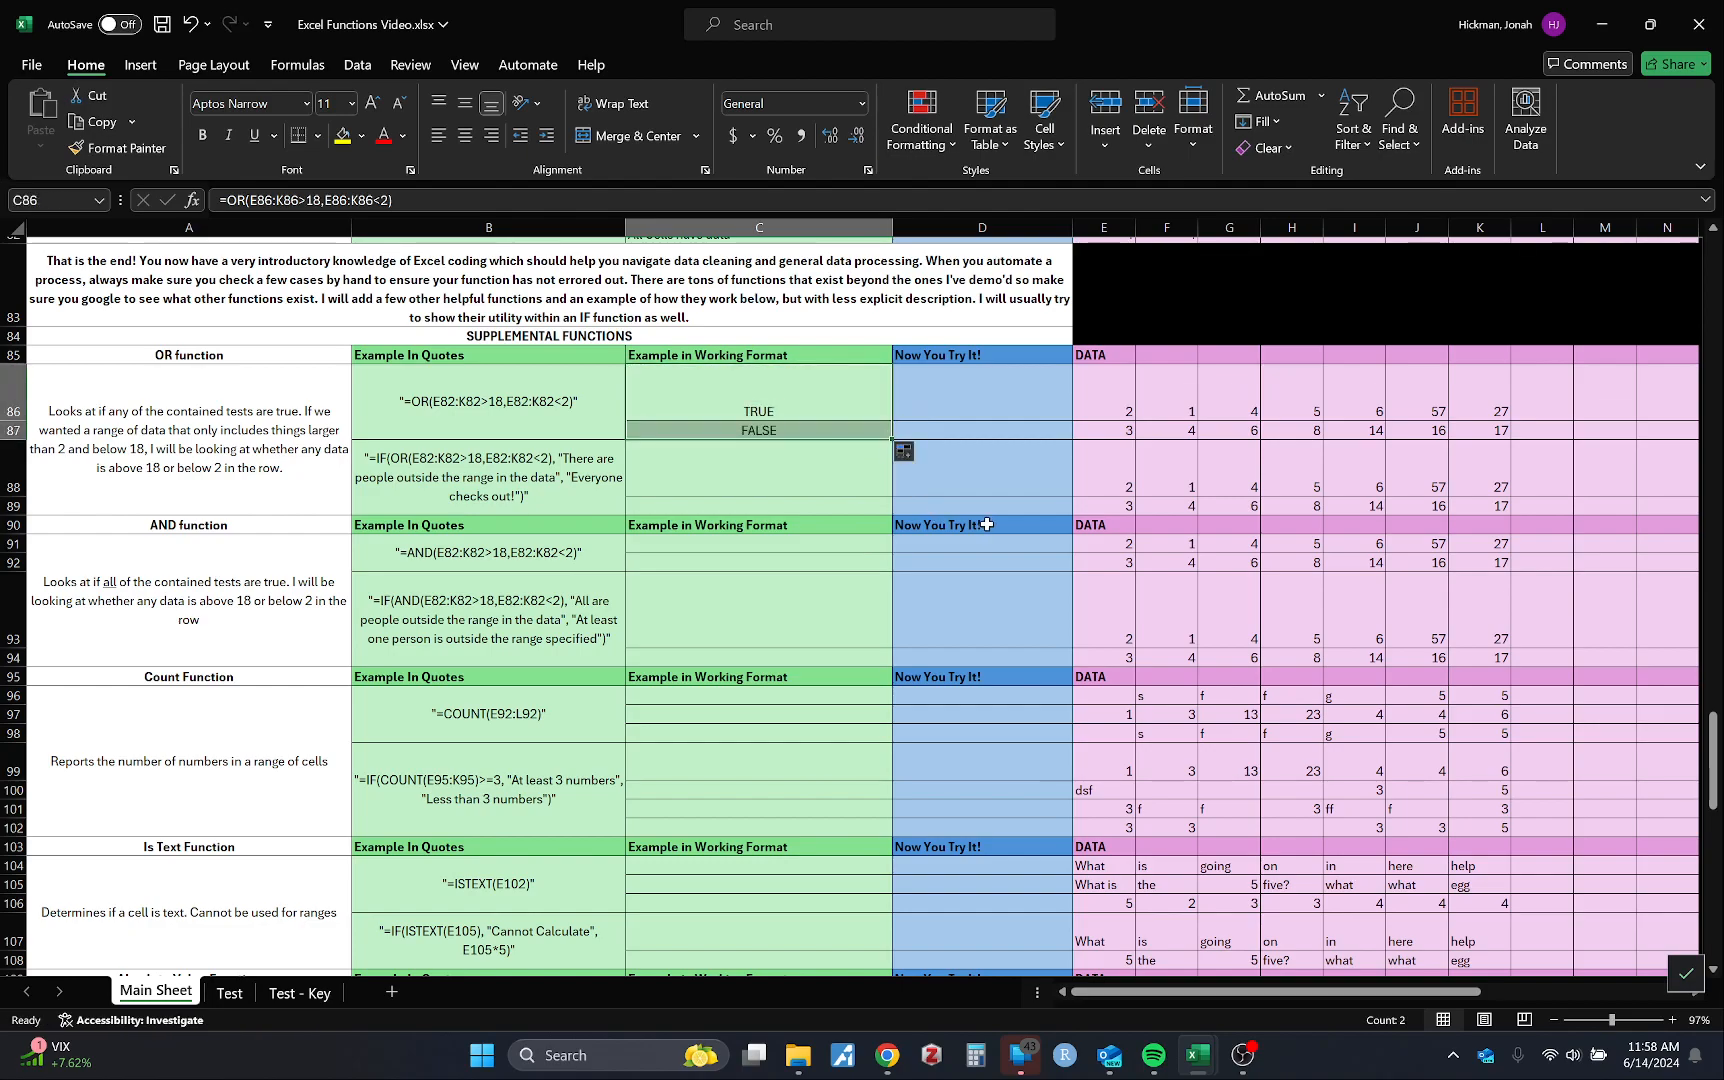
click(1104, 430)
click(777, 432)
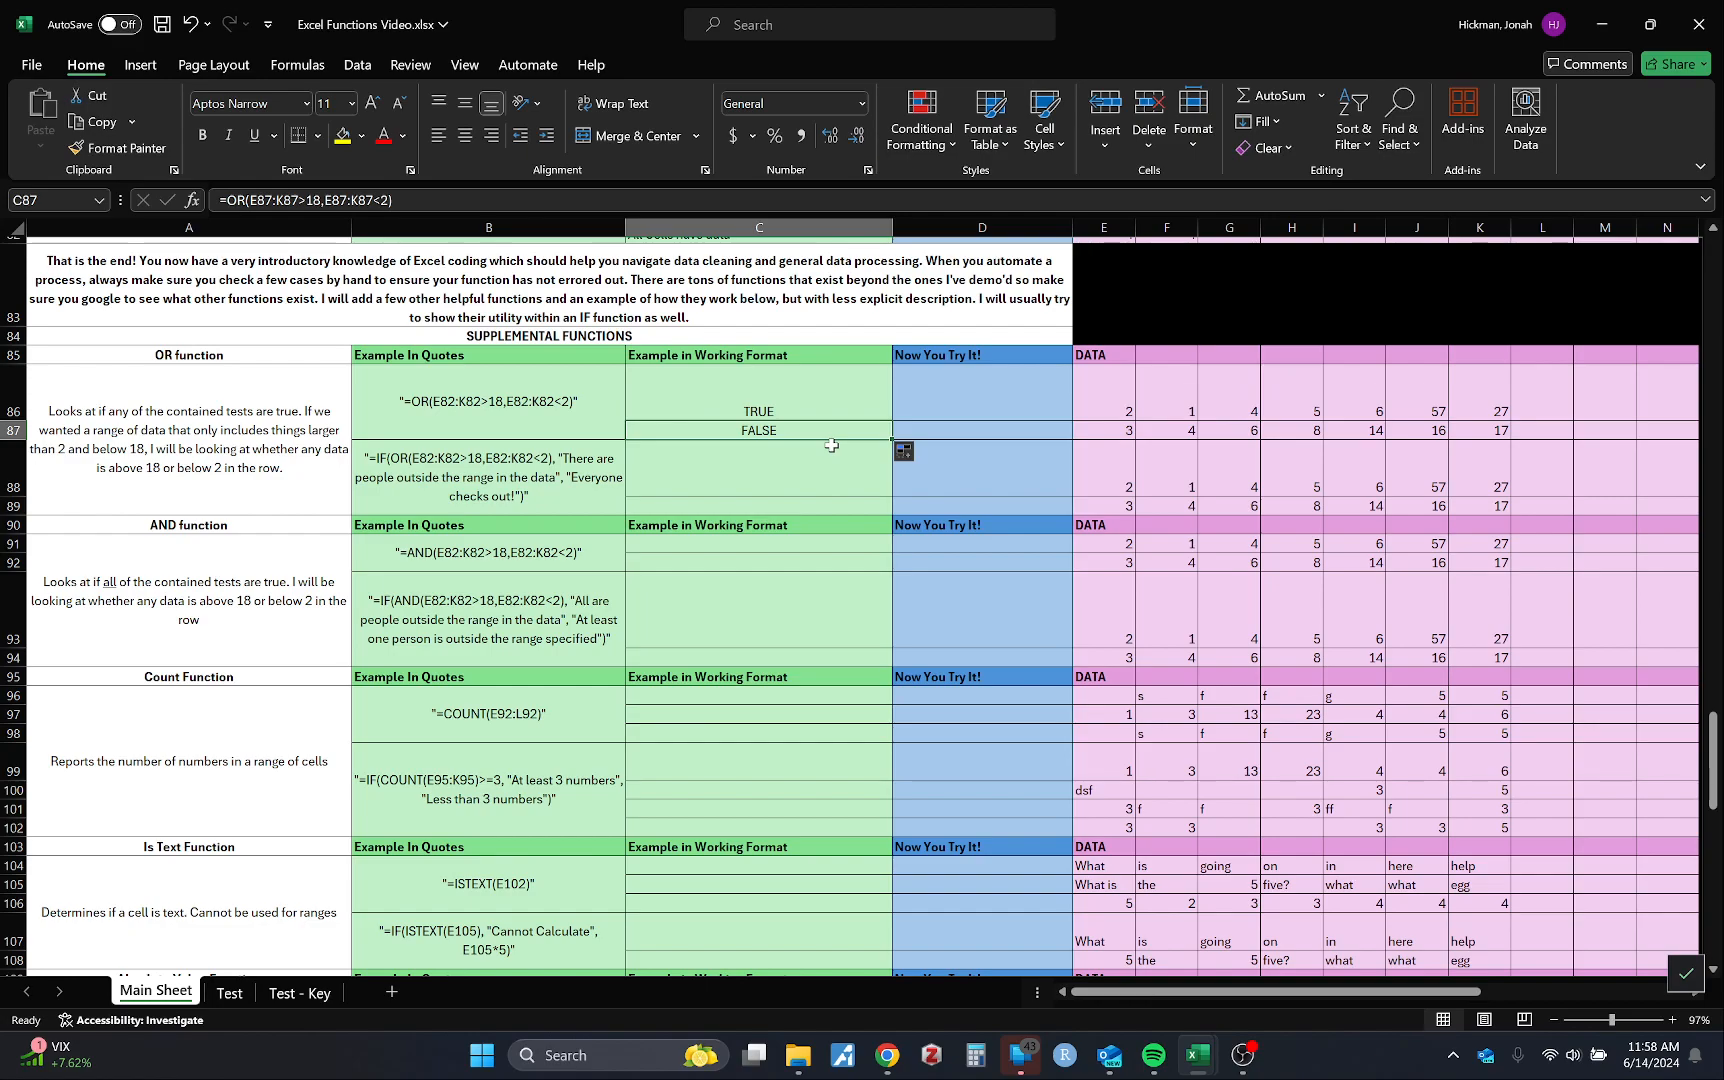
click(447, 560)
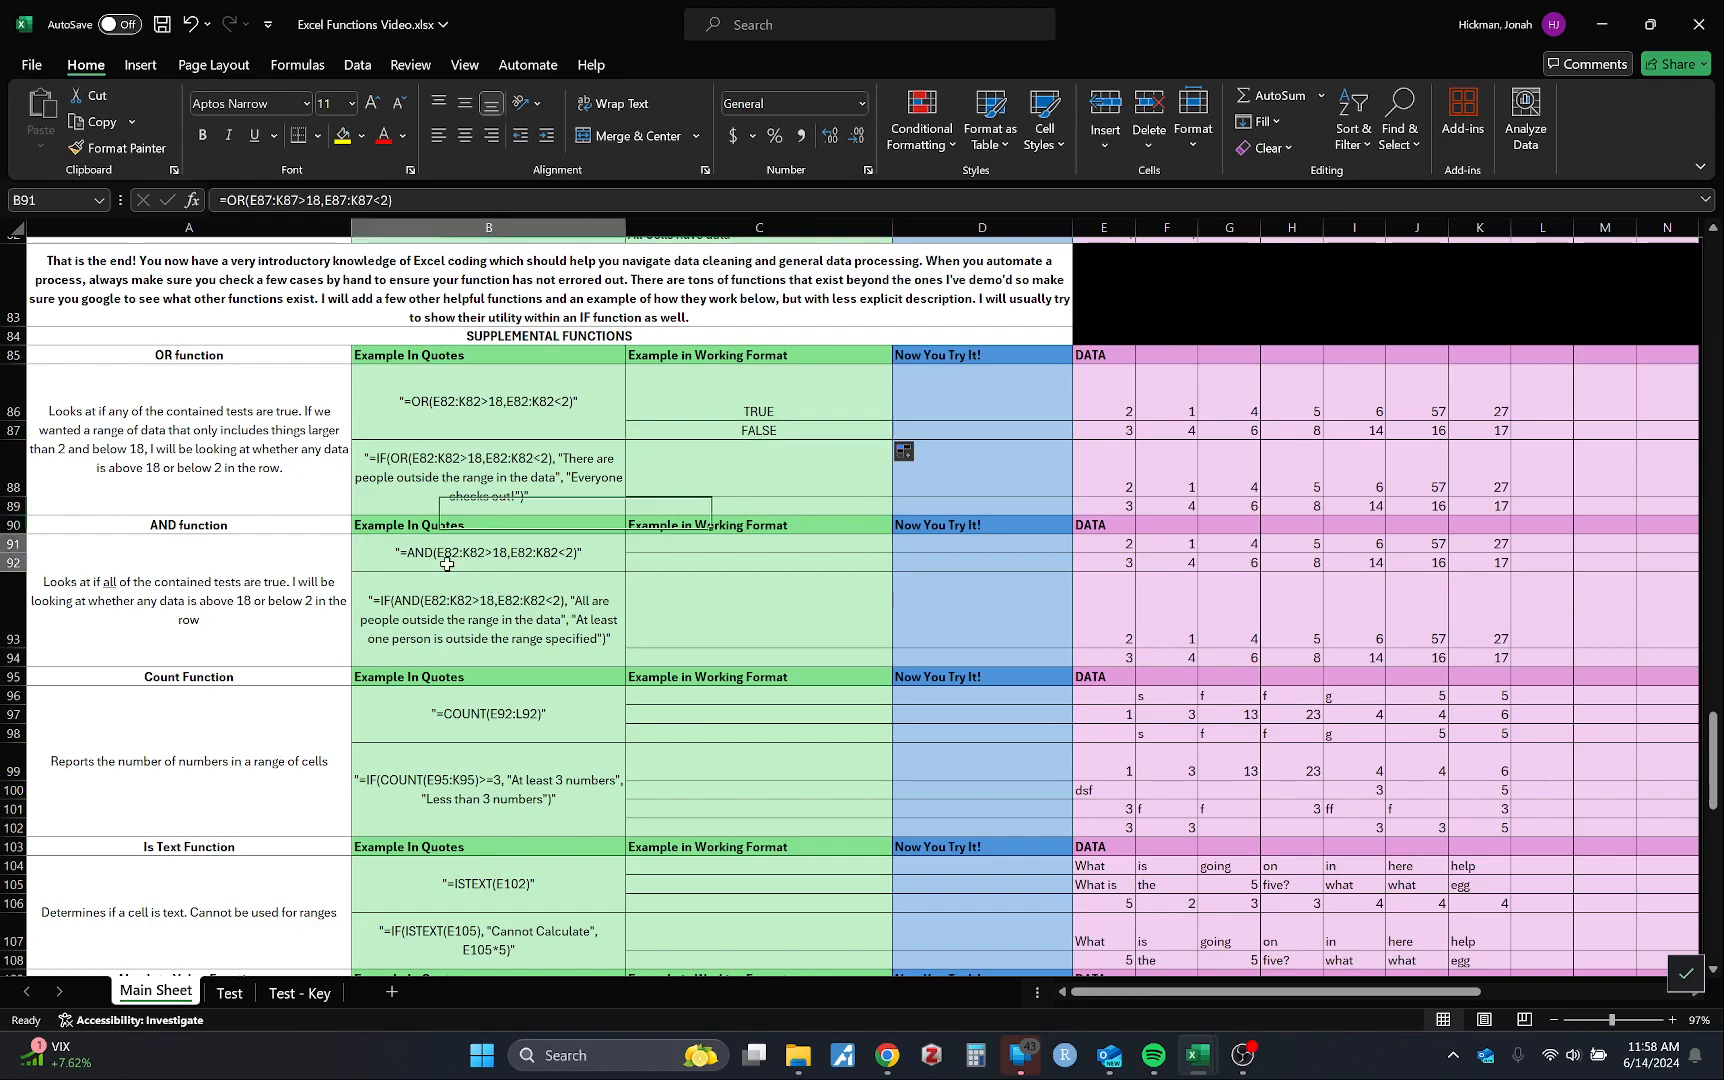
click(189, 618)
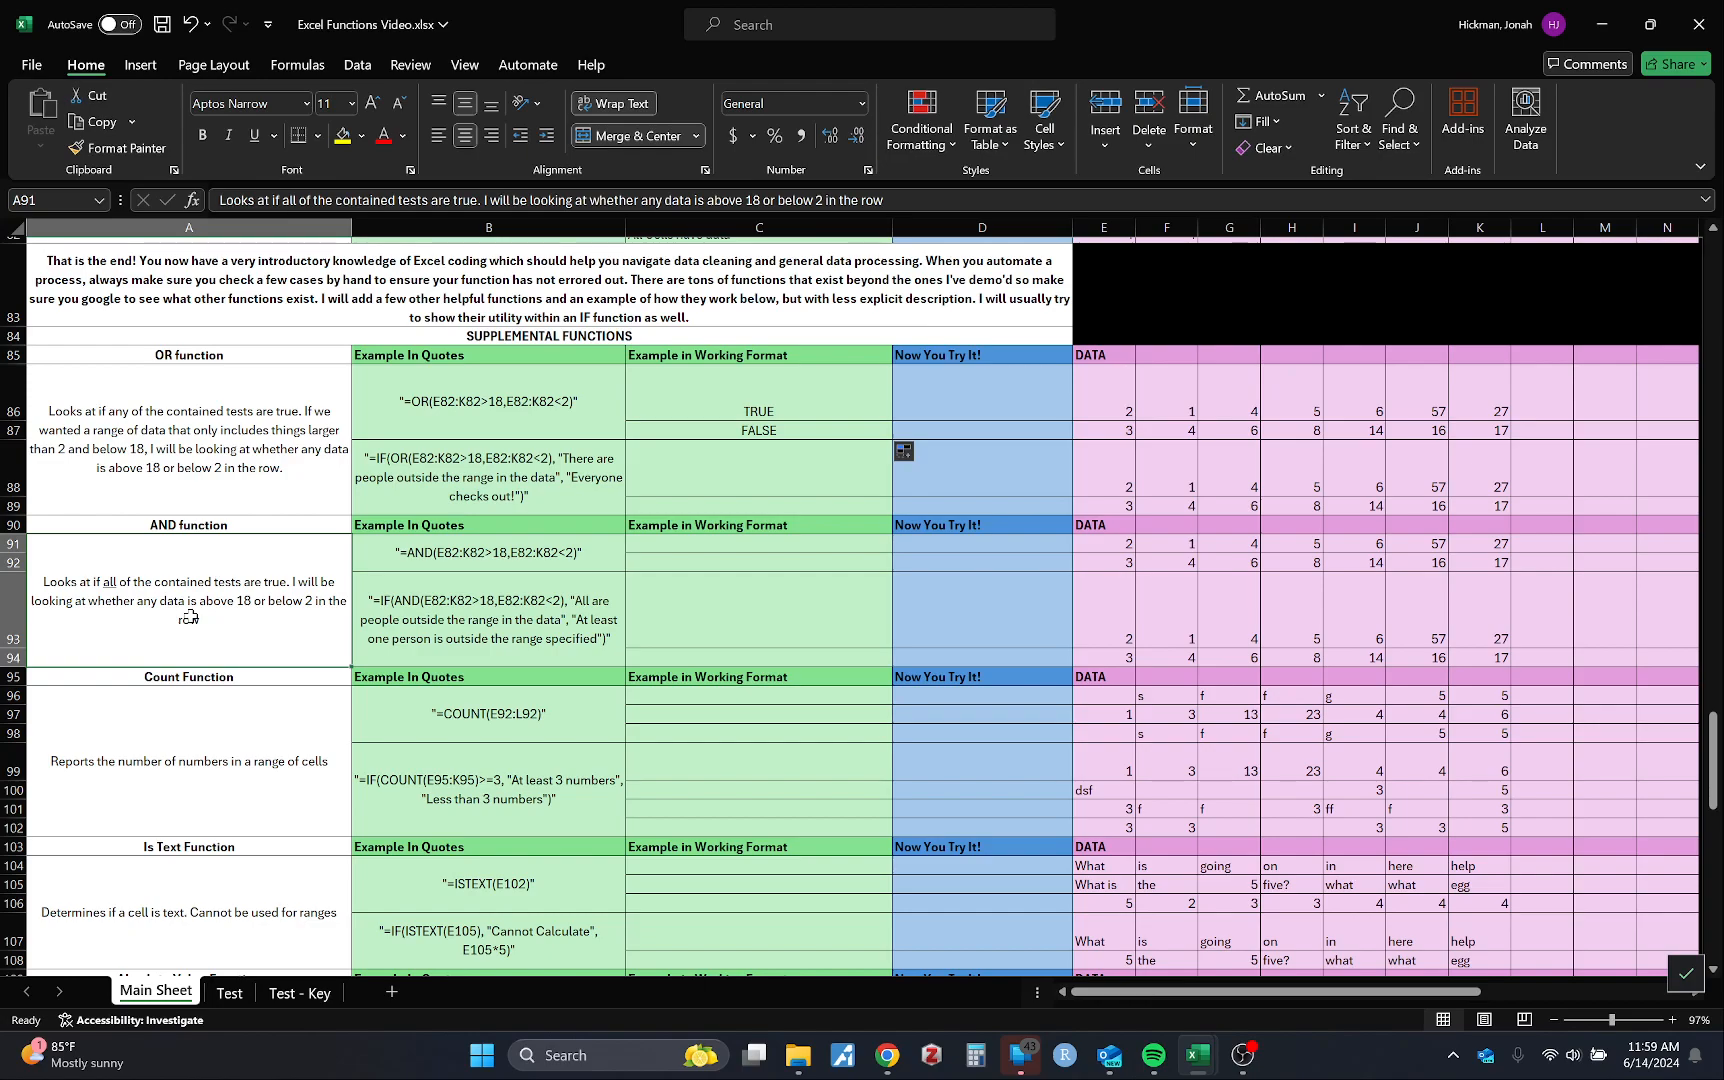
click(802, 478)
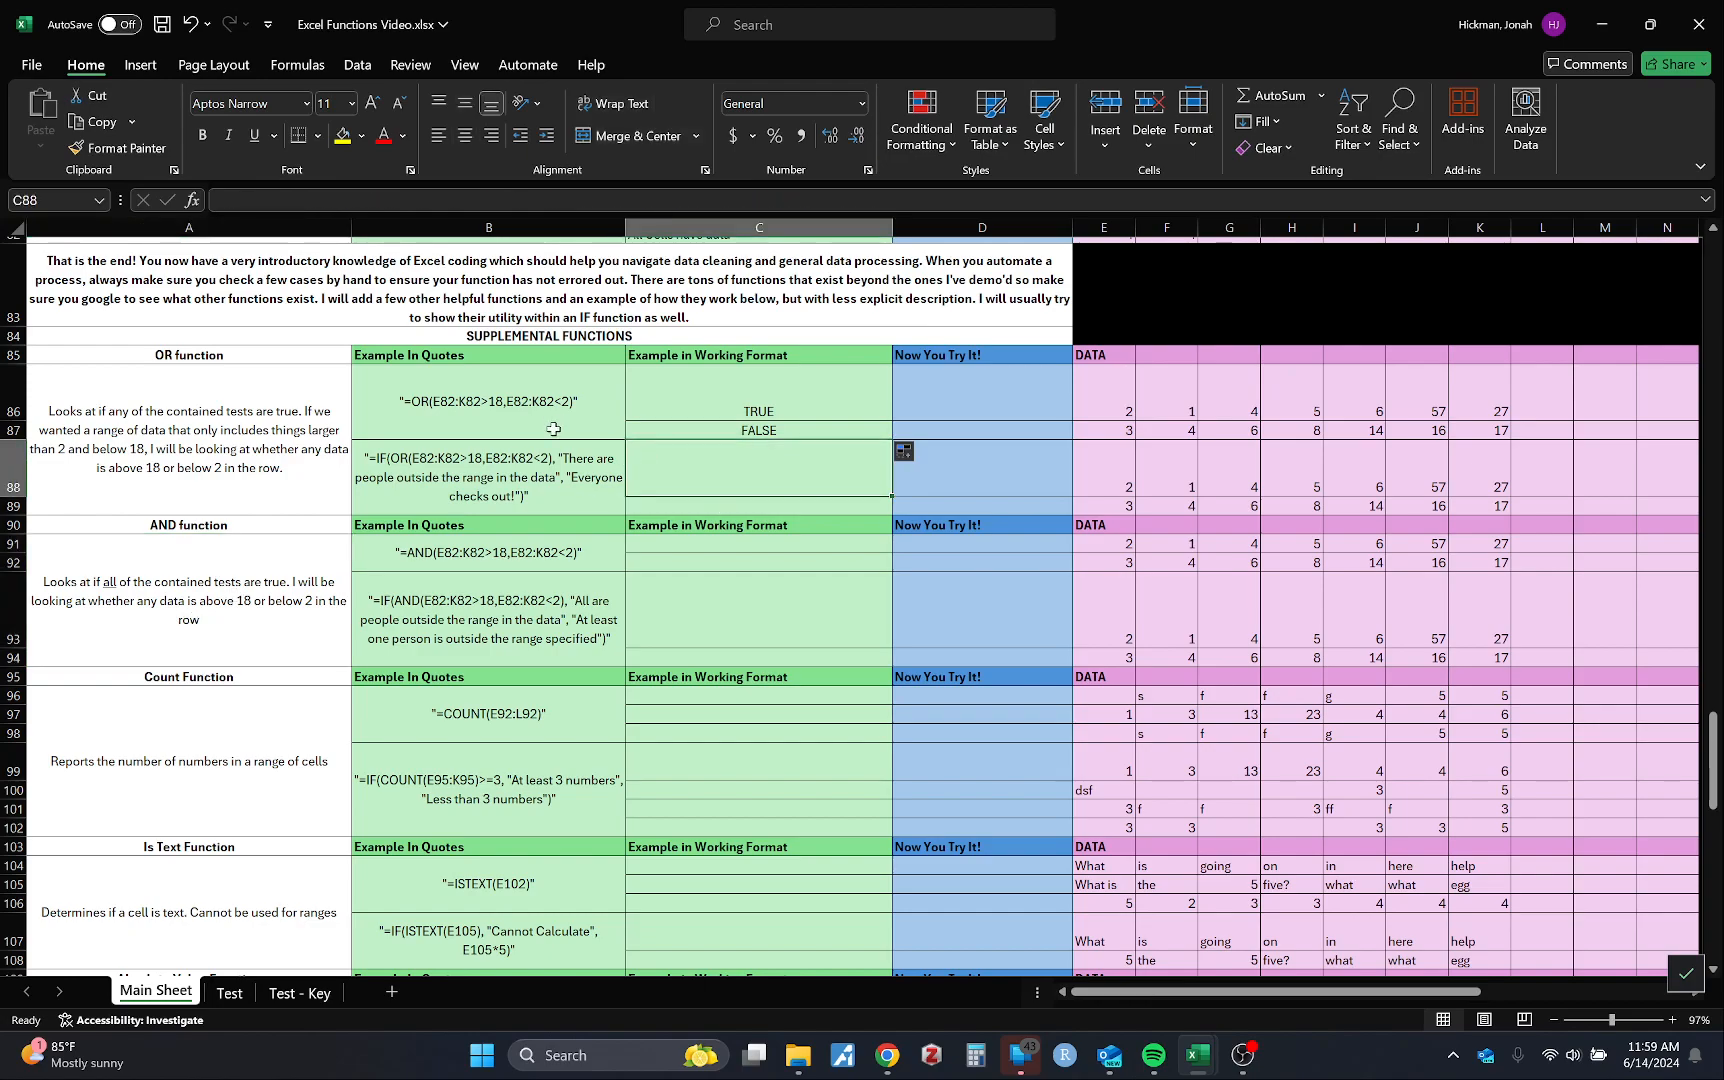
click(541, 496)
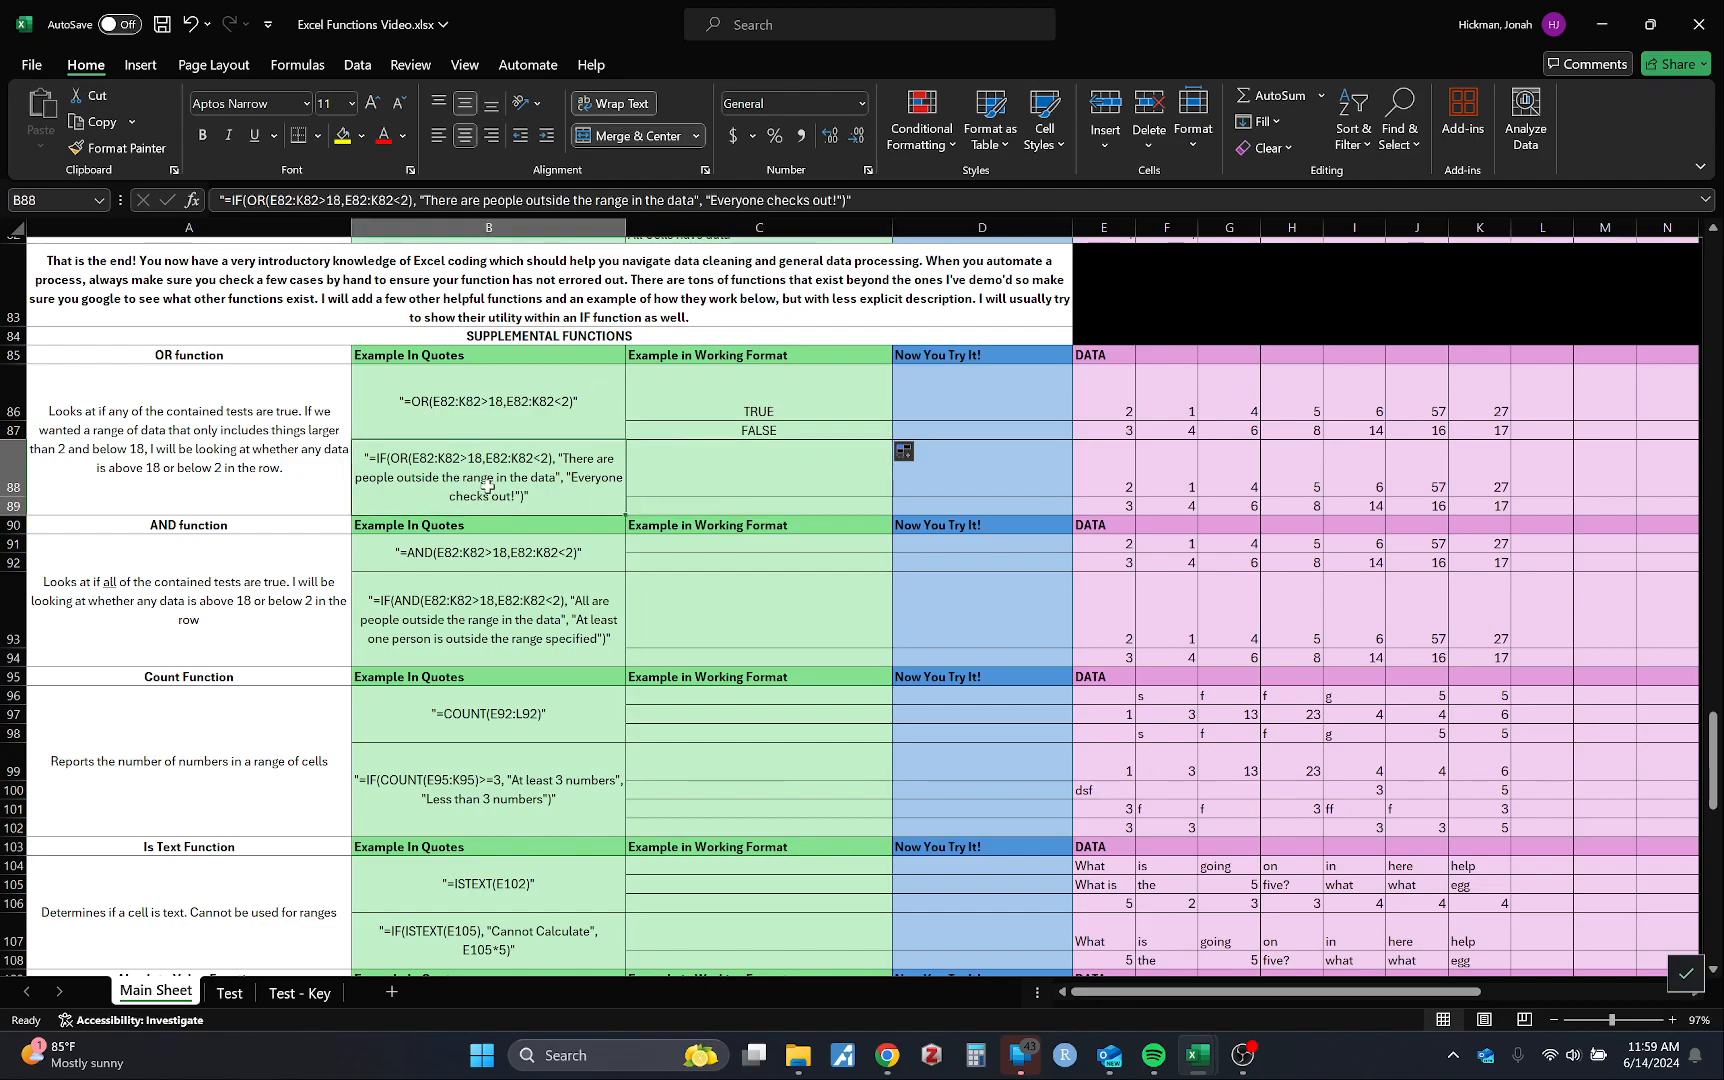
click(487, 407)
click(723, 399)
click(661, 434)
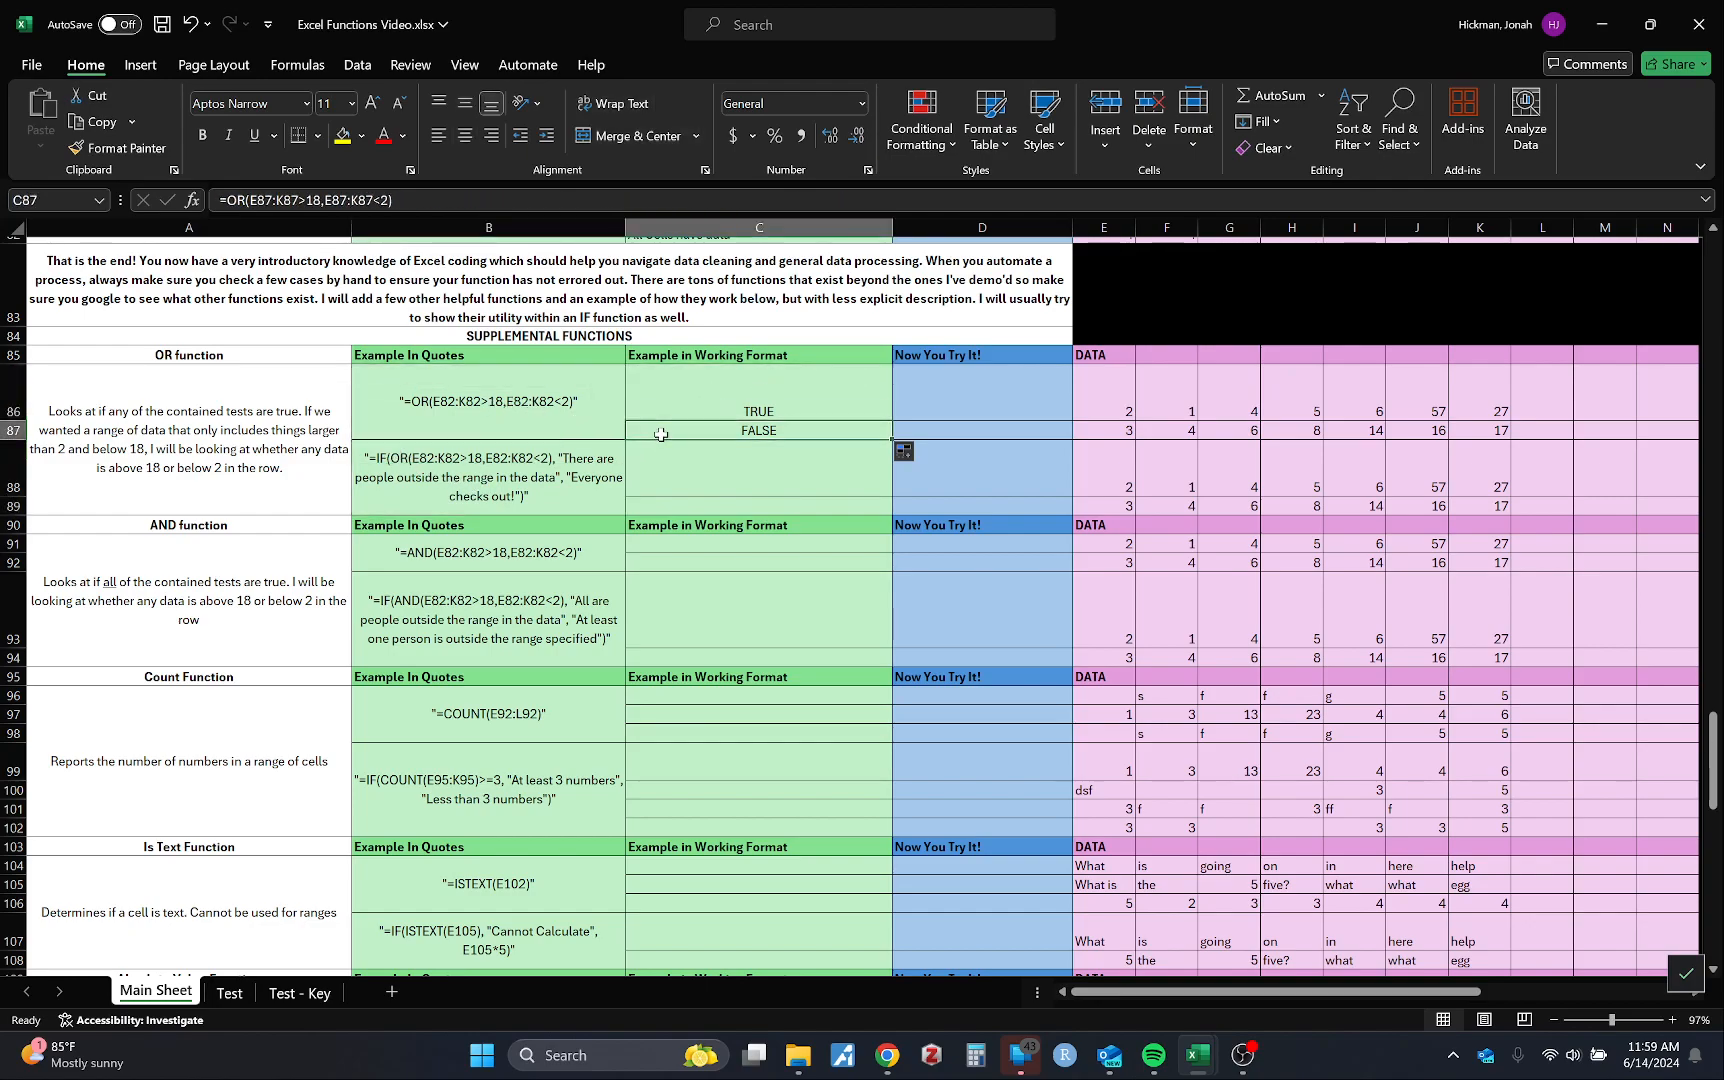
click(684, 414)
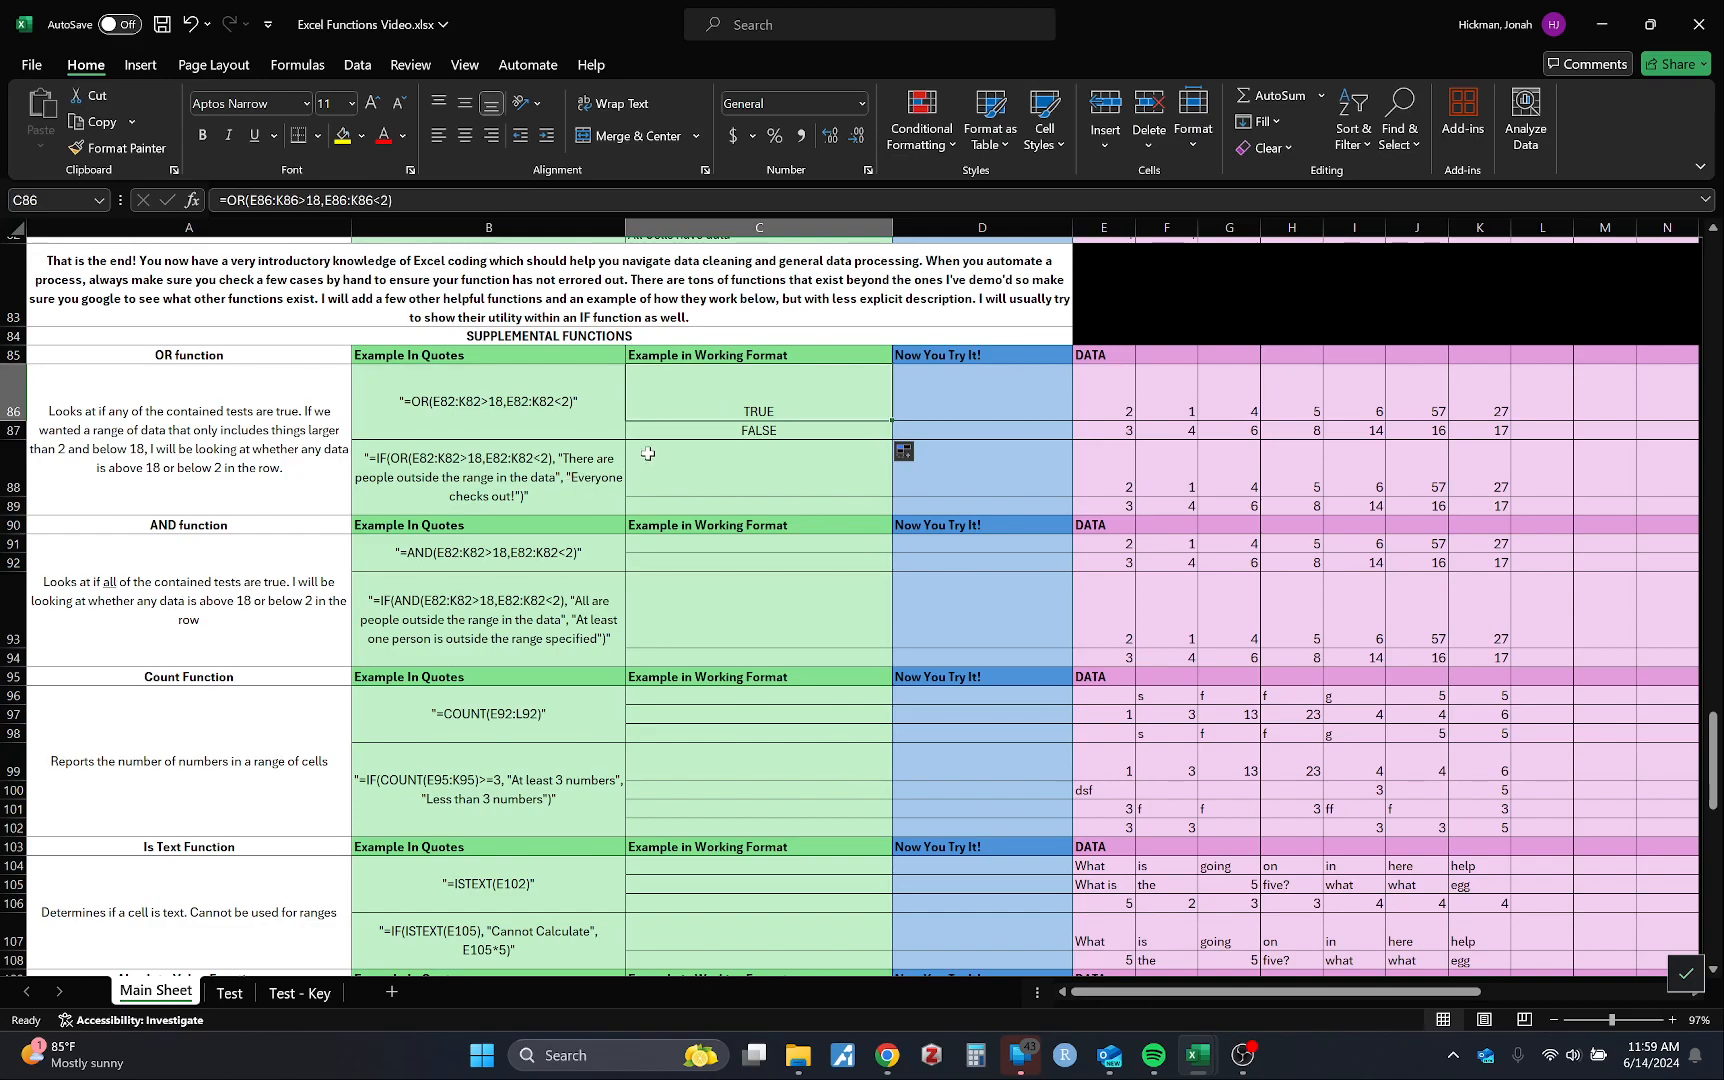
click(552, 483)
click(675, 512)
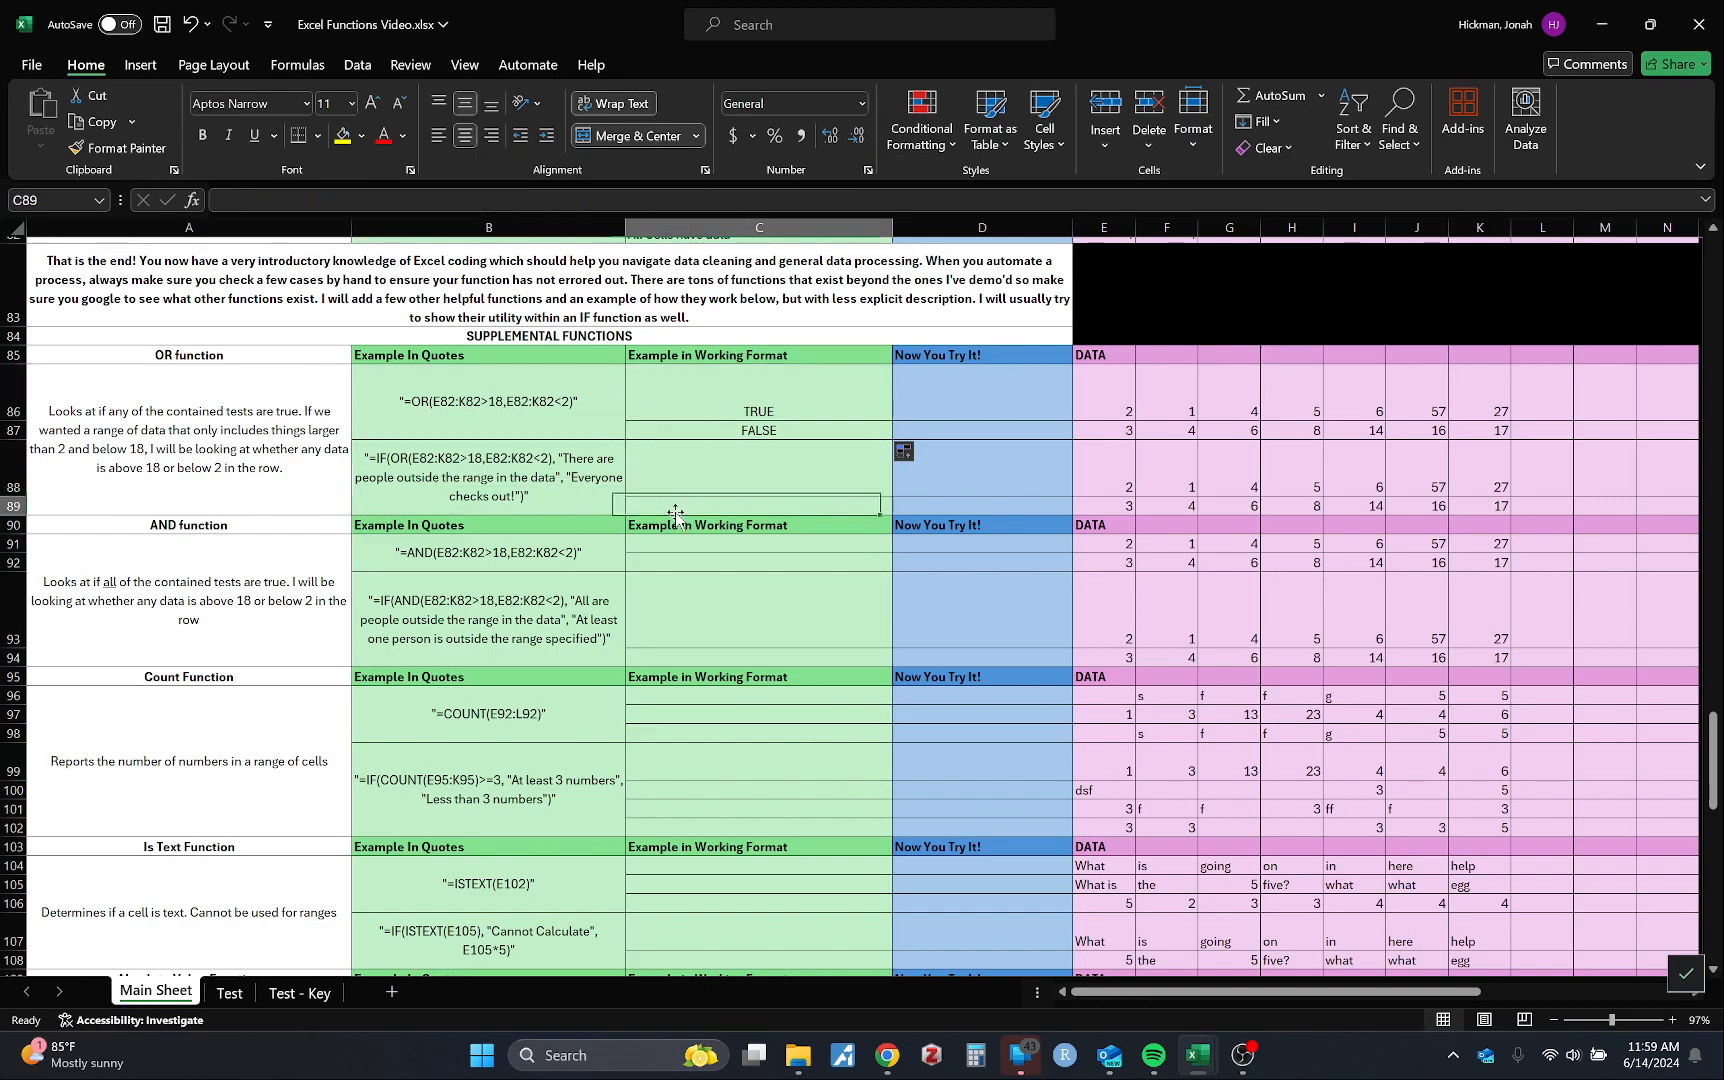
click(574, 492)
Step: Copy the IF formula text from B88 into cell C88
click(925, 195)
drag(925, 195, 122, 202)
key(ctrl+c)
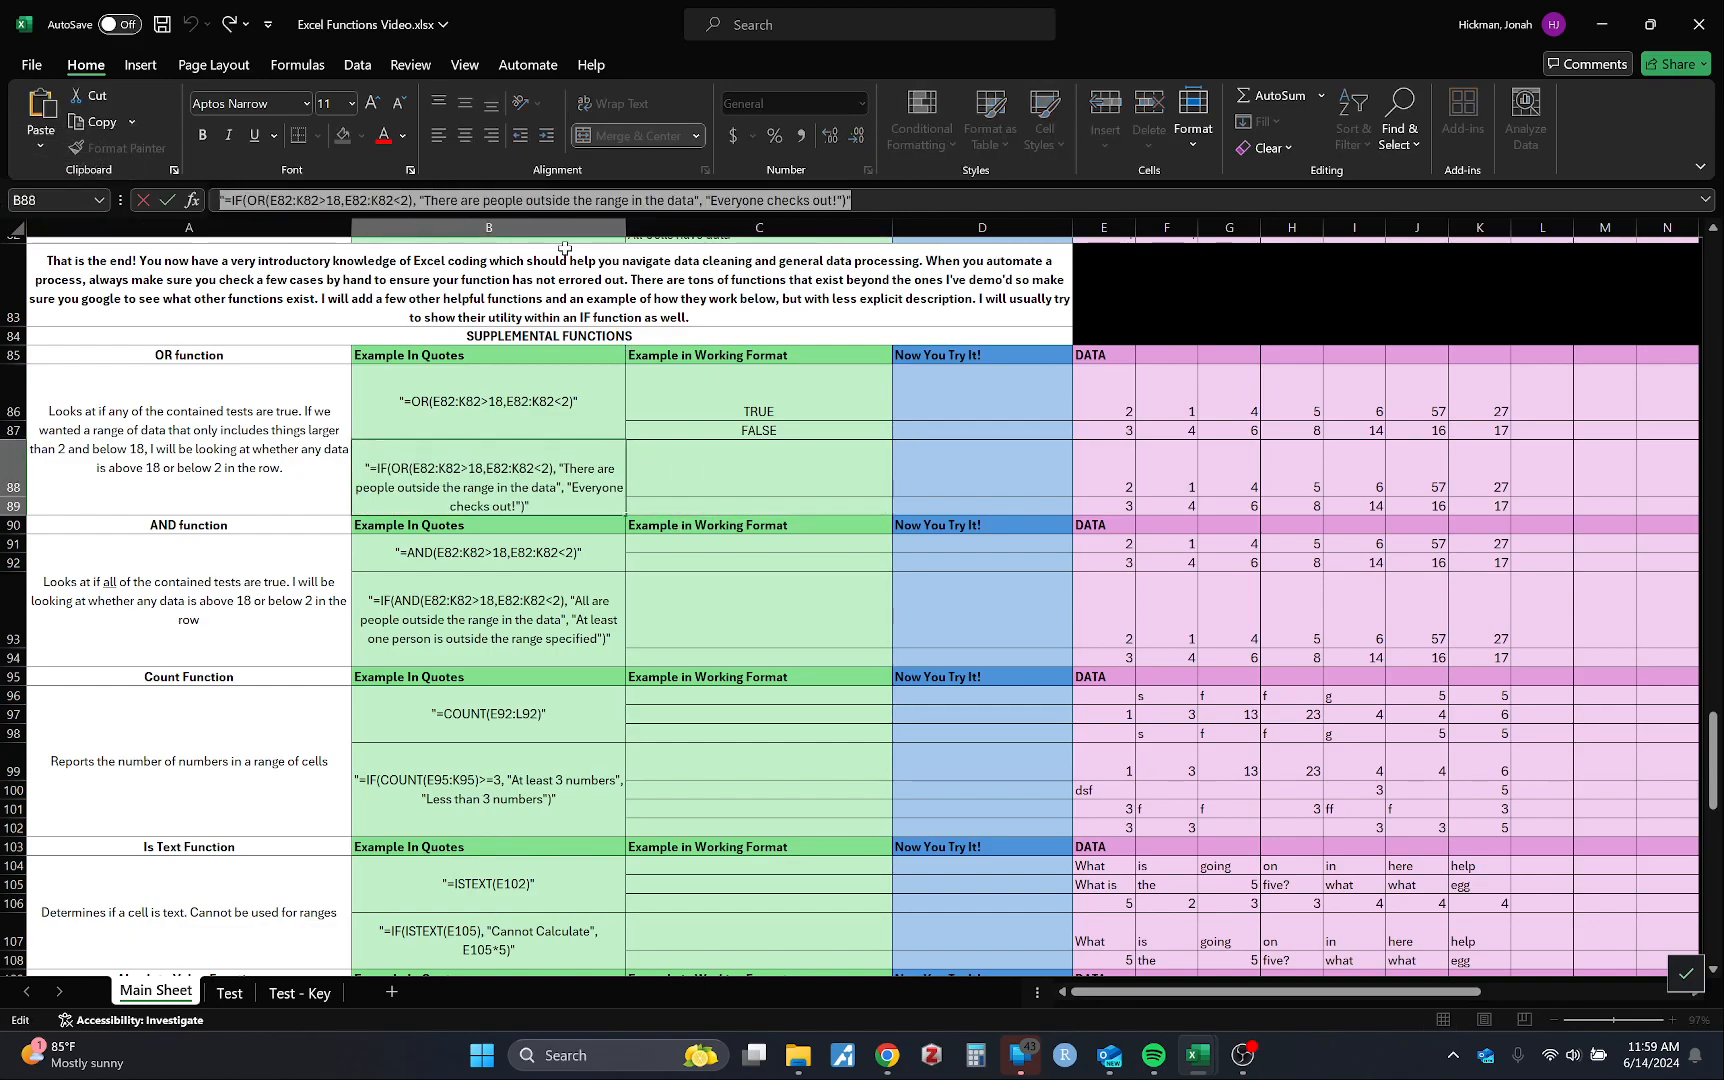
click(768, 464)
key(ctrl+v)
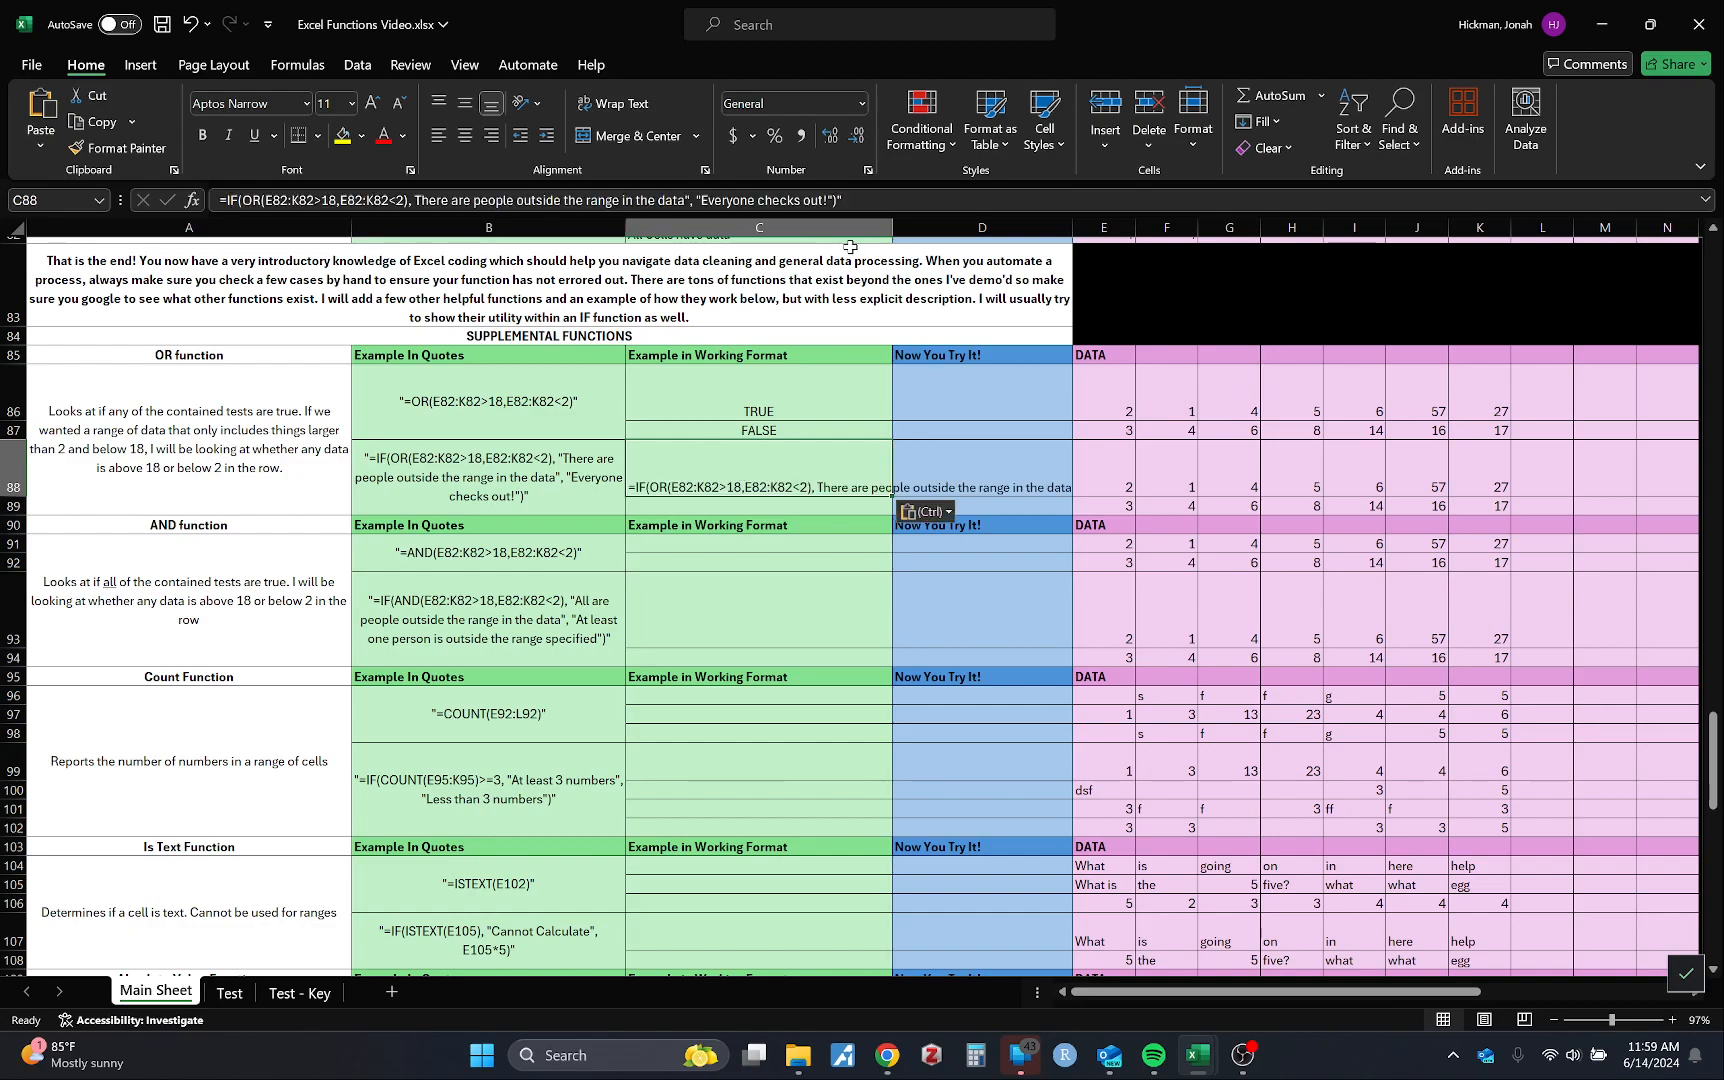
Step: Repoint C88's formula from E82:K82 to the row 88 data E88:K88 and commit it
click(887, 206)
key(BackSpace)
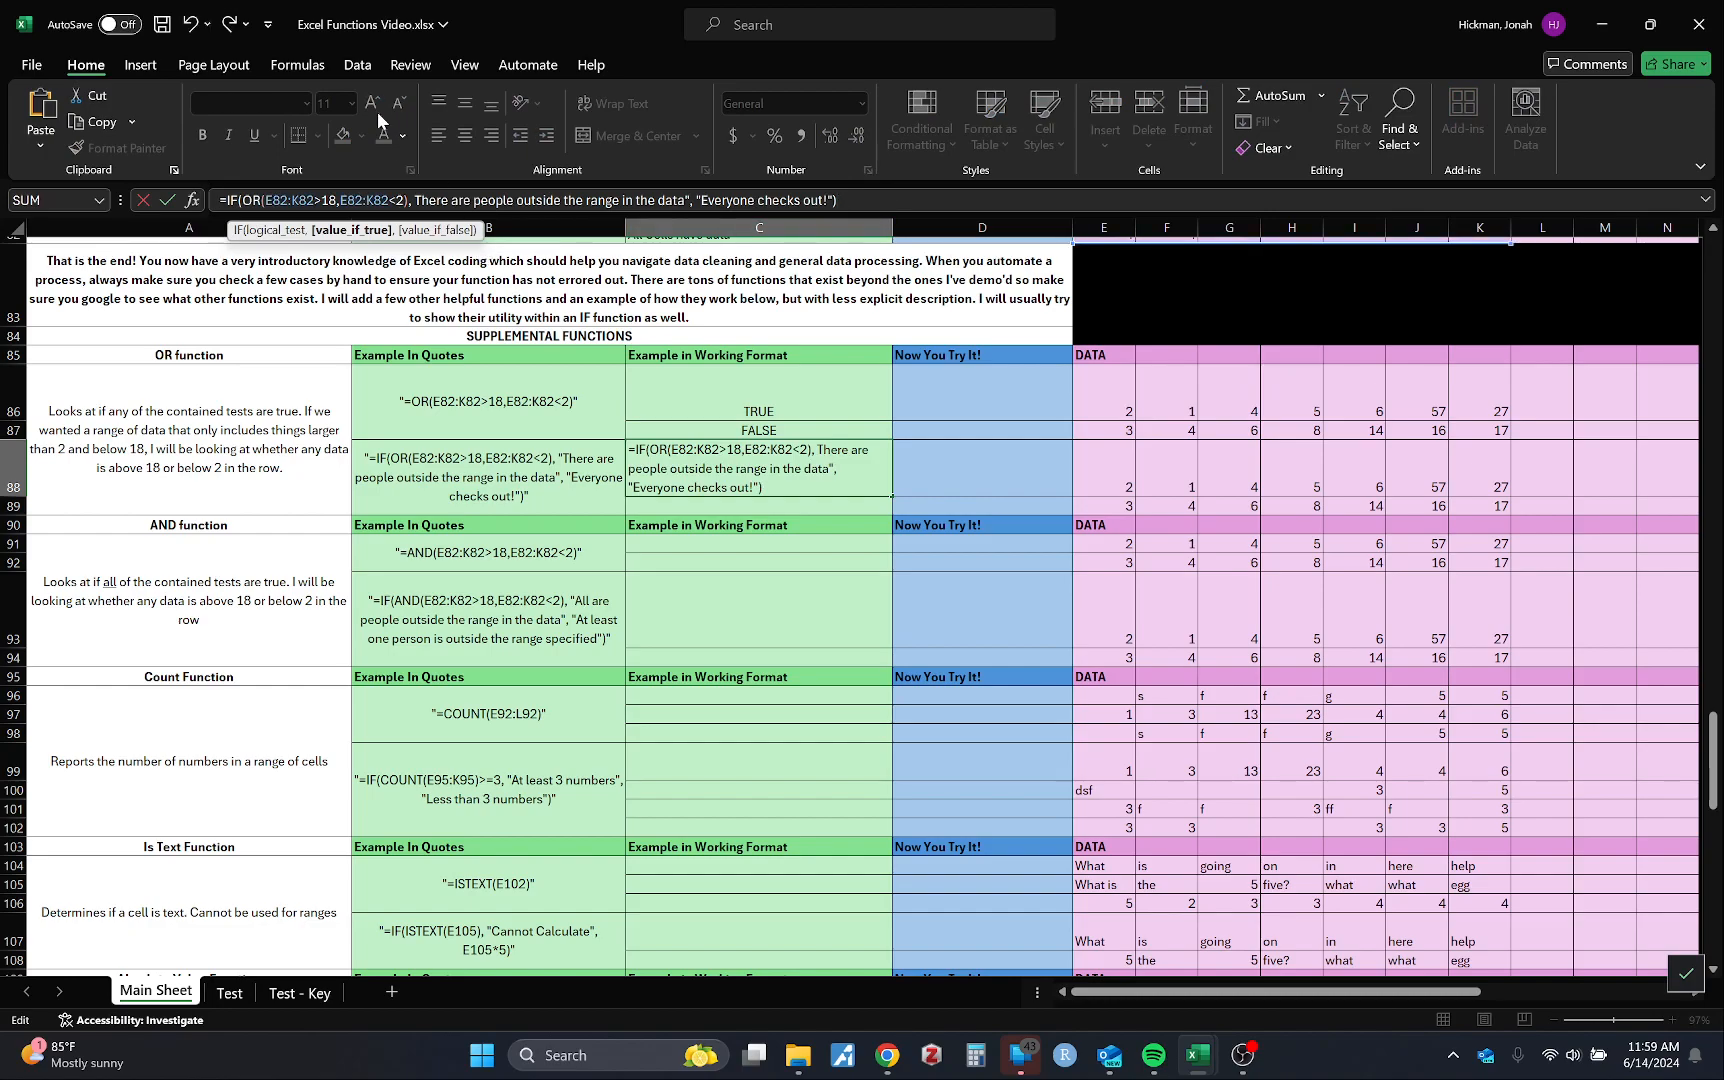
scroll(879, 470, up, 3)
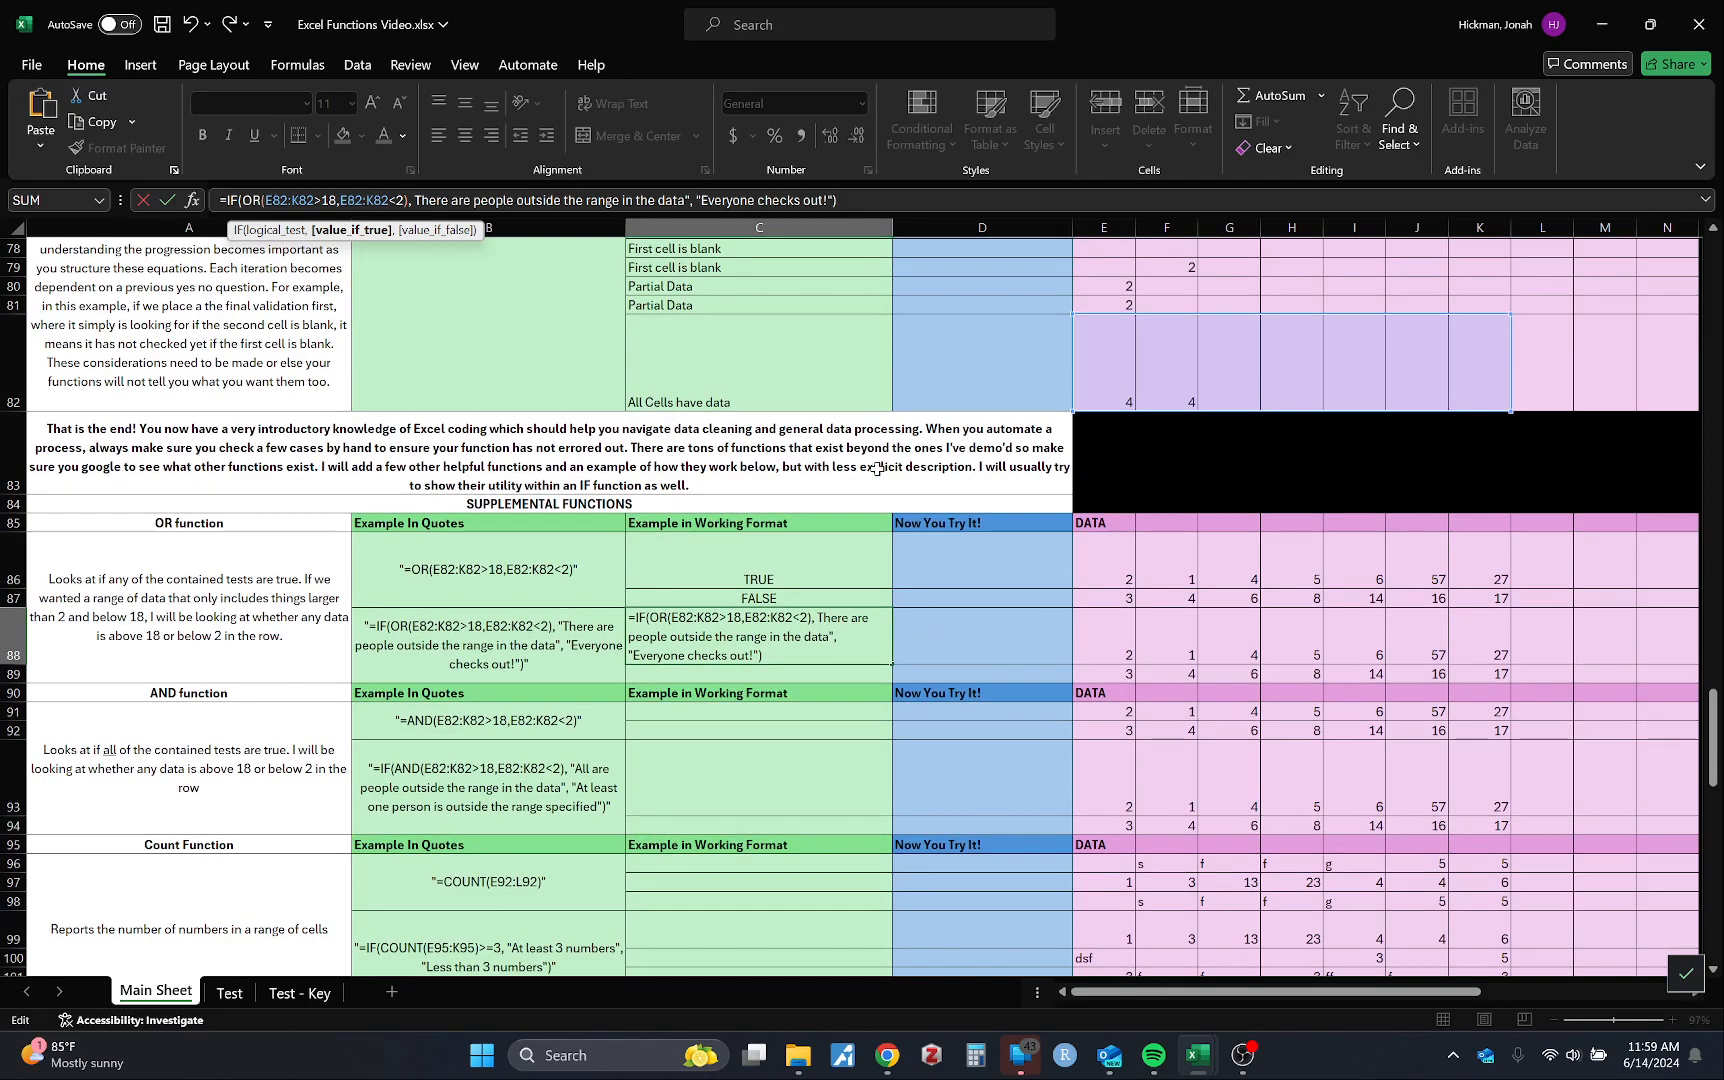
scroll(879, 468, down, 2)
scroll(879, 468, up, 3)
drag(315, 200, 266, 200)
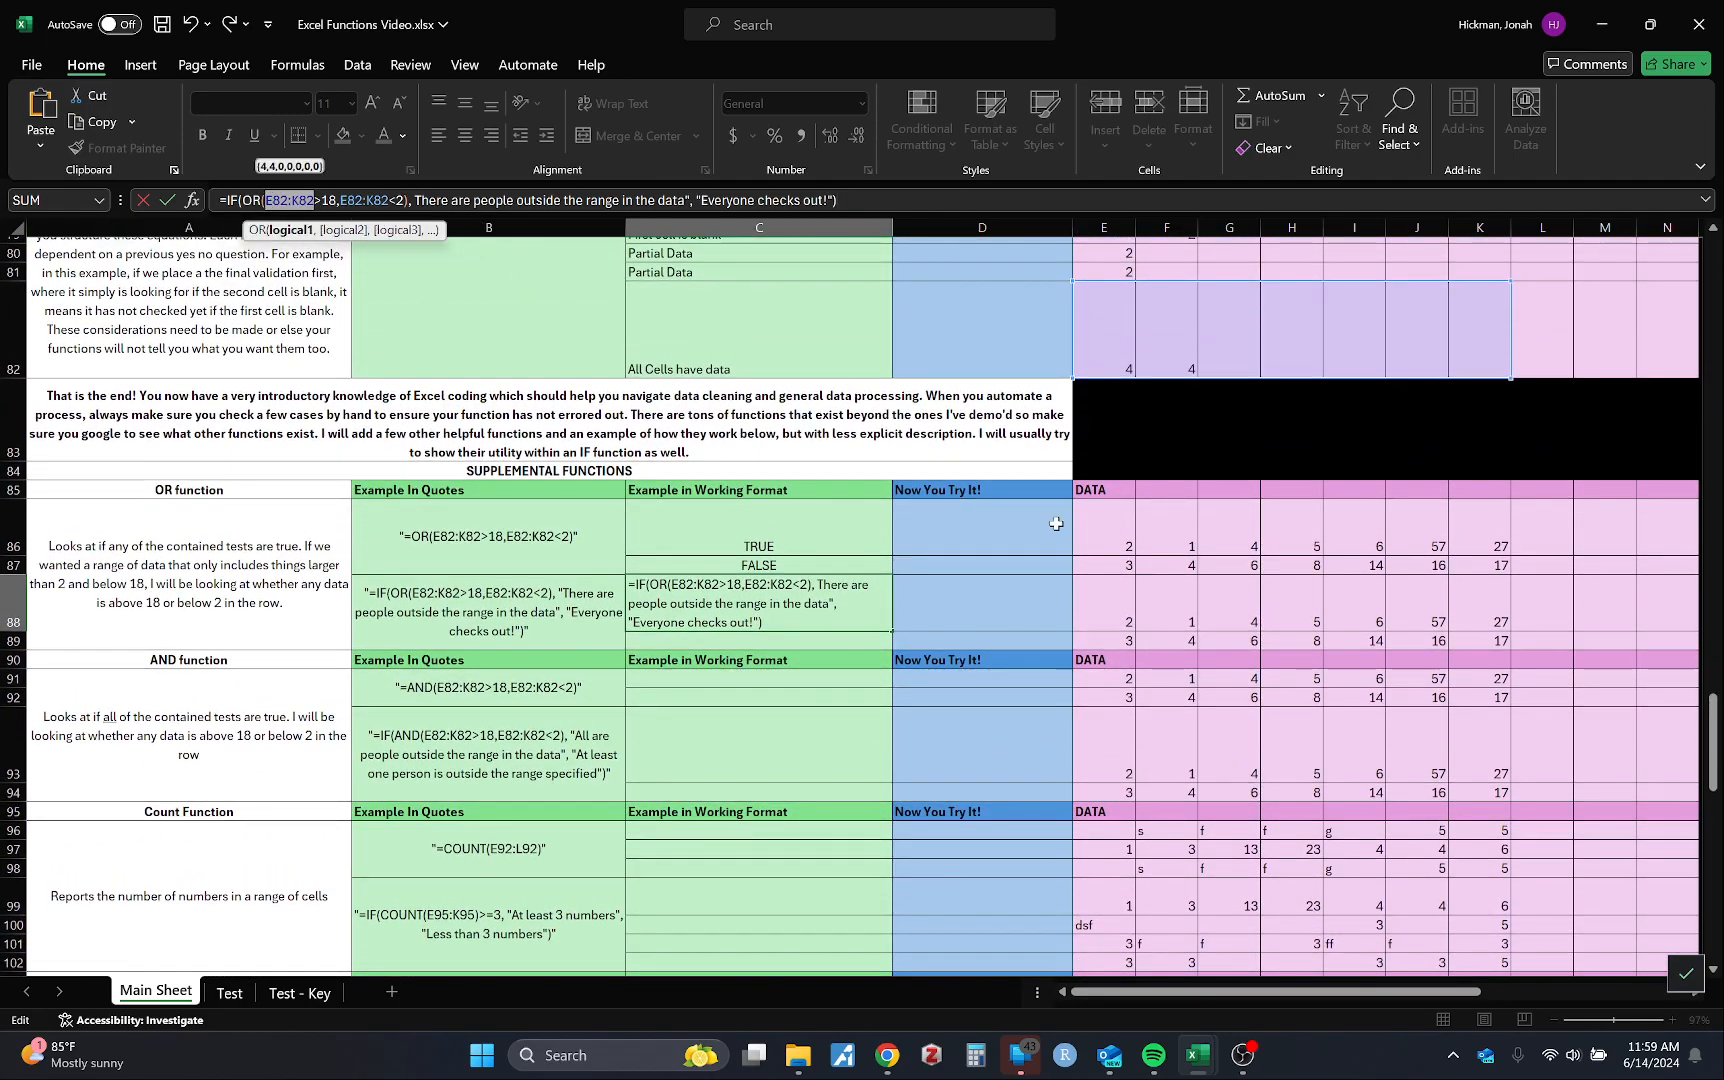
scroll(1188, 650, down, 1)
drag(1095, 560, 1495, 560)
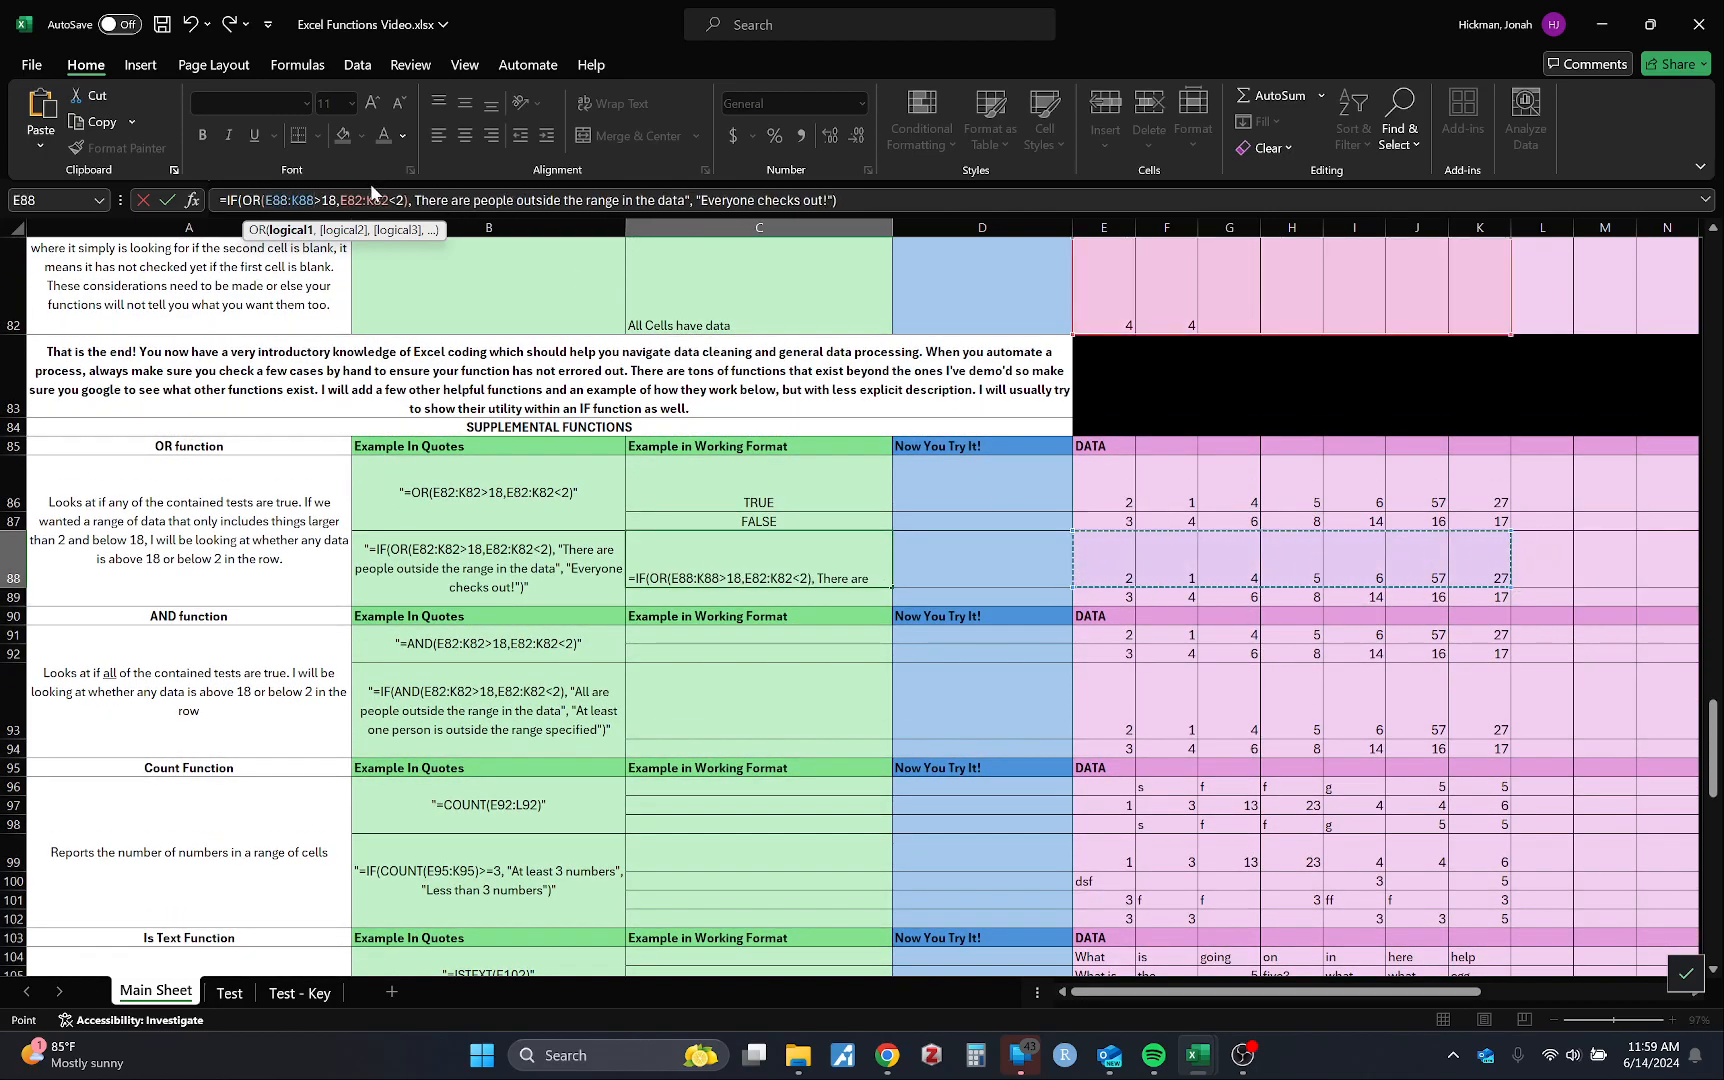
drag(390, 200, 340, 200)
key(BackSpace)
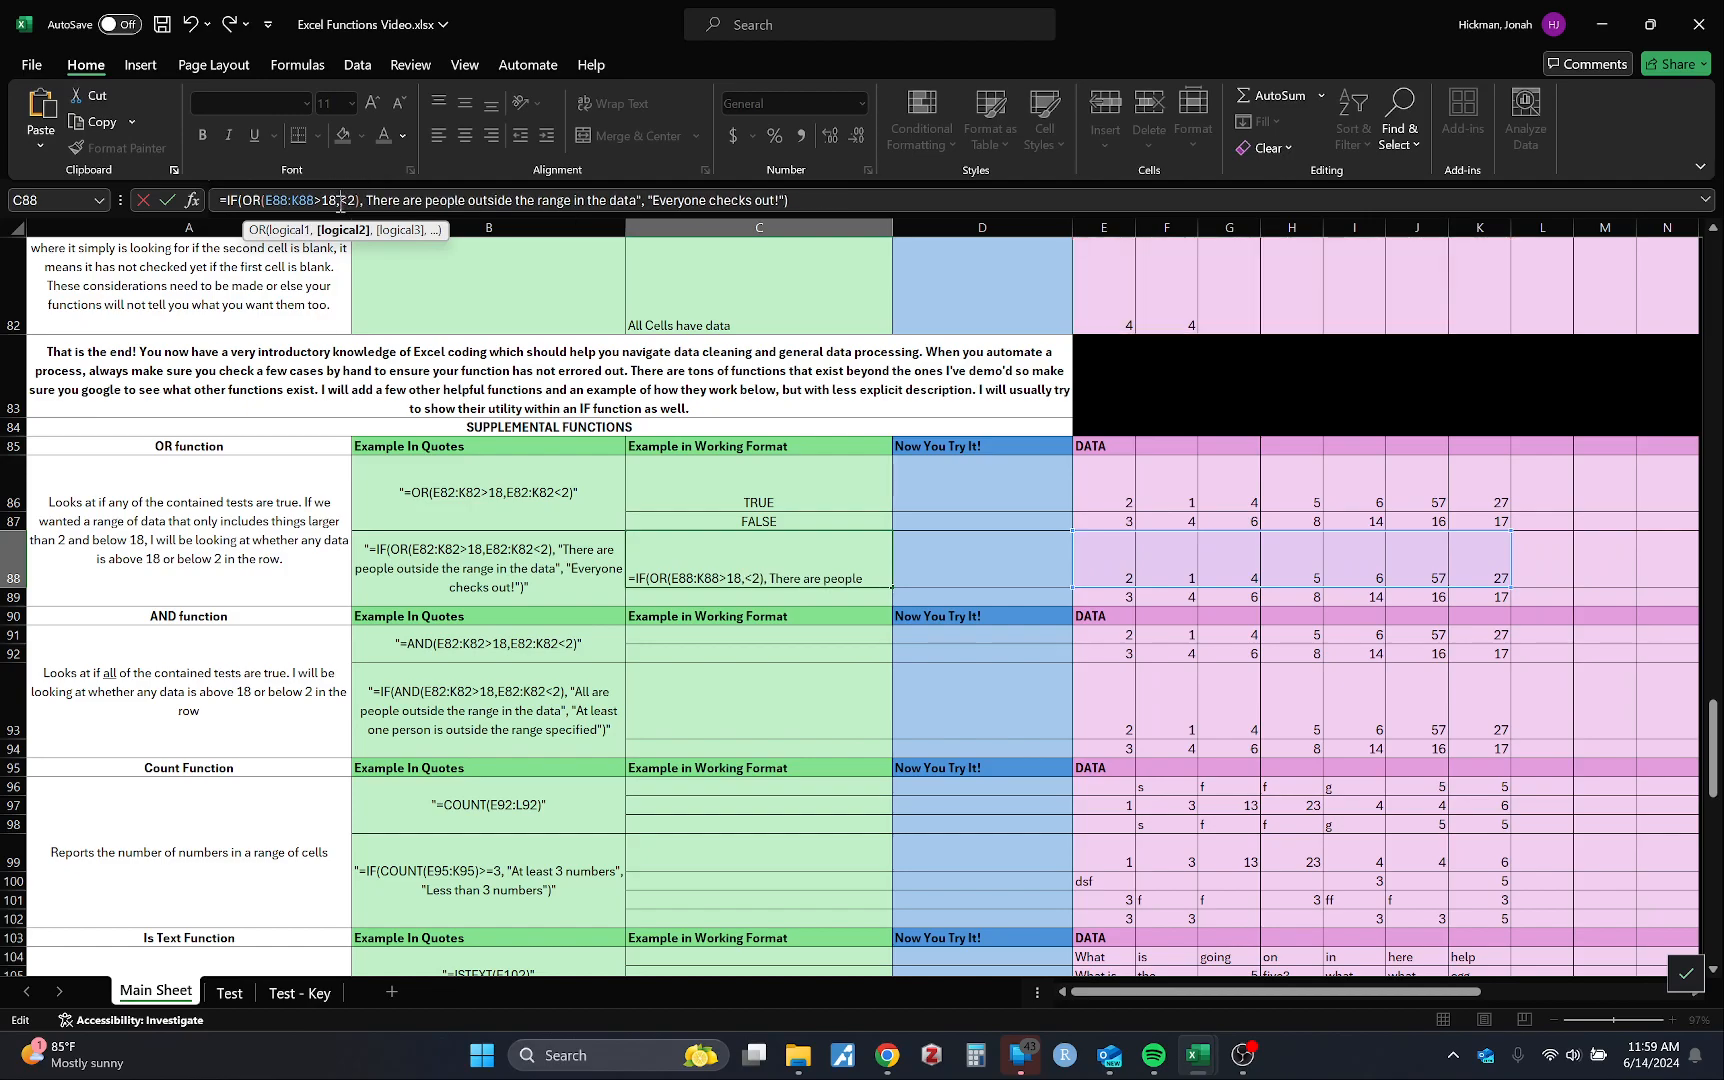
drag(1096, 578, 1465, 579)
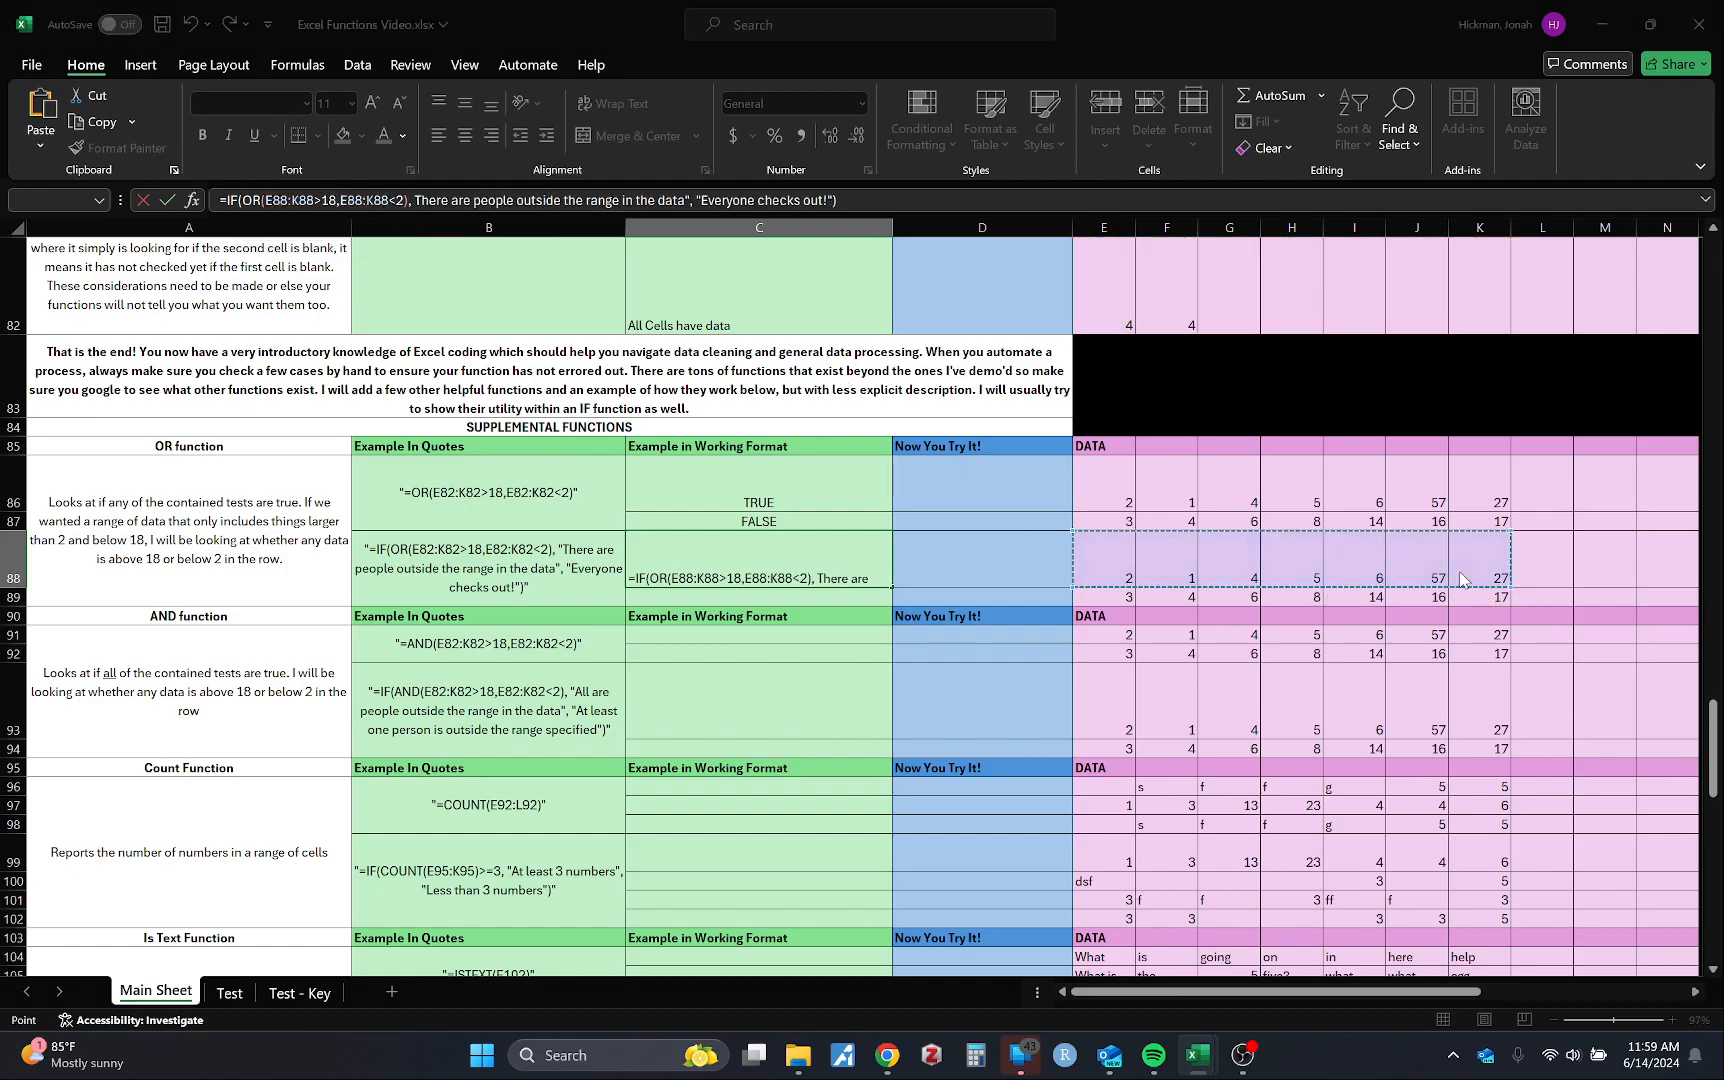
key(Return)
click(821, 642)
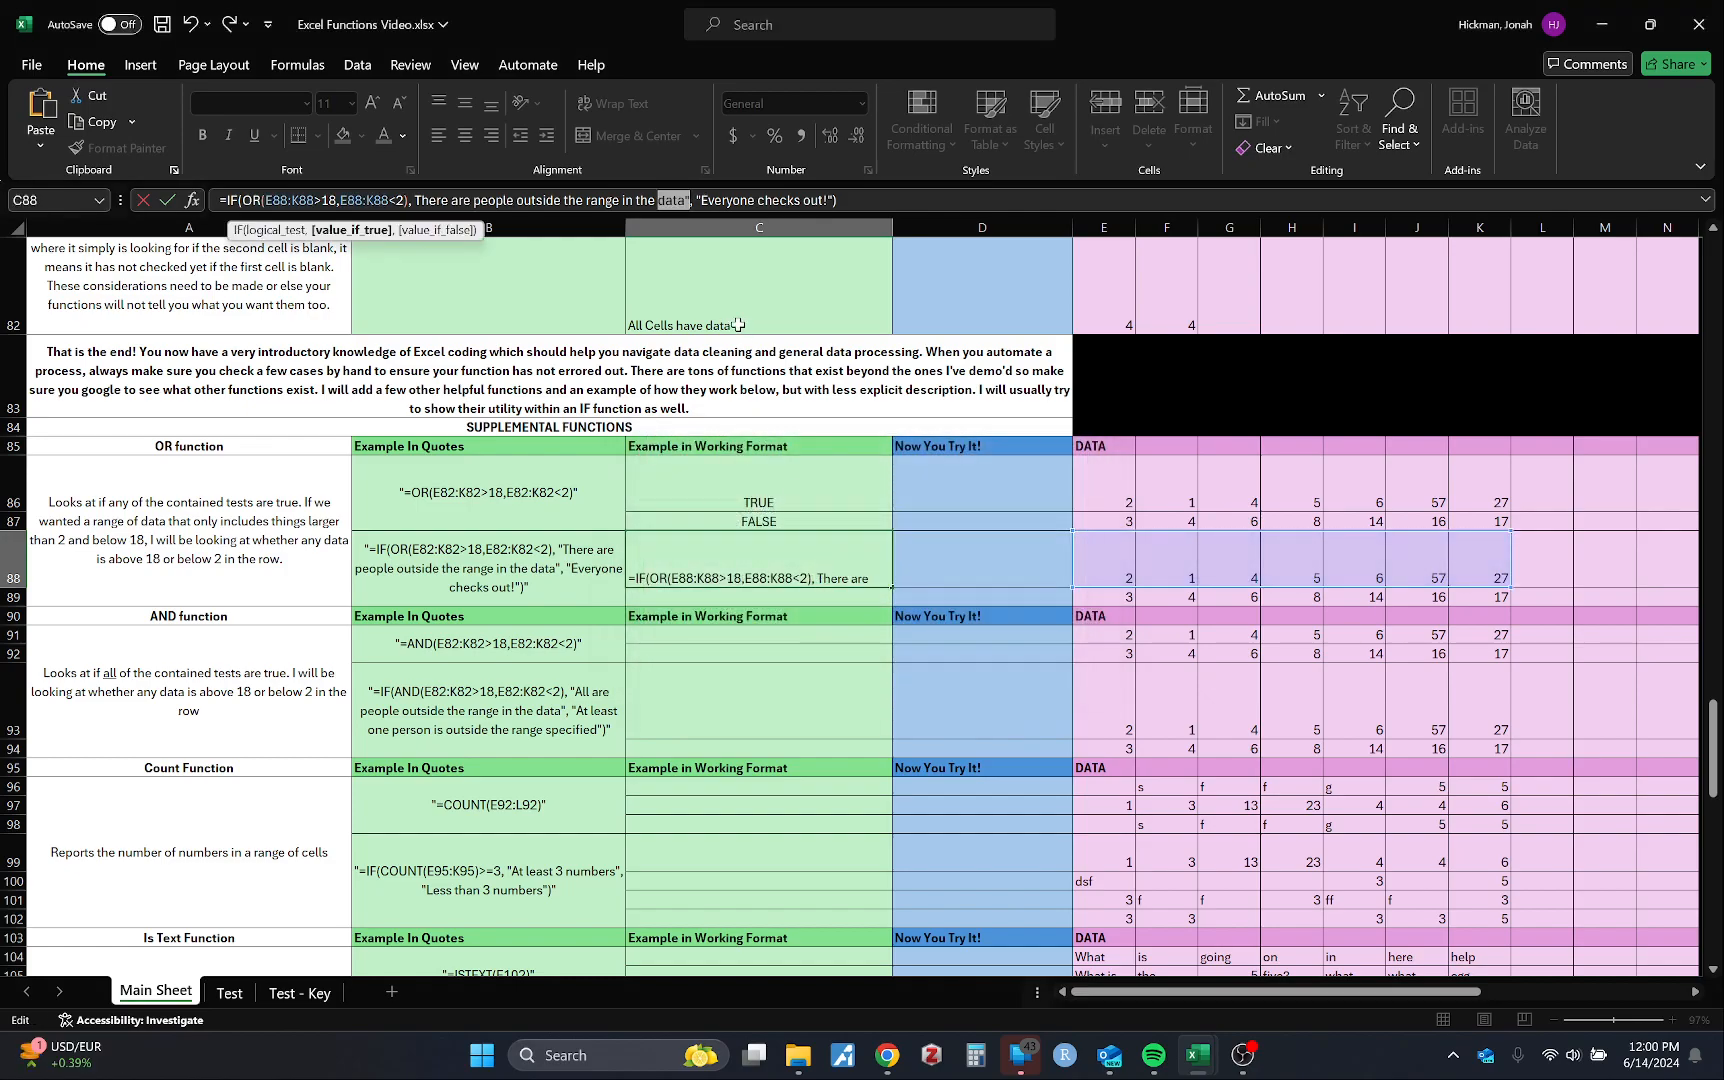
Step: Insert the missing quote before 'There' in C88's formula
click(416, 200)
text(")
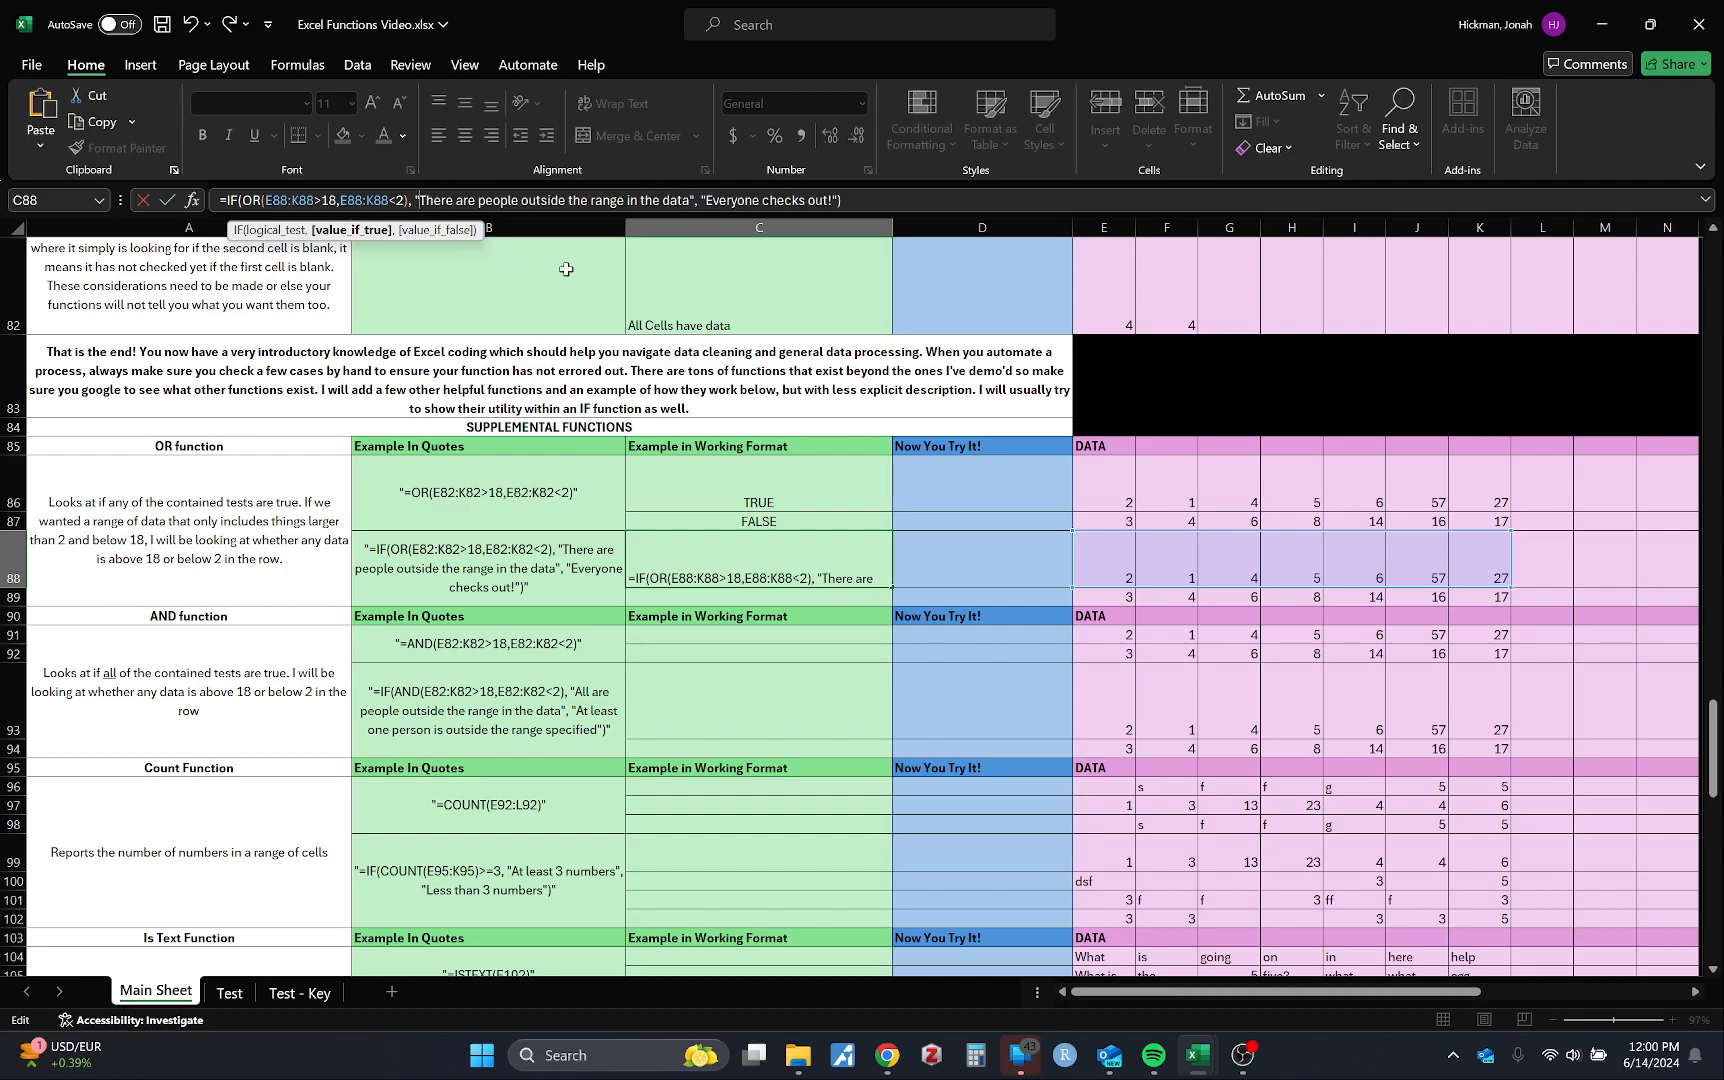
key(Return)
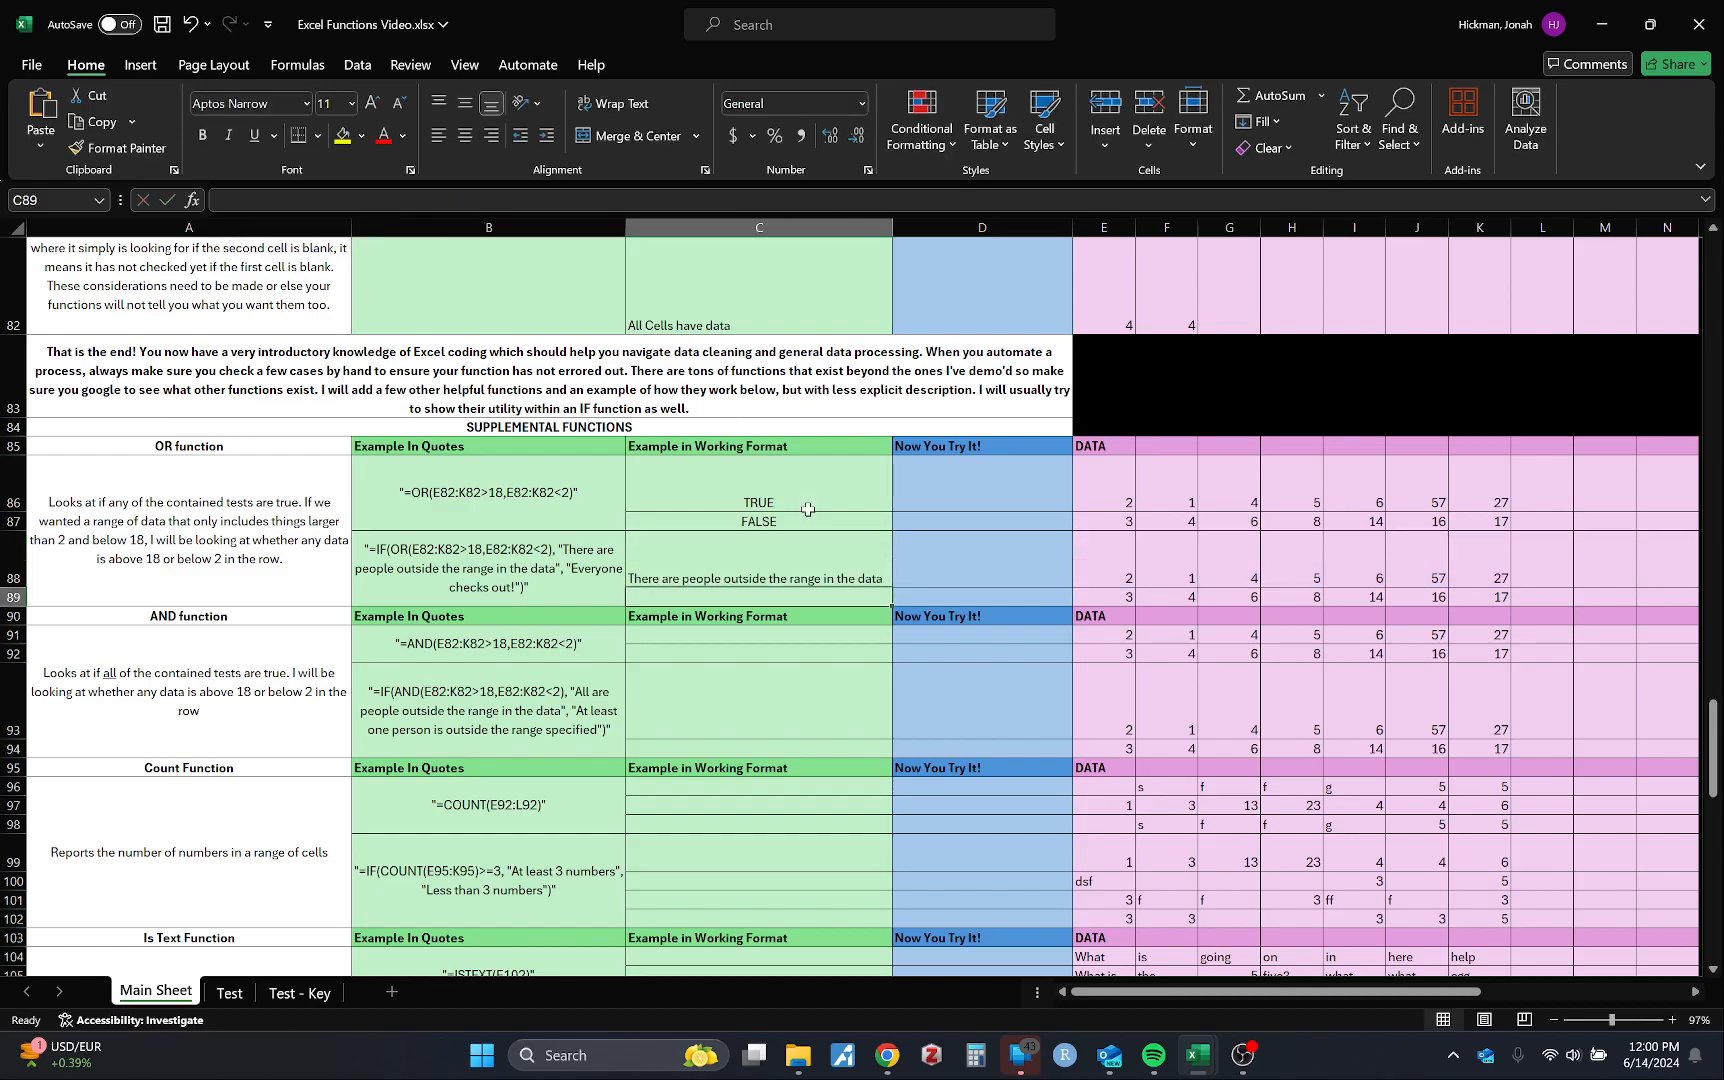
Step: Fill the C88 IF formula down to C89, which shows 'Everyone checks out!'
click(840, 576)
drag(891, 588, 891, 608)
click(850, 720)
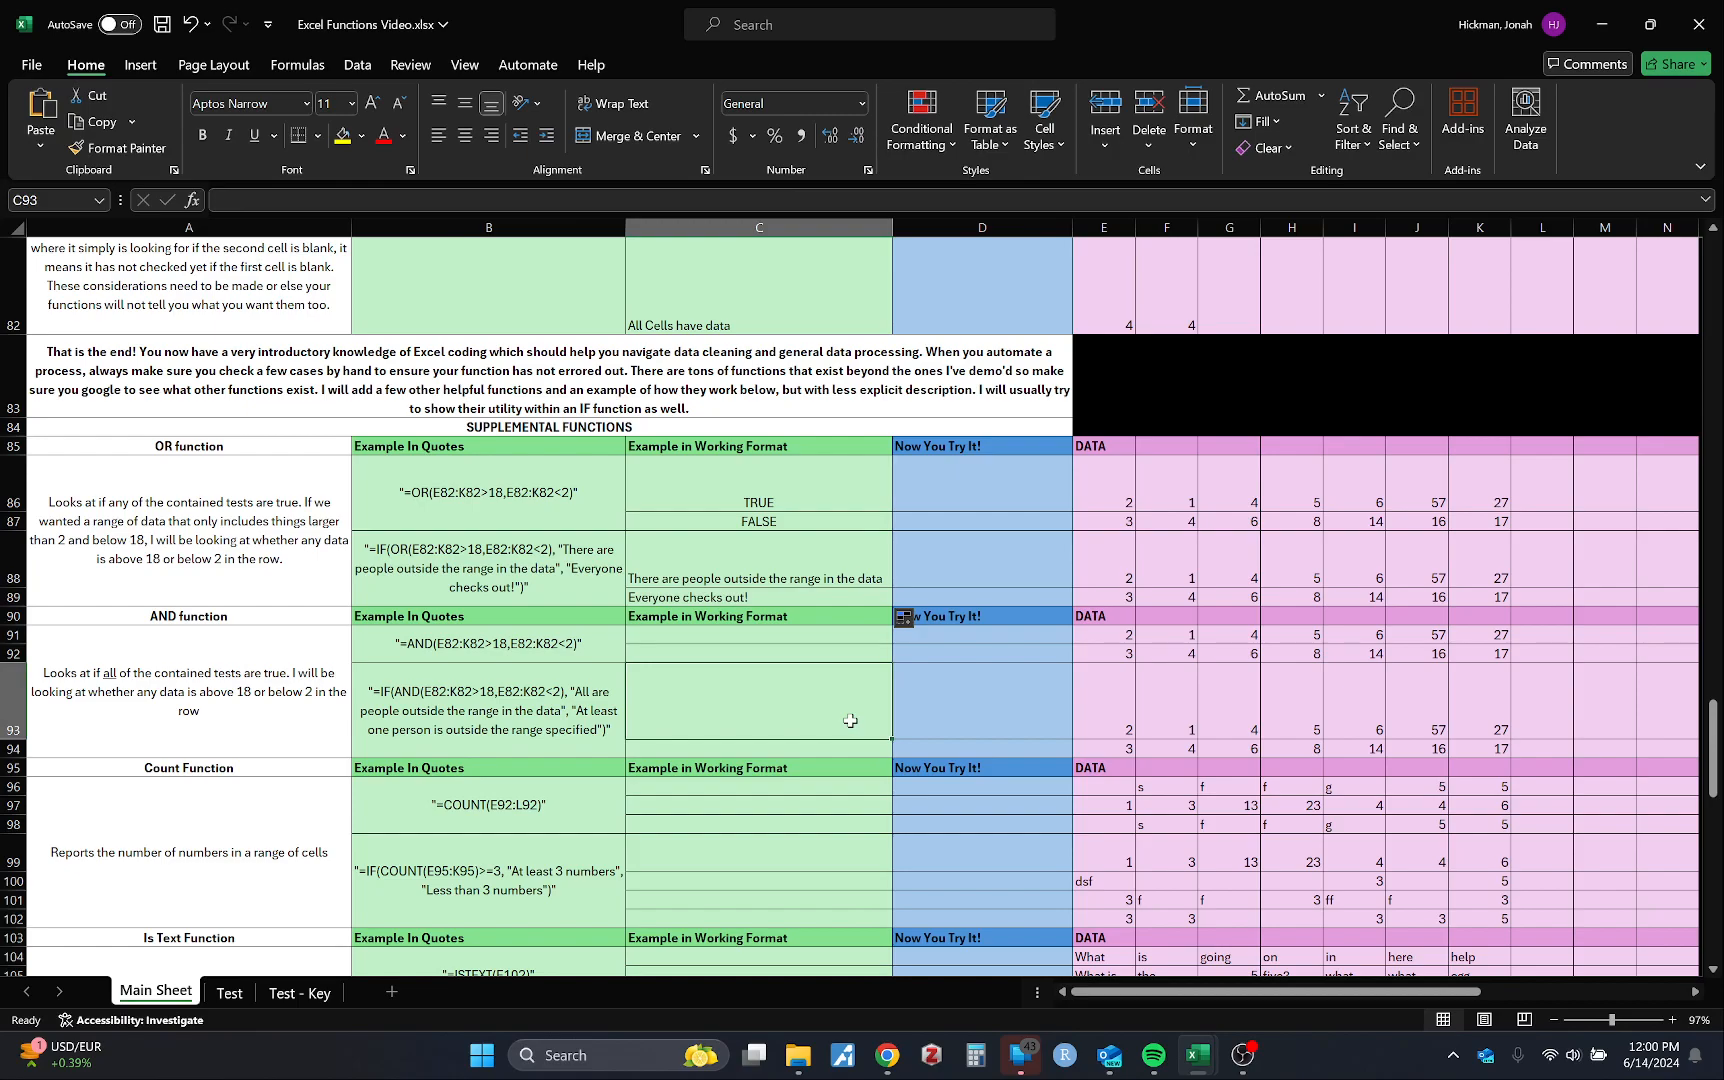
Step: Enter =AND(E91:K91>18,E91:K91<2) in C91, selecting both ranges with the mouse
scroll(850, 720, down, 2)
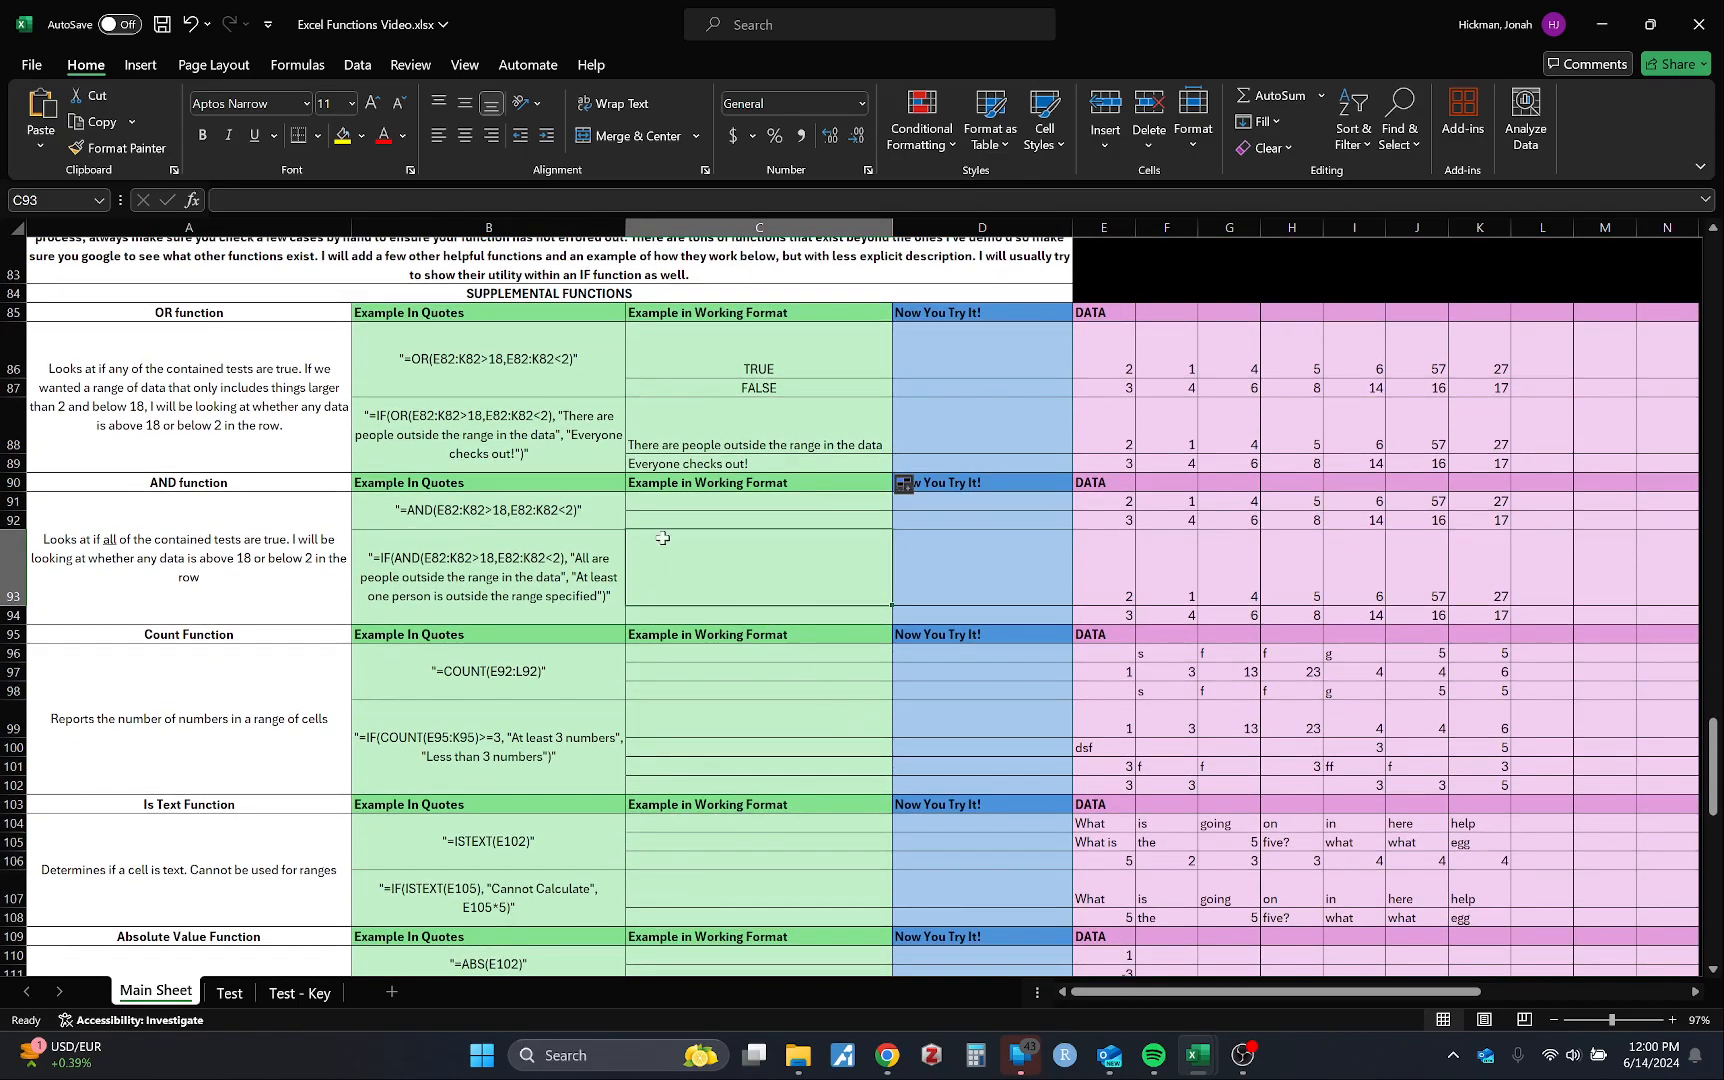
click(560, 515)
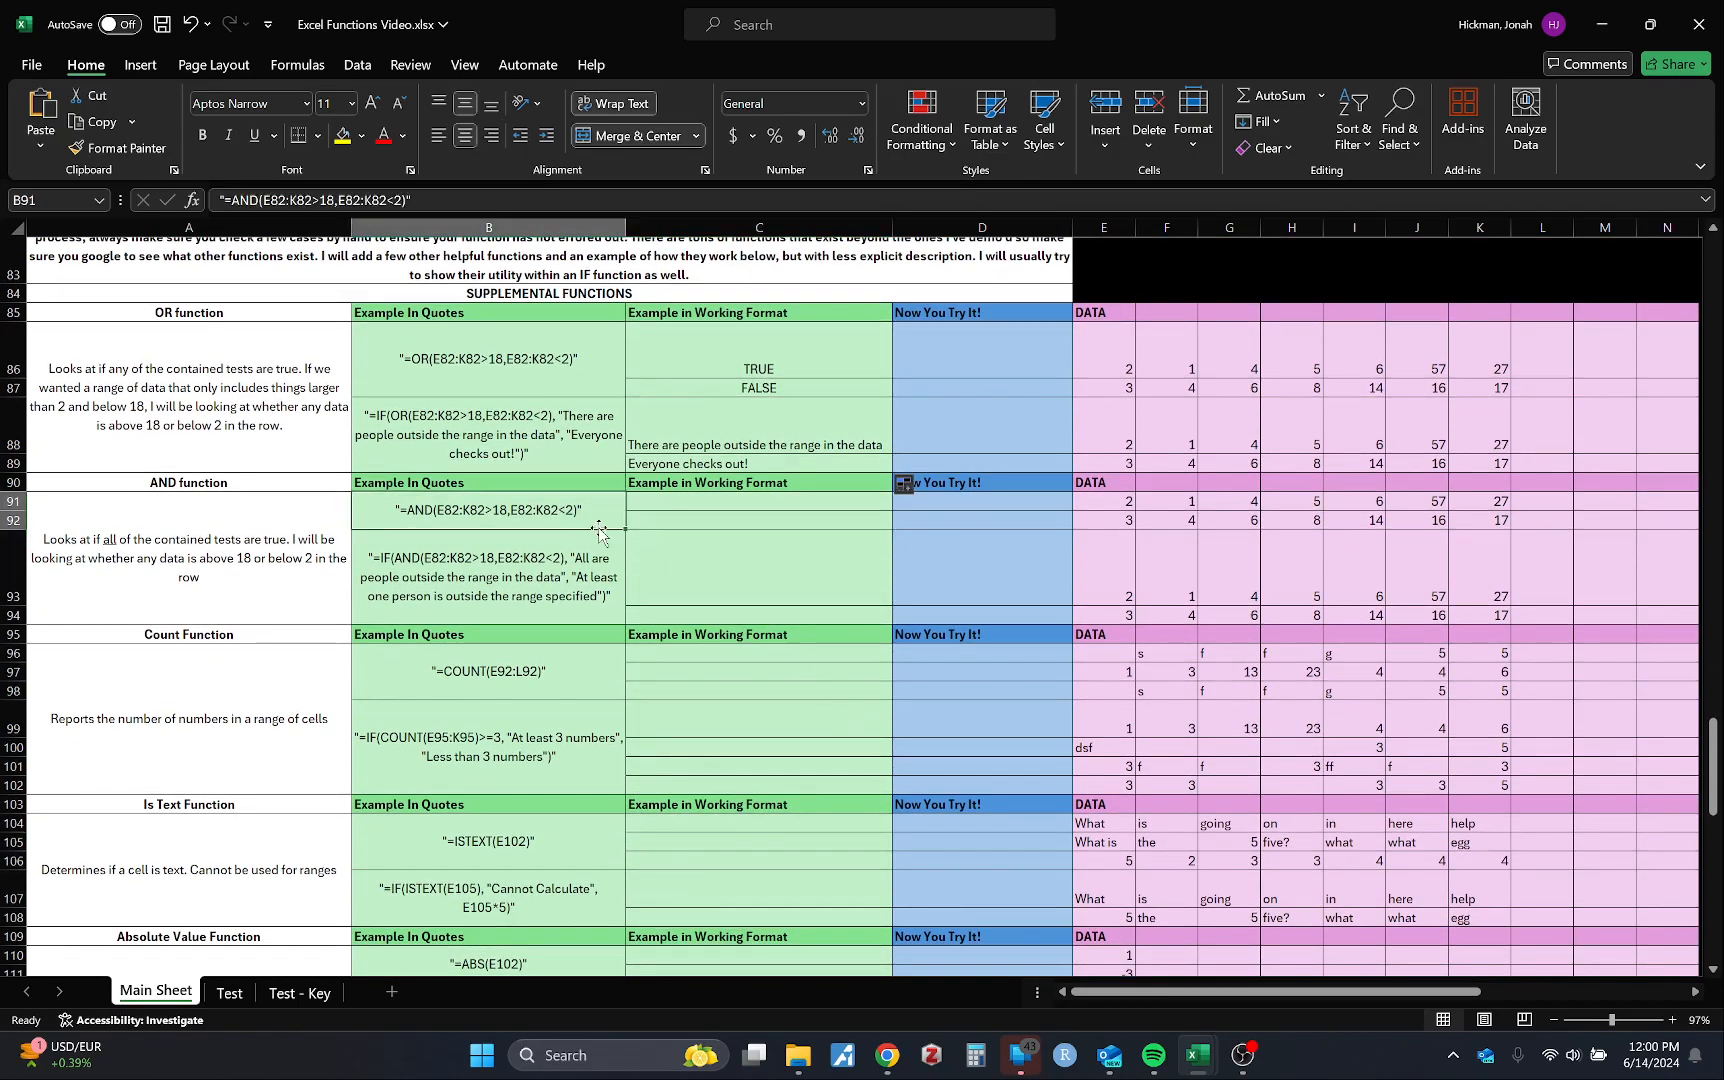
click(778, 500)
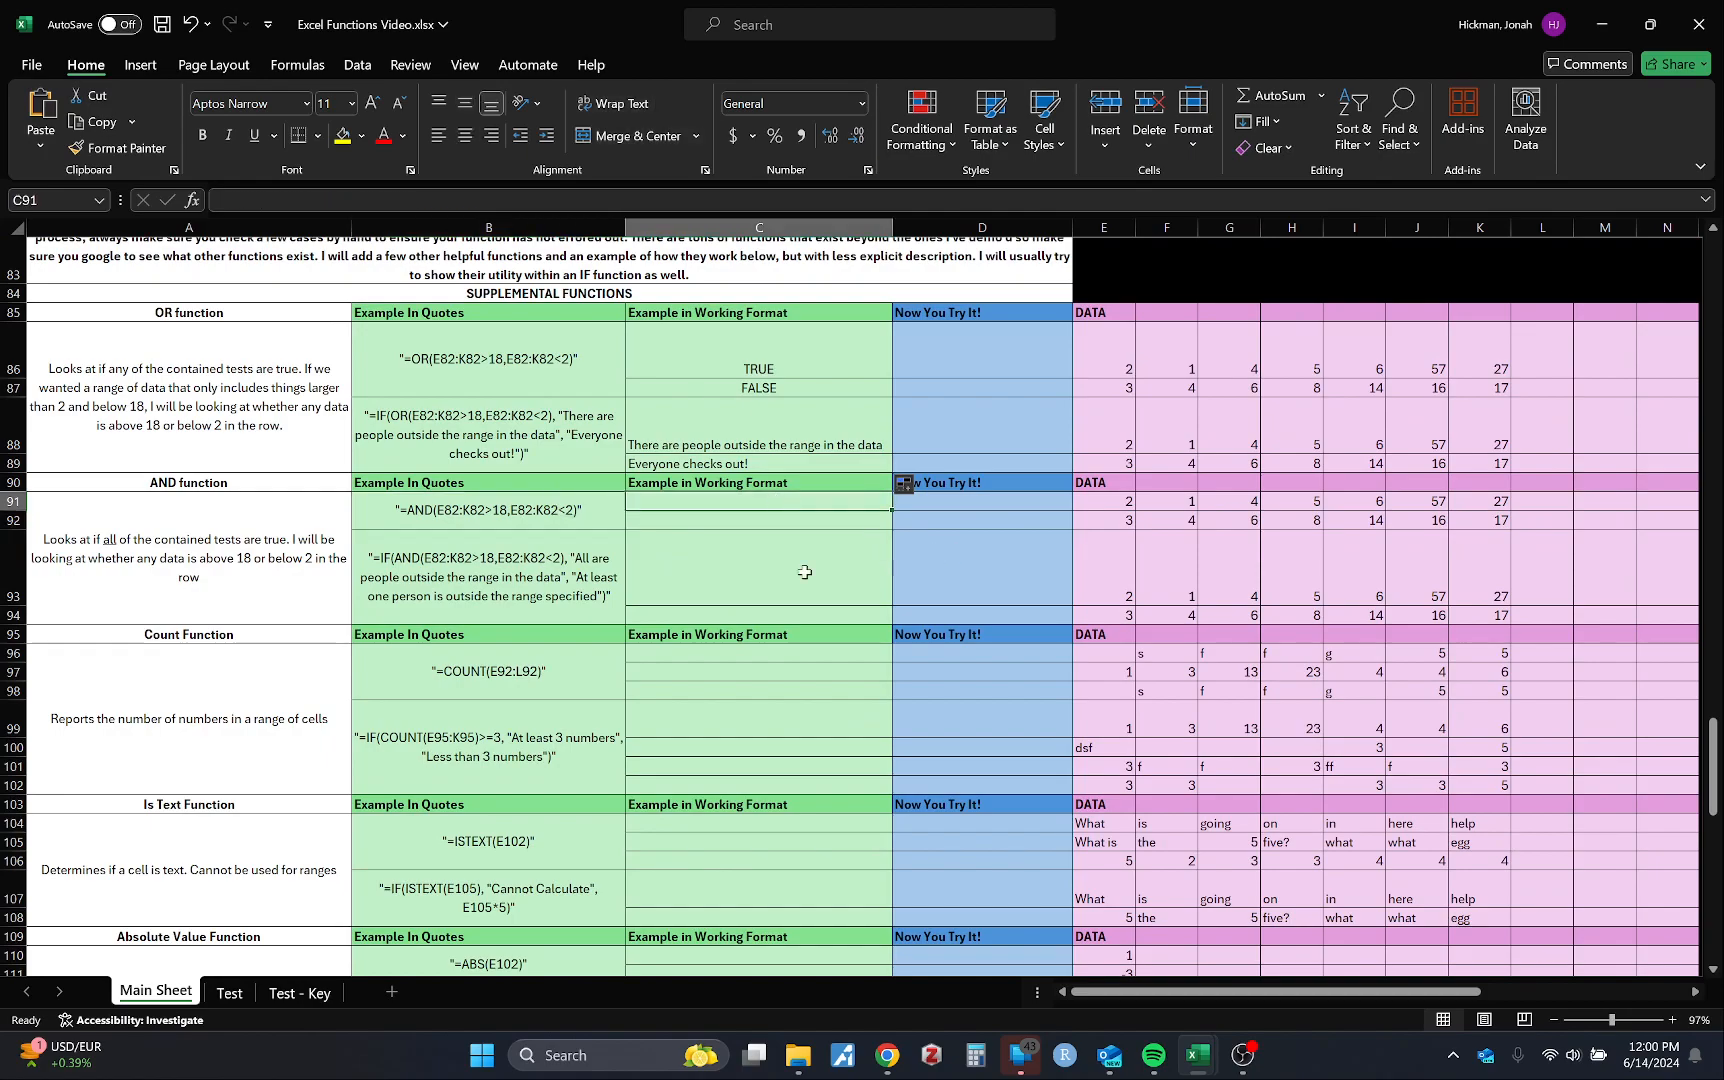
text(=an)
key(Tab)
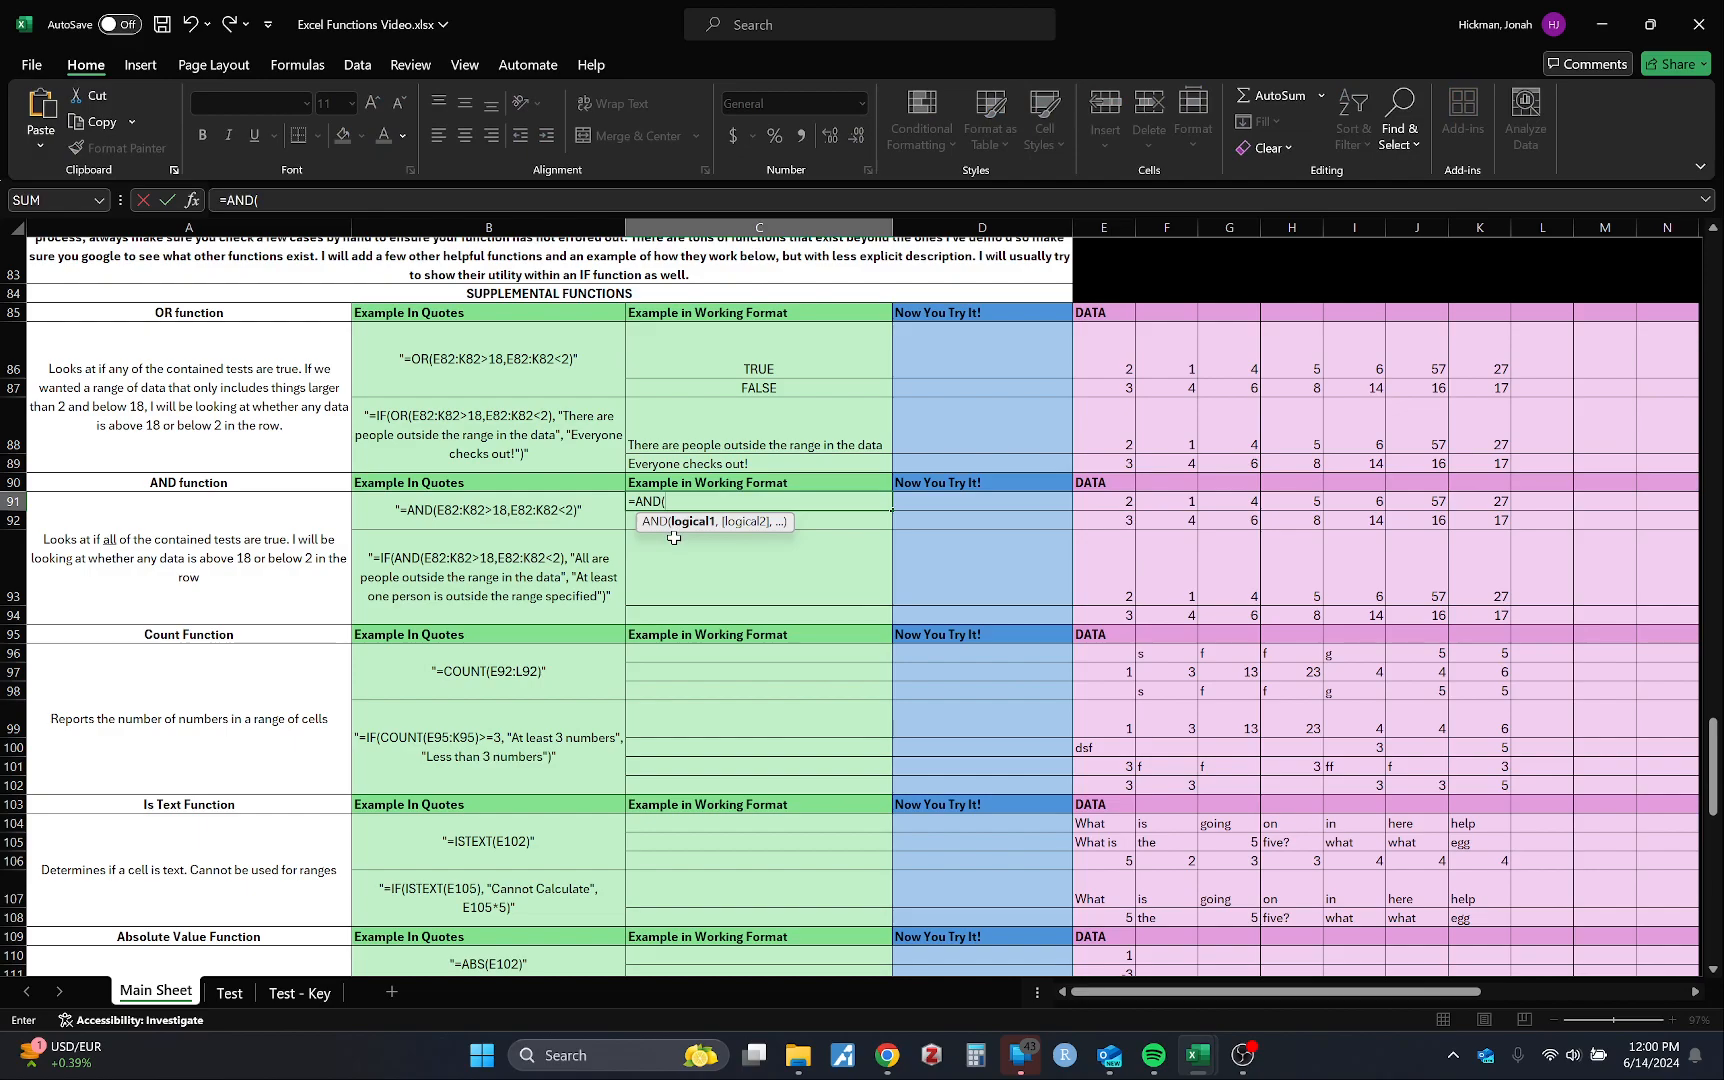
drag(1104, 505, 1481, 501)
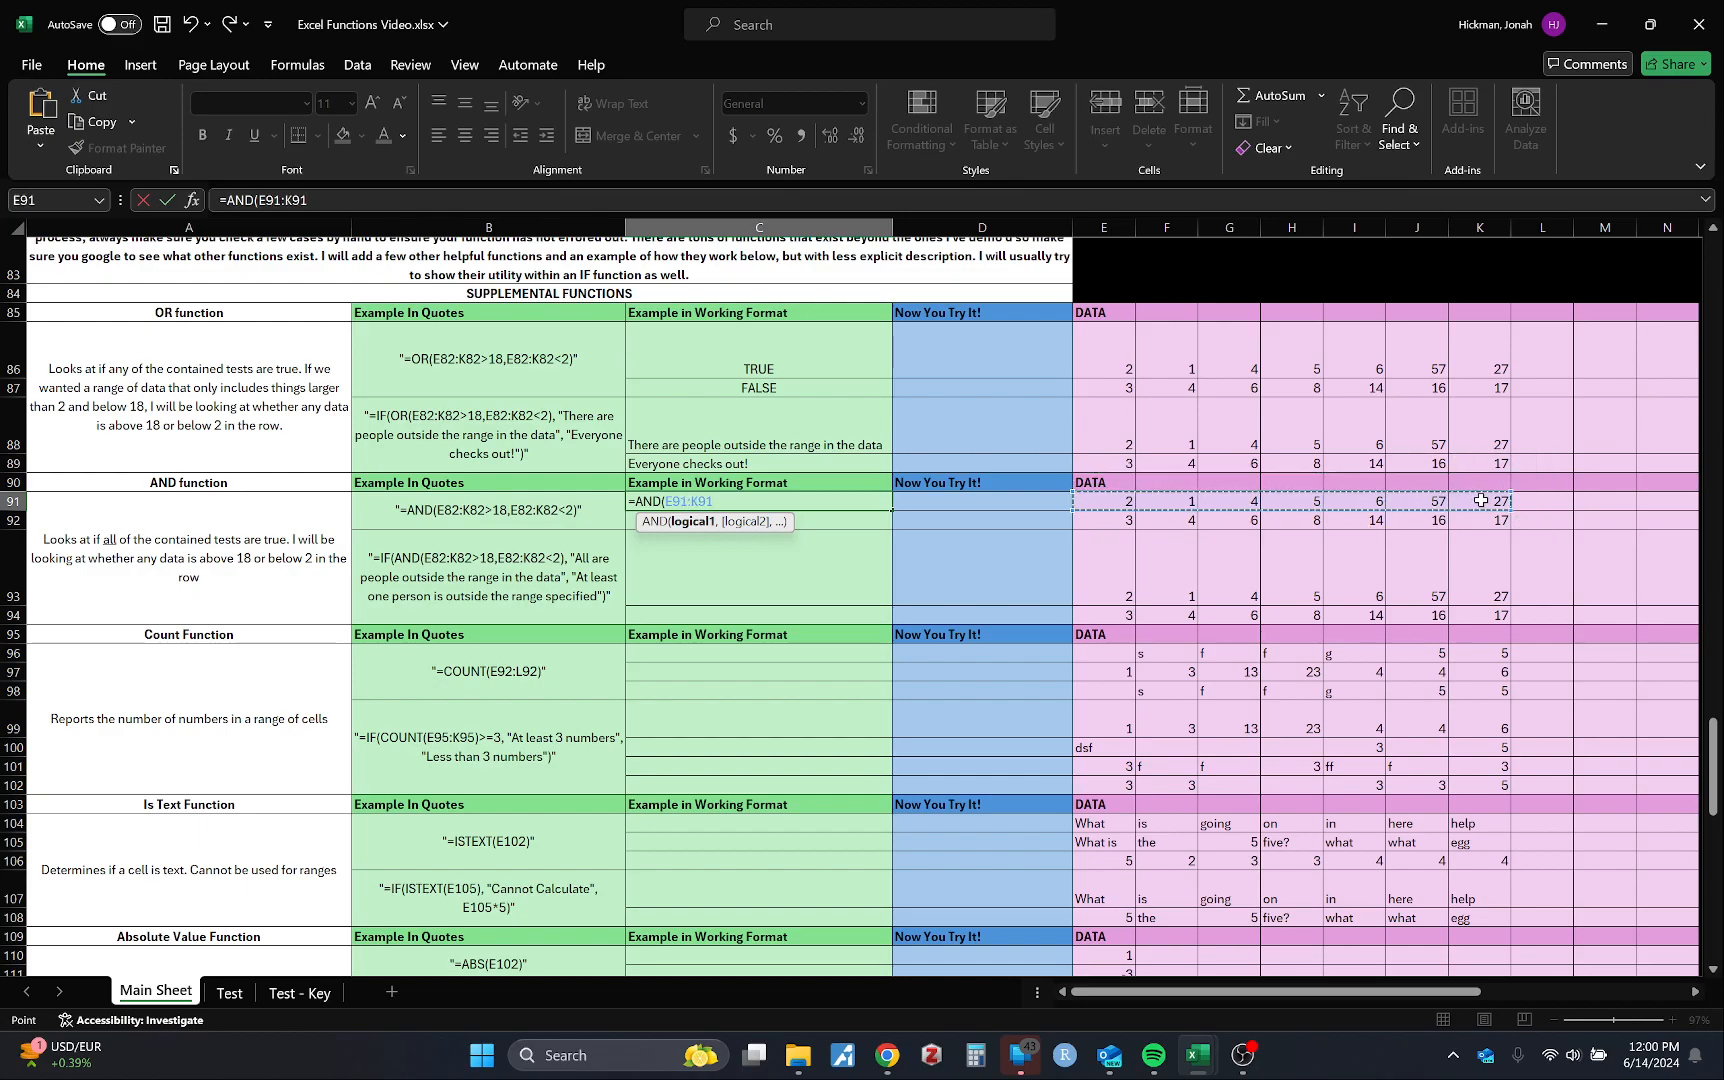
text(>18)
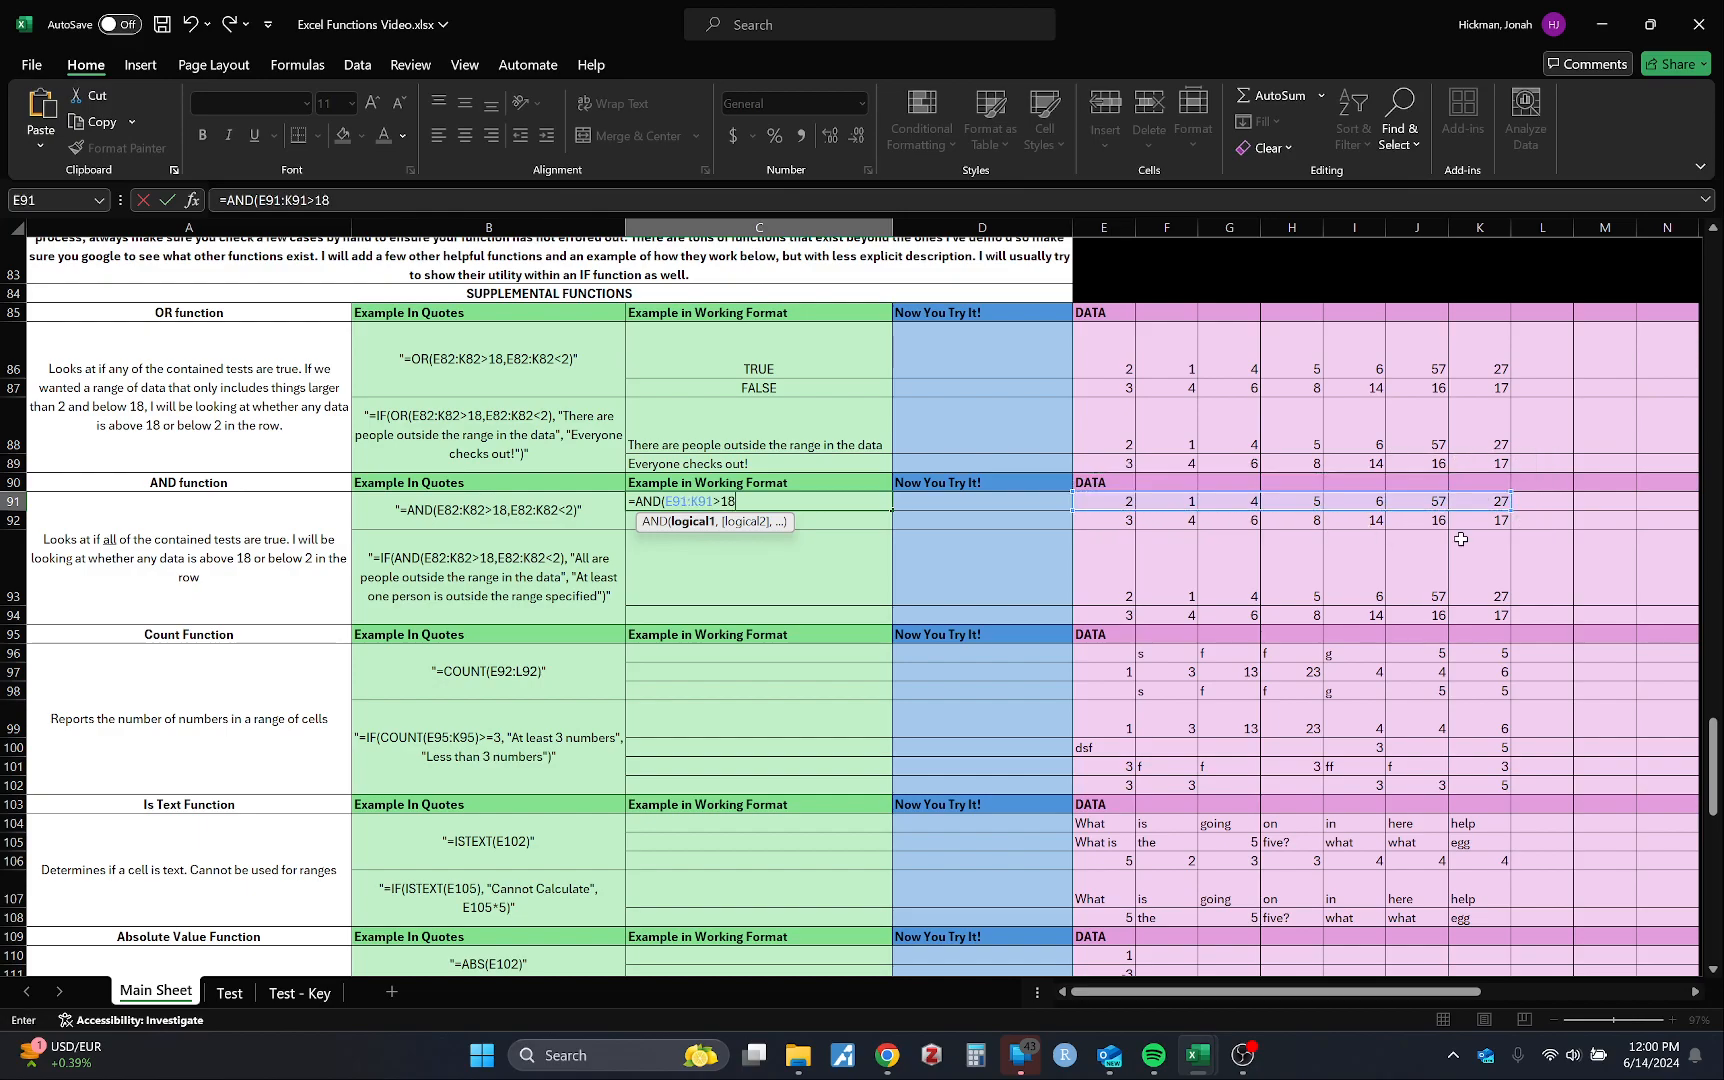
text(,)
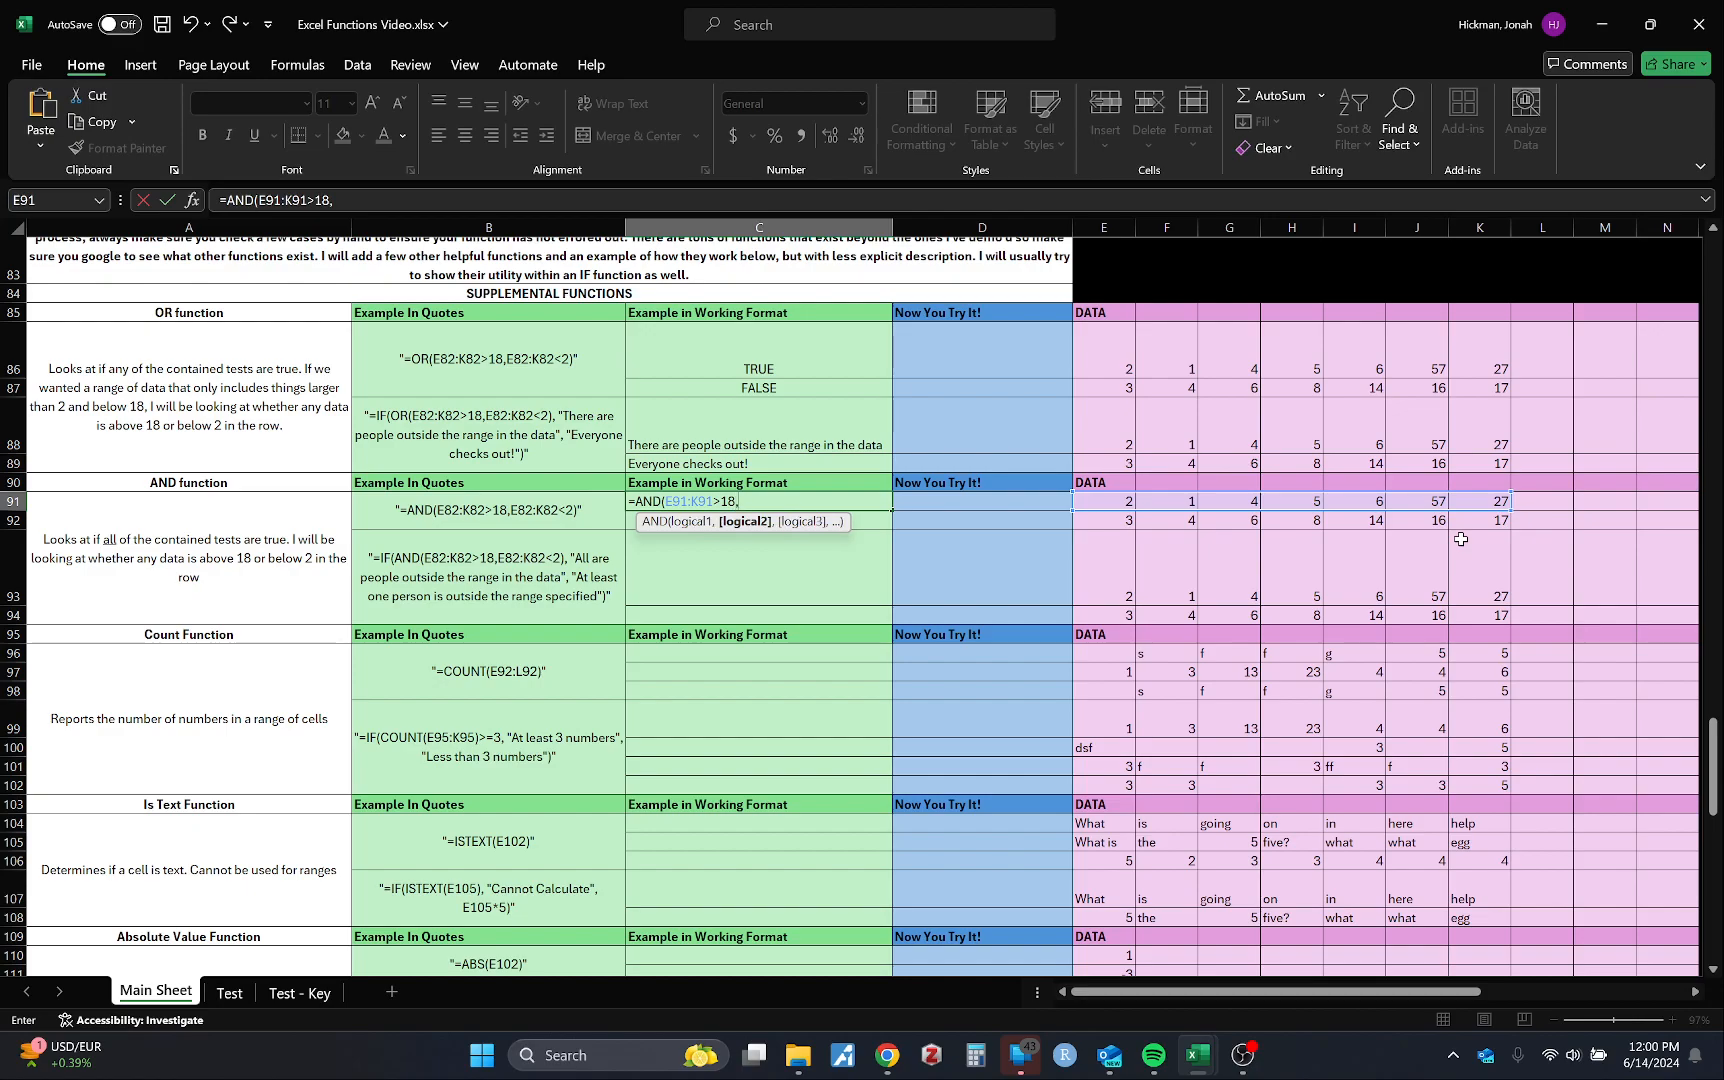
drag(1118, 502, 1468, 510)
text(<2)
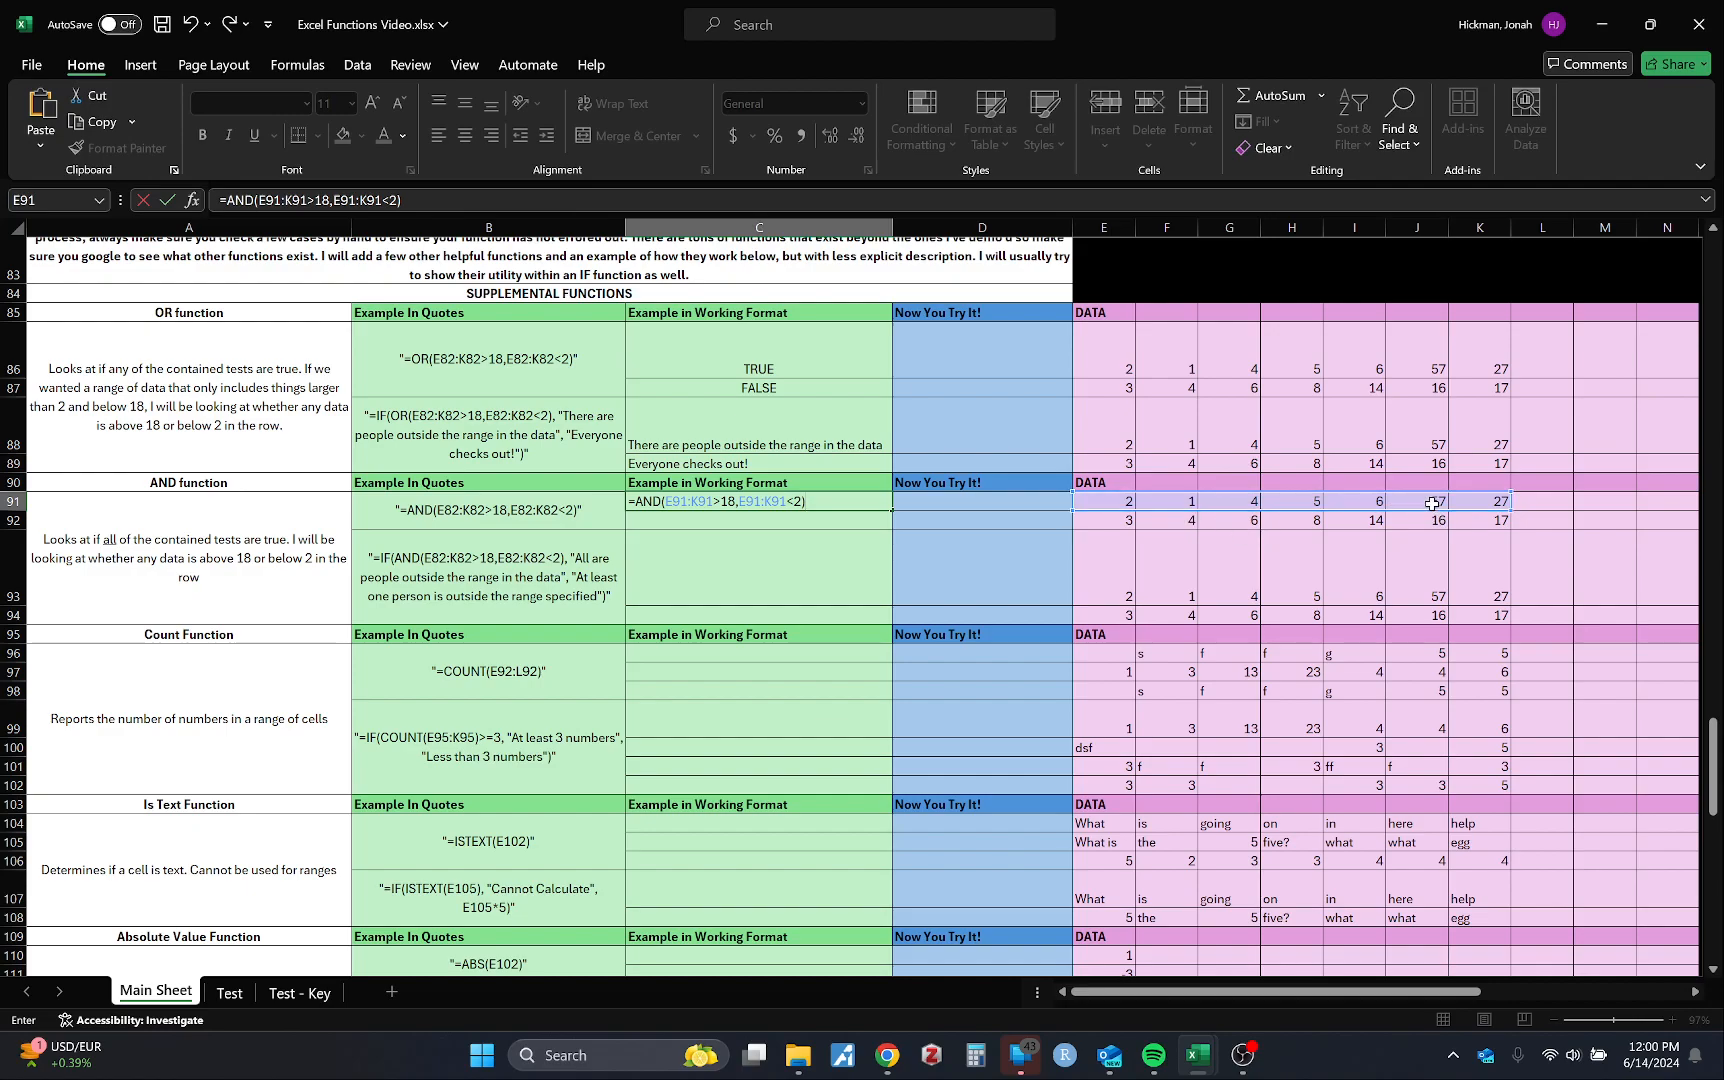
key(Return)
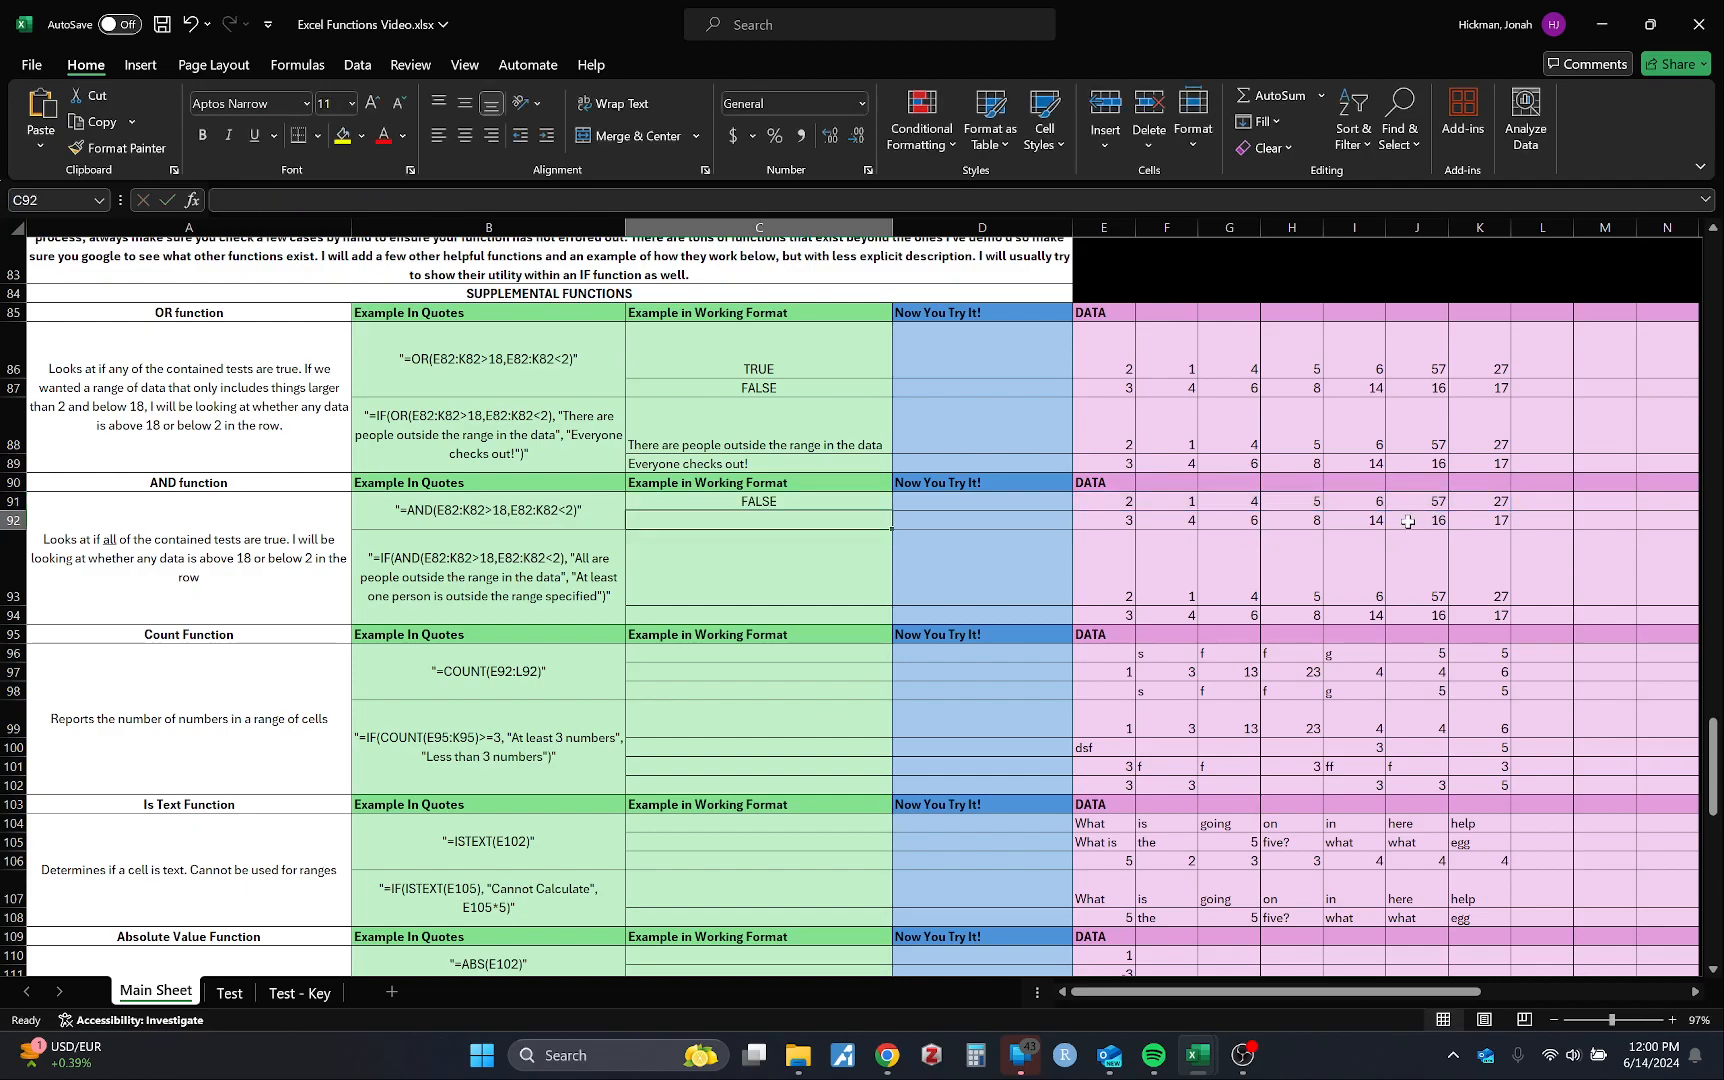
Step: Re-edit the C91 AND formula in the formula bar and commit it again
drag(797, 510, 798, 506)
click(903, 581)
click(792, 501)
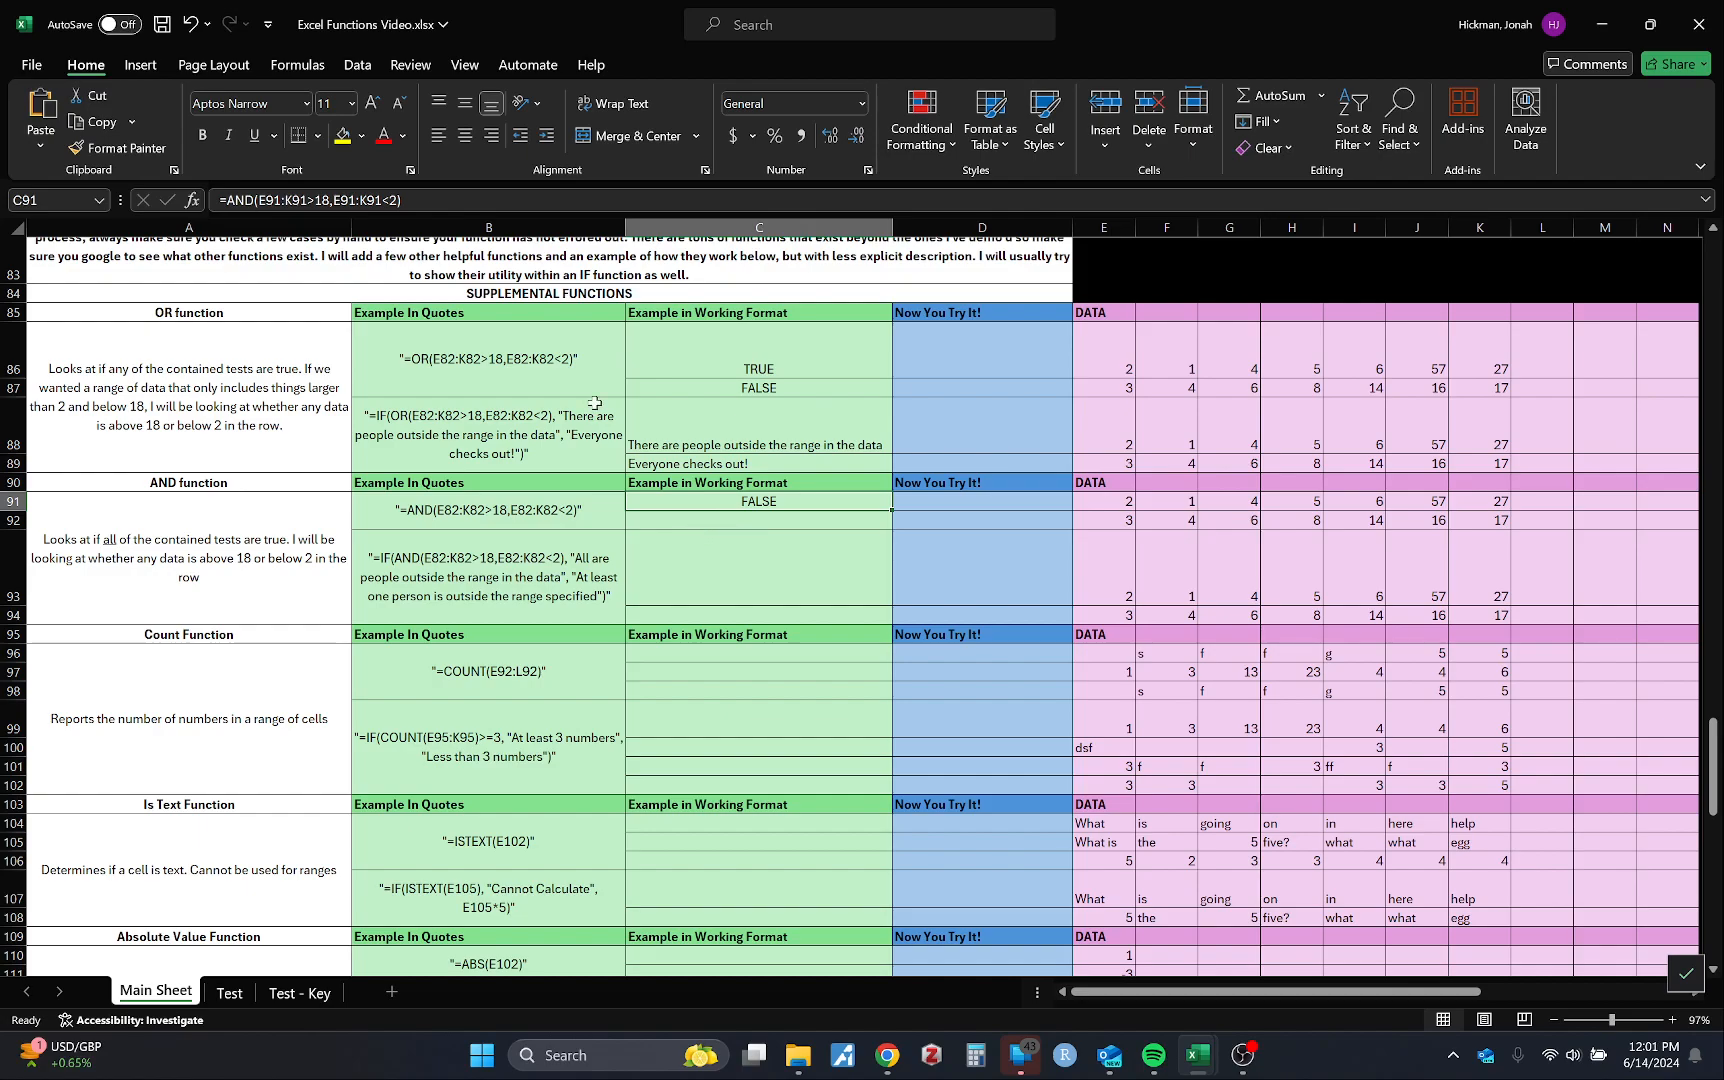
click(336, 198)
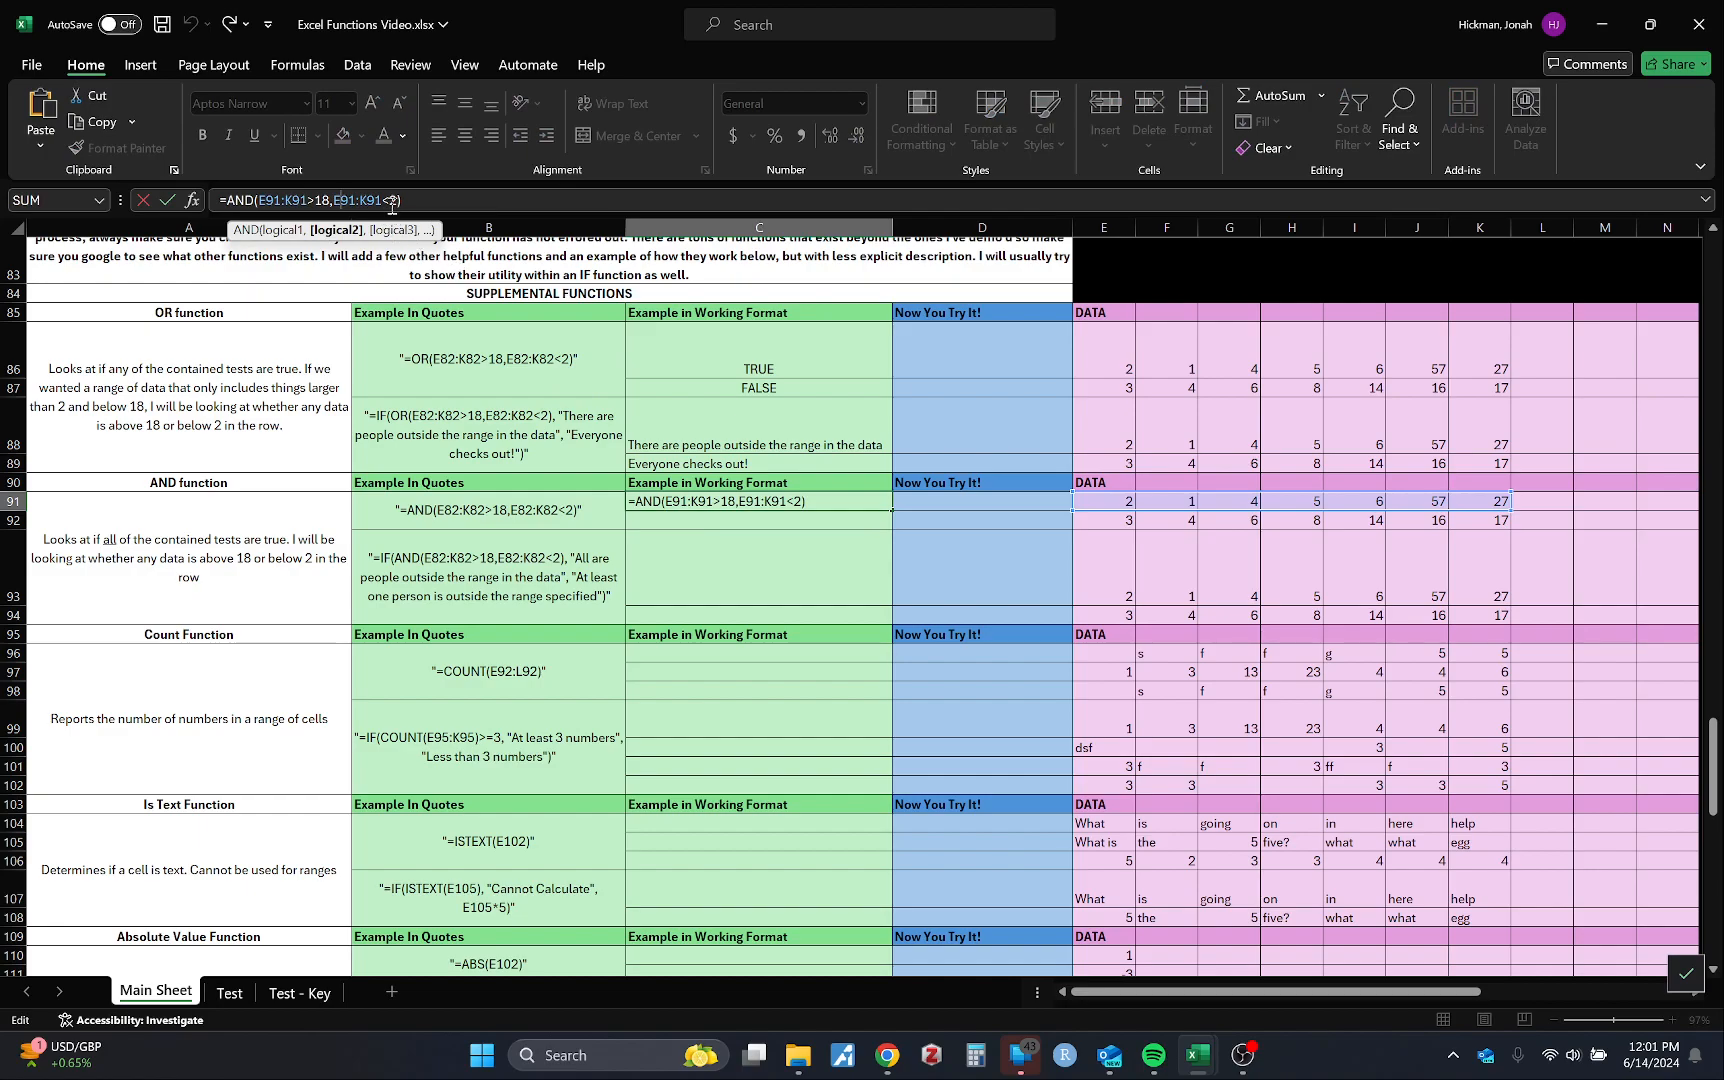
click(318, 201)
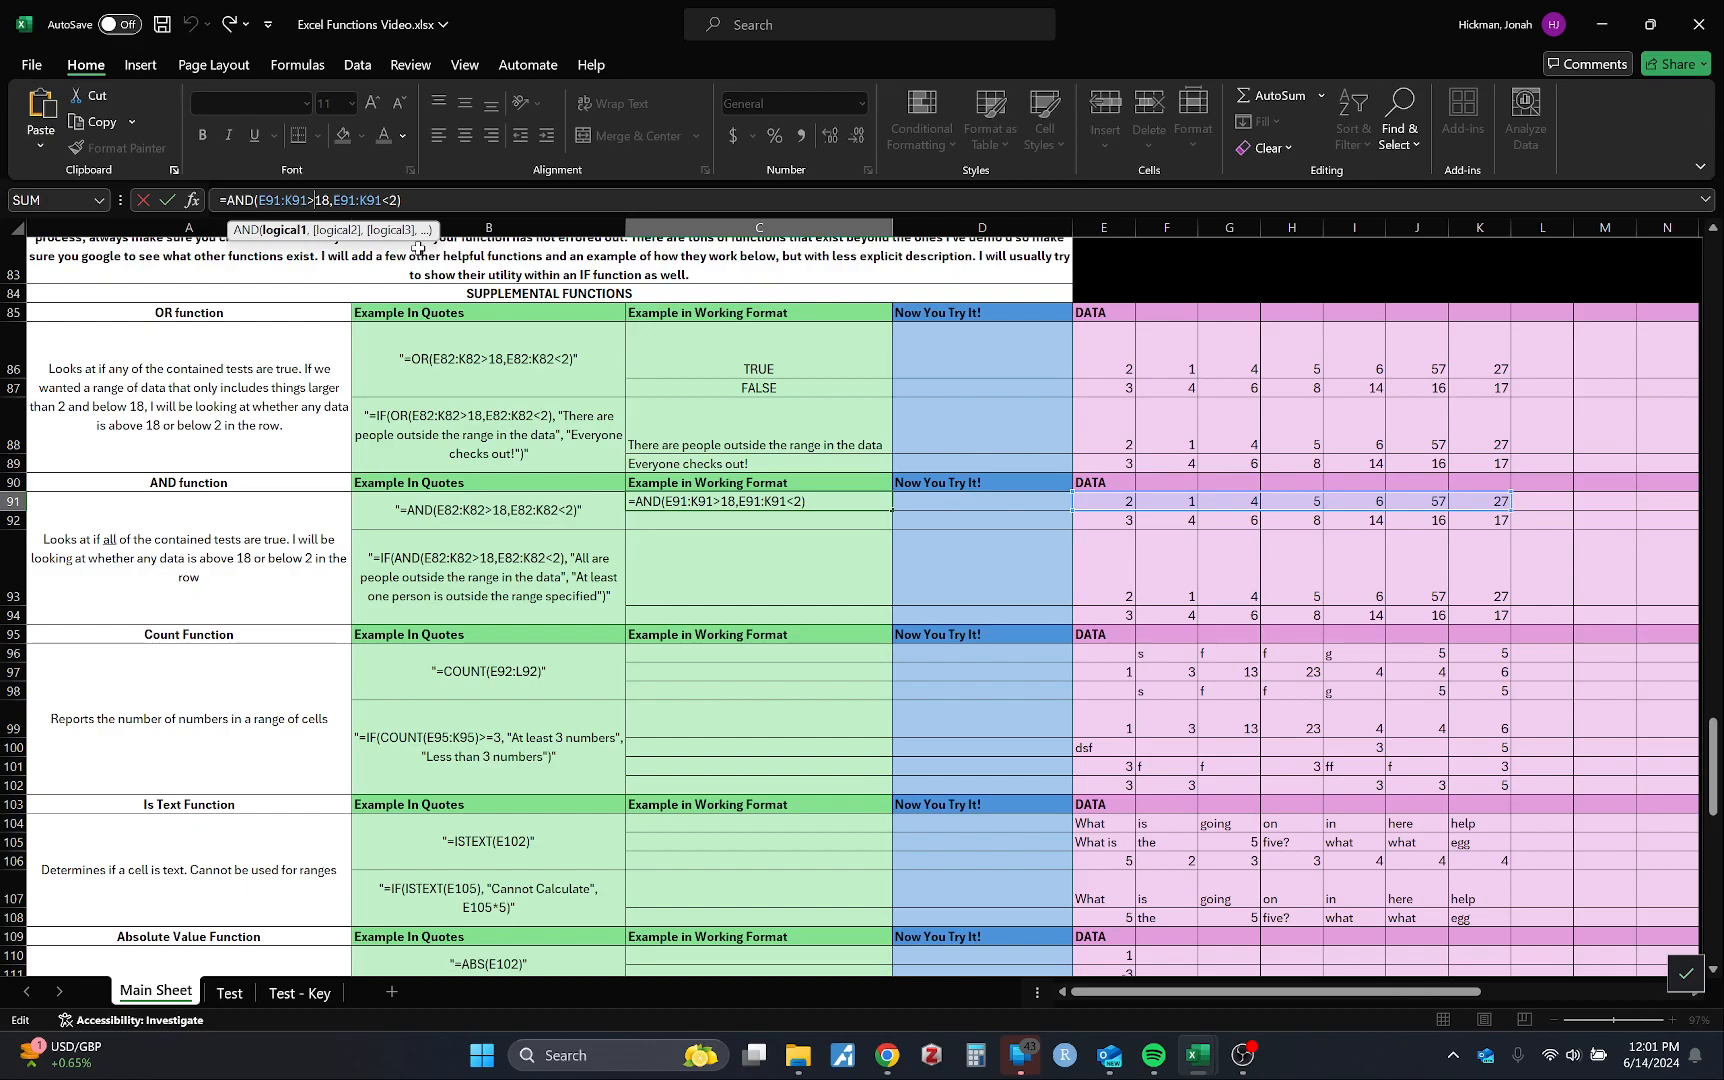
click(335, 201)
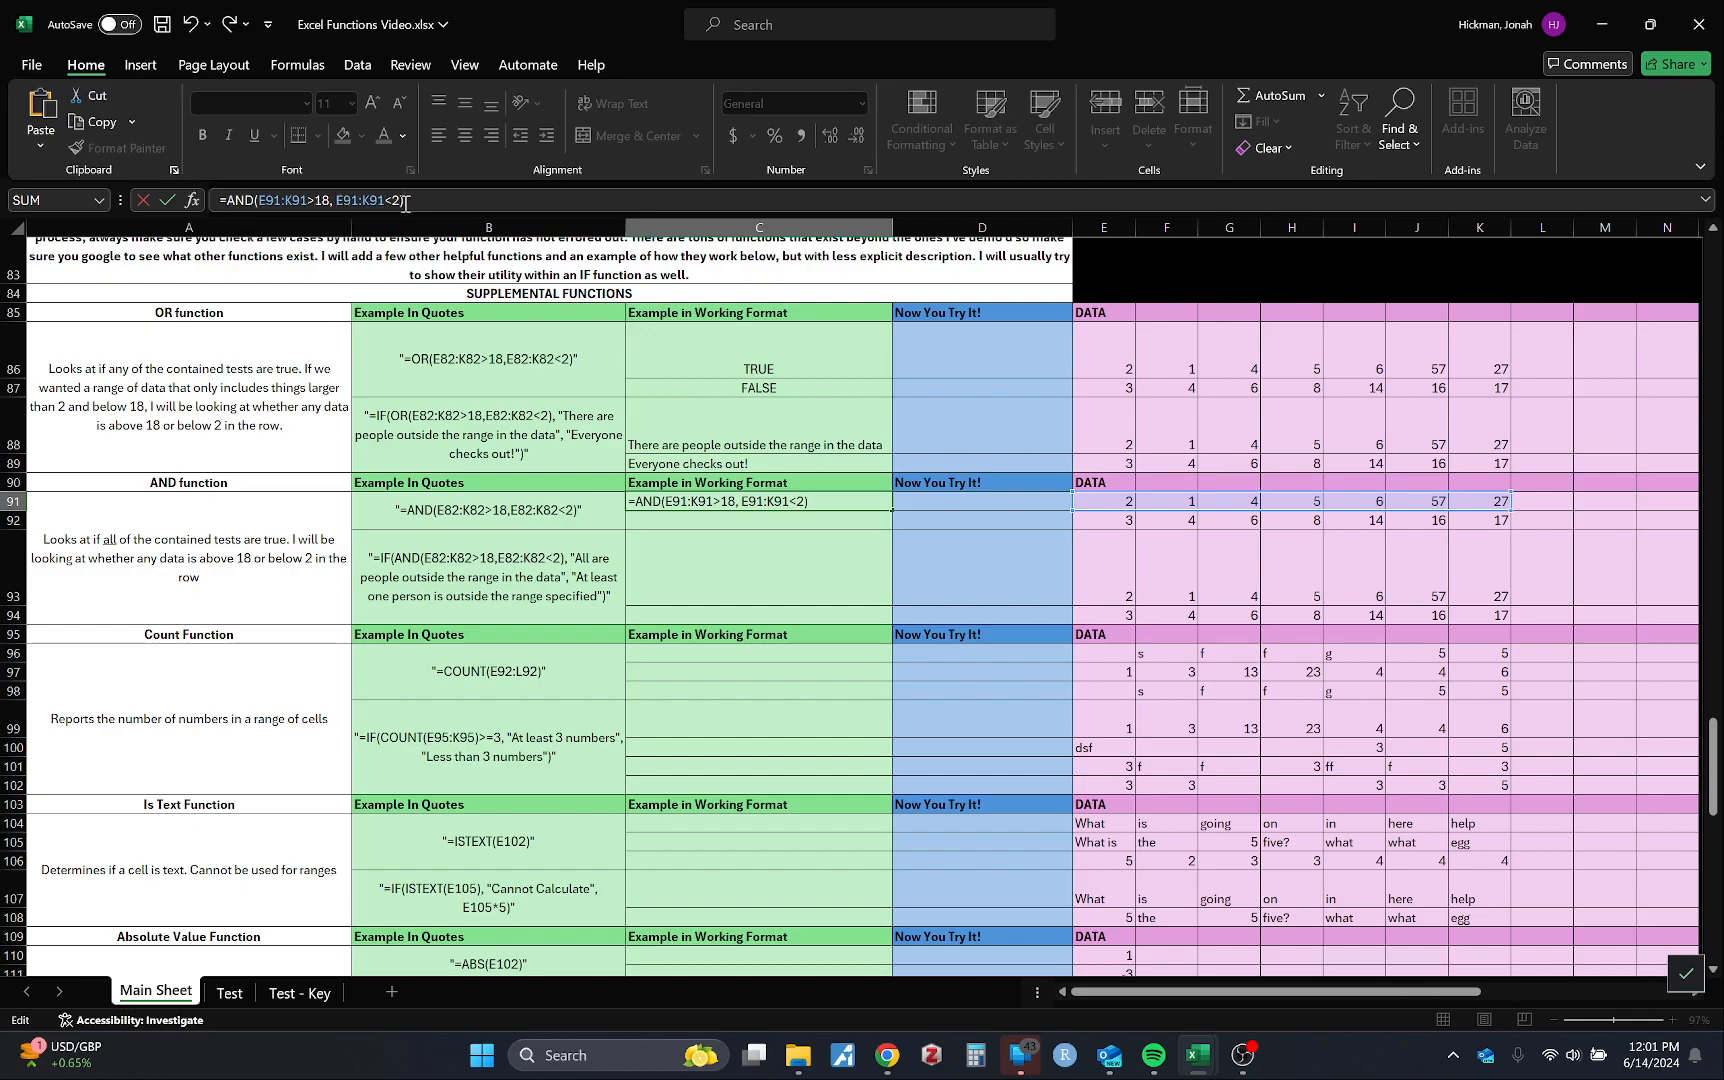
key(Return)
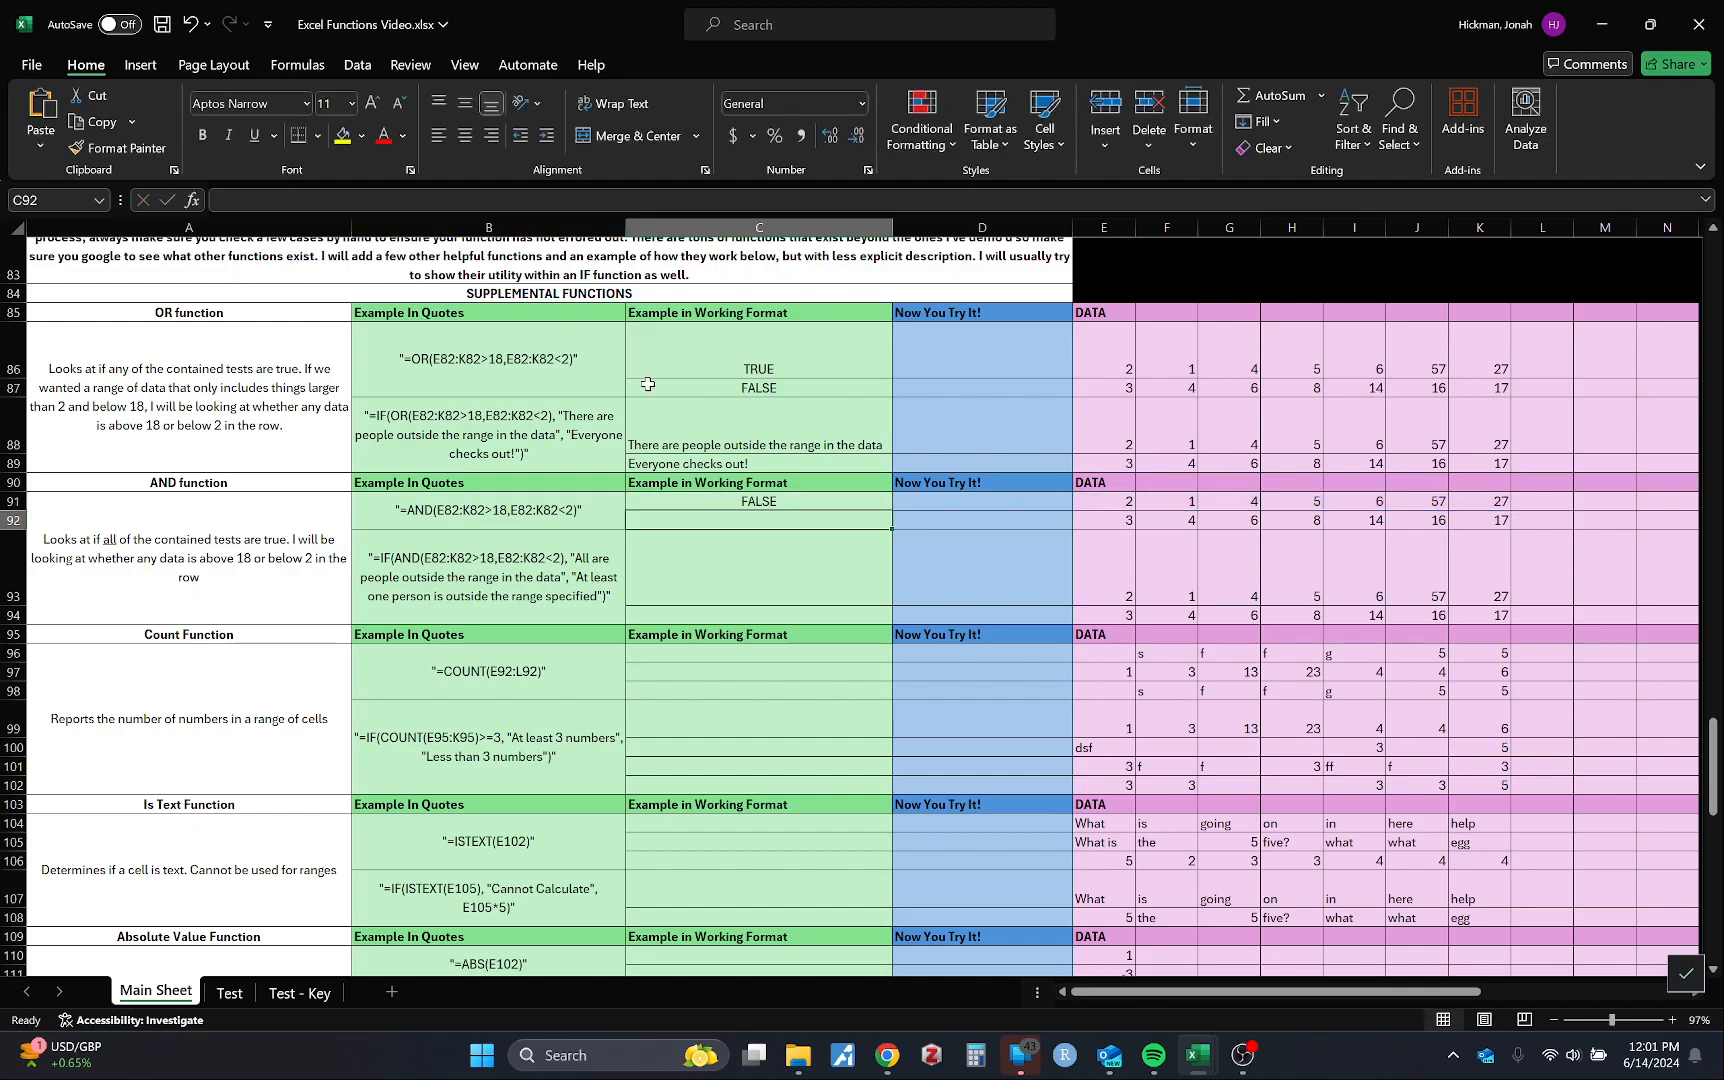
click(1241, 1055)
click(1382, 688)
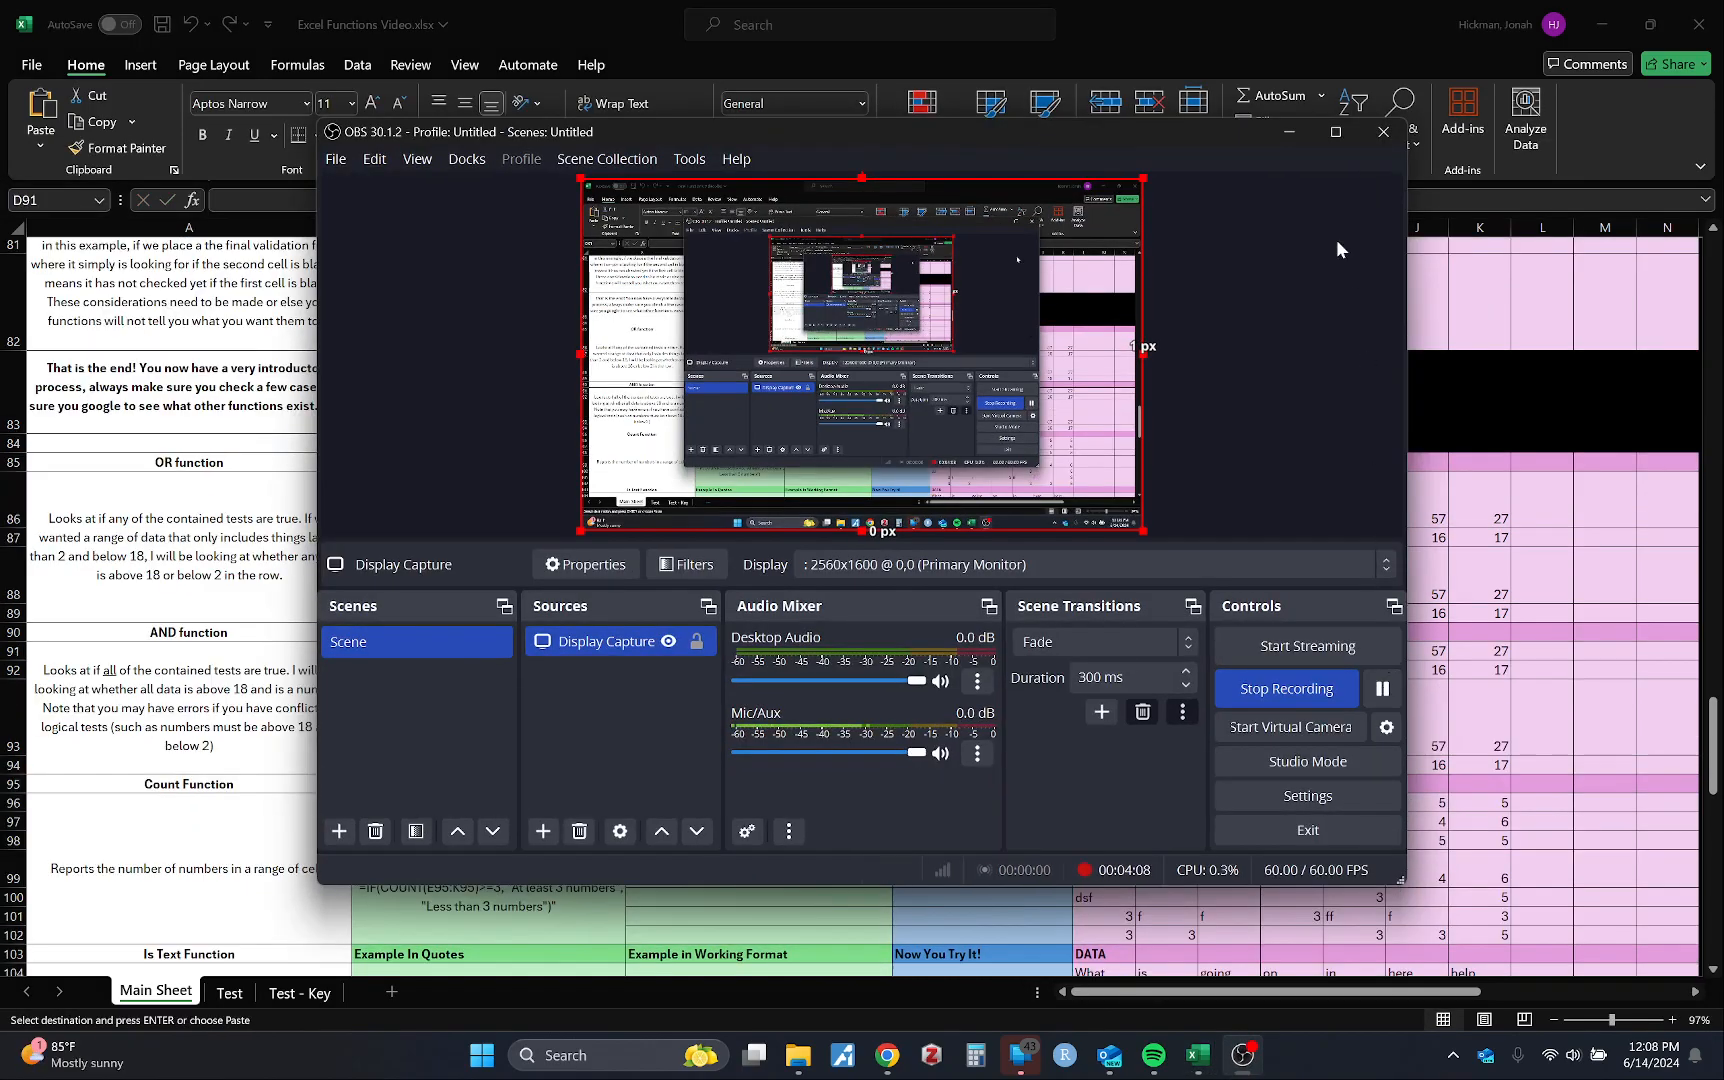
click(1289, 132)
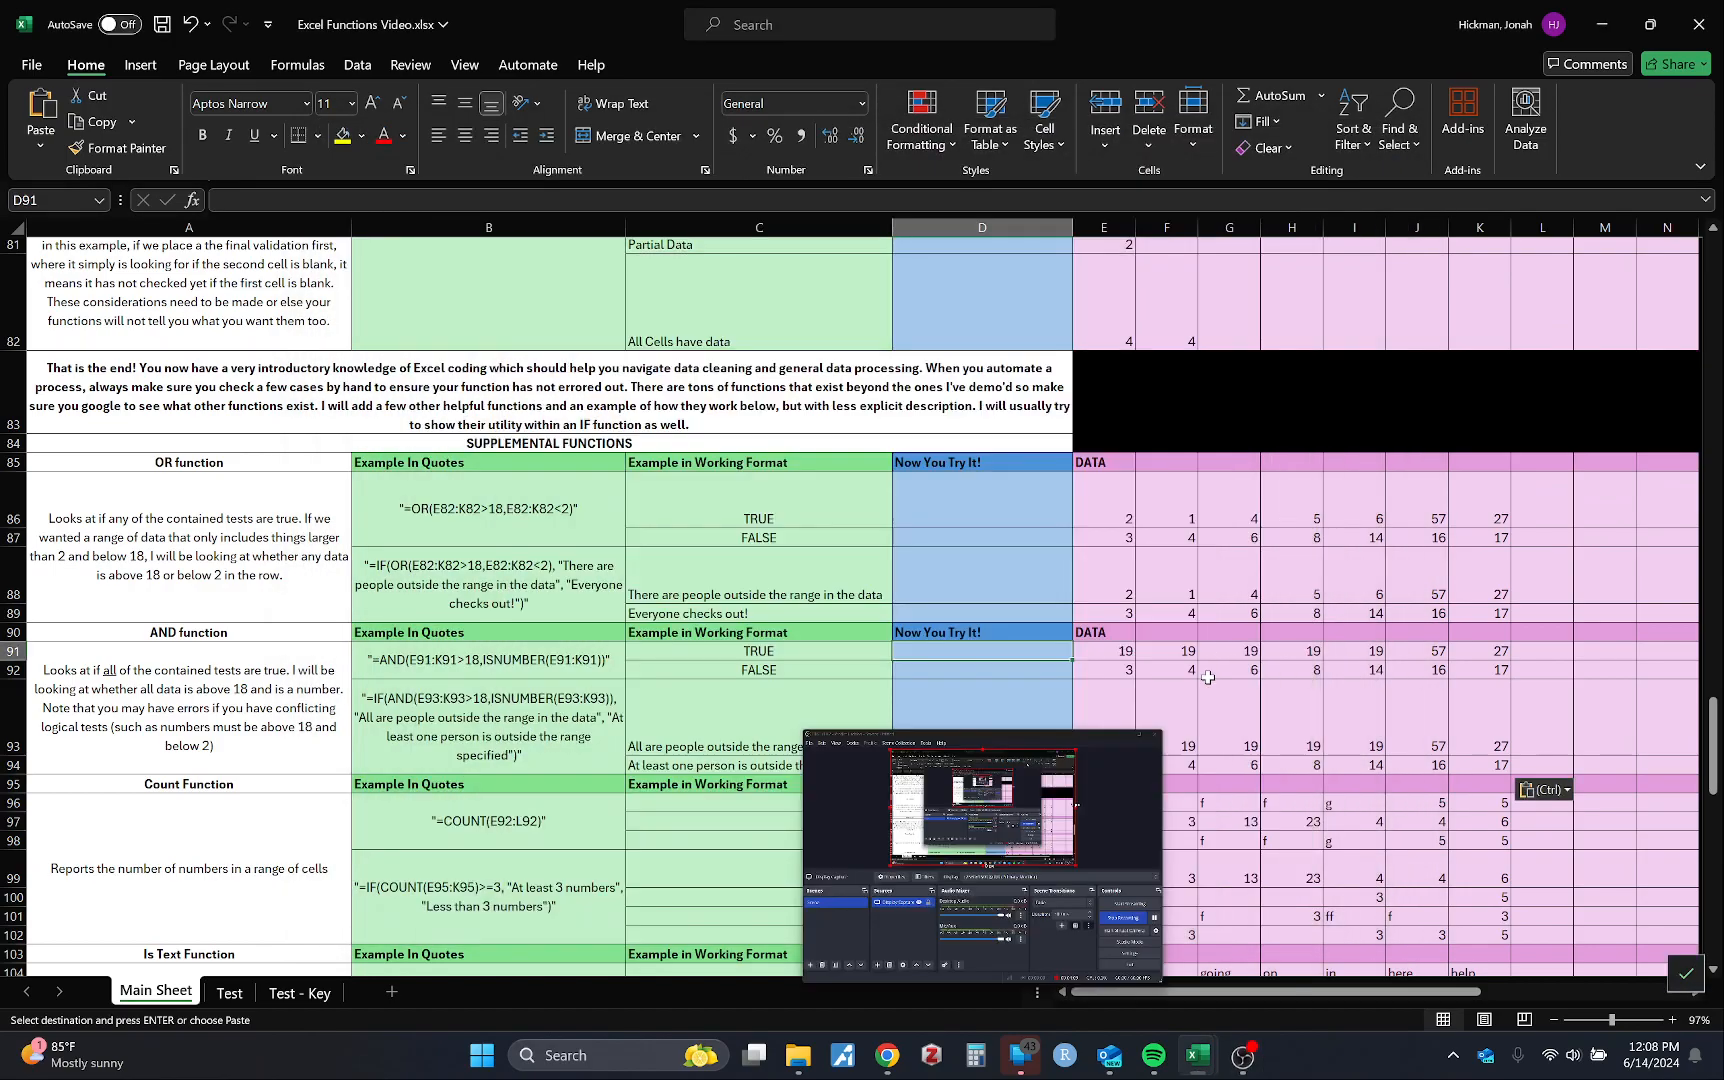
Step: Review the ISNUMBER part of the C91 AND formula, discarding an accidental edit
click(752, 658)
key(Escape)
double_click(722, 651)
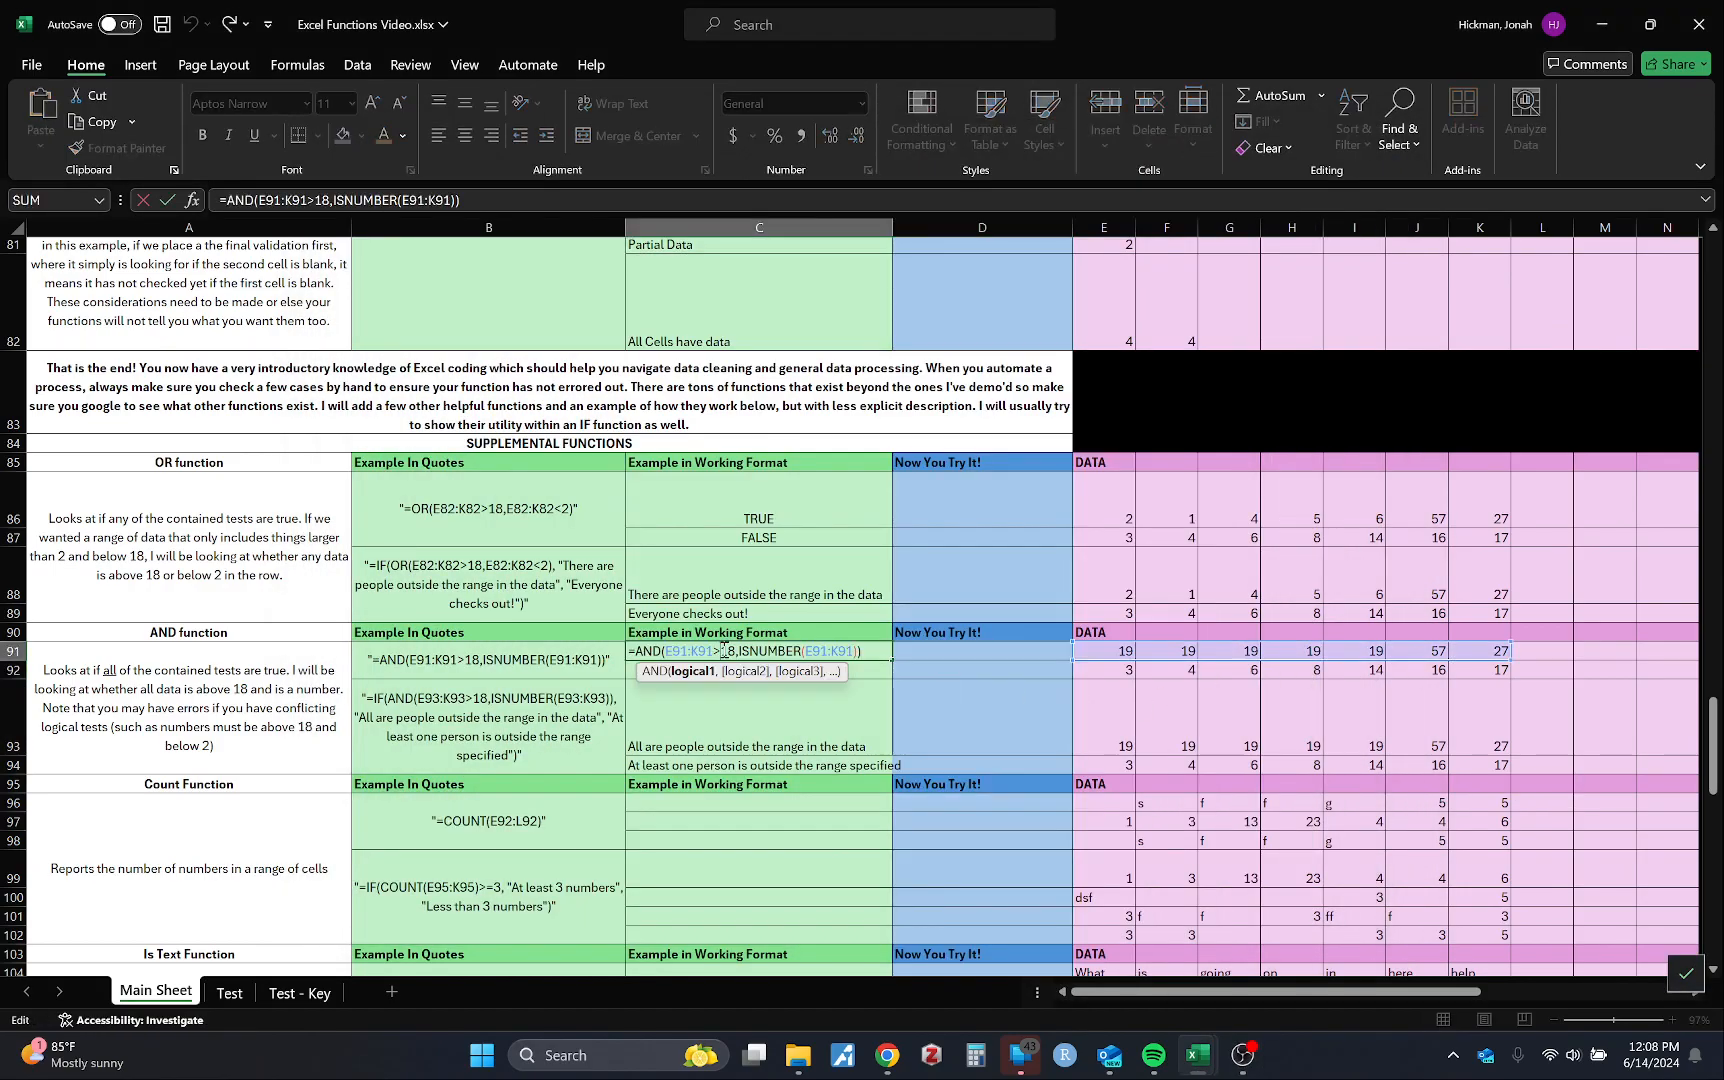
click(830, 742)
key(Escape)
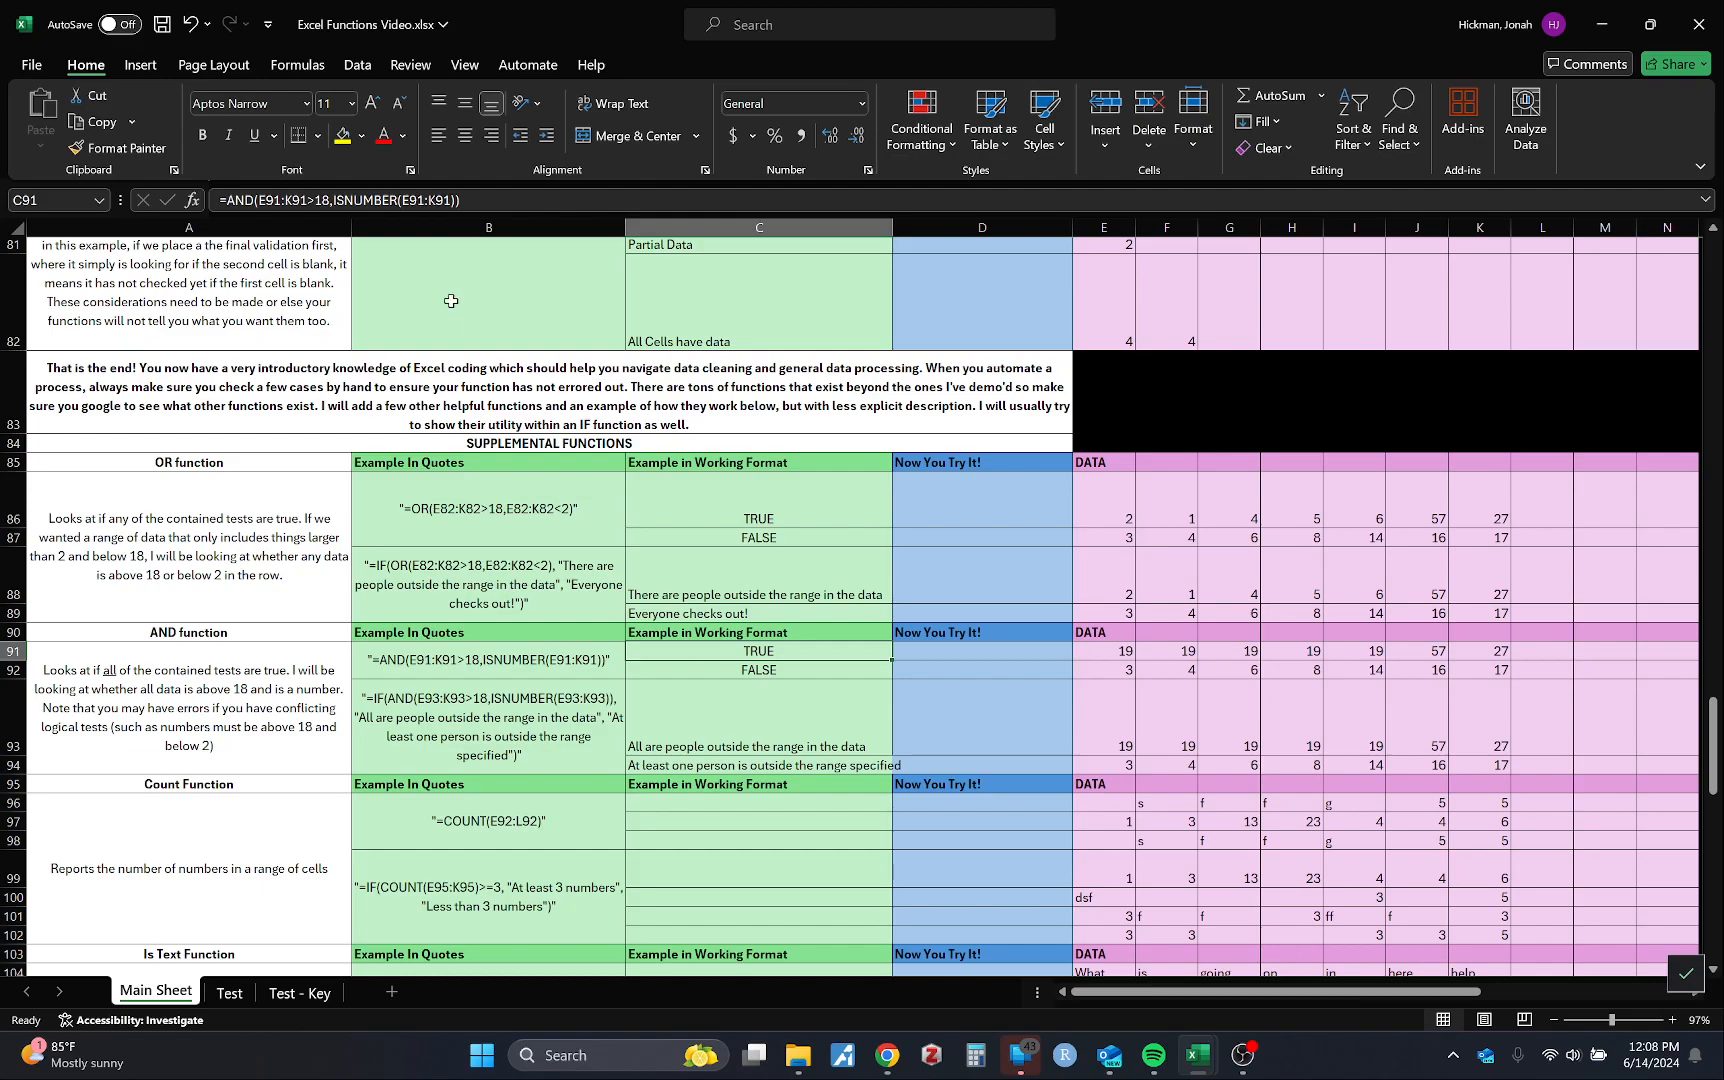
drag(336, 201, 425, 201)
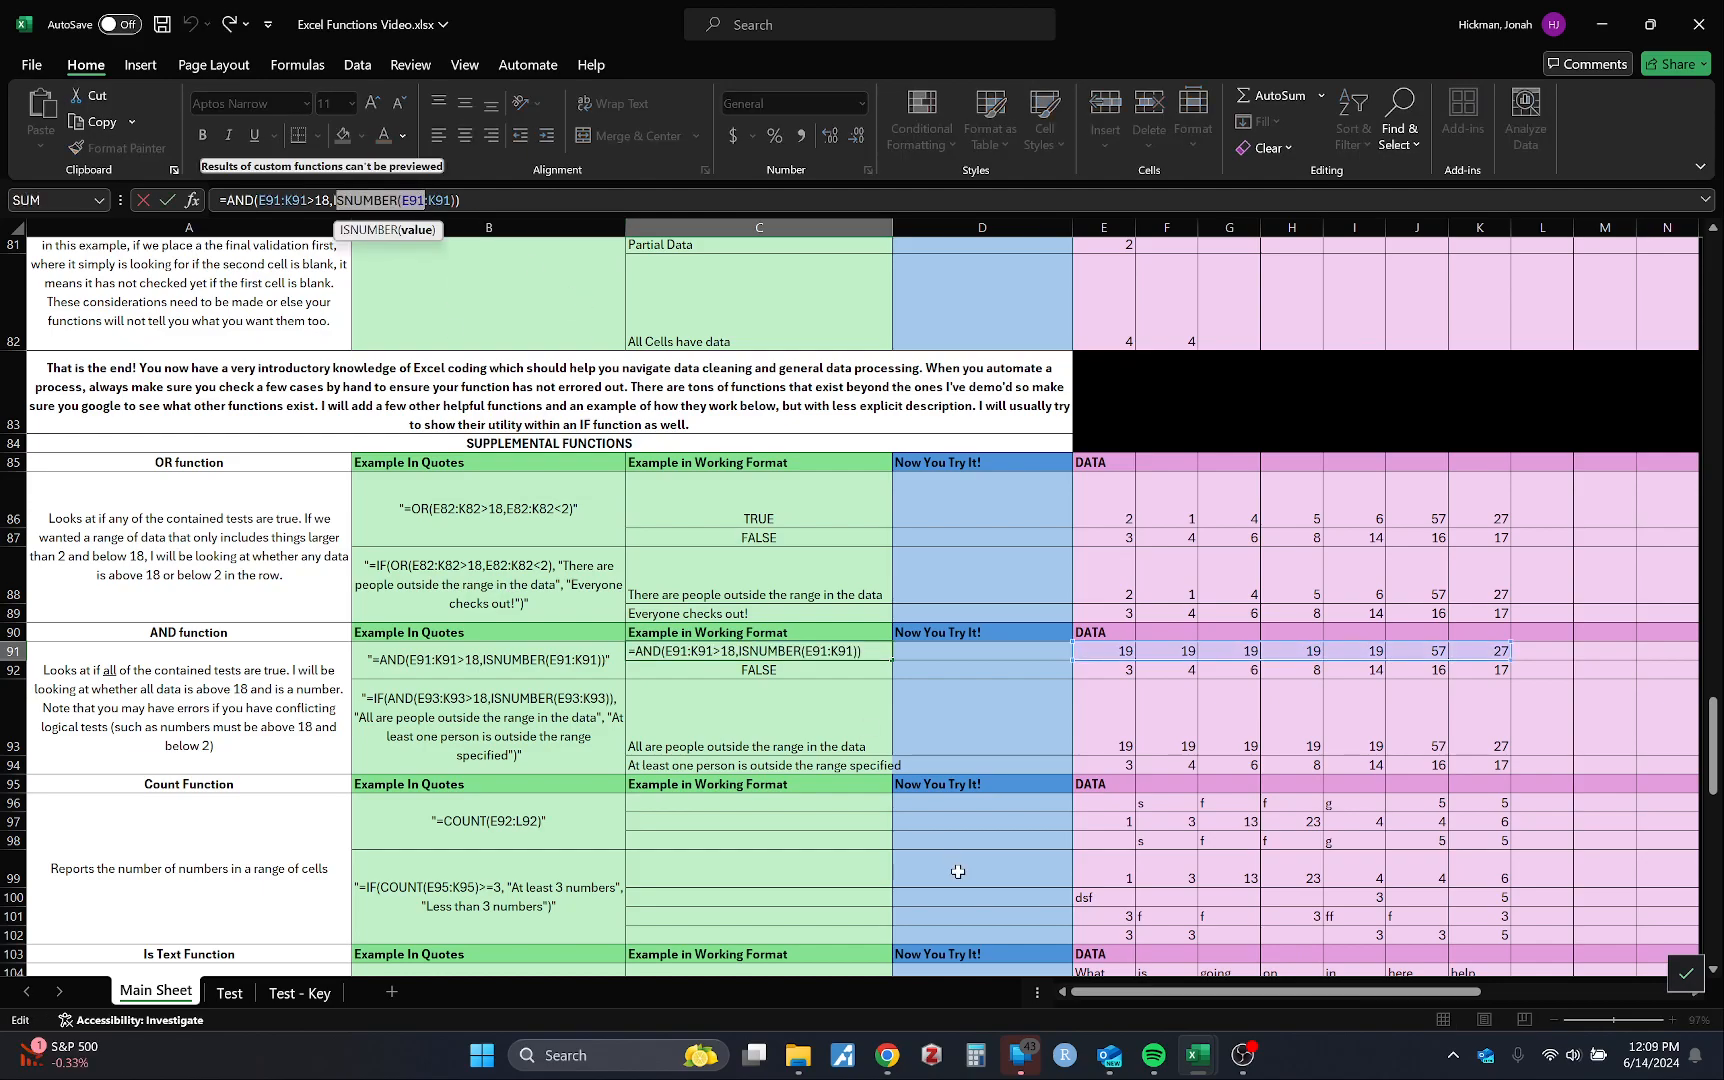
Step: Compare the AND results in C91–C93 with E91's value 19, then select C96 under Count Function
click(770, 720)
click(855, 651)
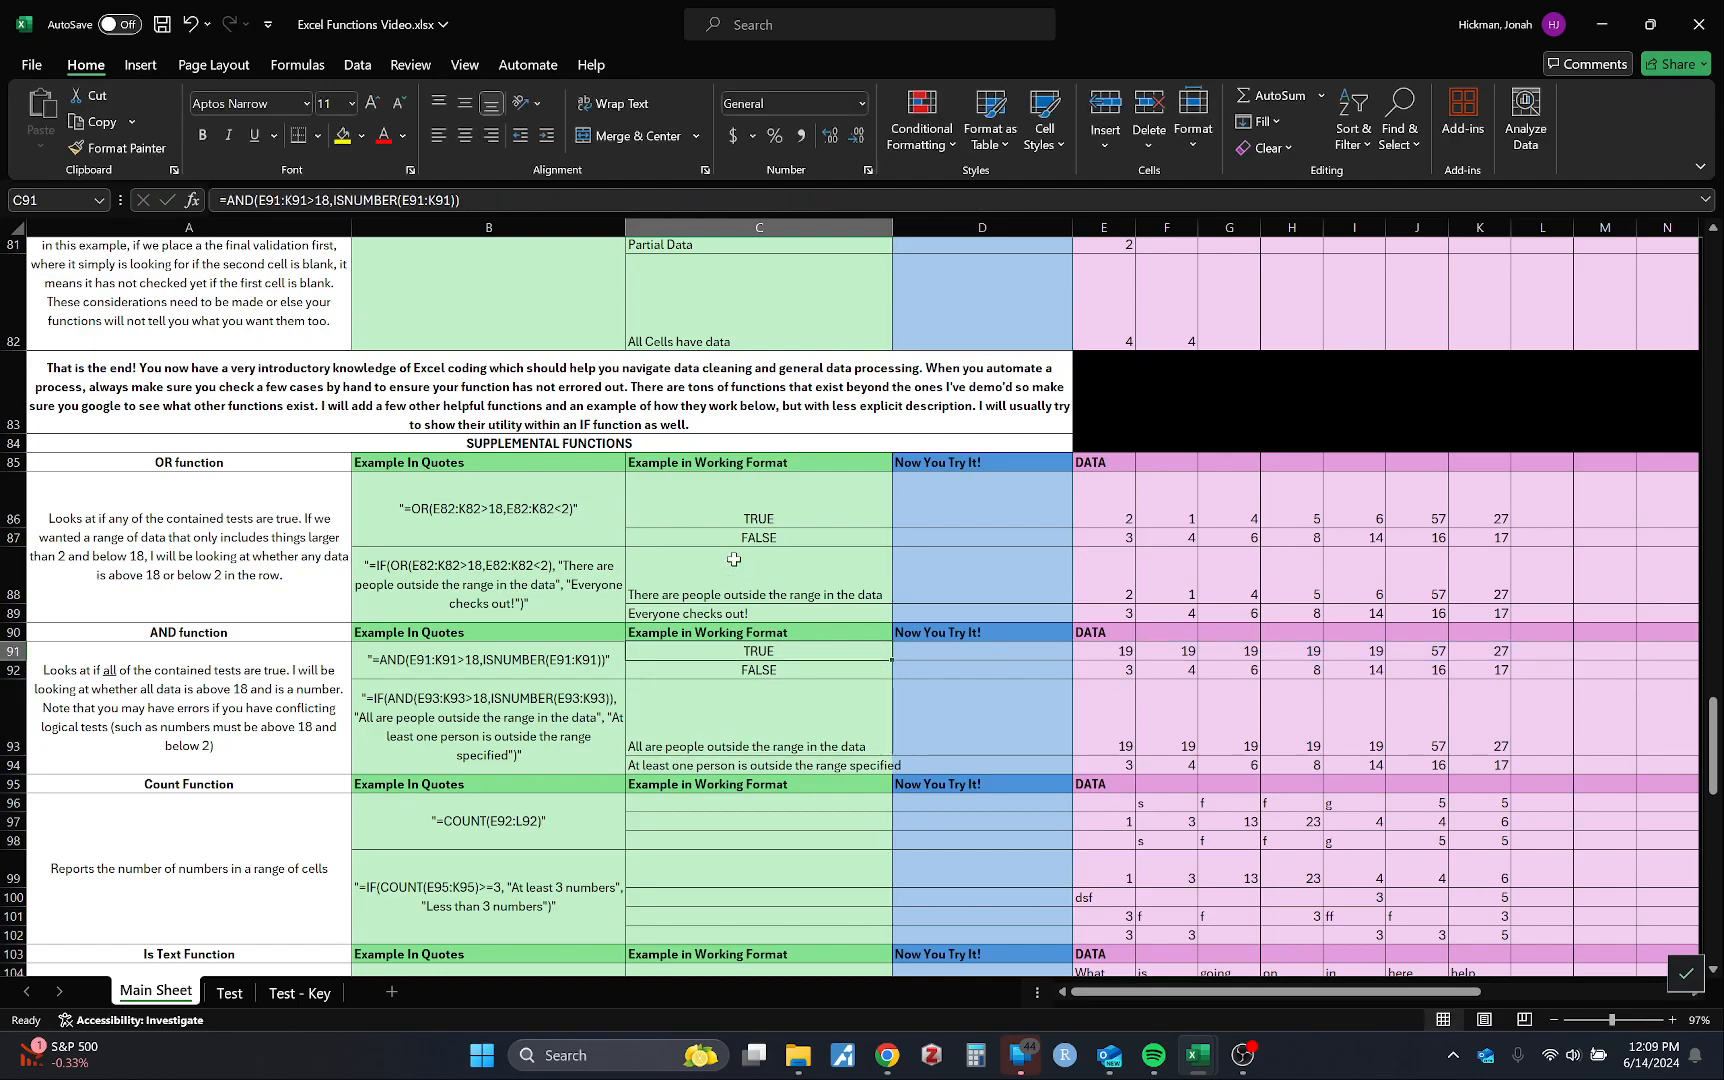
click(1106, 651)
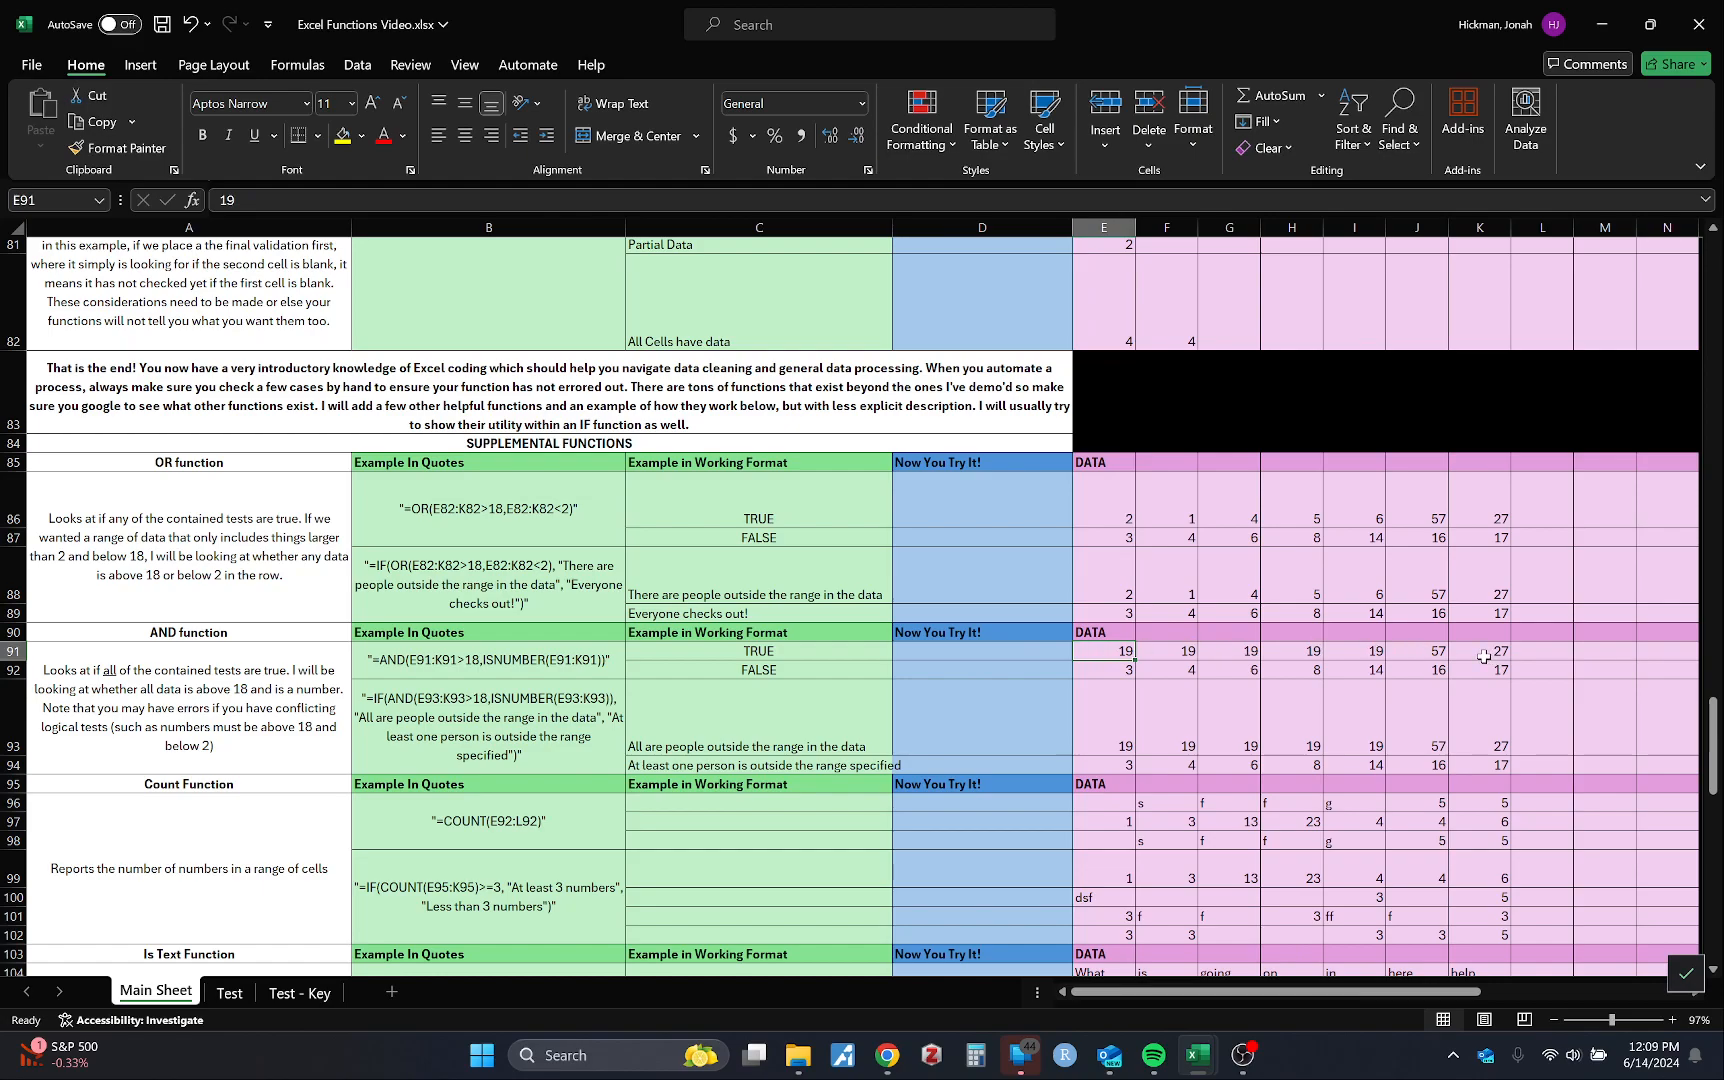
click(830, 650)
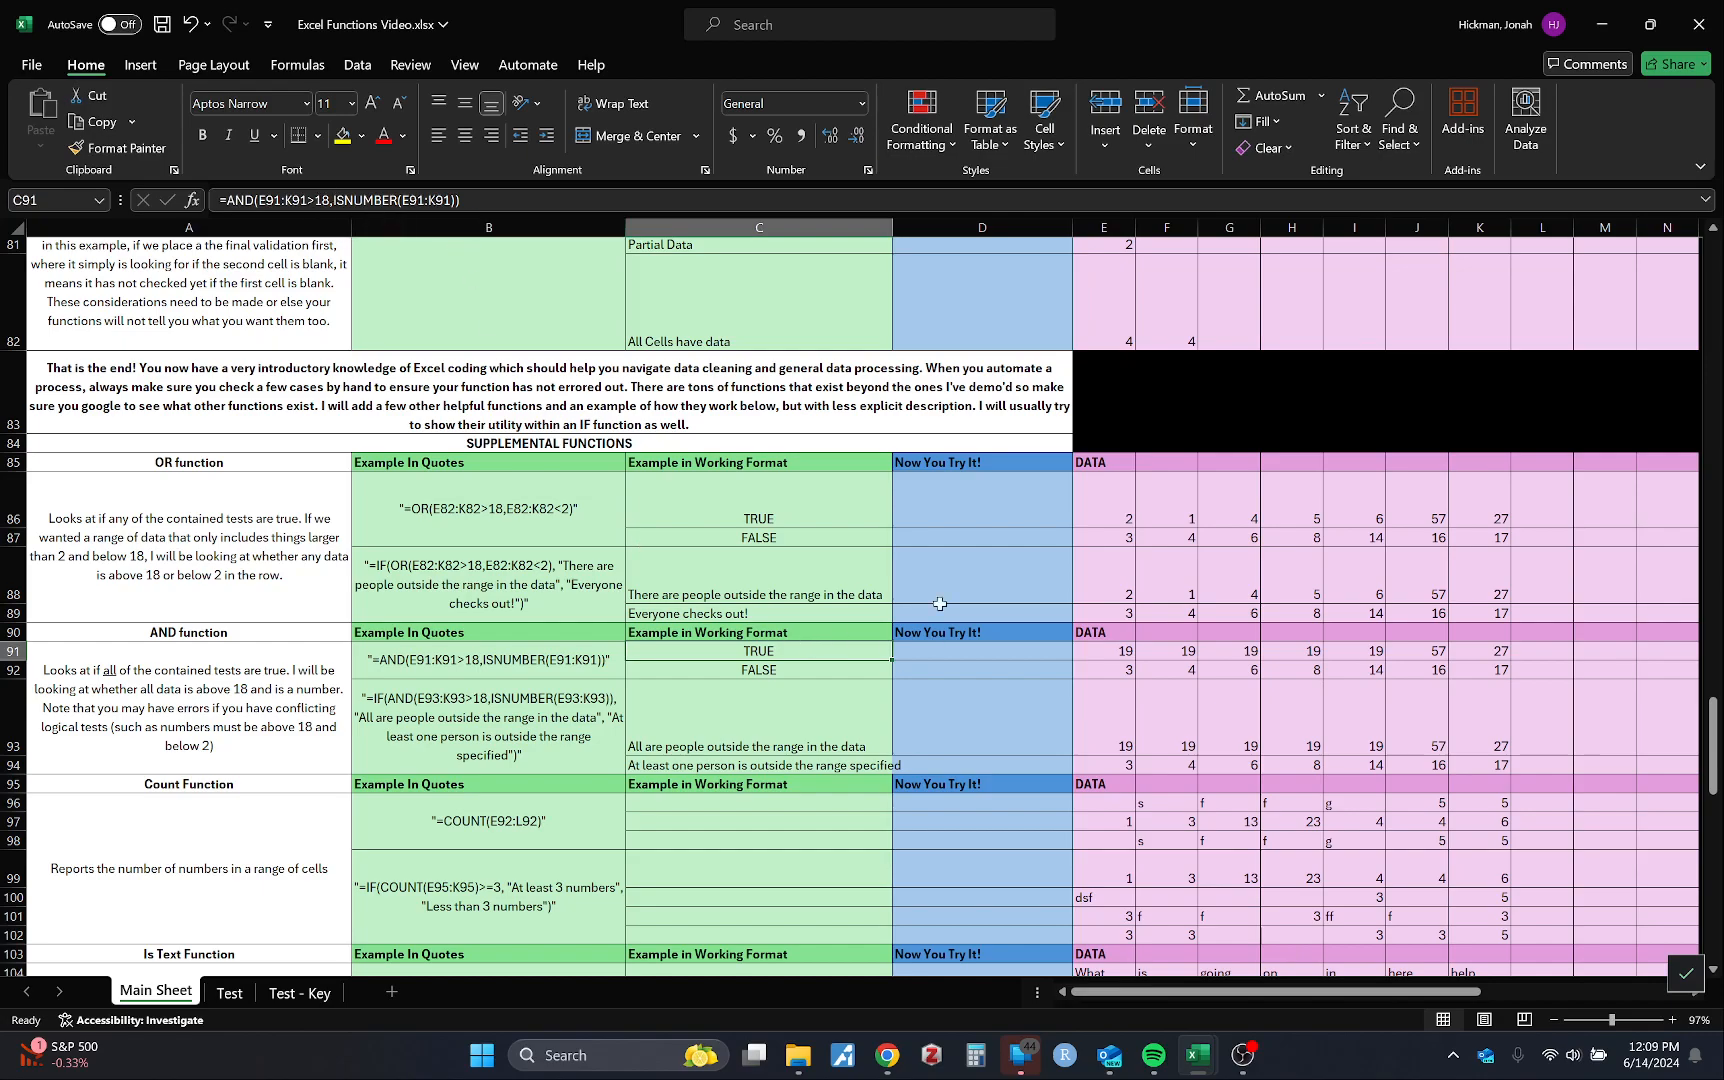
click(830, 670)
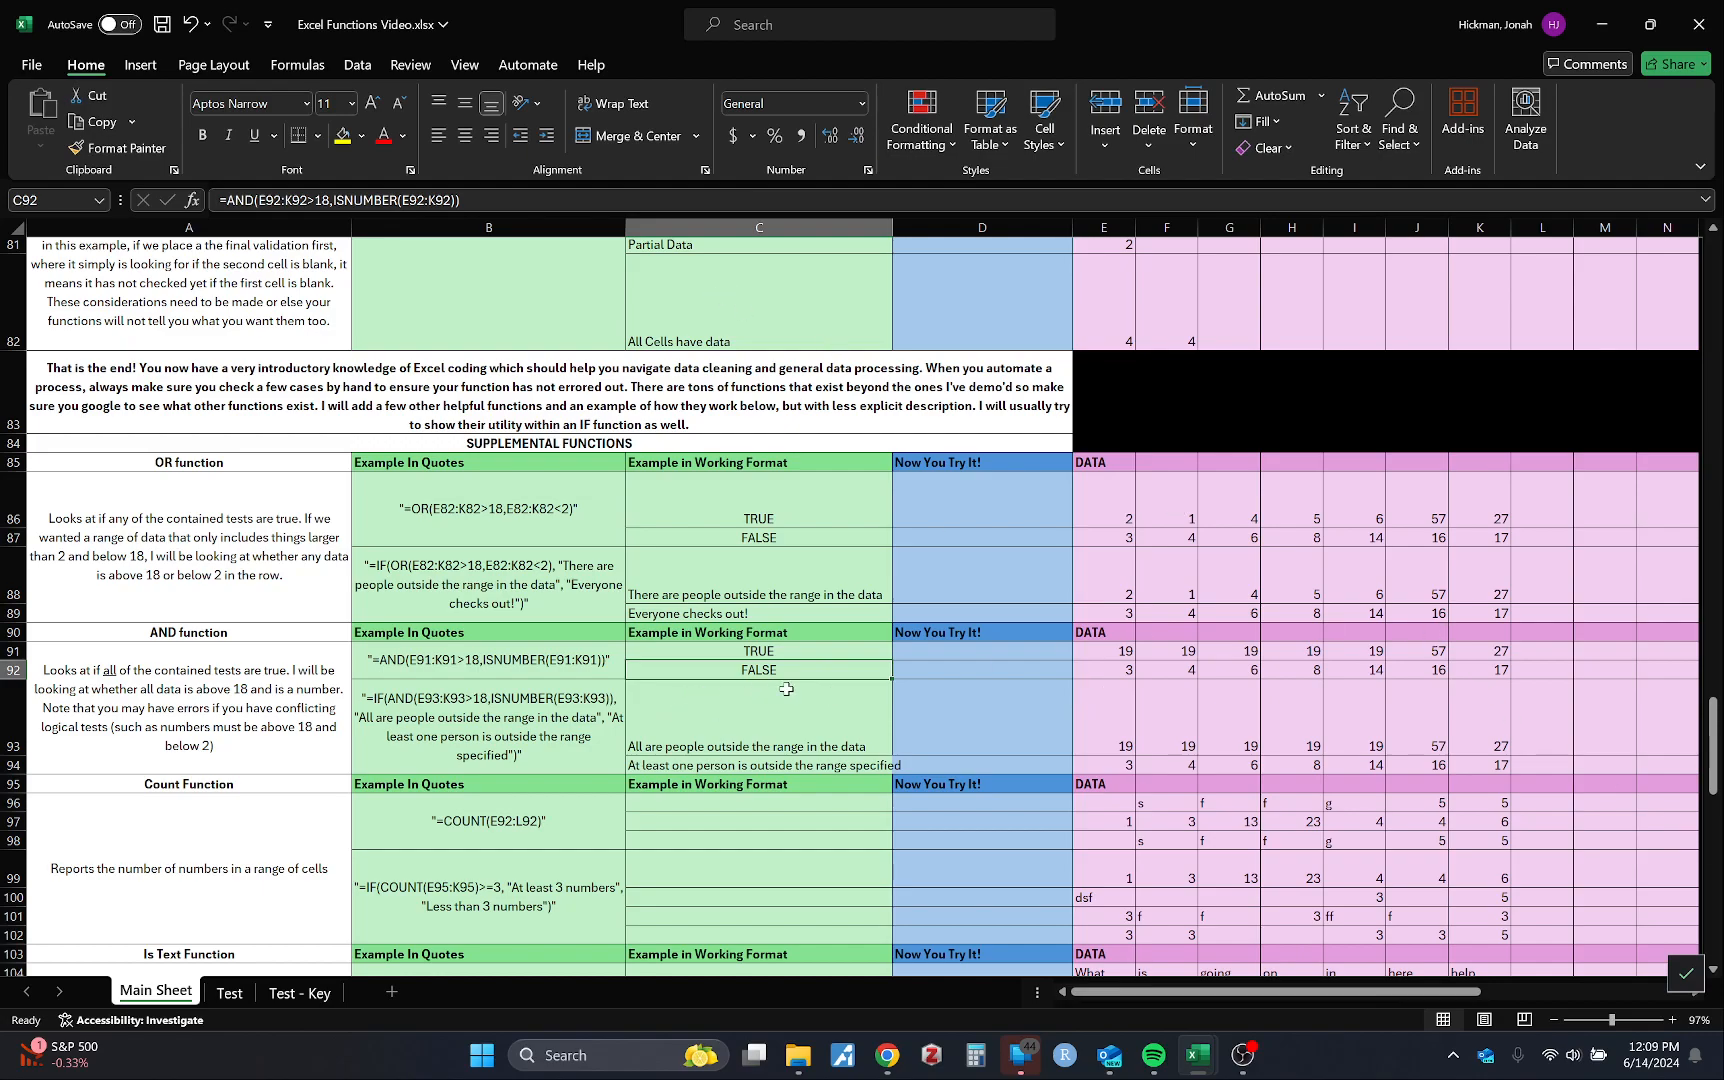
scroll(787, 689, down, 3)
click(705, 567)
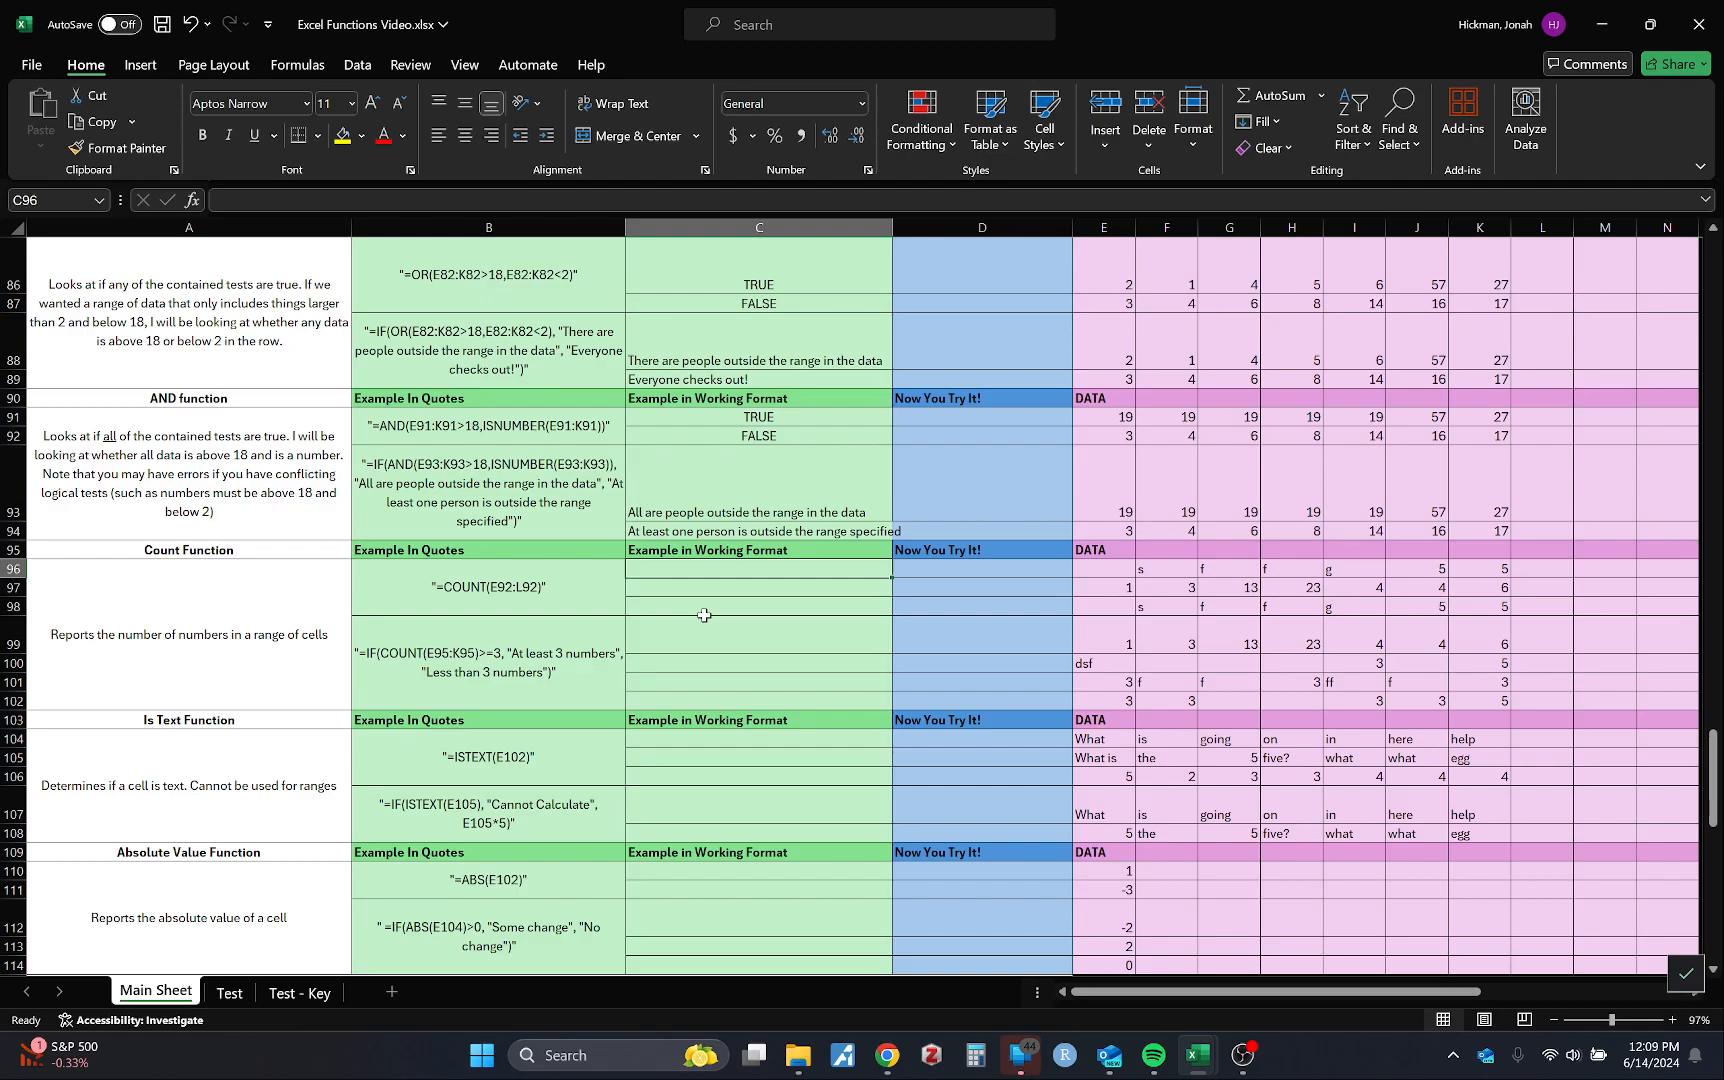
Step: Enter =COUNT(E96:K96) in C96 and fill it down to C98, giving 2, 7 and 2
text(=COUNT()
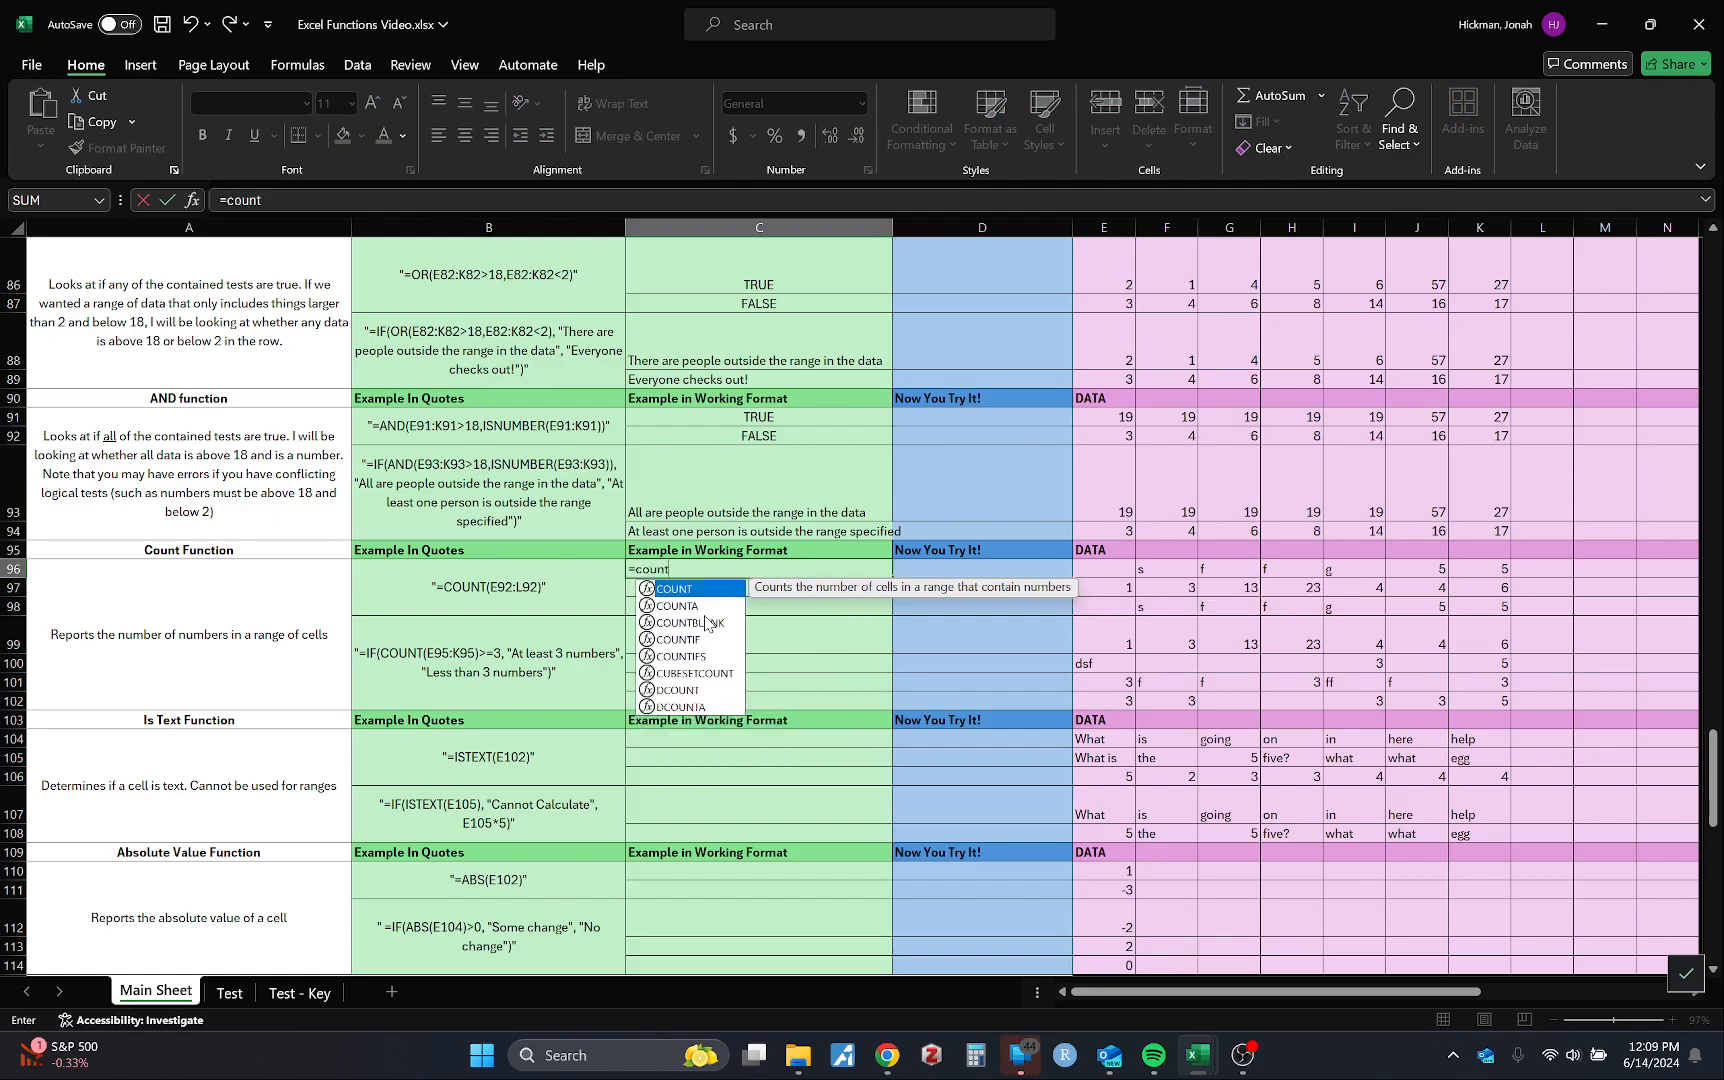
drag(1108, 567, 1495, 570)
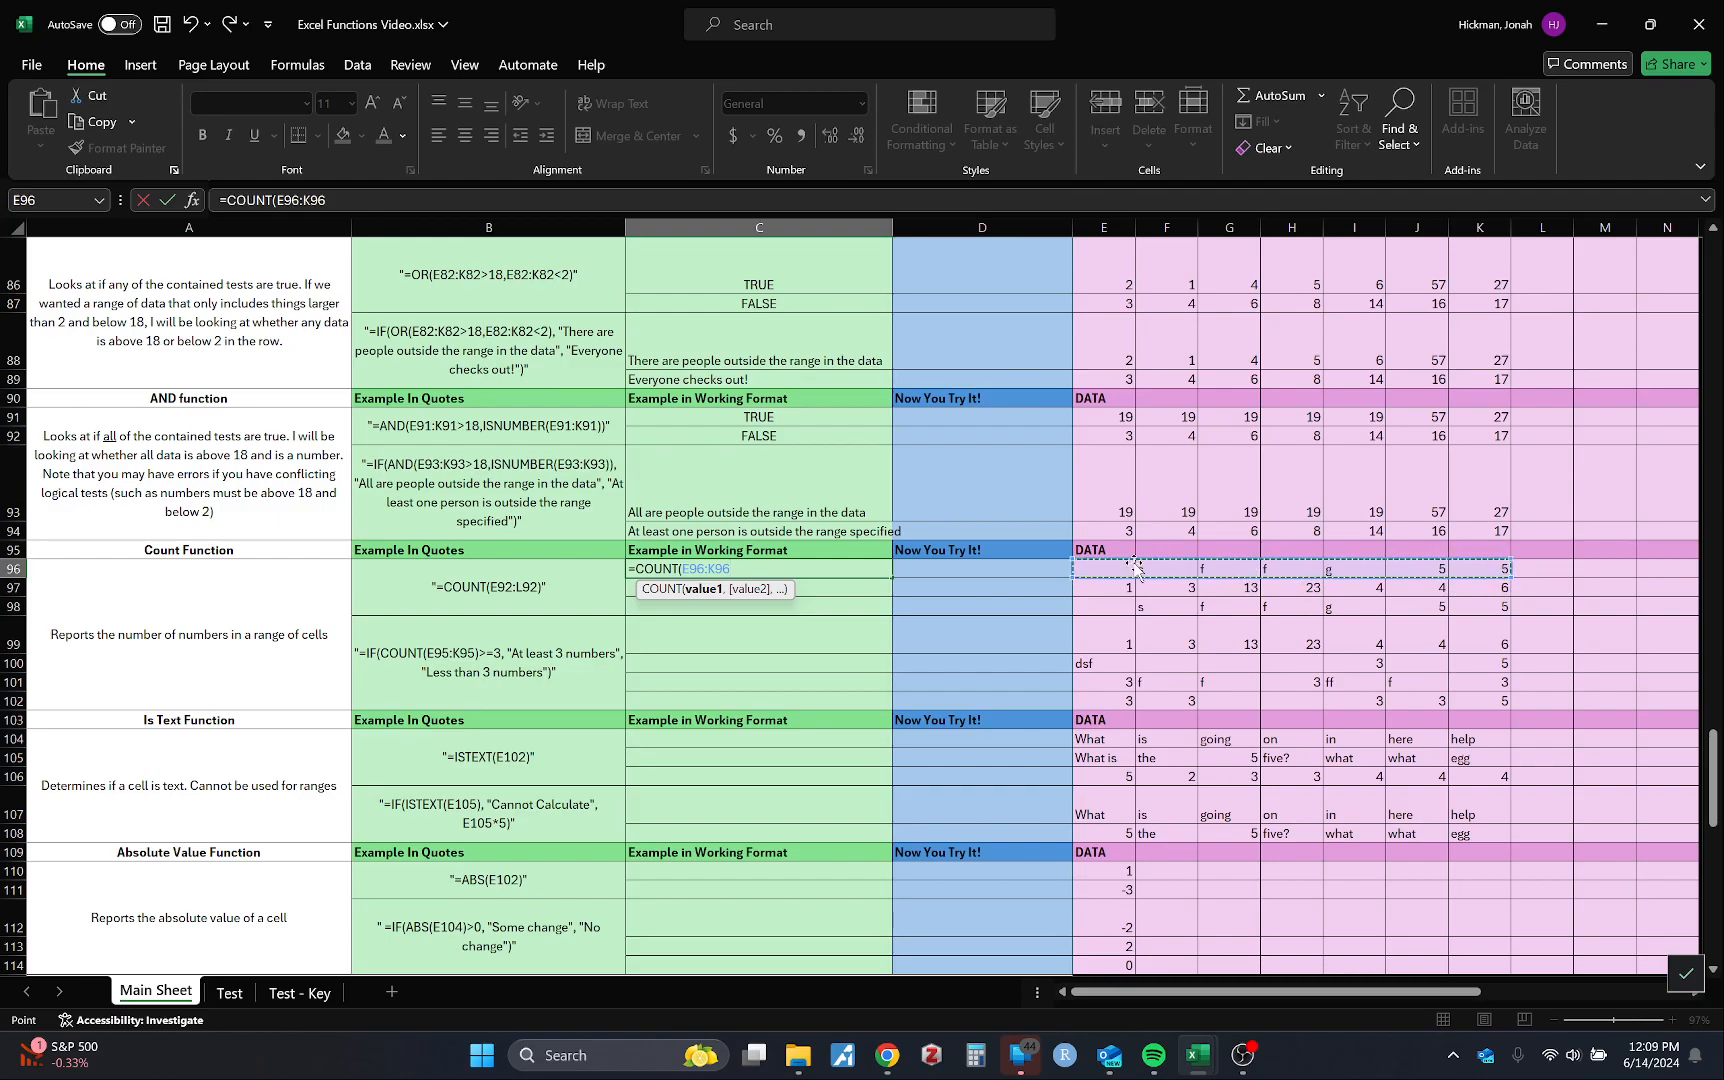
key(Return)
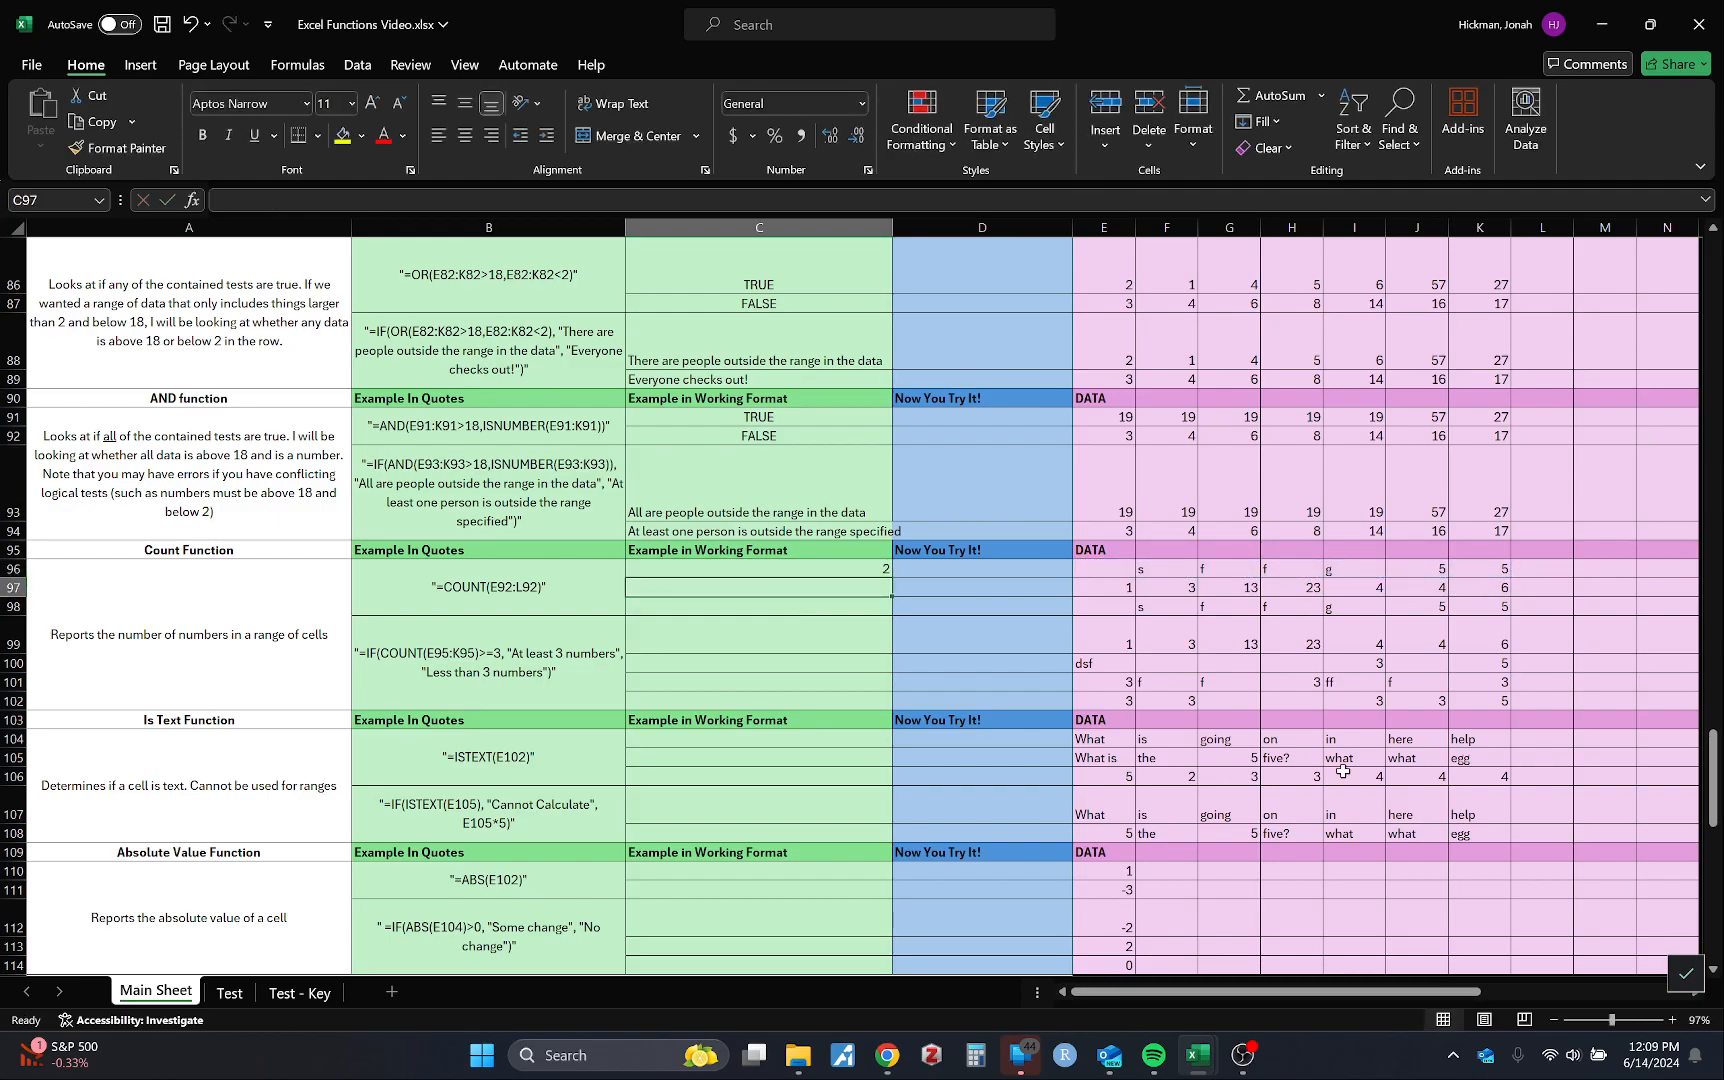
click(840, 568)
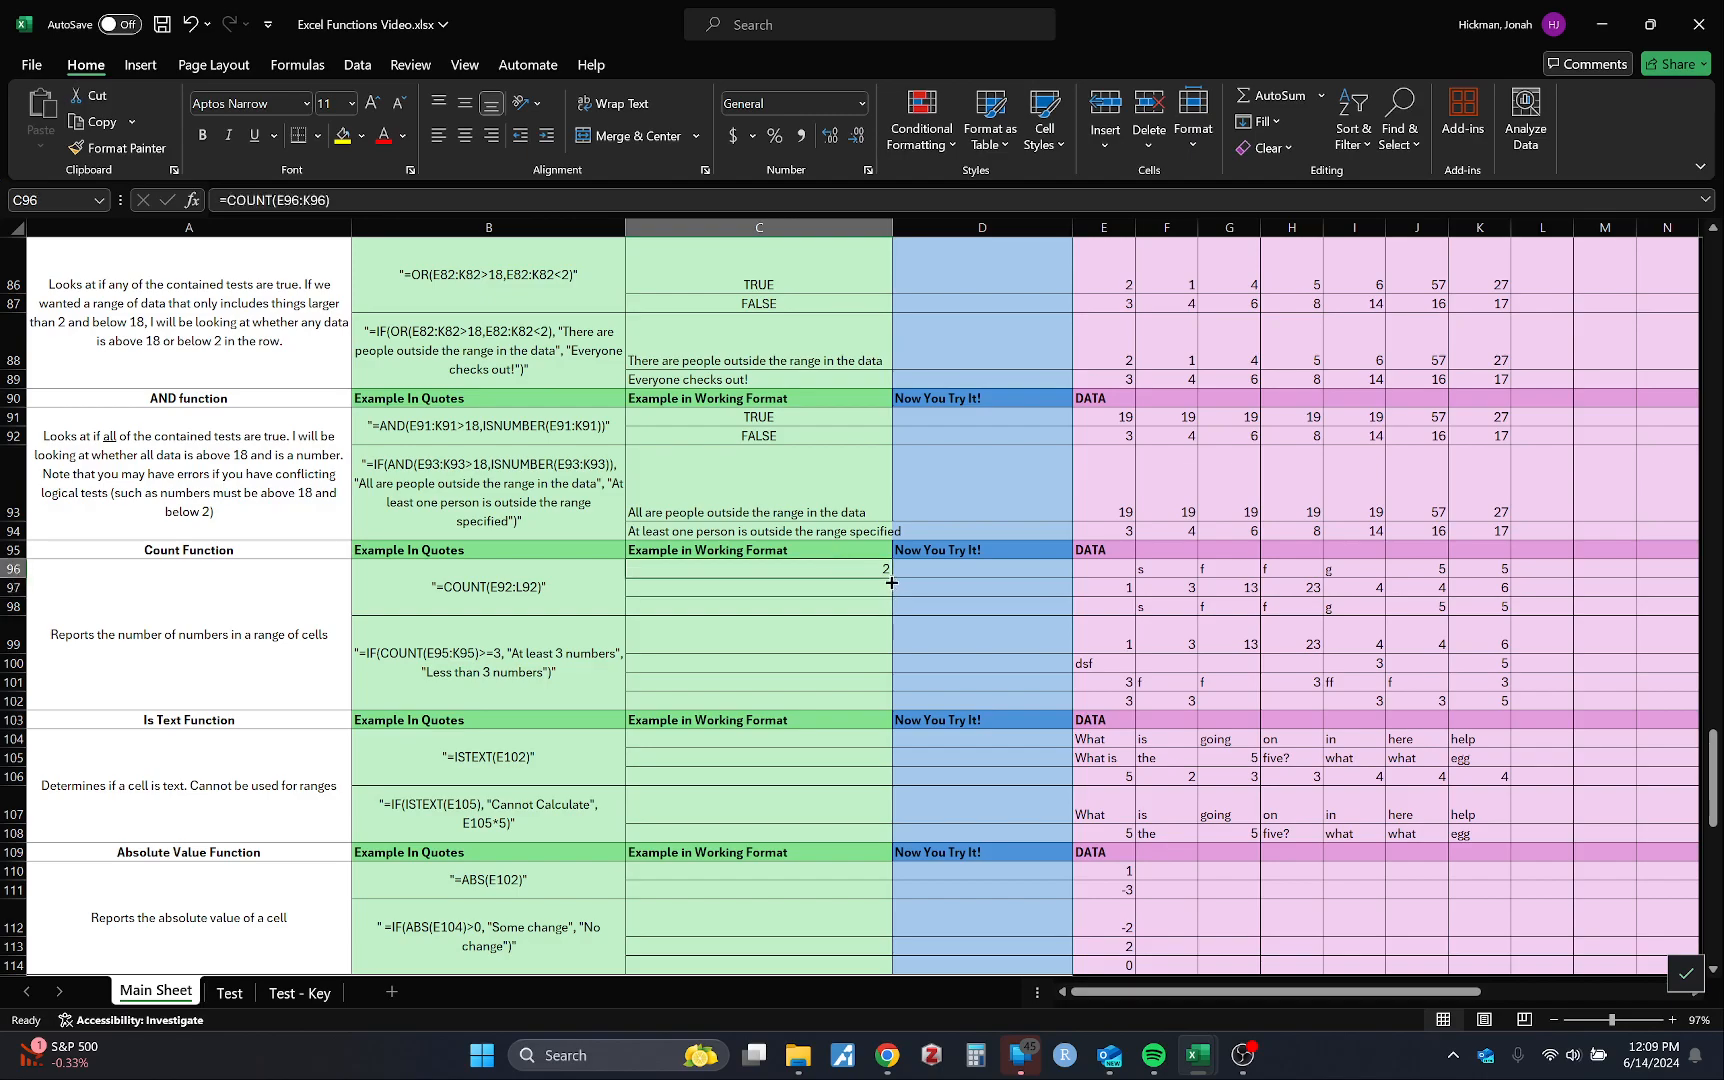
drag(891, 582, 888, 618)
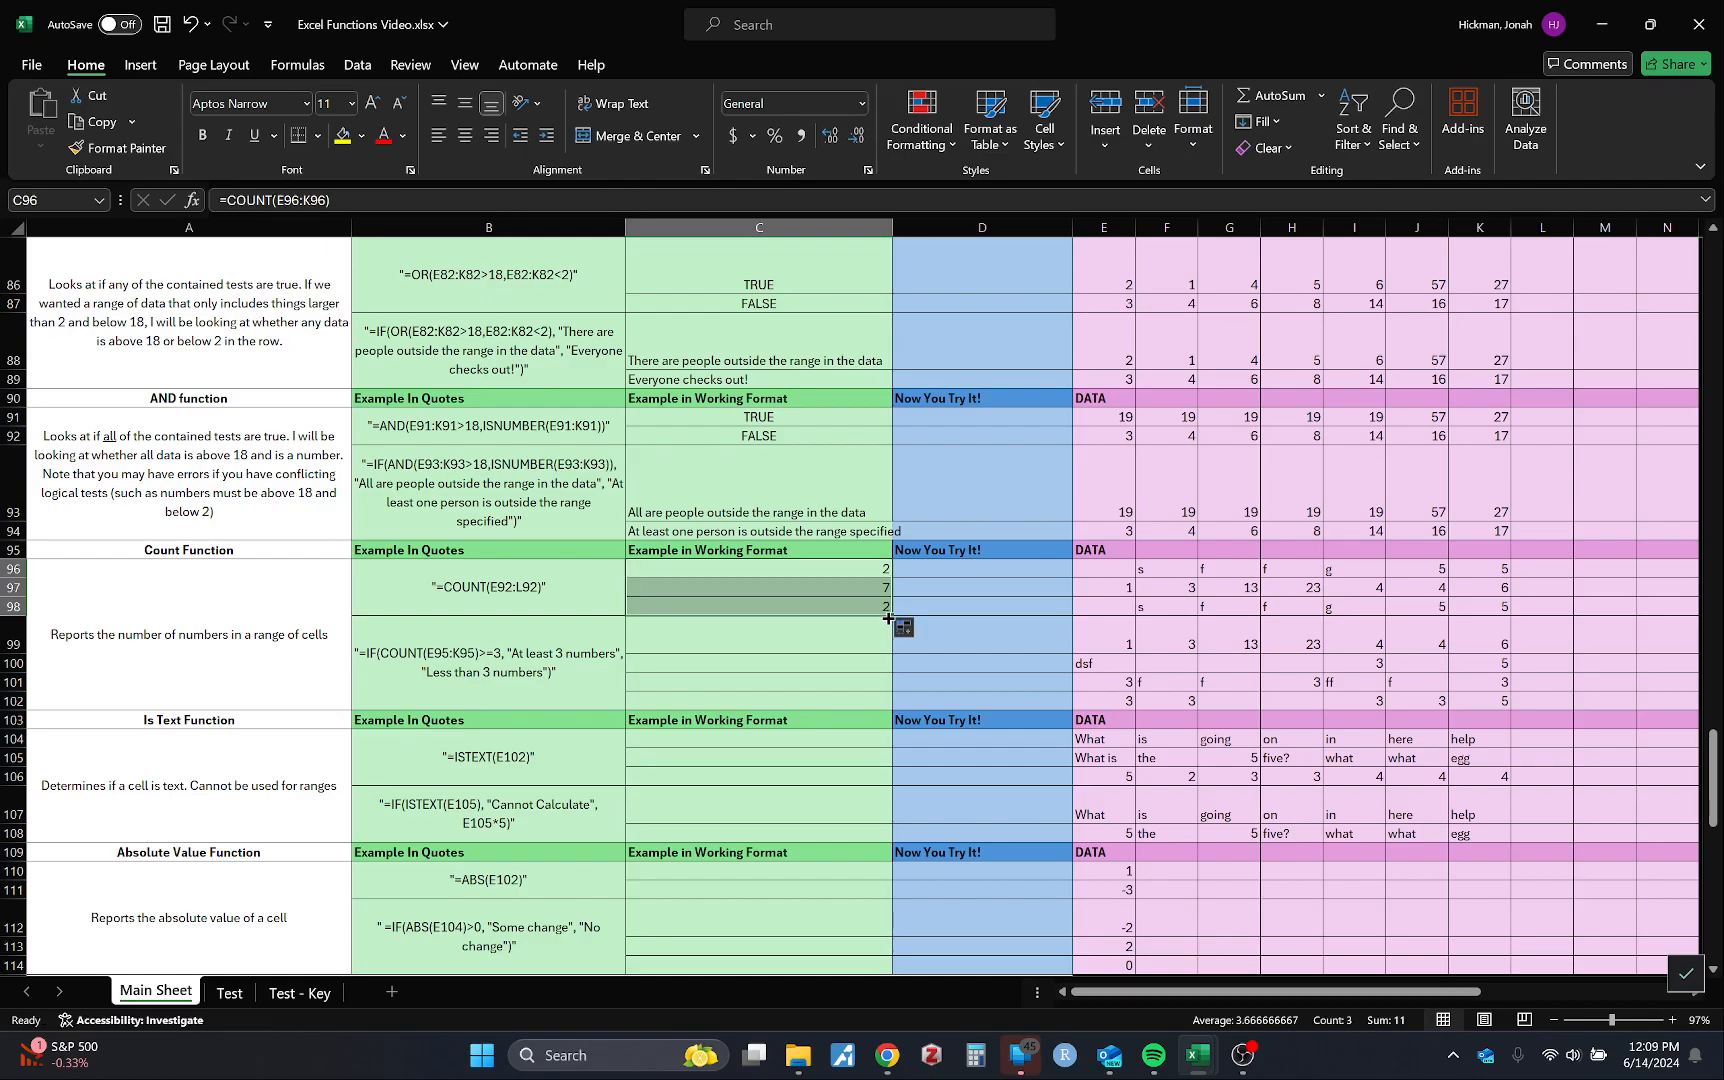
click(815, 643)
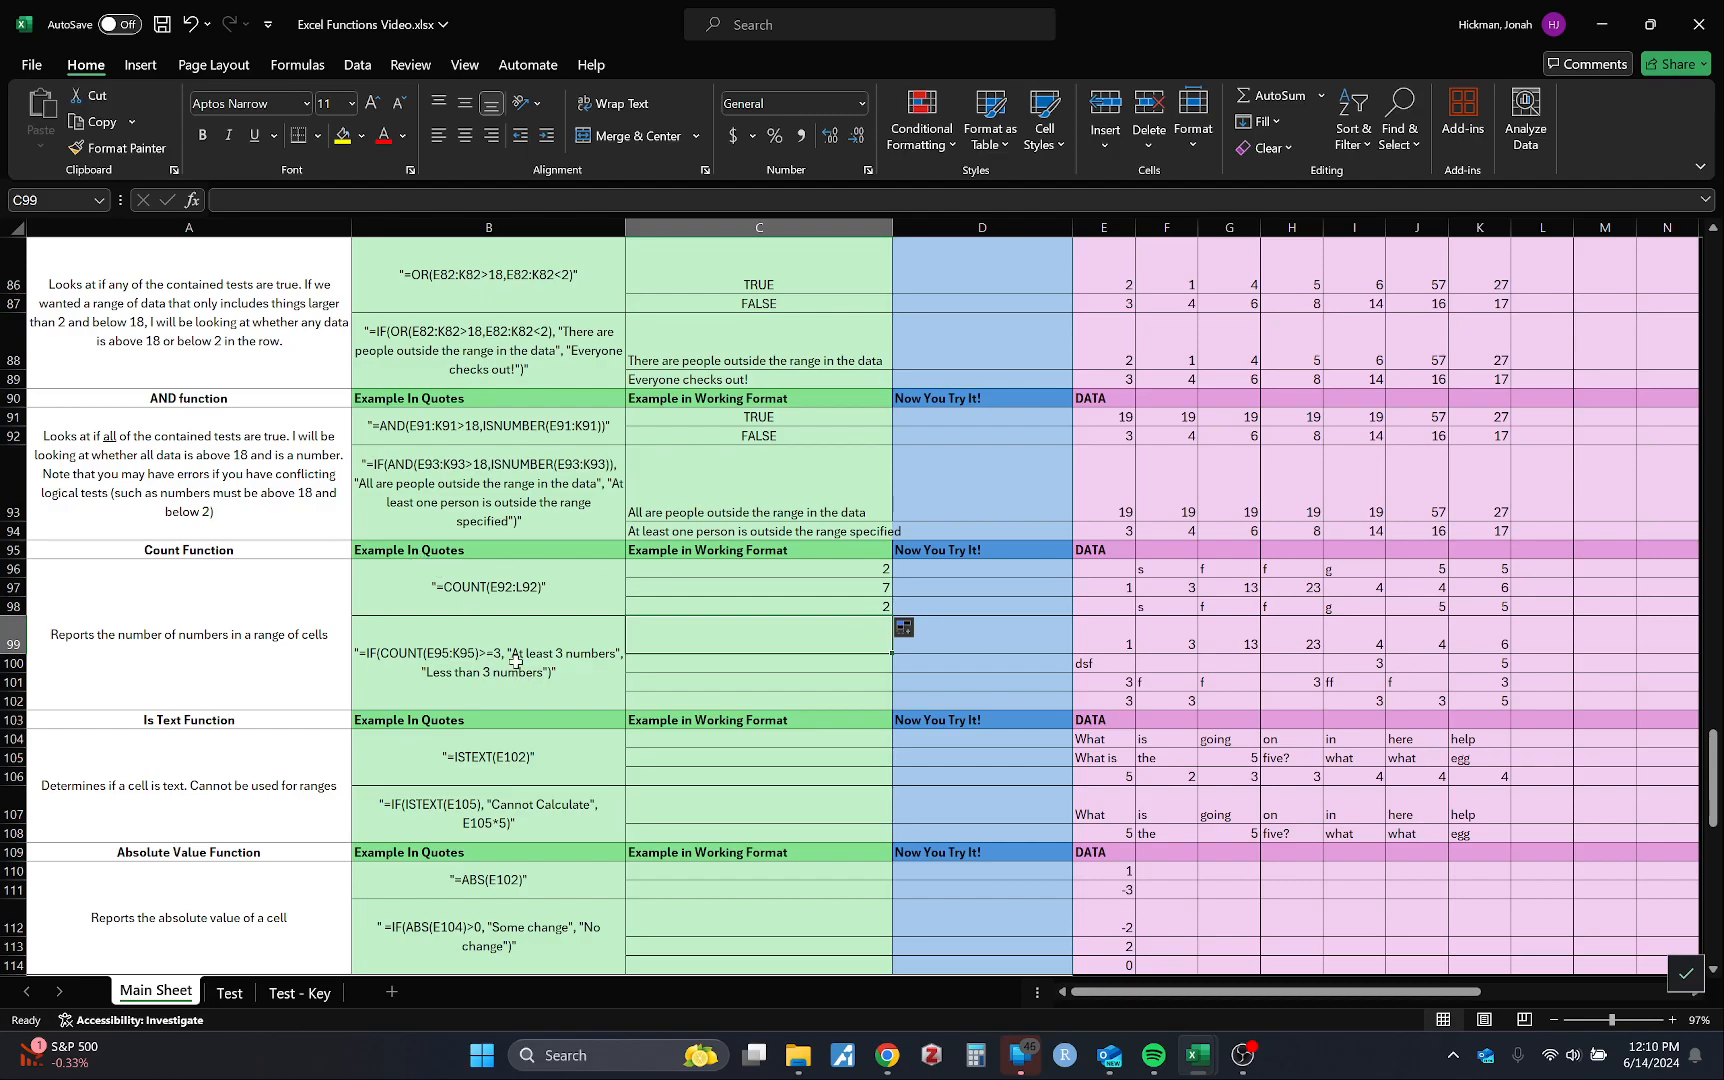
Step: Enter =ISTEXT(E104) in C104 and fill it down to C106, giving TRUE, TRUE, FALSE
scroll(722, 578, down, 3)
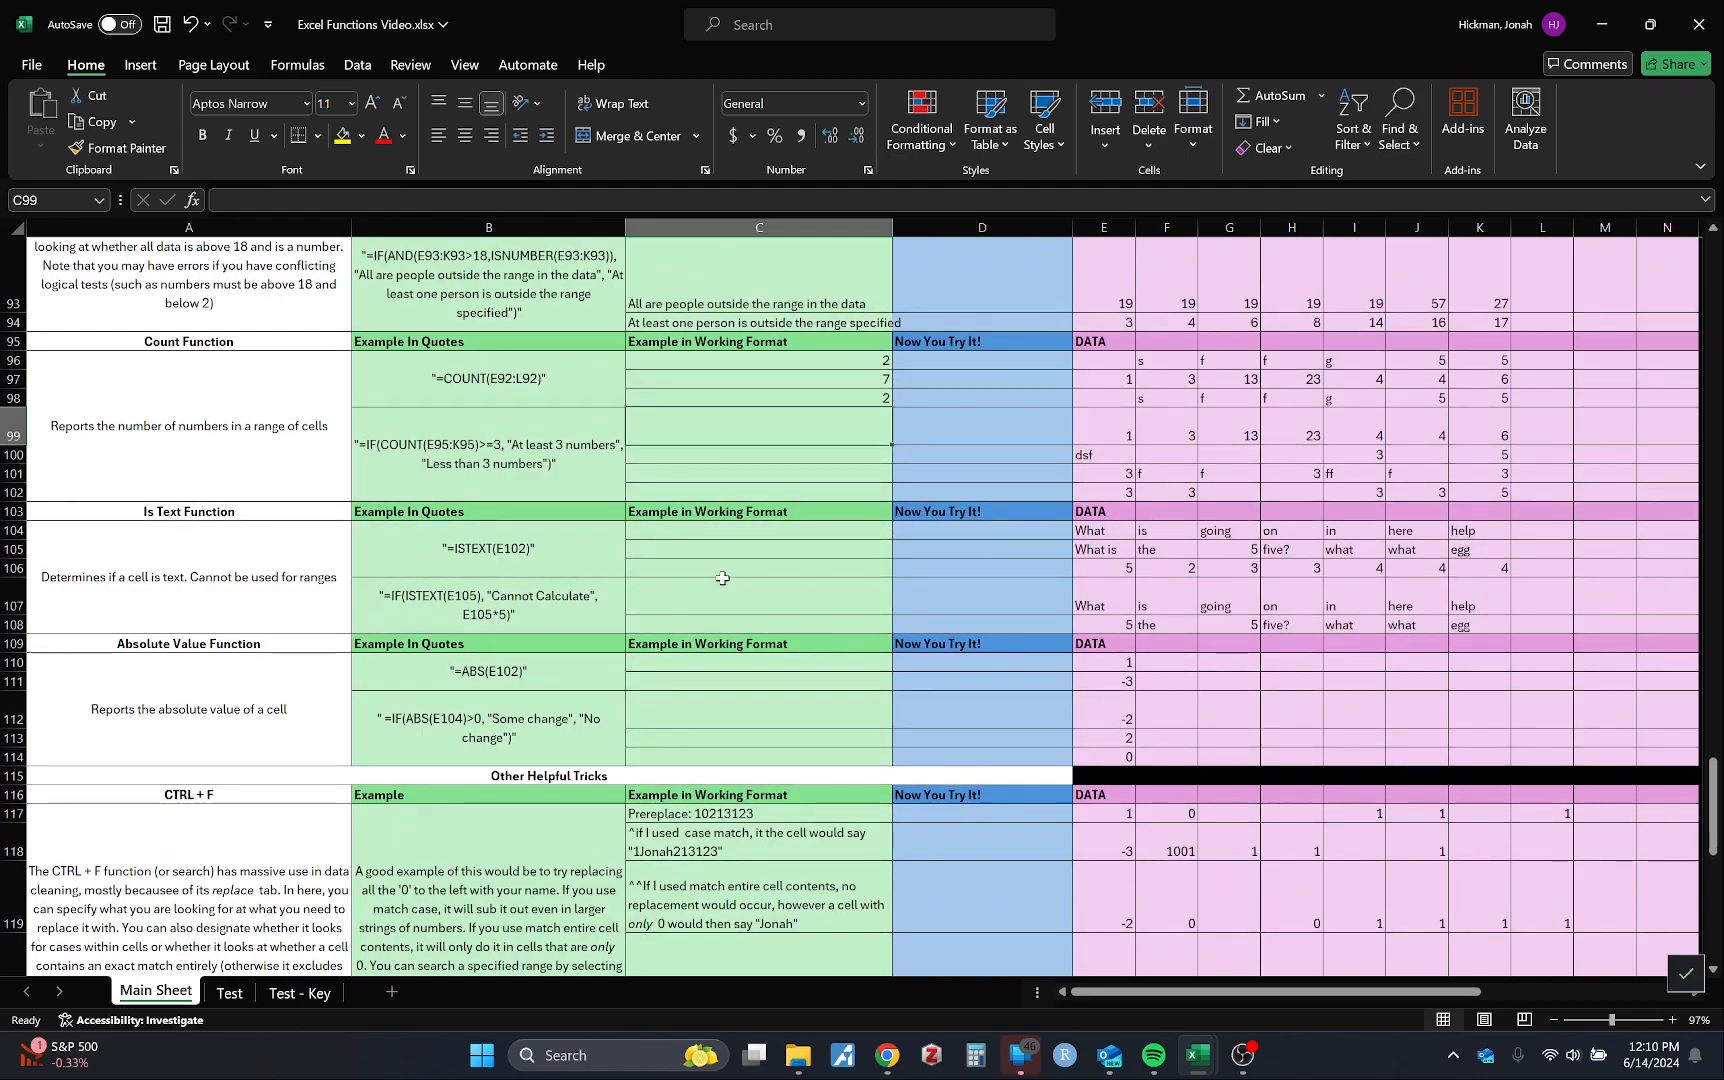
click(781, 532)
text(=is)
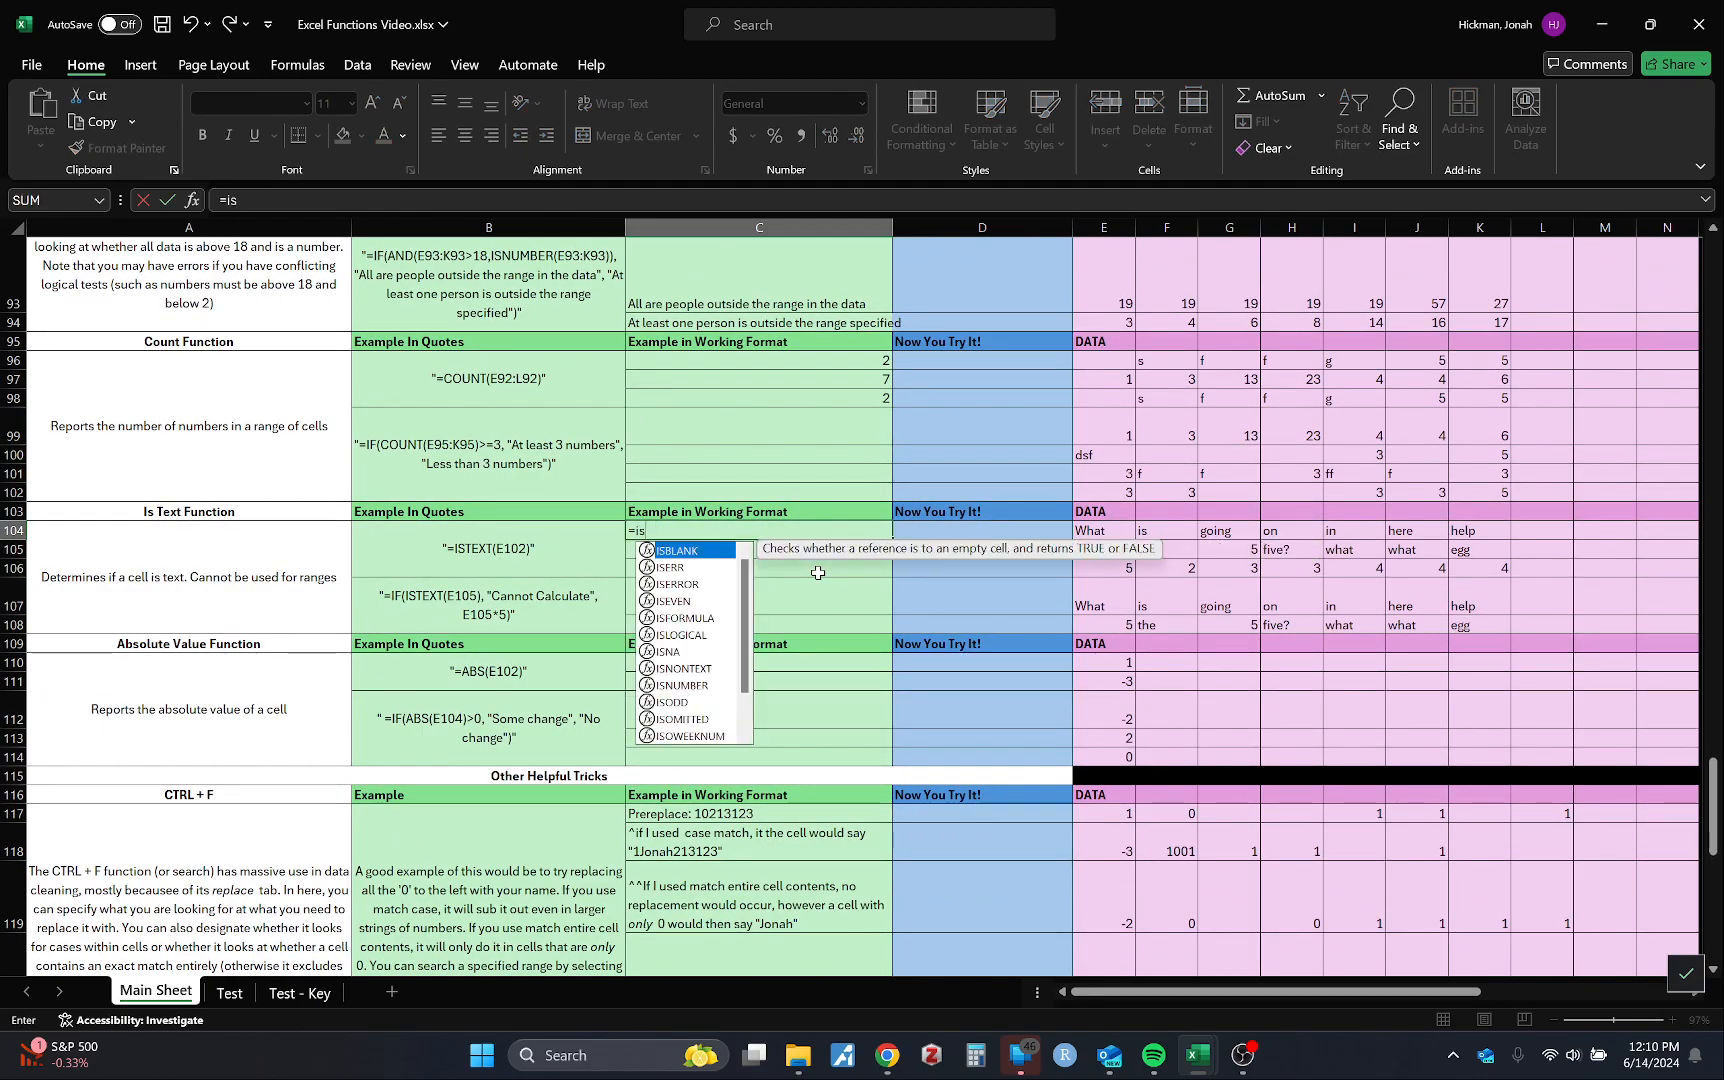
text(t)
key(Tab)
click(1111, 529)
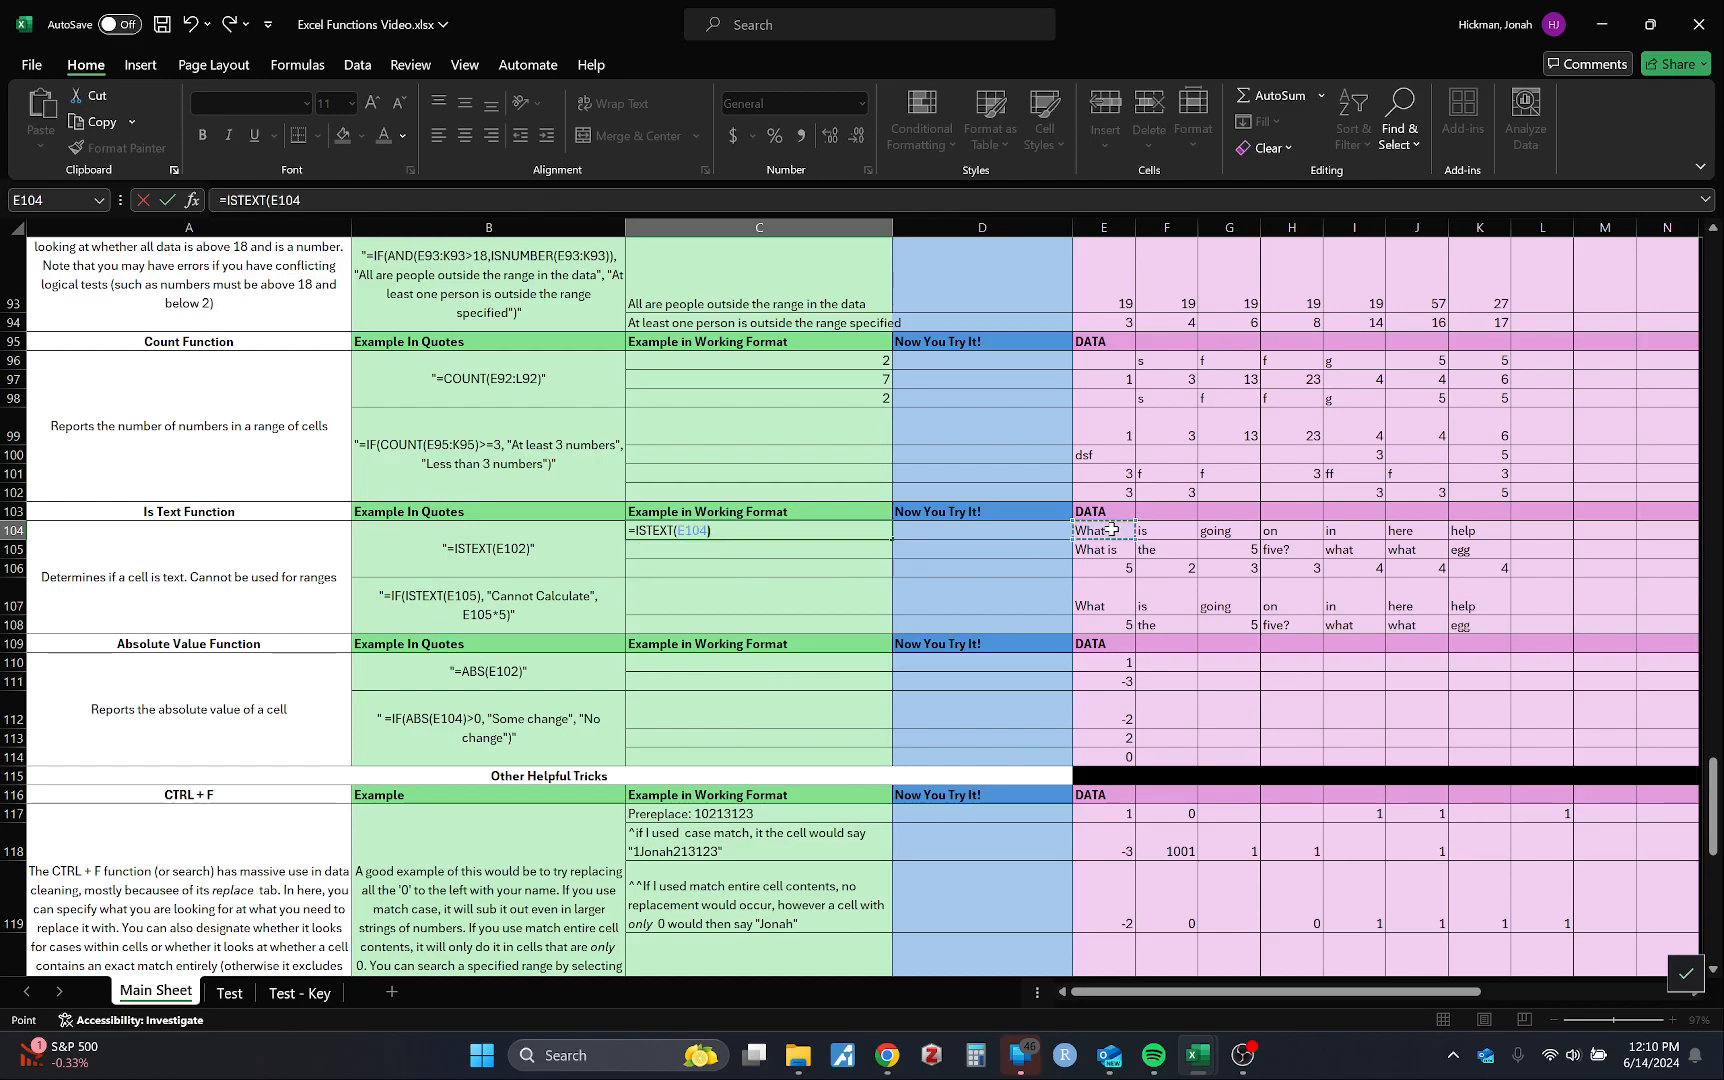
key(Return)
click(1096, 533)
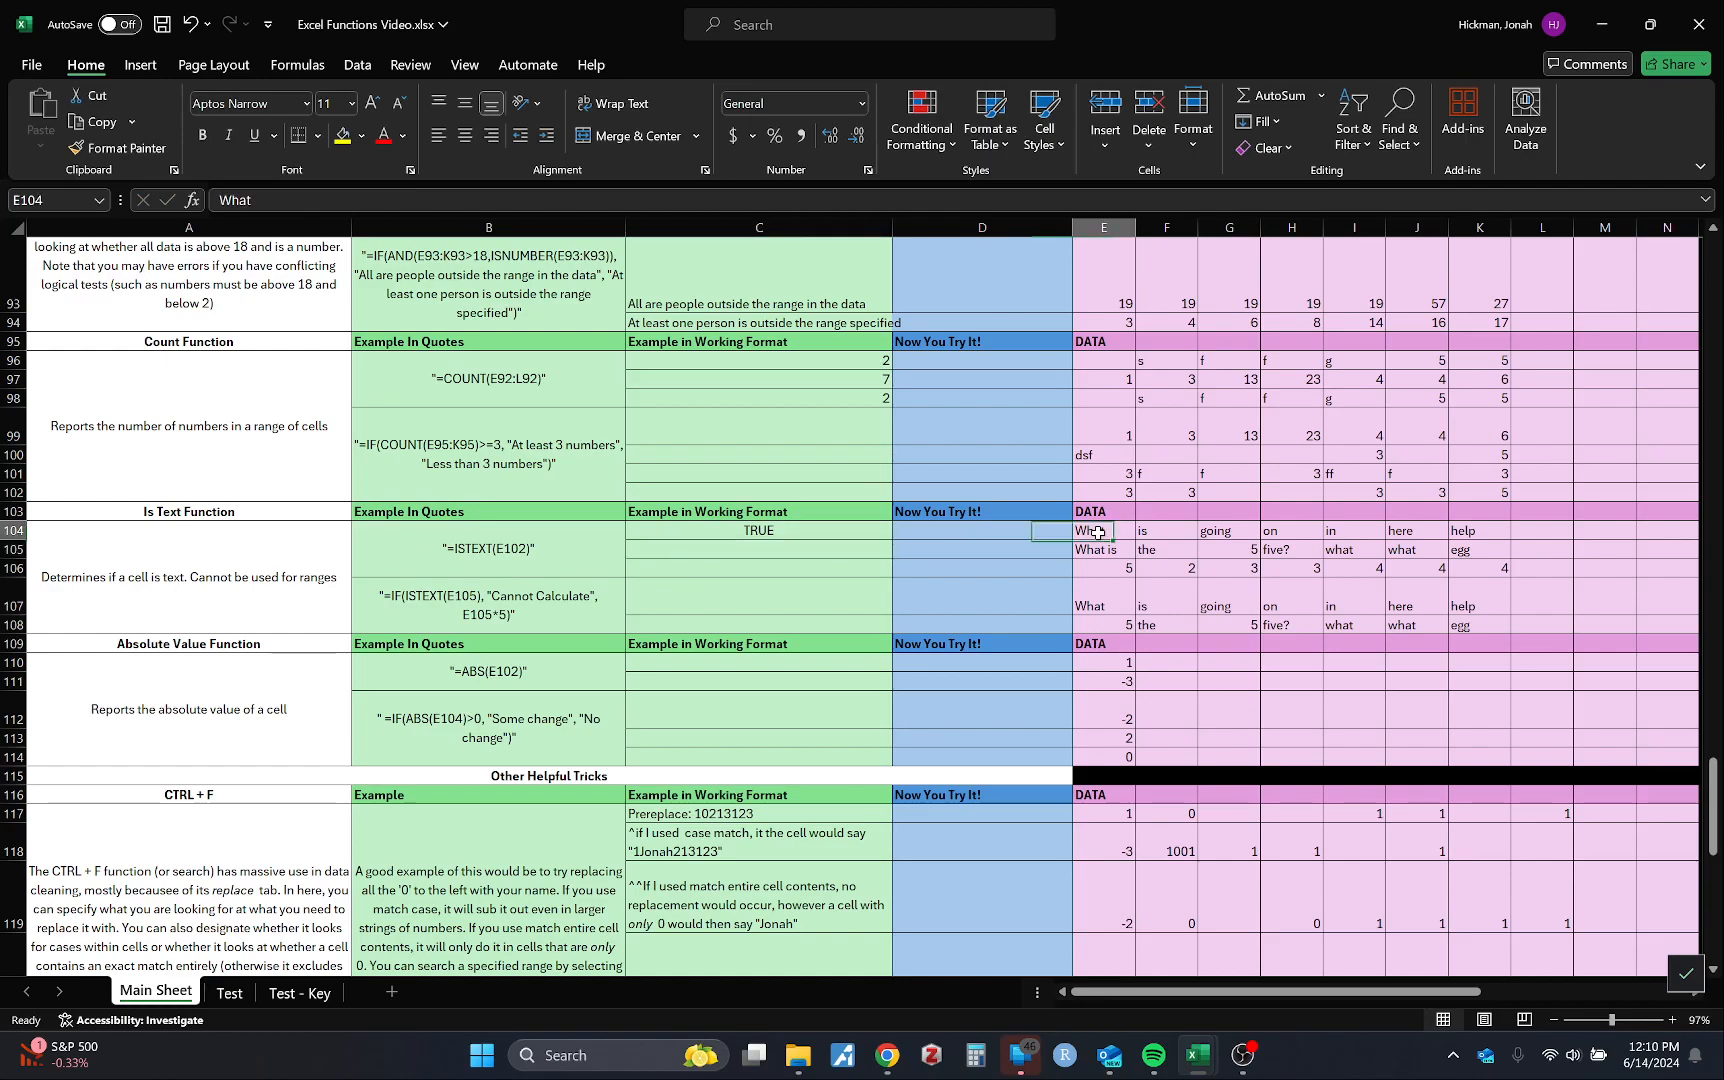
click(813, 531)
drag(891, 539, 889, 568)
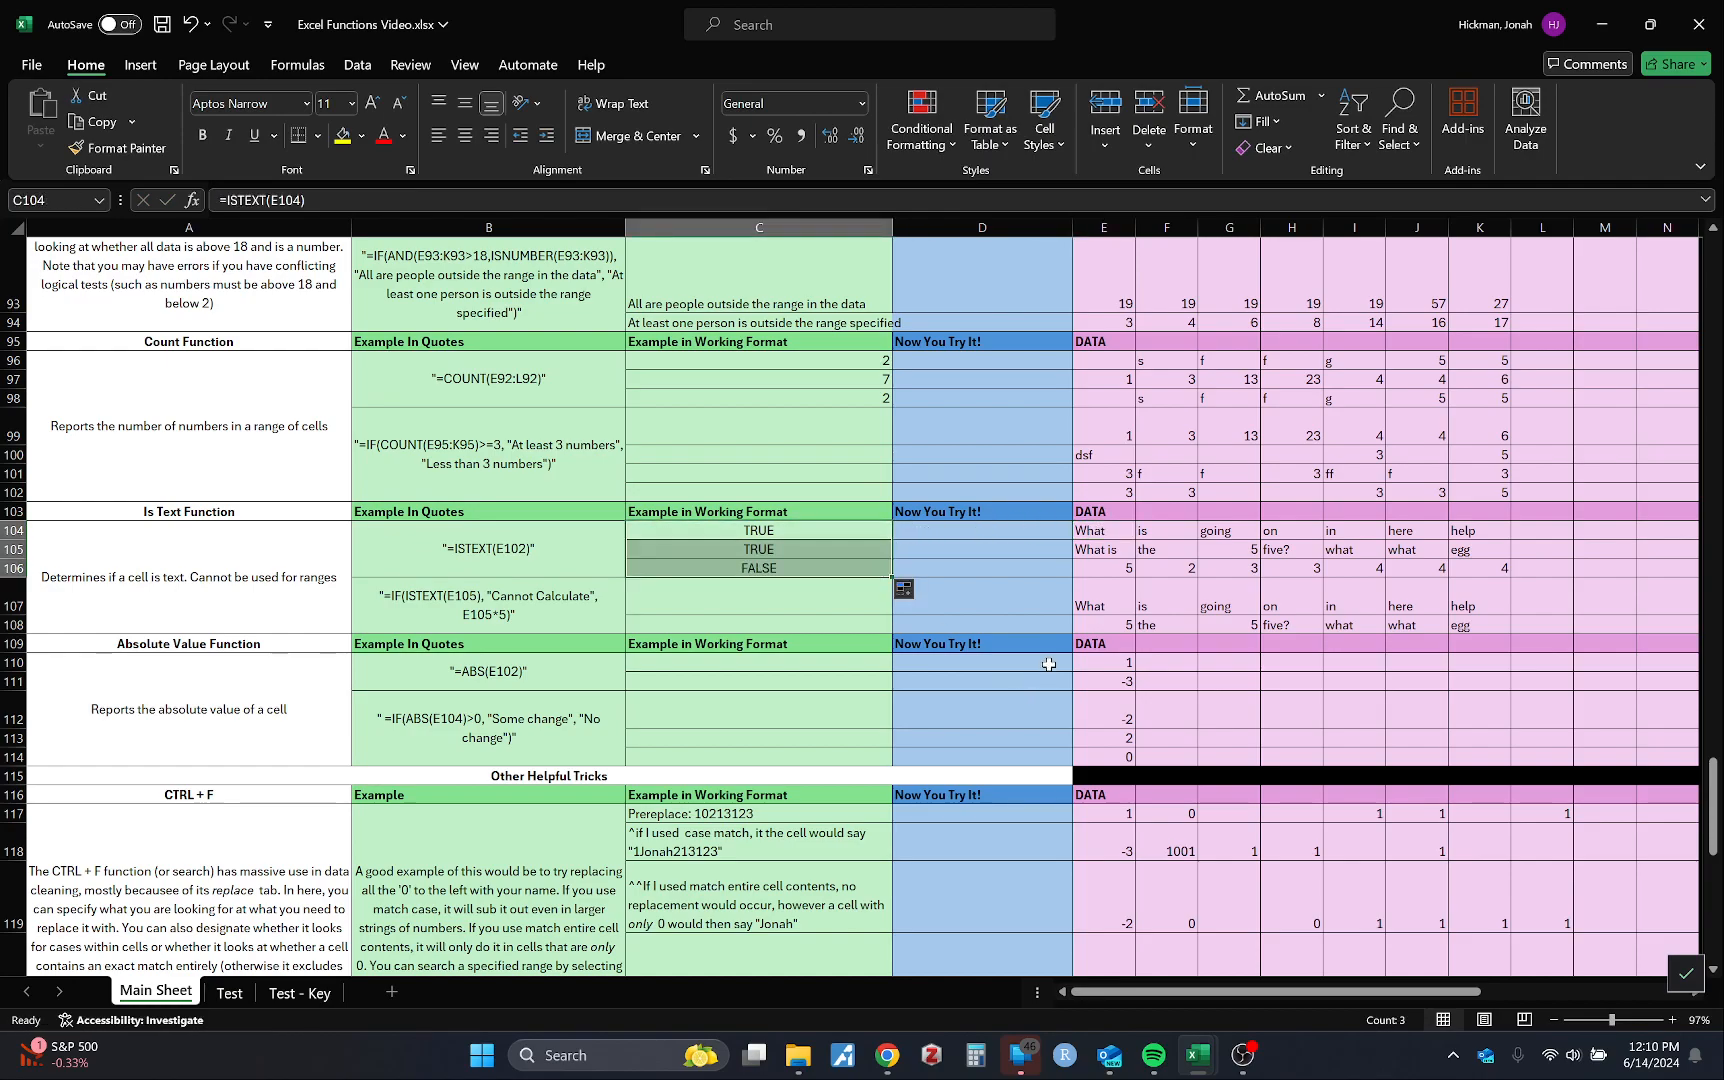
click(993, 582)
Step: Inspect the values in E106 and F105 and the IF ISTEXT example in B107
click(1105, 571)
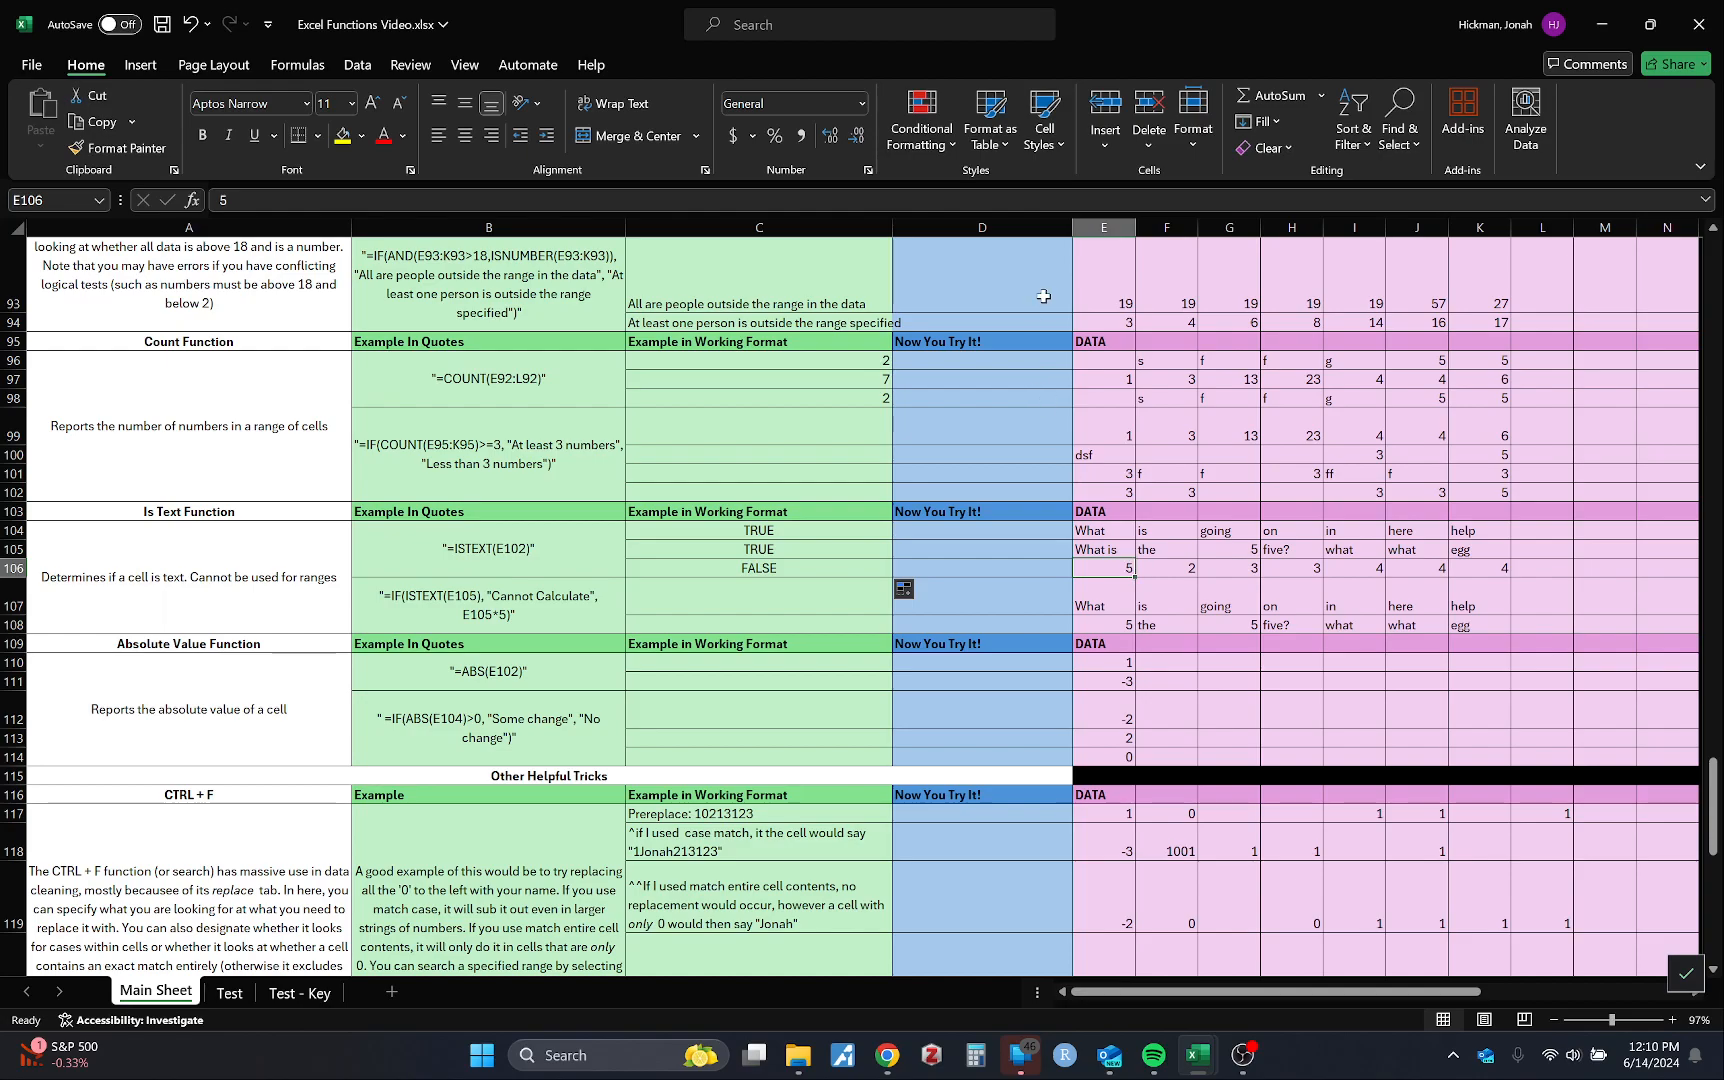
click(1178, 551)
click(1114, 571)
click(533, 609)
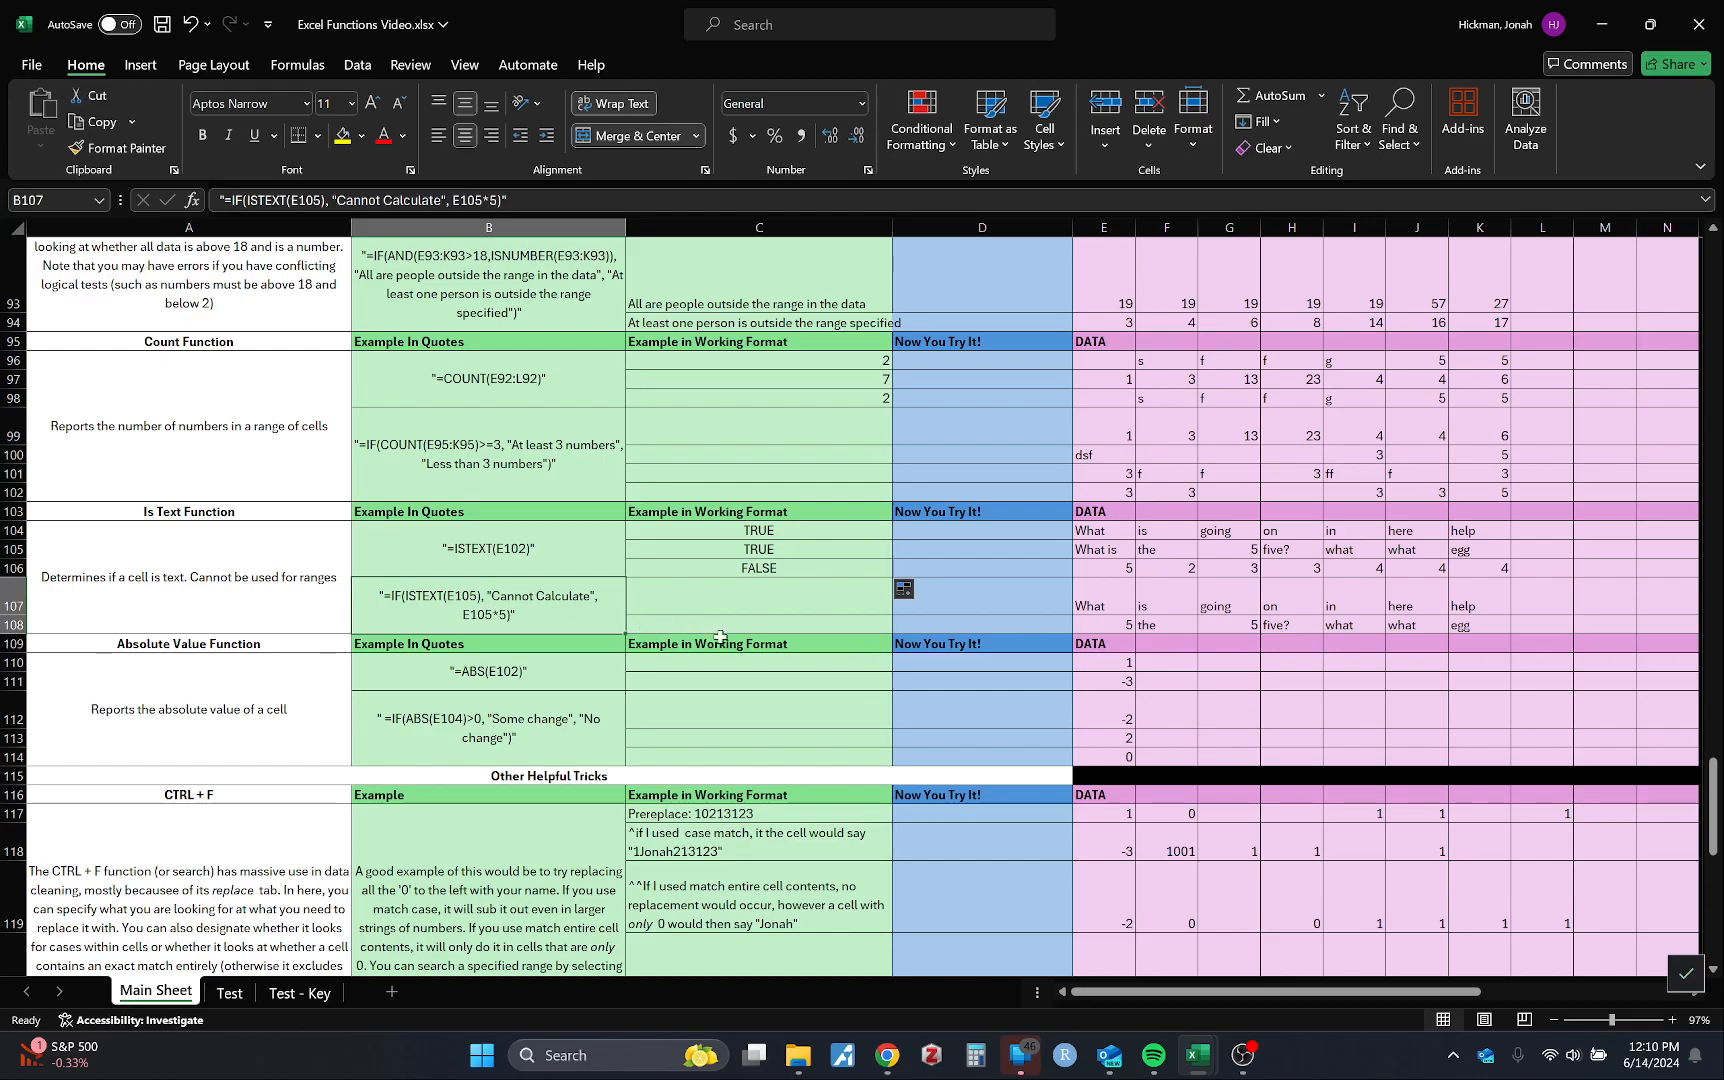
Step: Enter =E107*E107 in C107
click(695, 618)
click(552, 596)
click(748, 604)
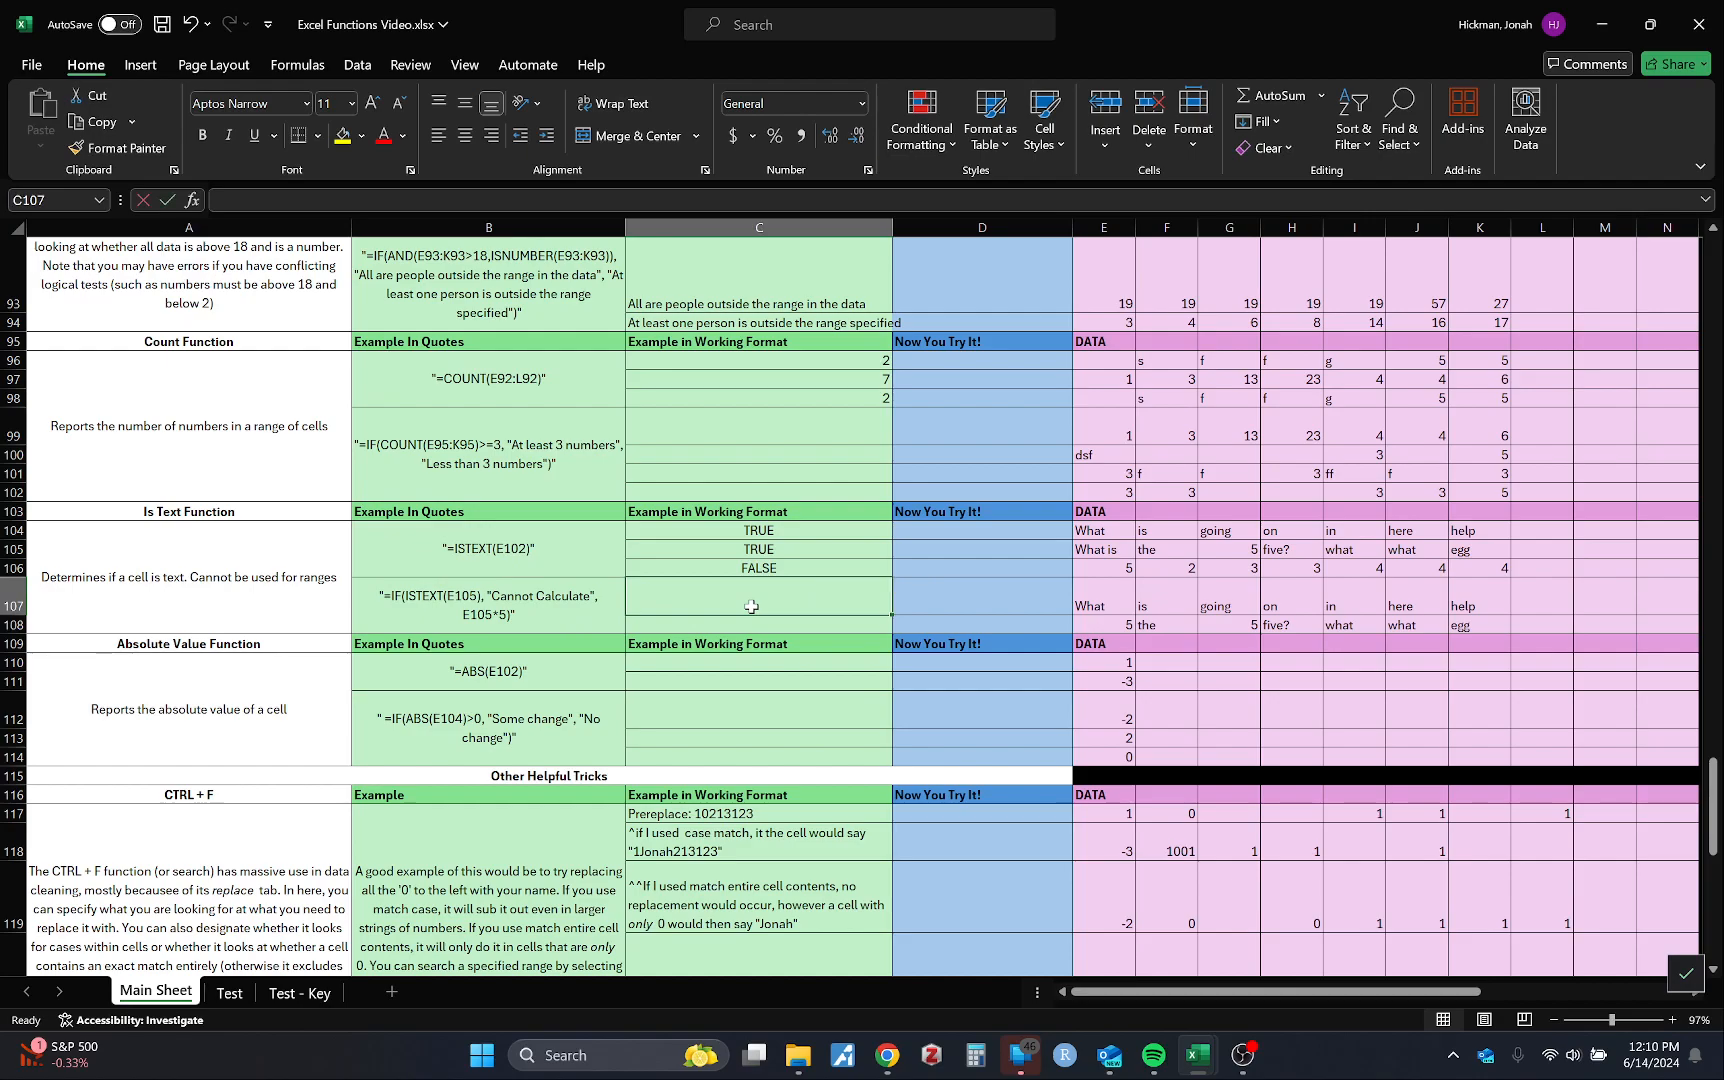
text(=)
click(1097, 600)
text(*)
click(1097, 600)
key(Return)
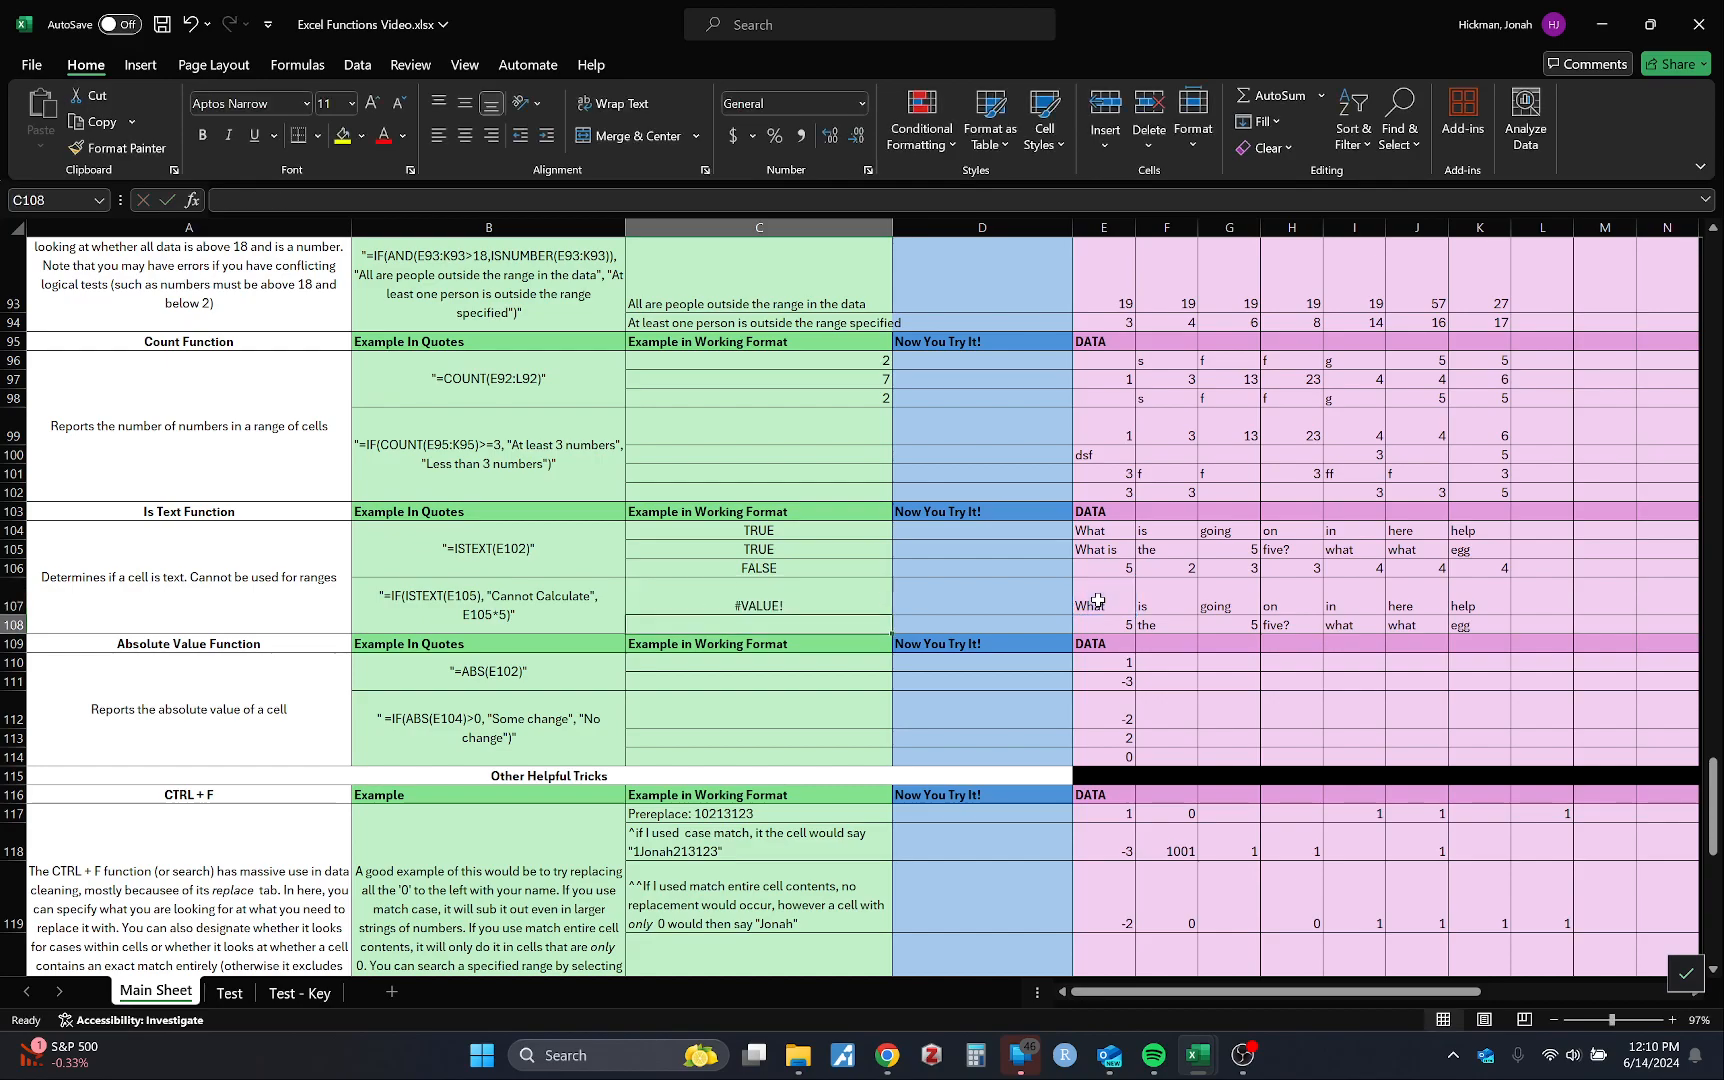
Step: Compare C107's #VALUE! result with the B107 example, then move down to the Absolute Value rows
click(760, 569)
click(735, 600)
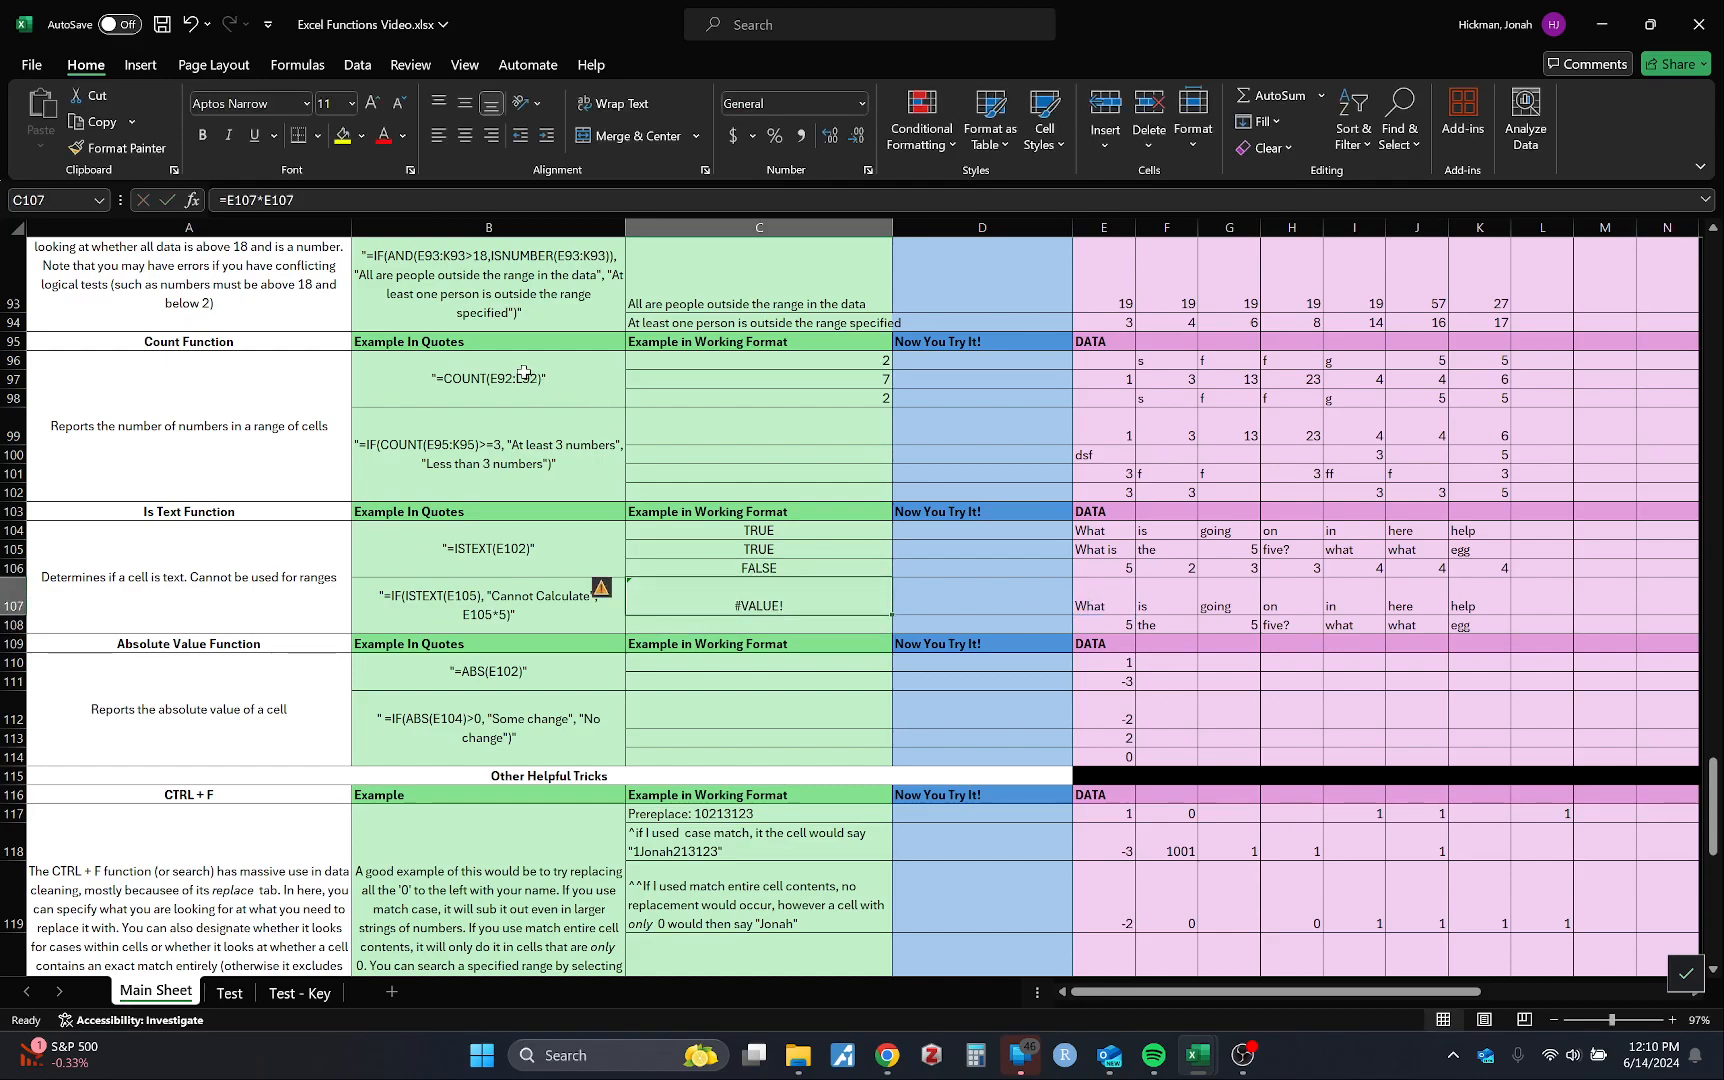
click(504, 601)
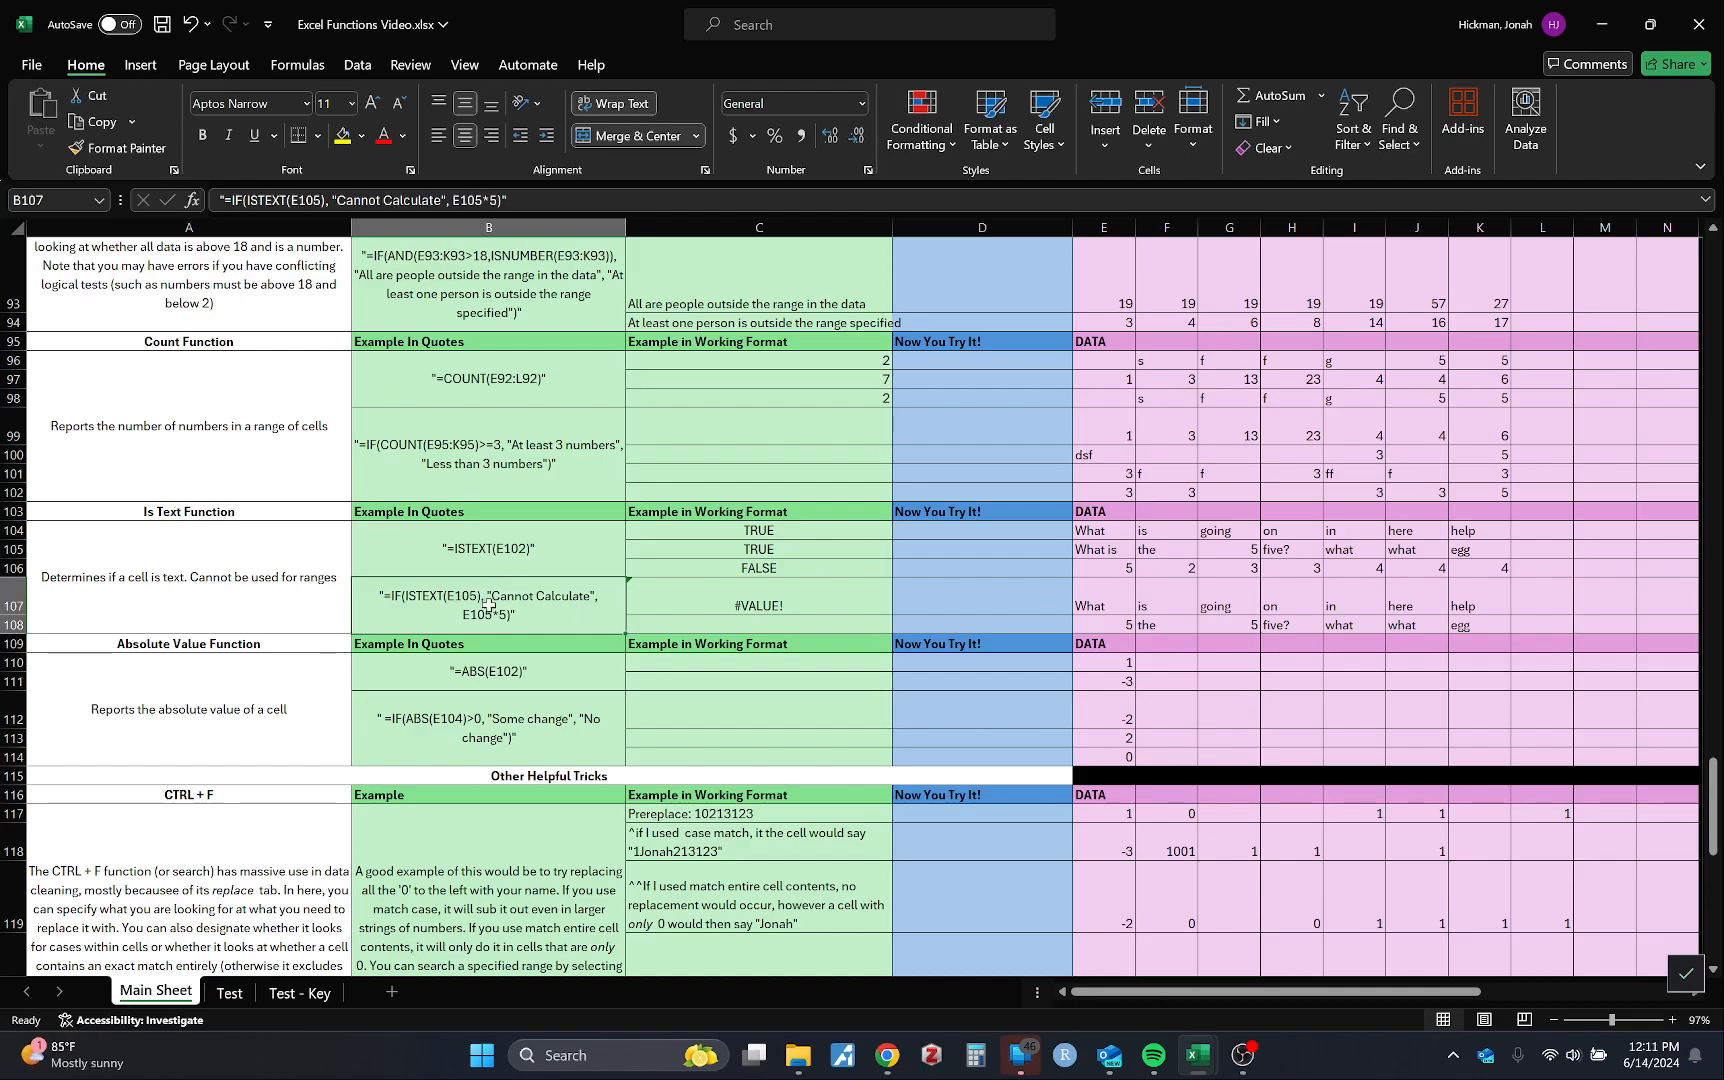
scroll(489, 612, down, 1)
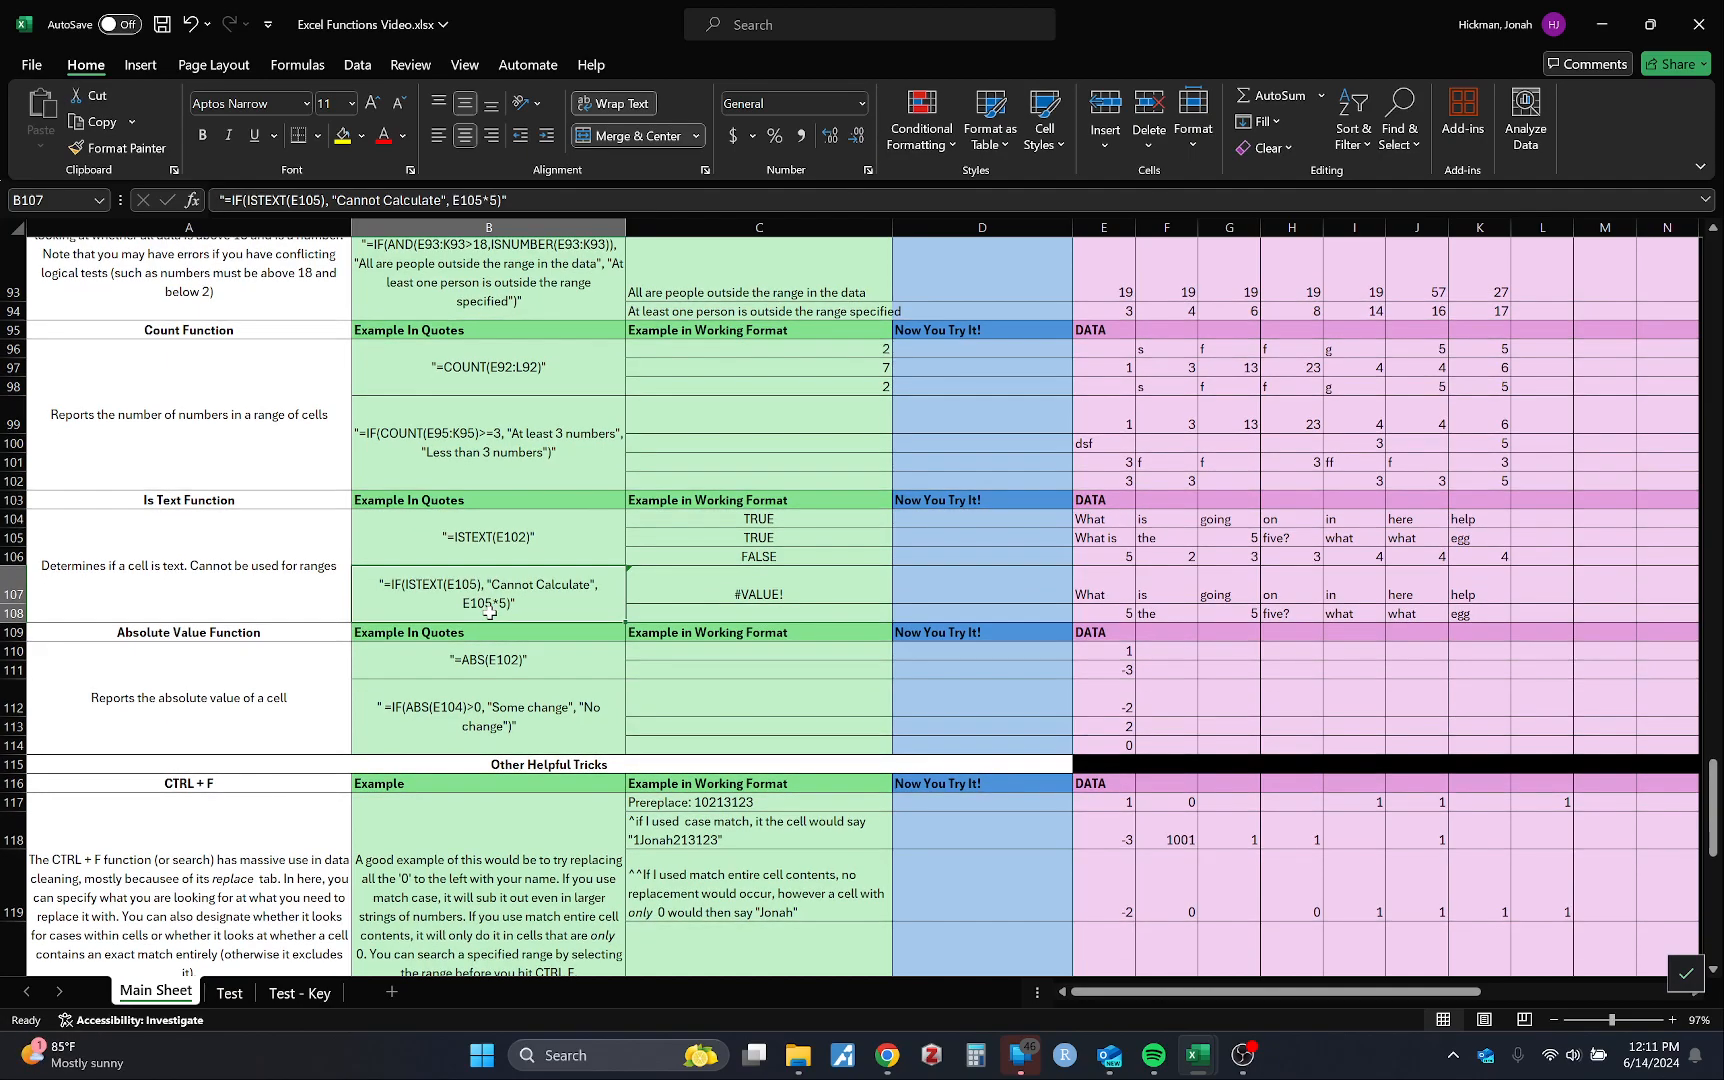
scroll(489, 612, down, 3)
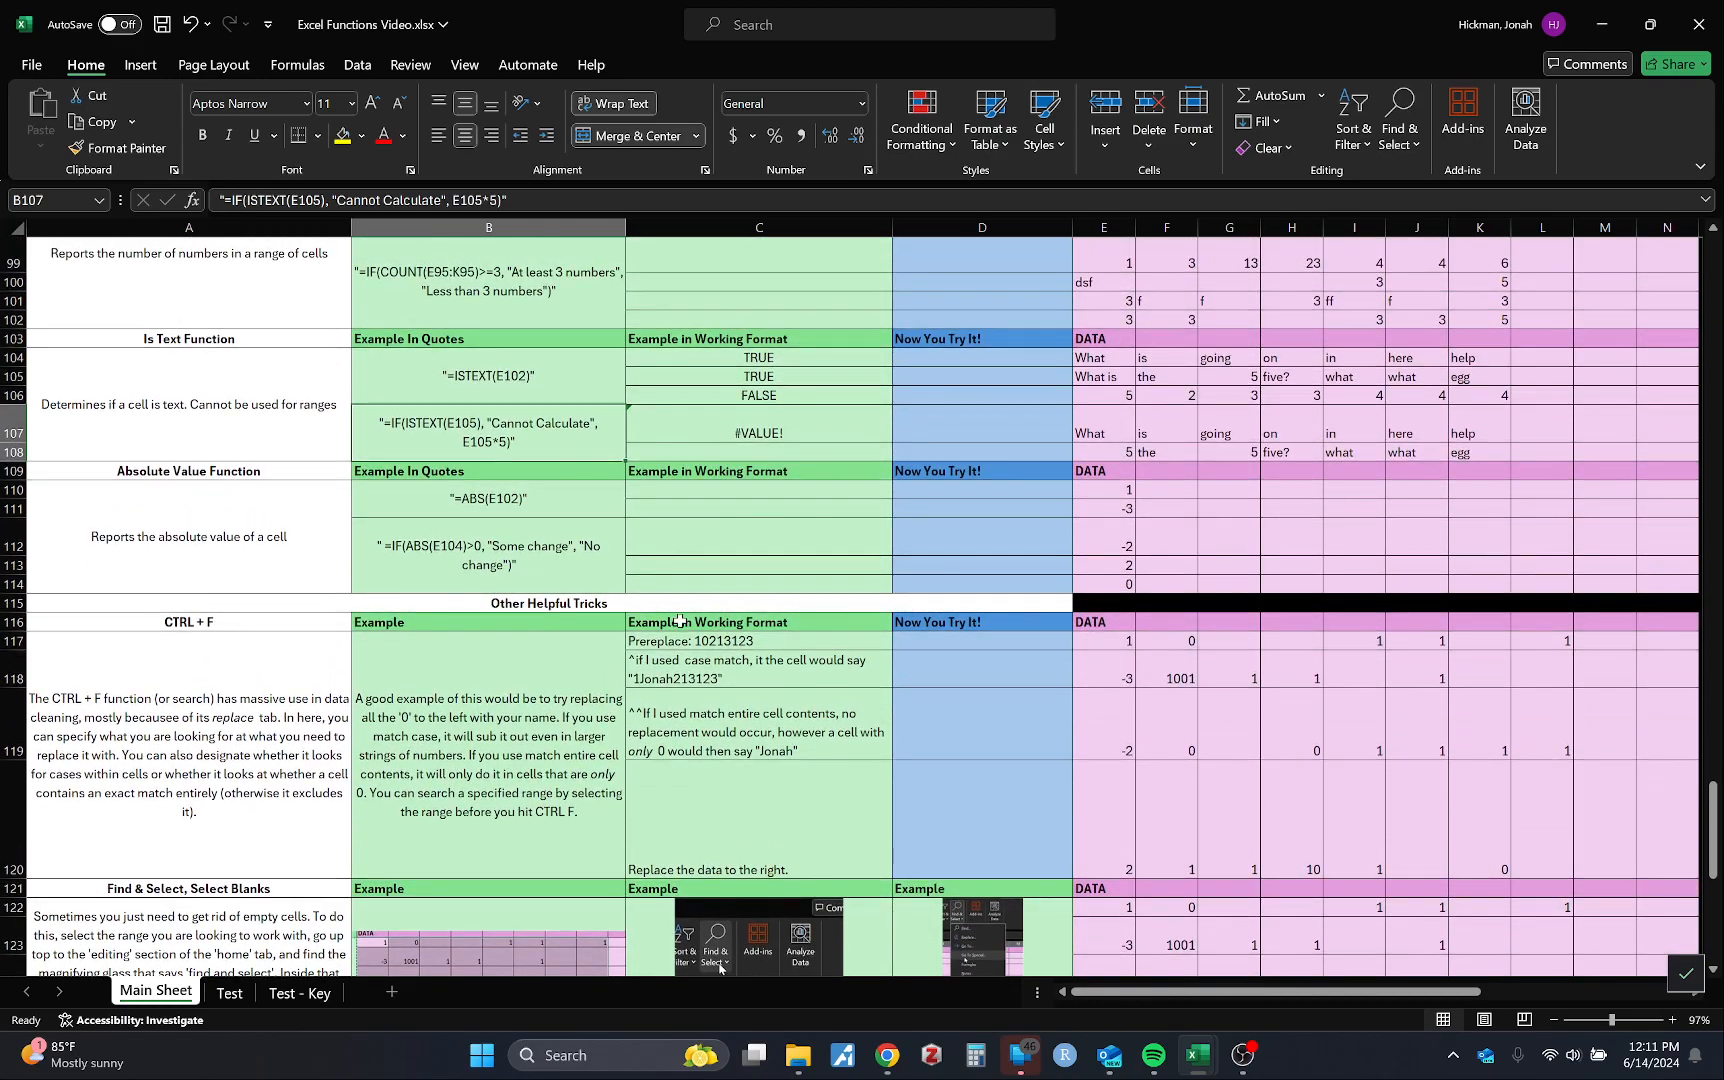
click(734, 508)
Step: Enter =ABS(E110) in C110 and fill it down to C114, giving 1, 3, 2, 2 and 0
click(716, 488)
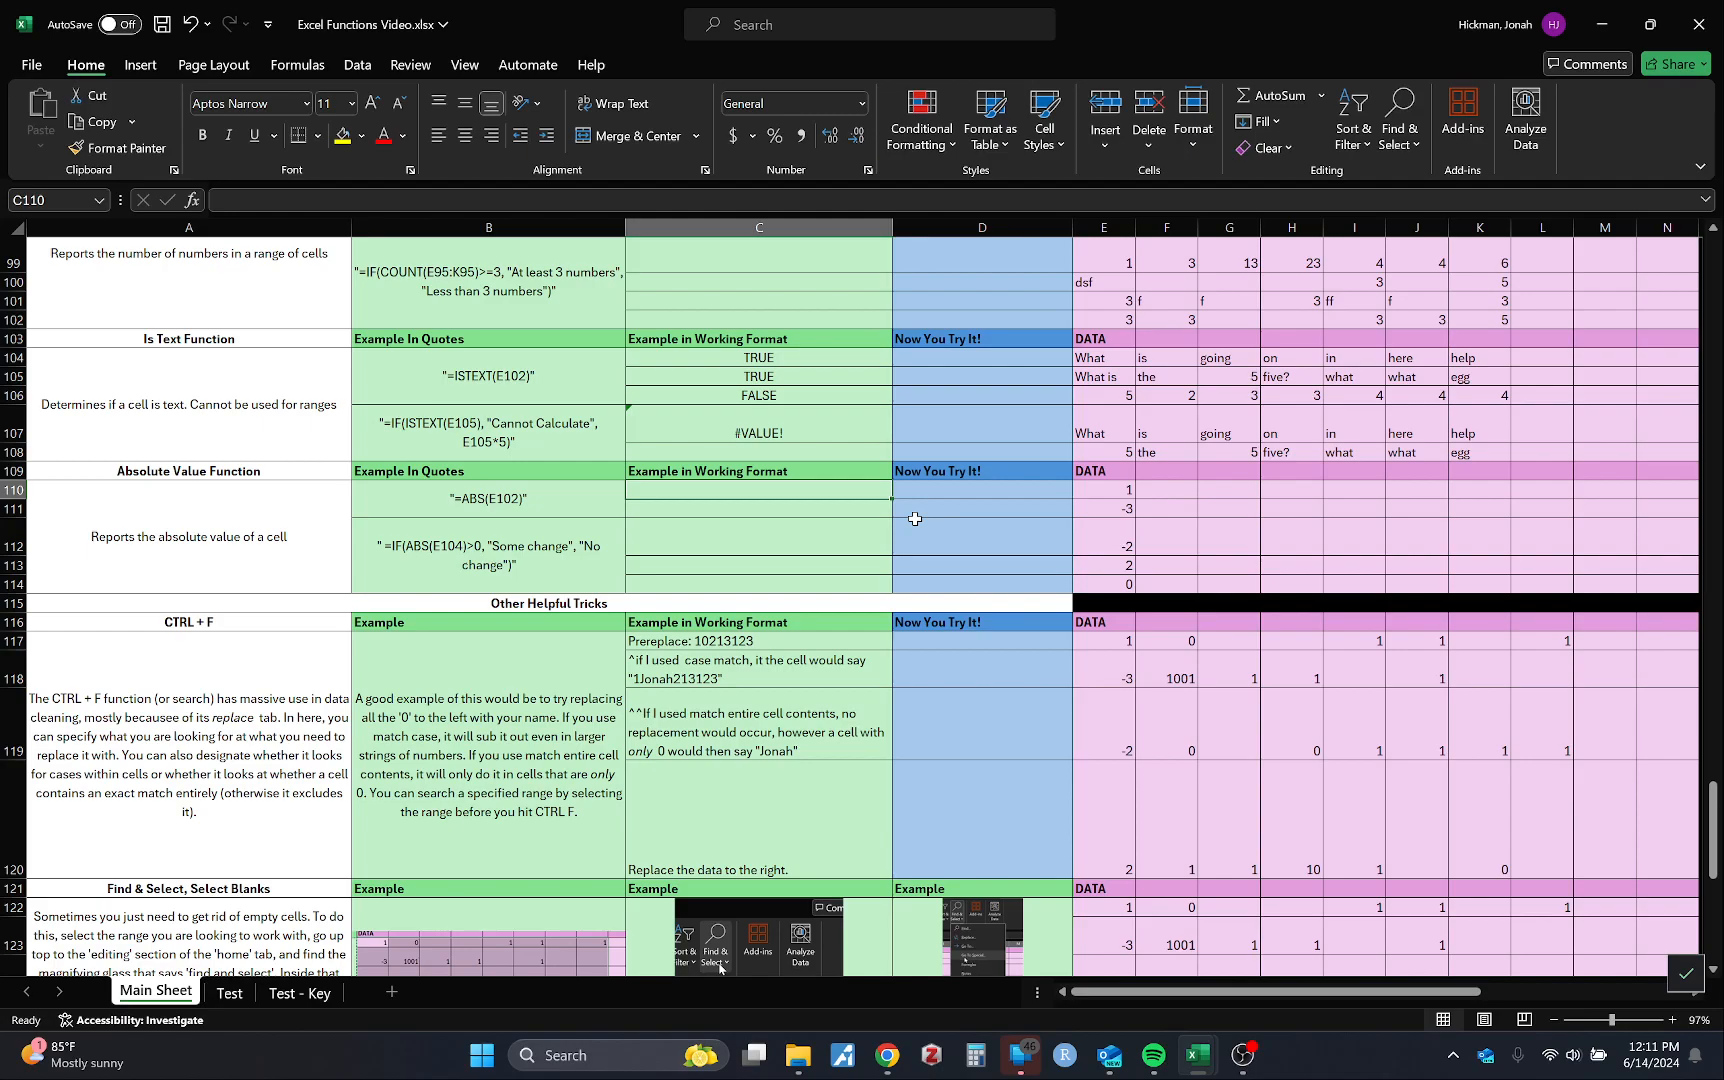
text(=abs)
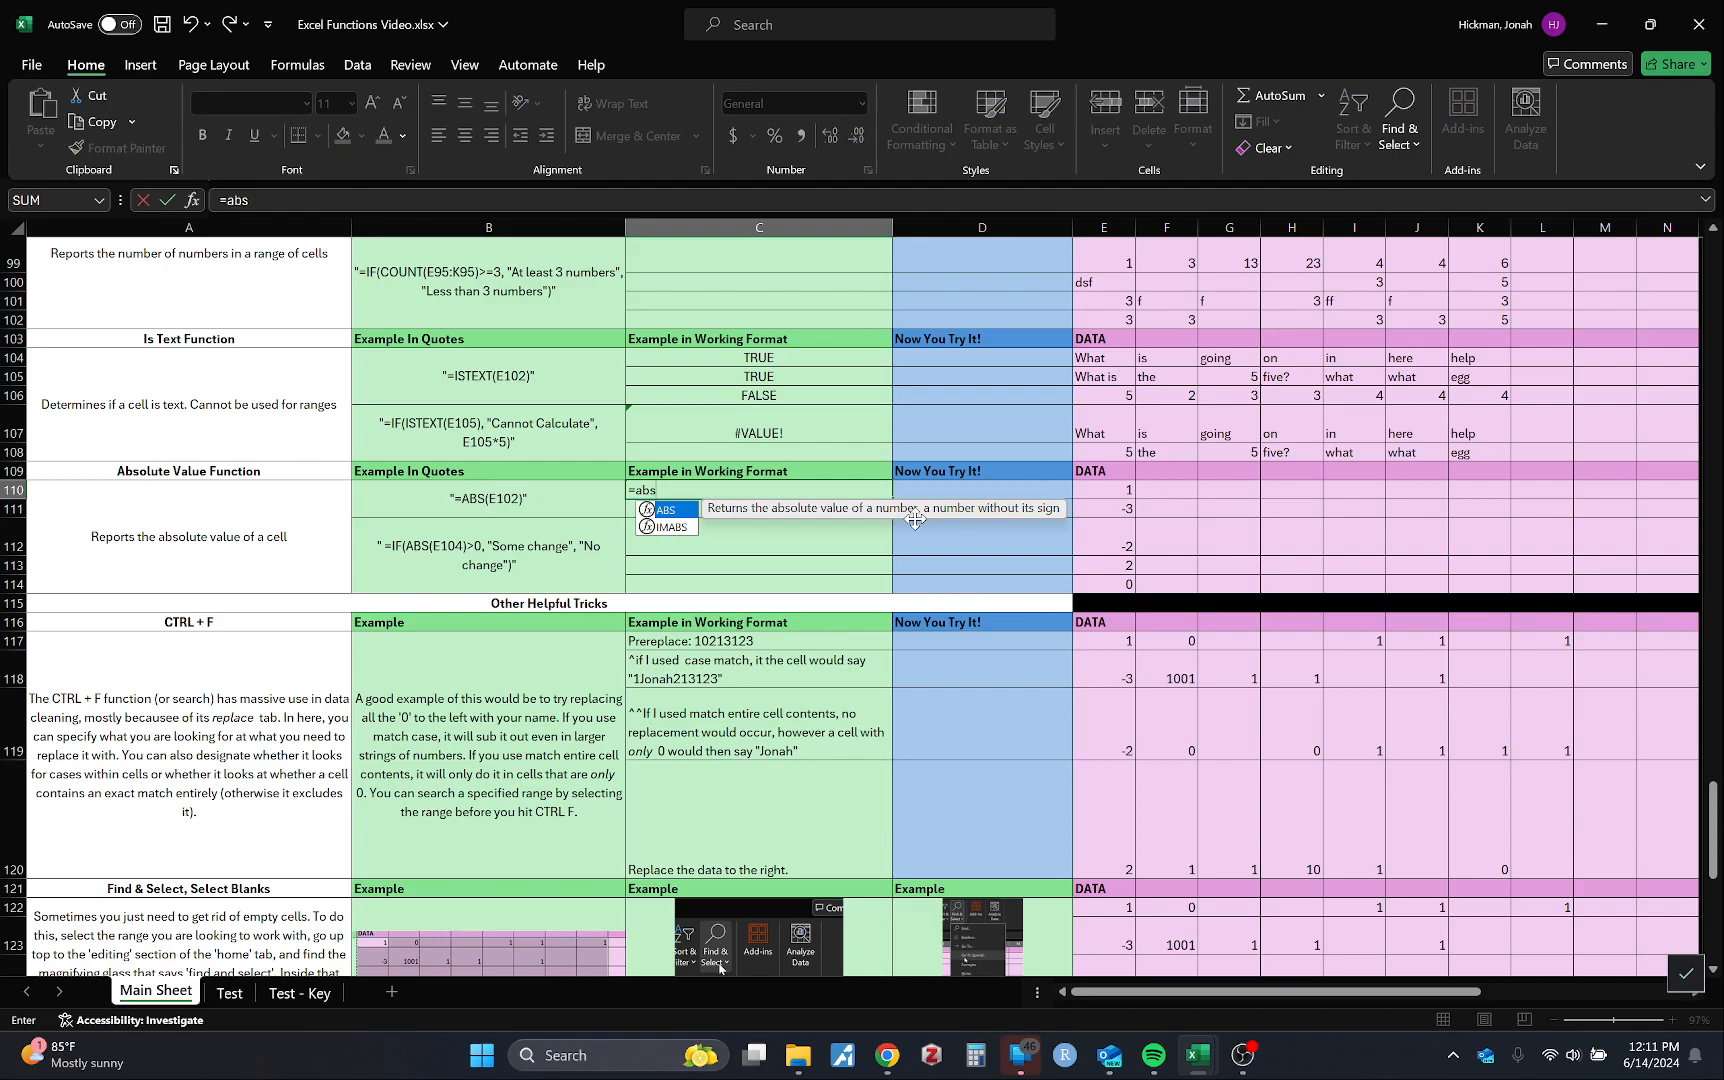
key(Tab)
click(1108, 508)
click(1108, 490)
key(Return)
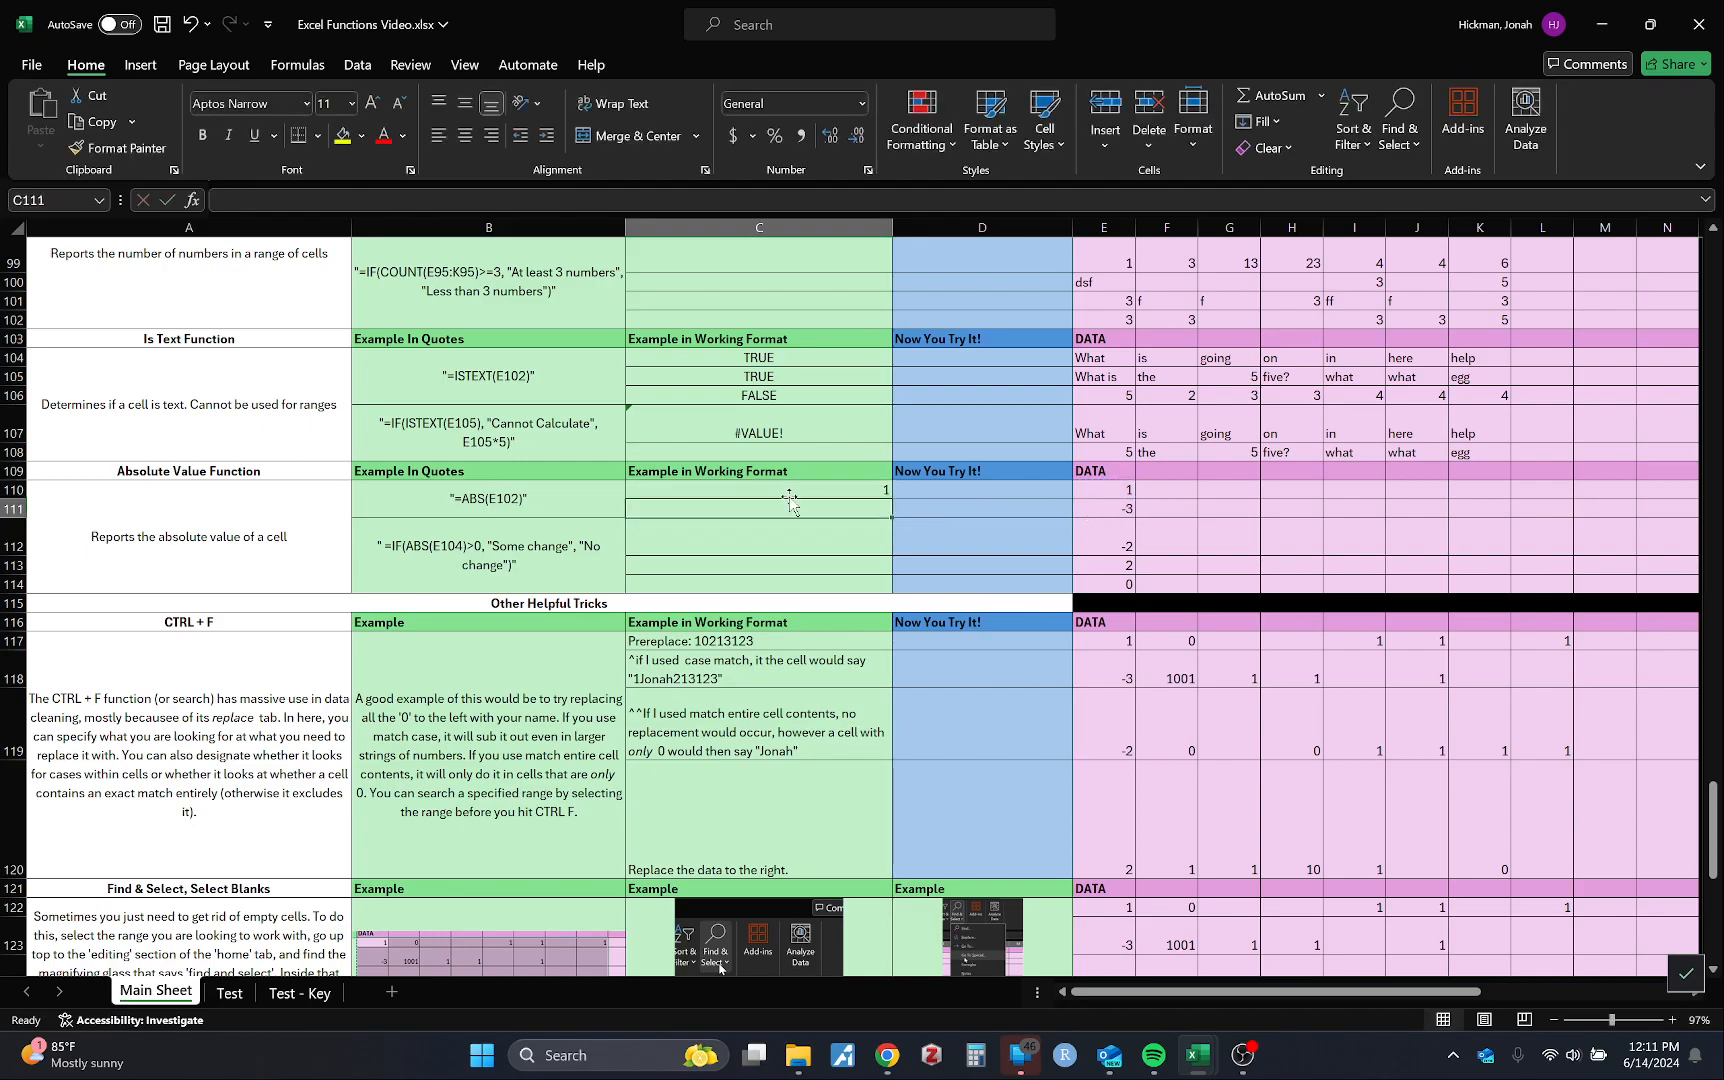
click(1105, 493)
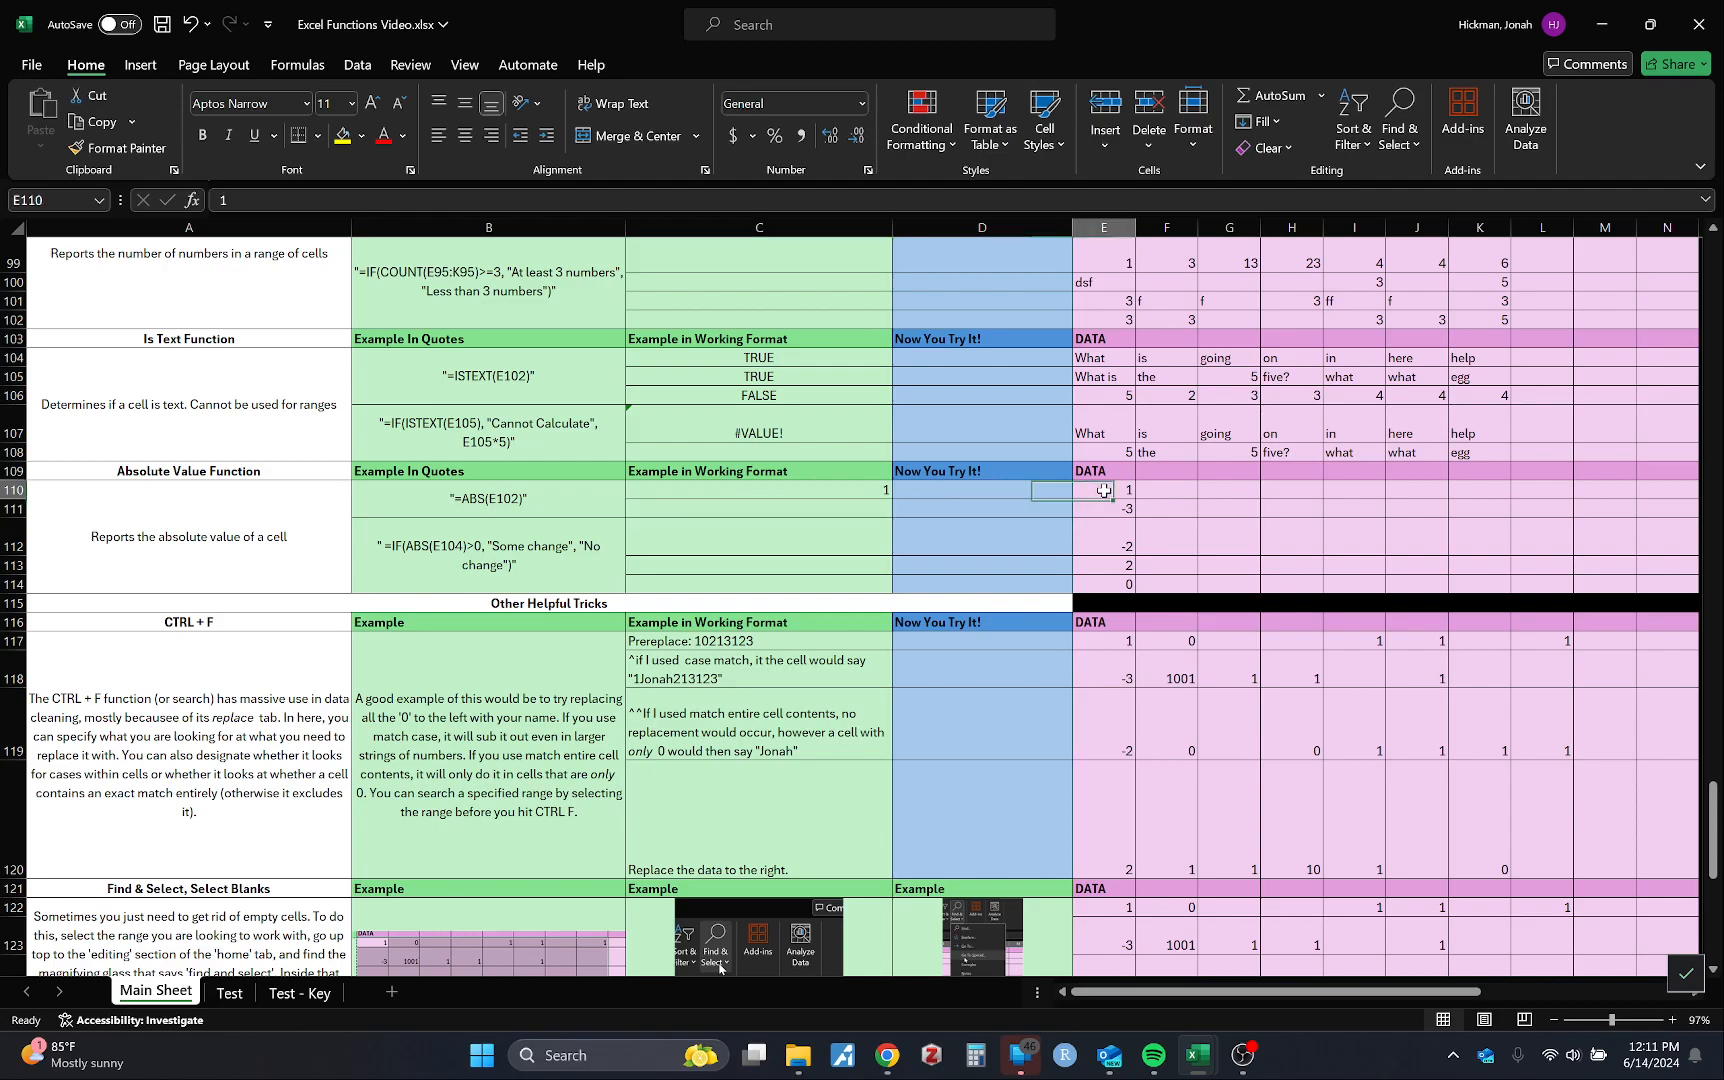
click(887, 494)
drag(891, 501, 880, 590)
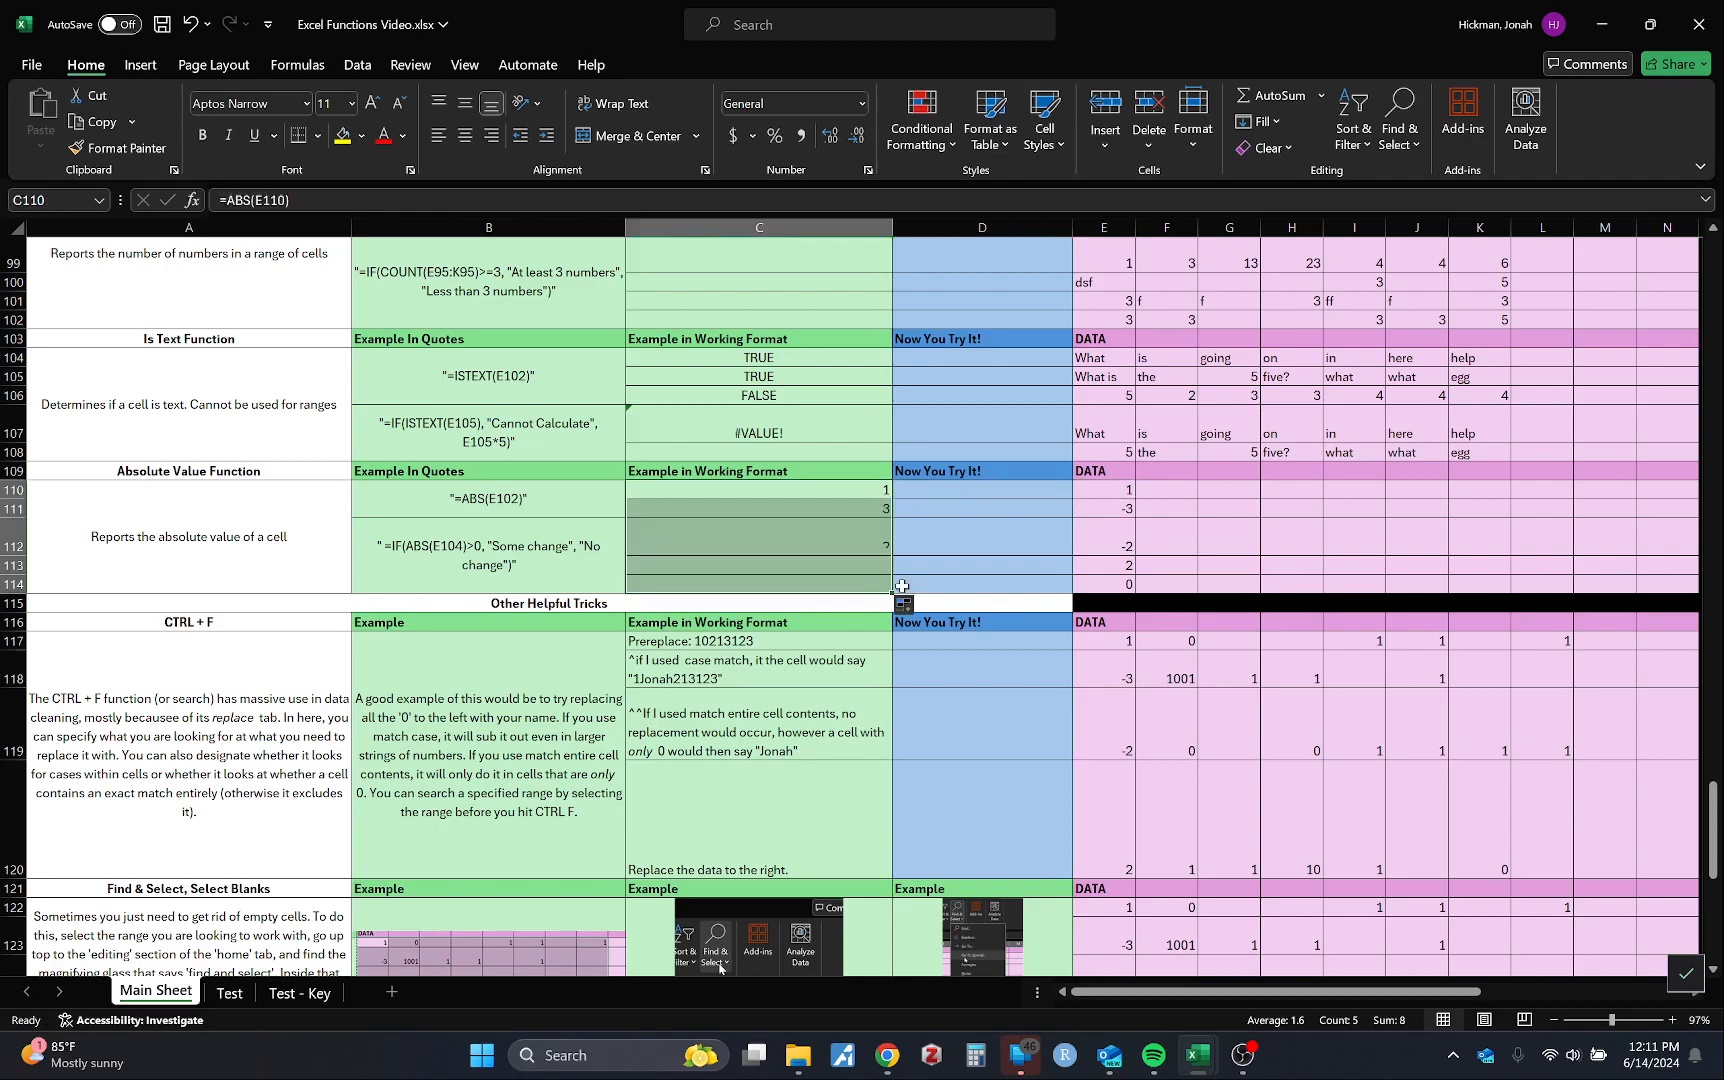
click(1157, 540)
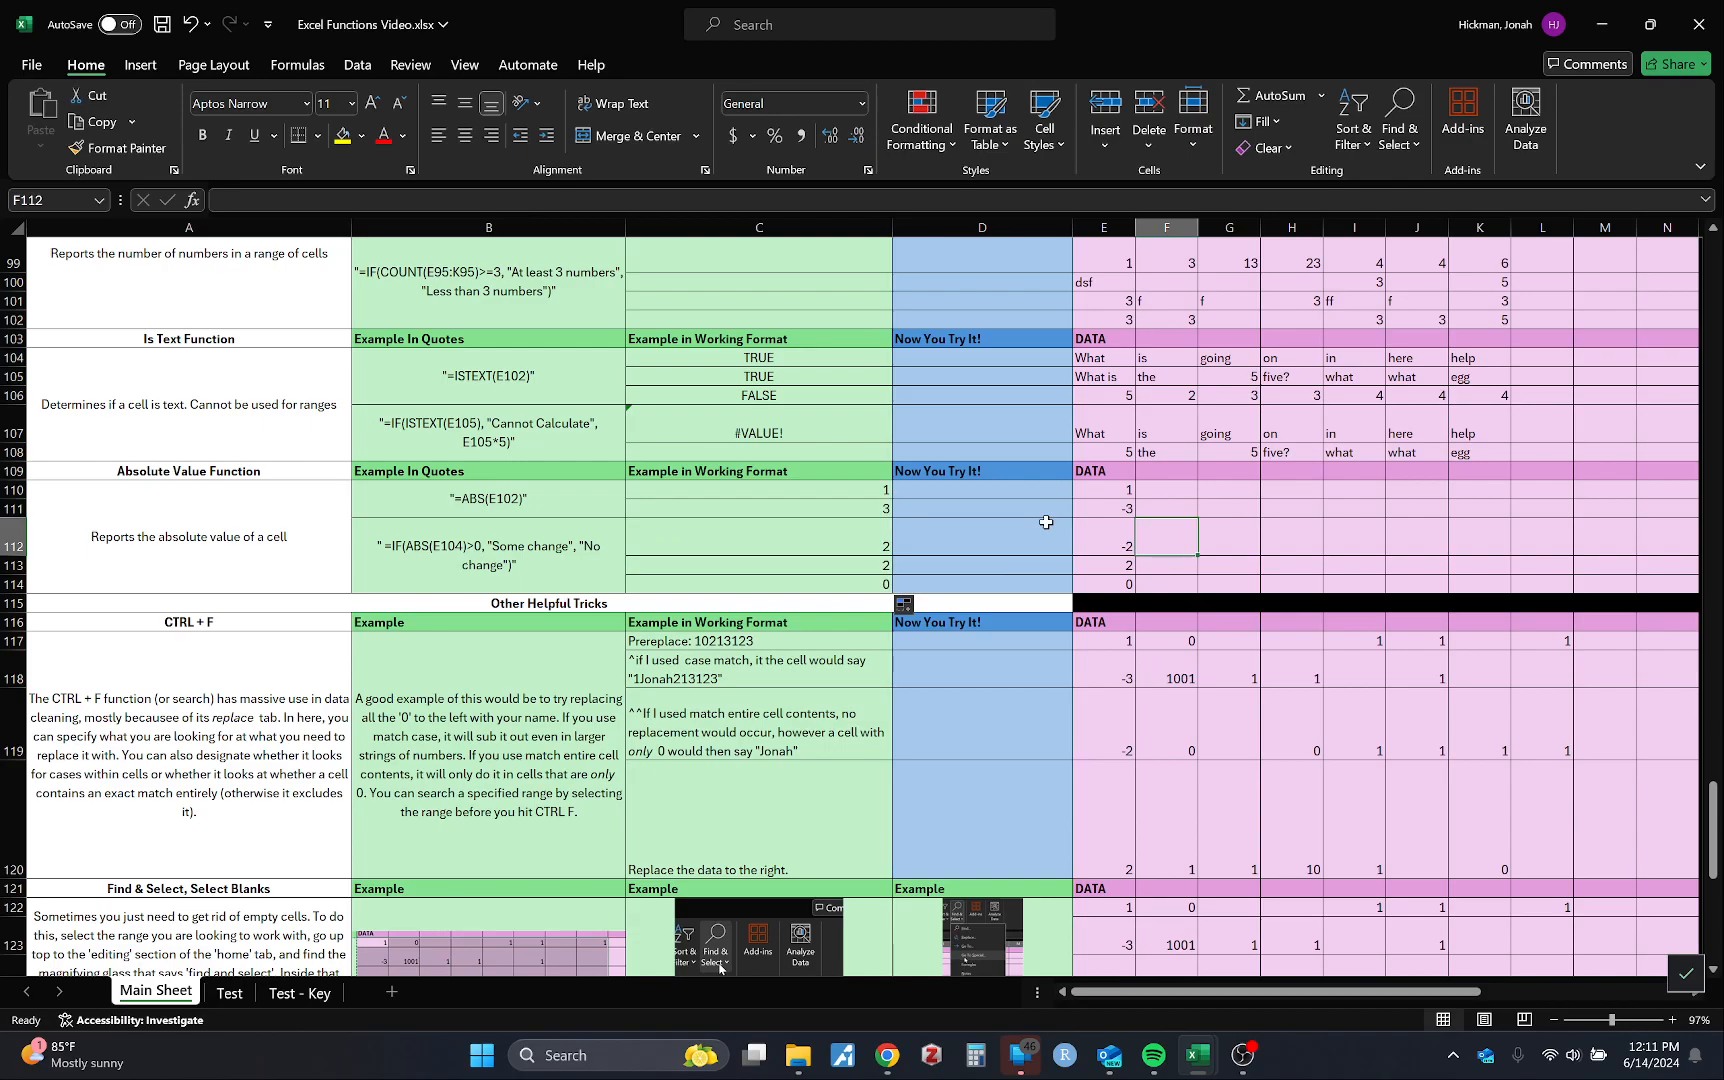
Step: Look over the sheet, checking cells C120, D119 and the #VALUE! result in C107
scroll(1045, 522, down, 3)
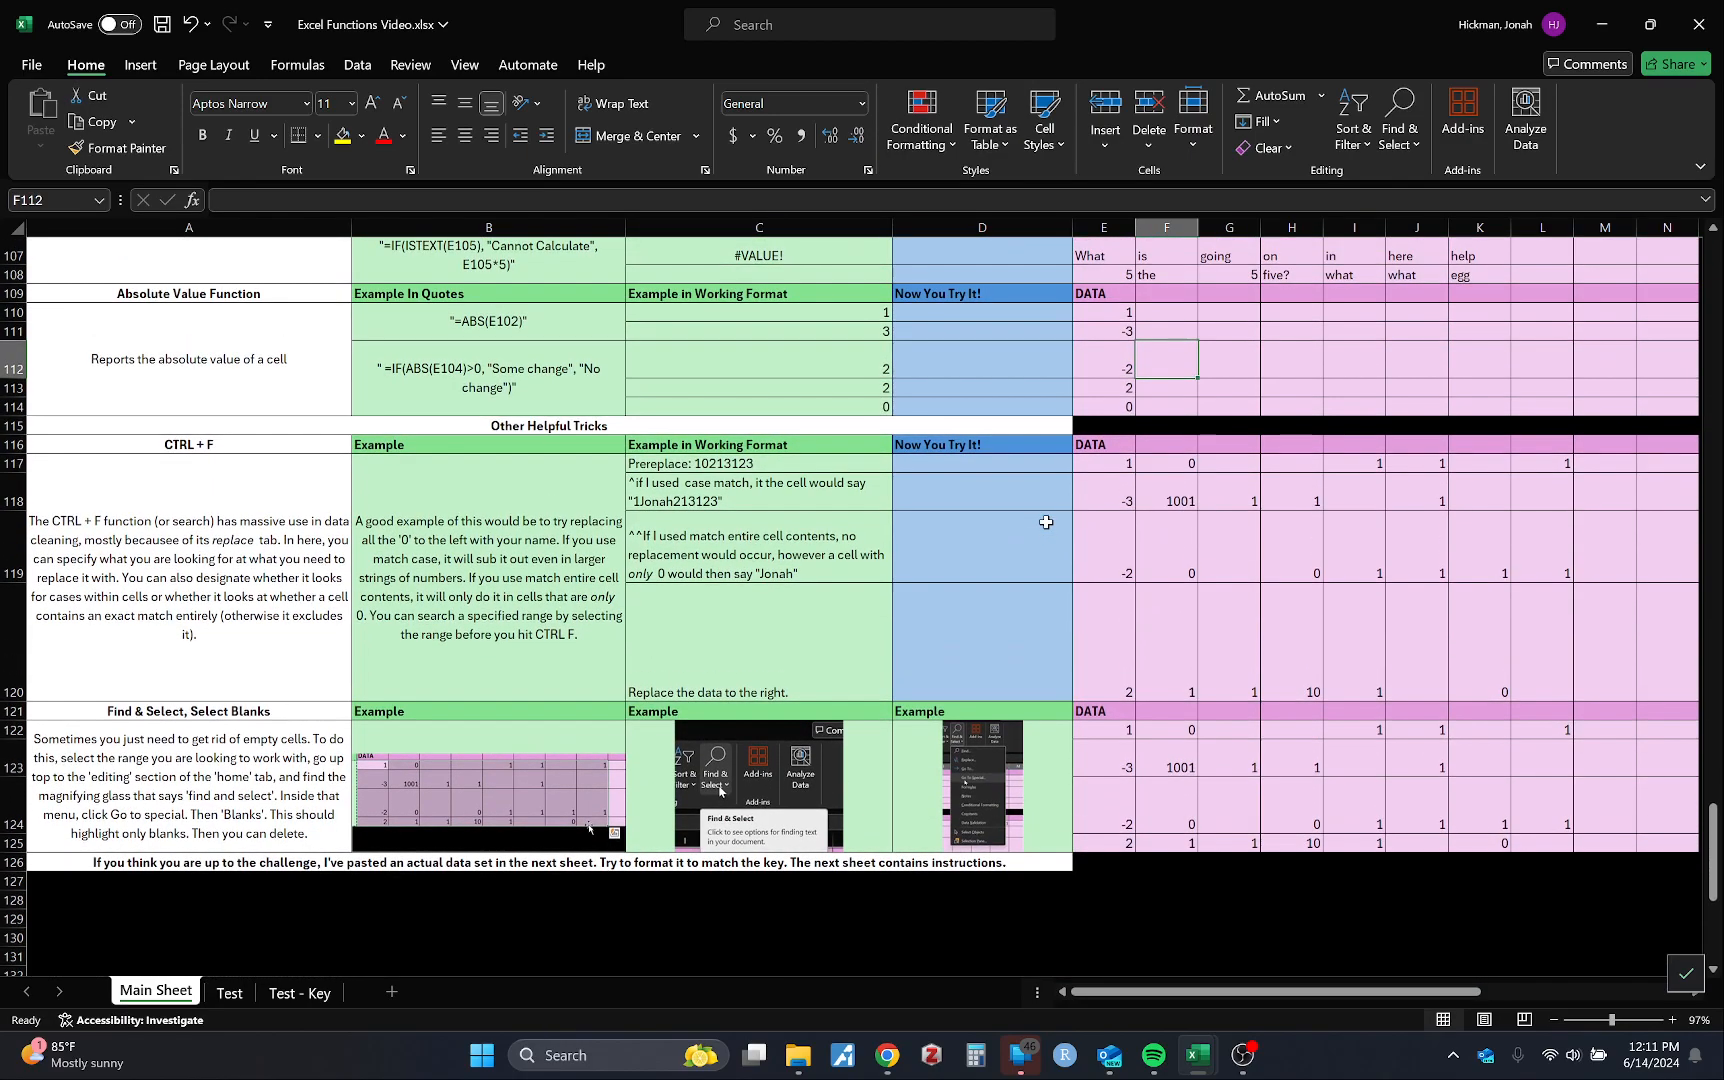
right_click(811, 668)
key(Escape)
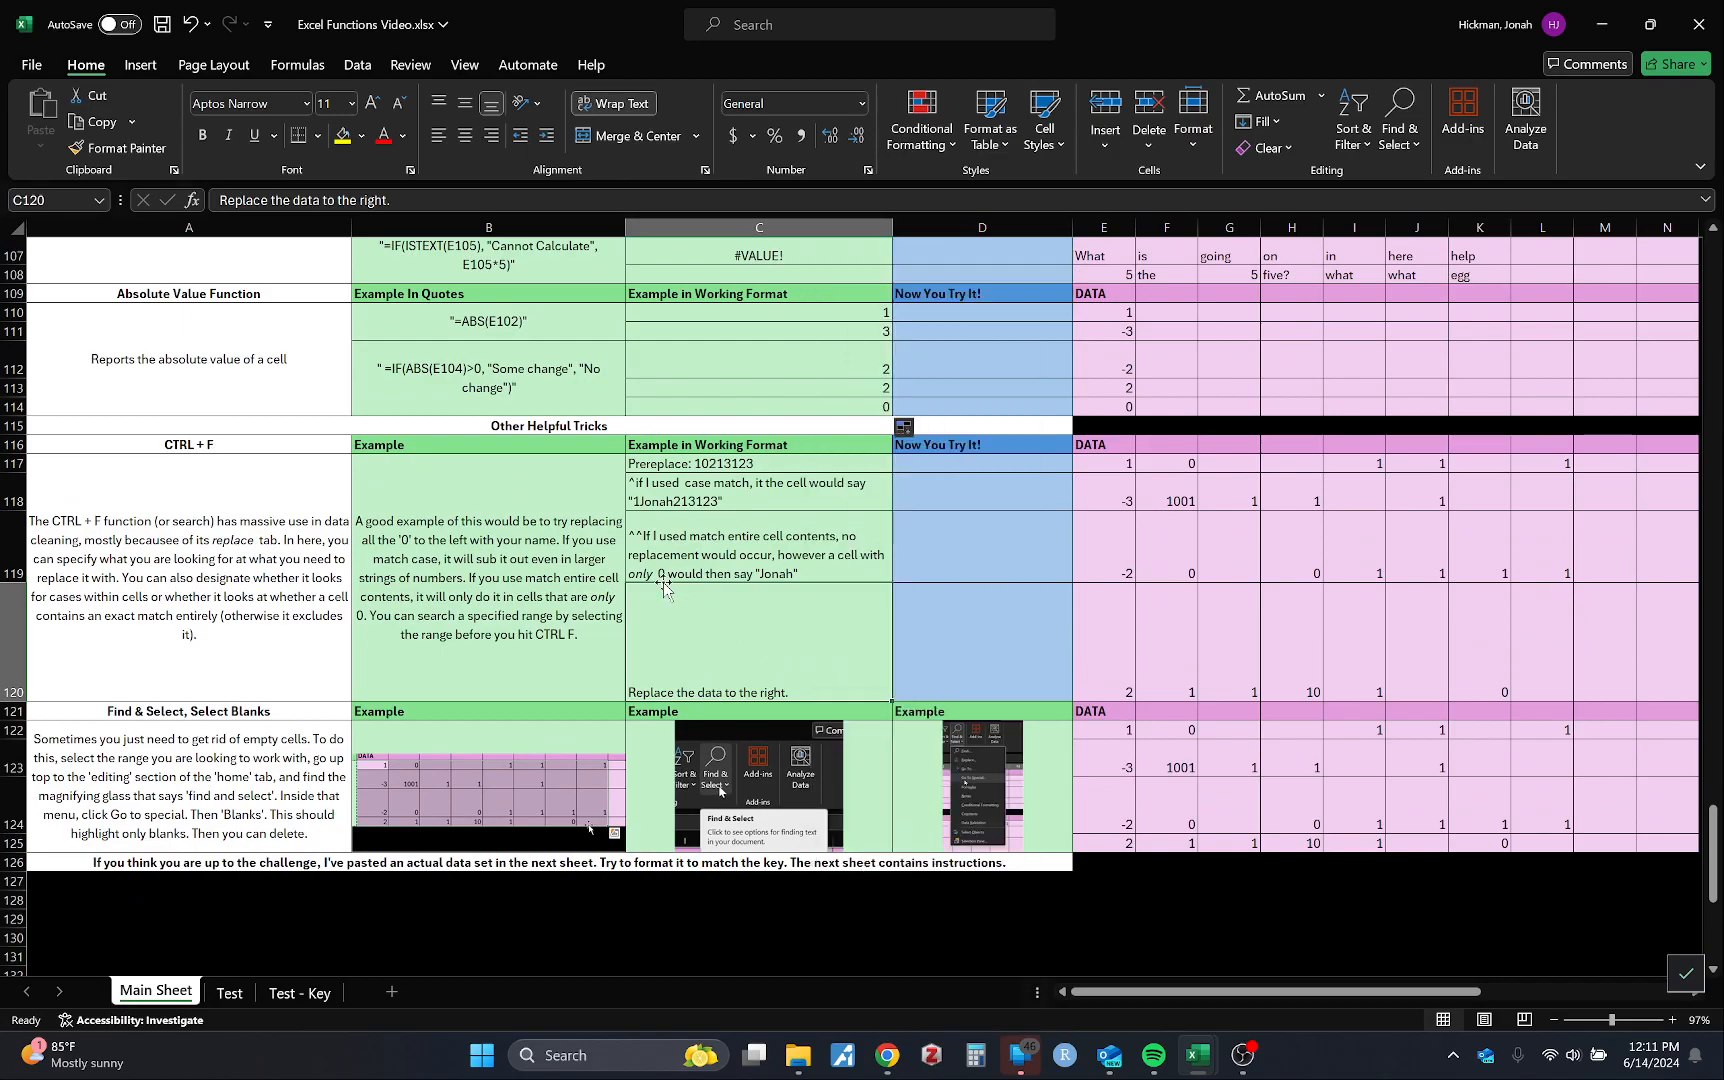
click(937, 515)
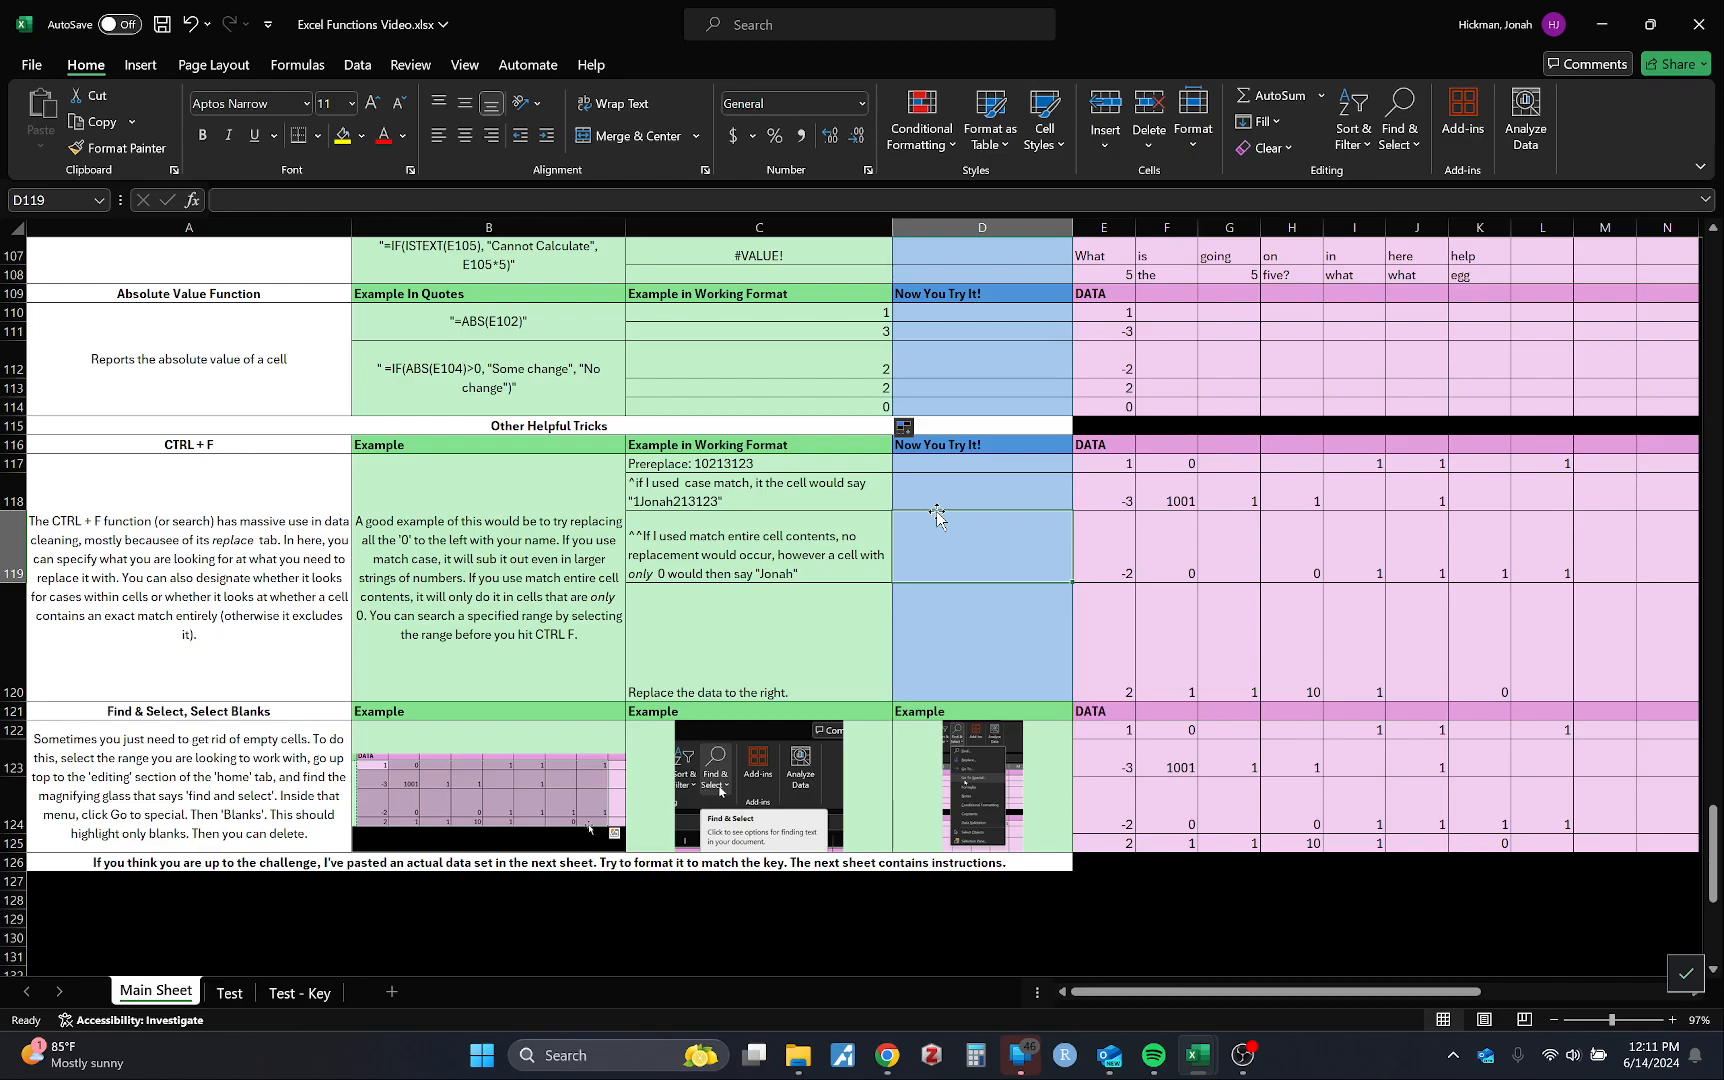
scroll(937, 515, up, 2)
click(793, 360)
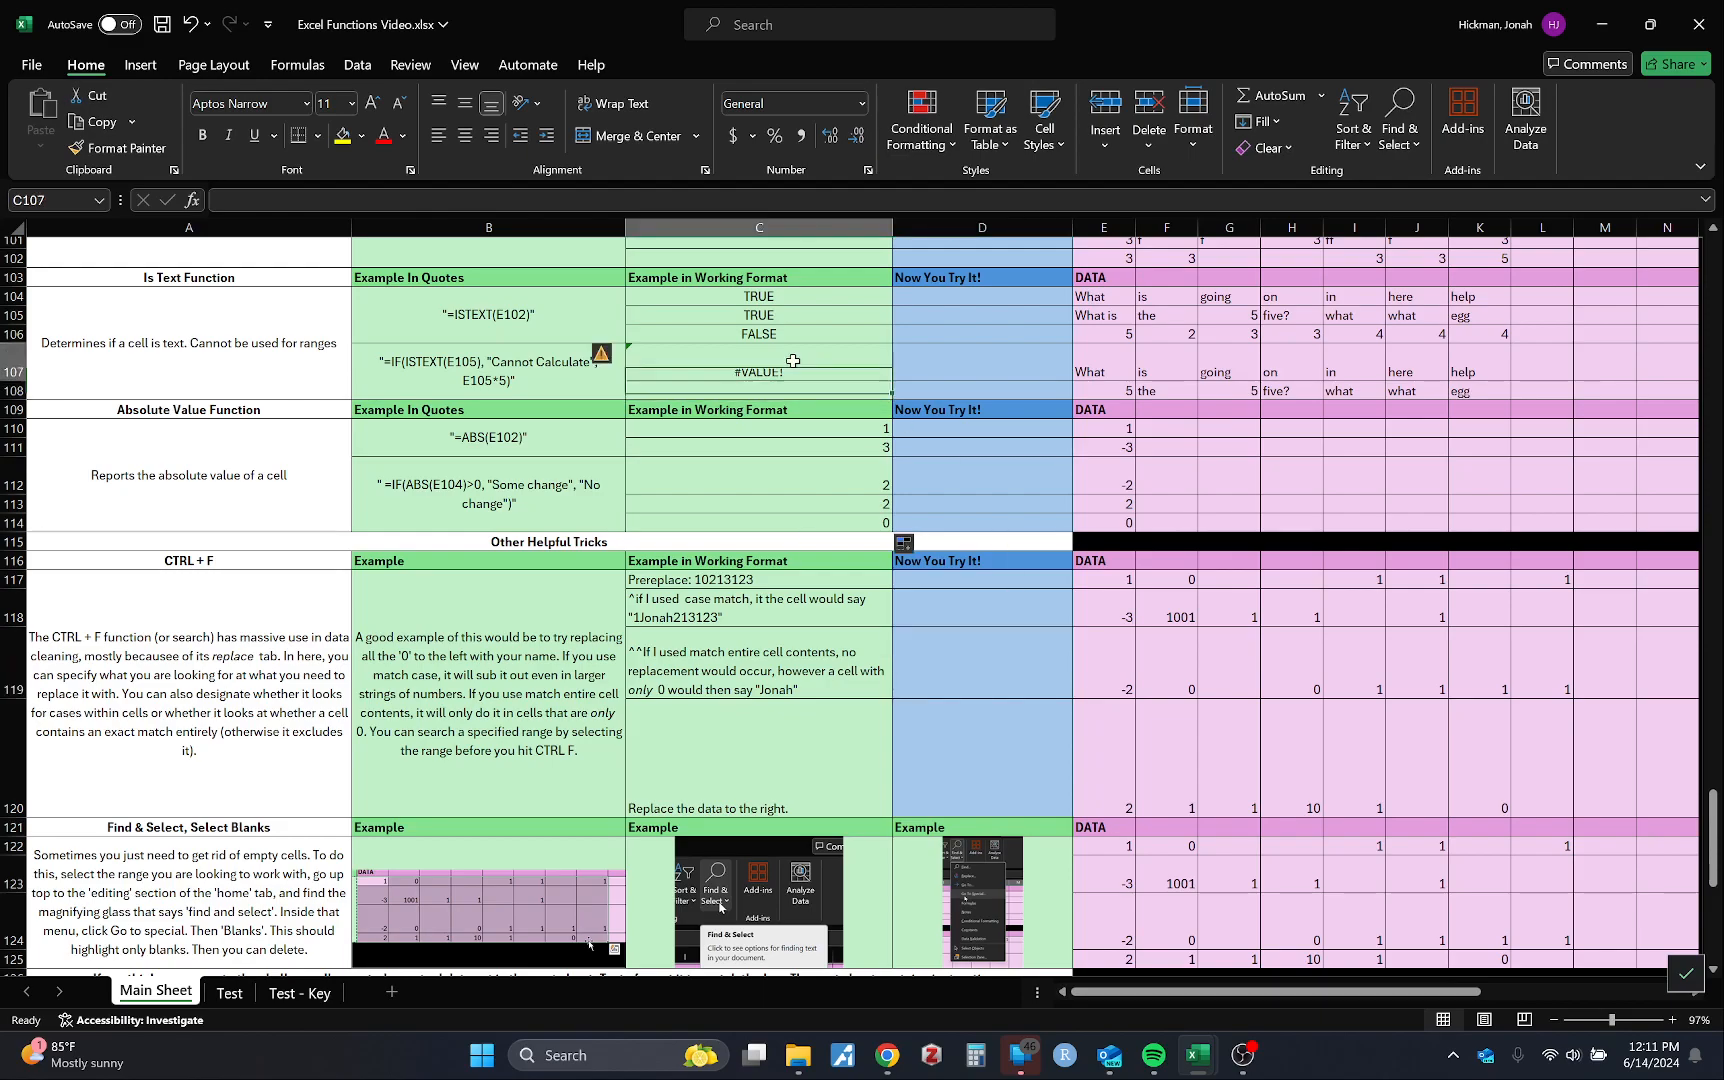
scroll(893, 540, down, 2)
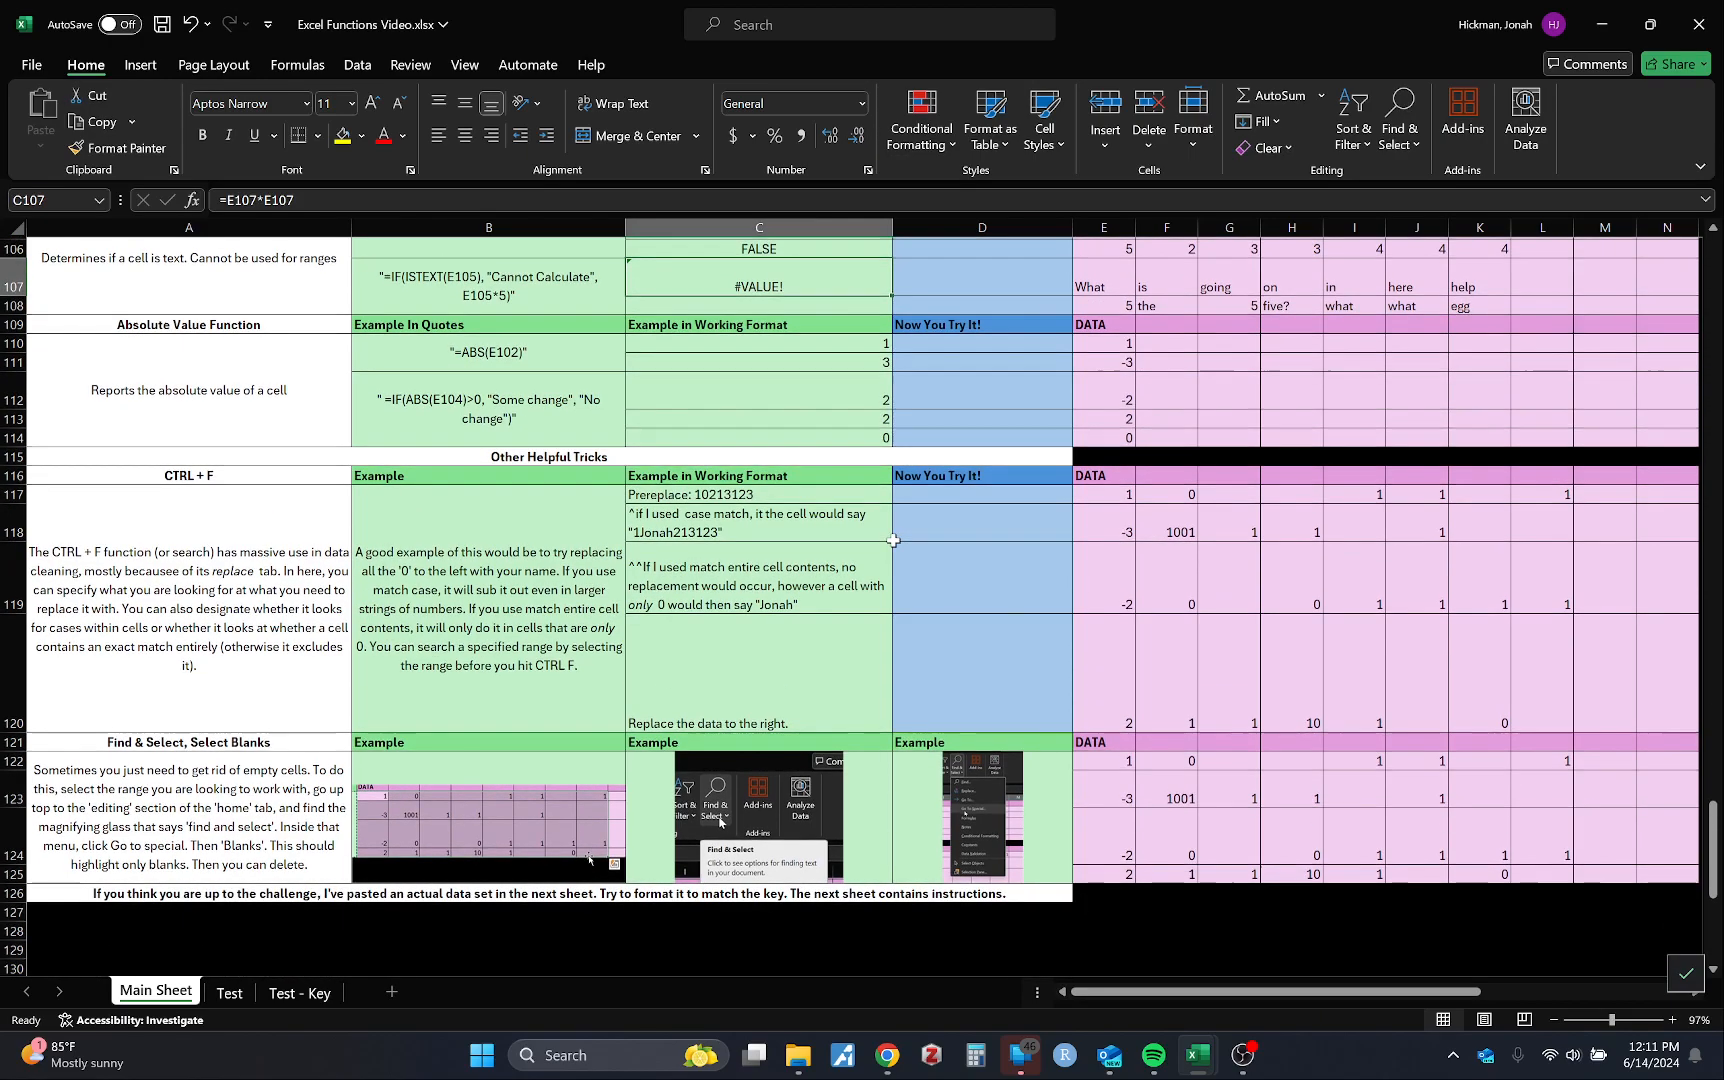
scroll(893, 540, right, 1)
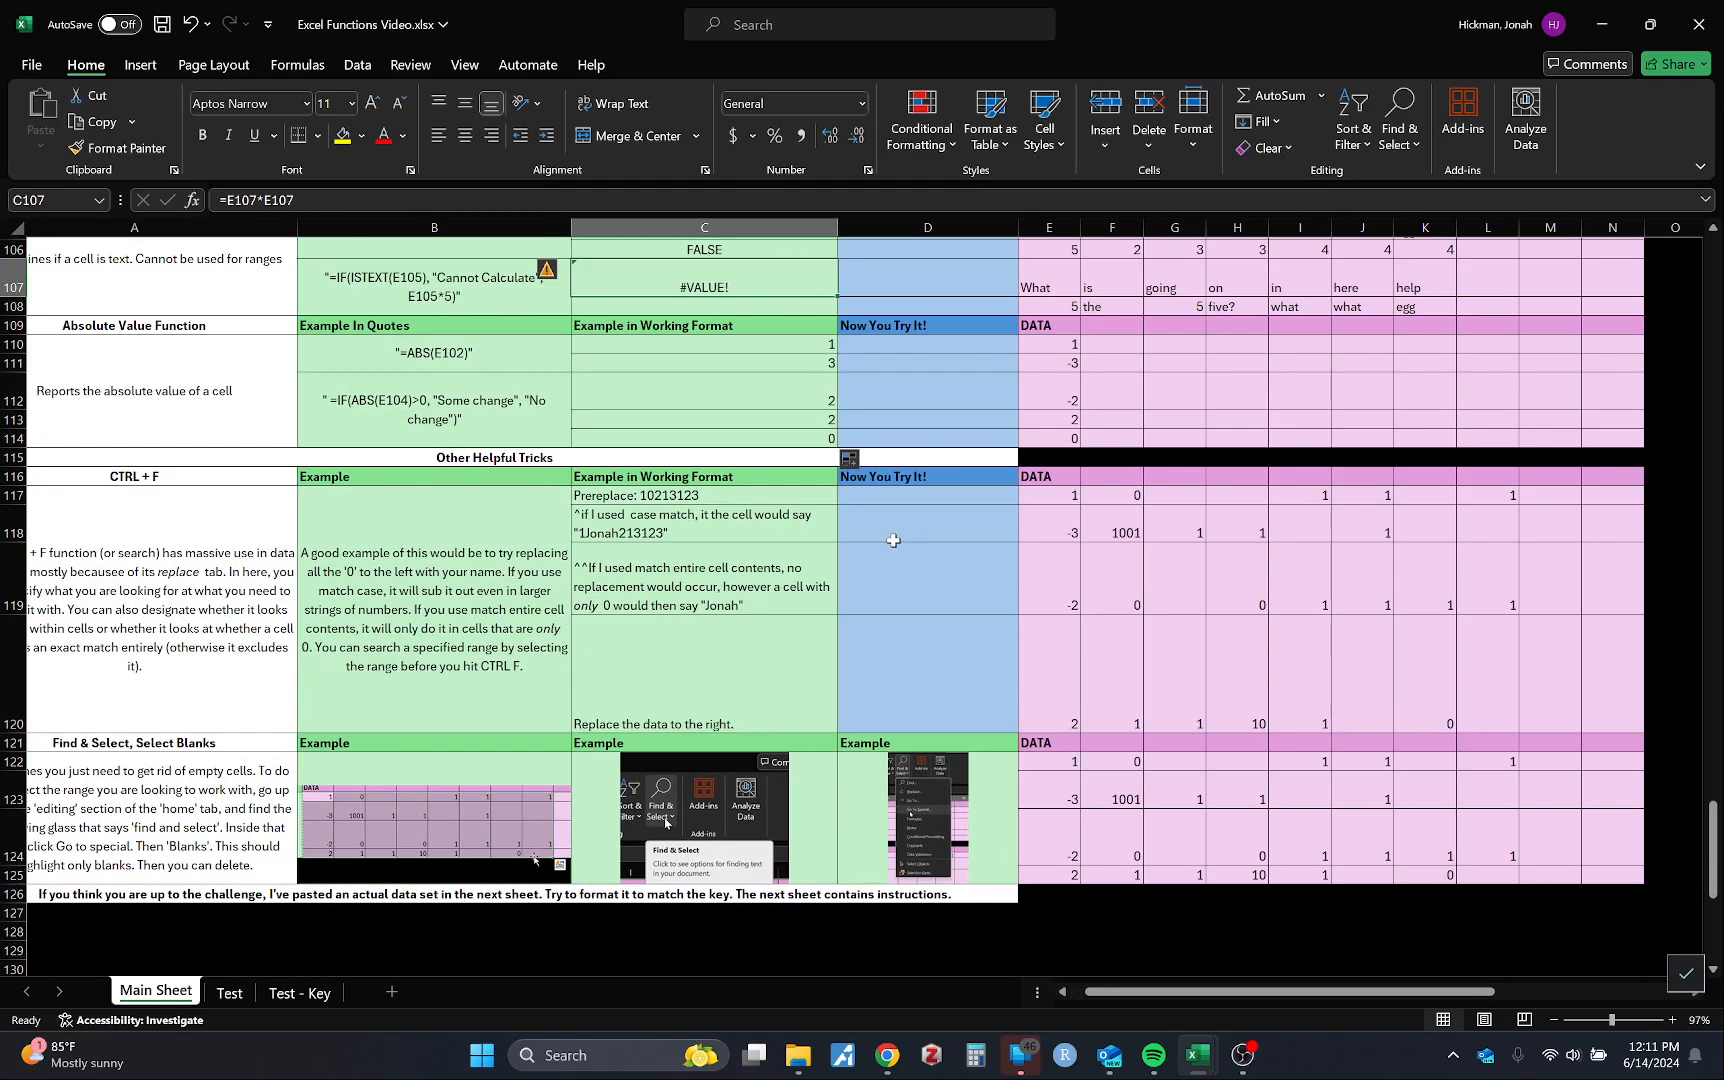
scroll(1079, 616, left, 1)
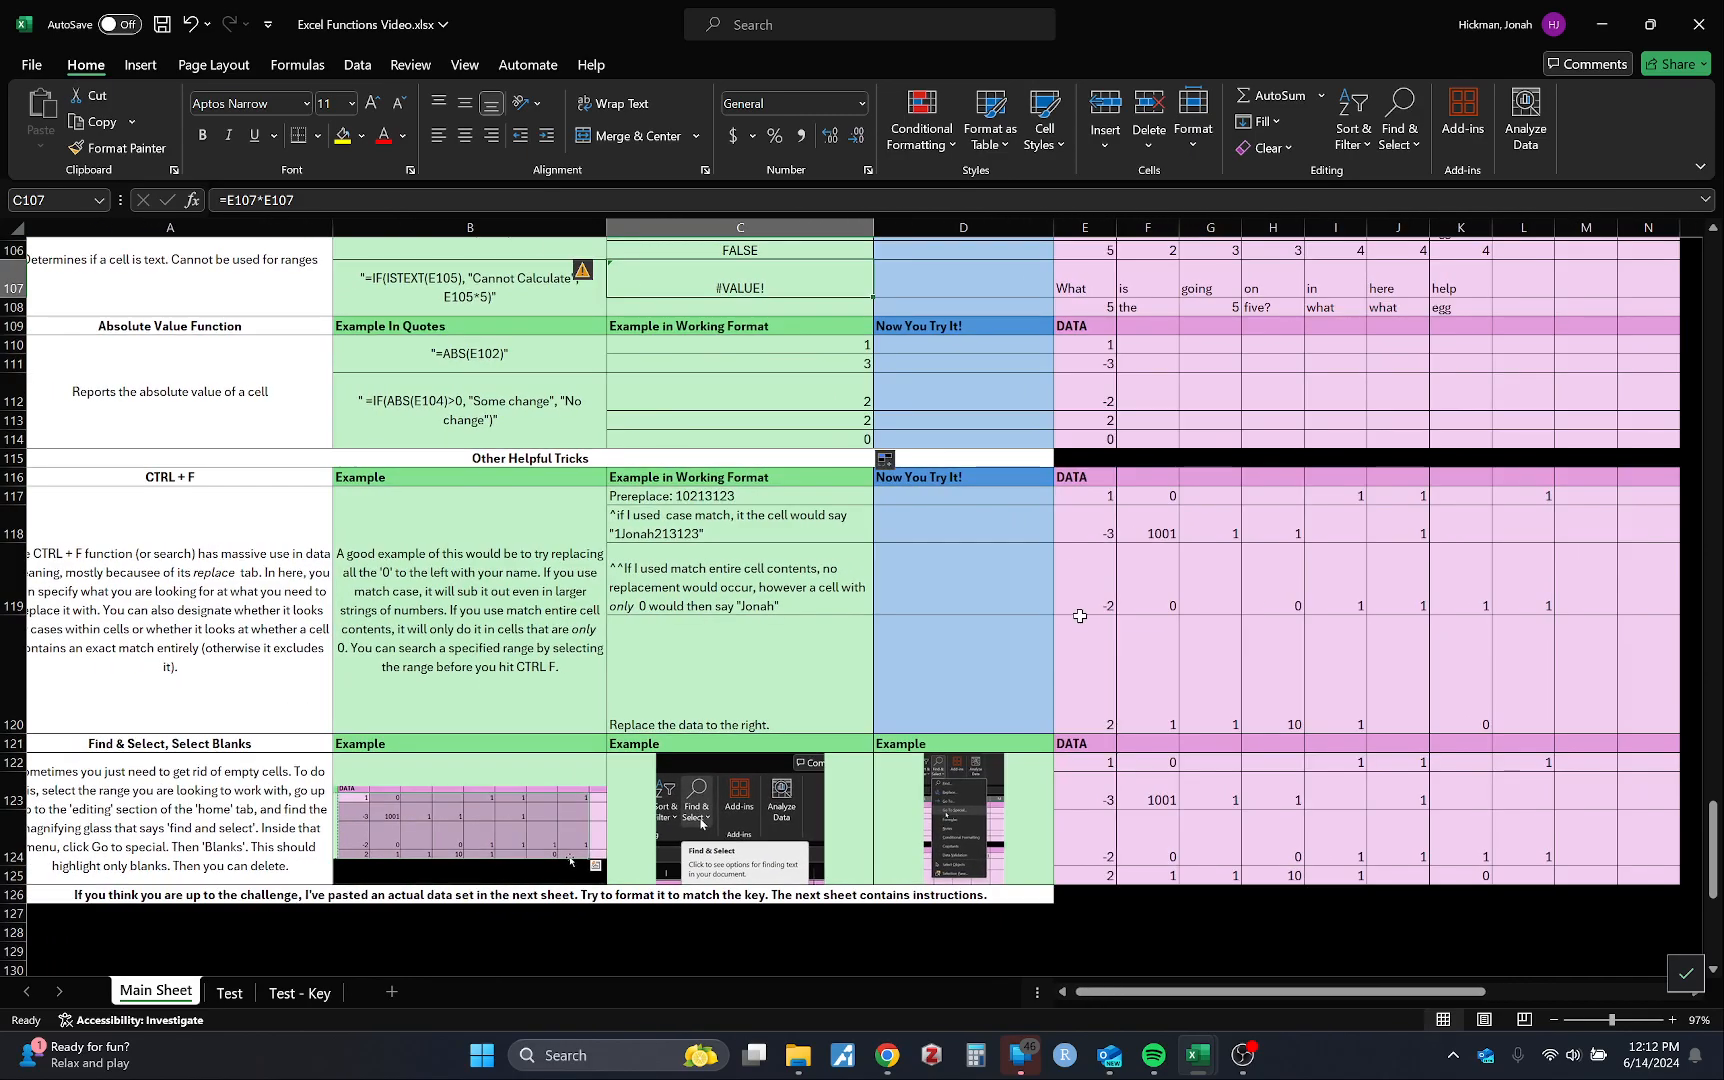
scroll(1079, 616, right, 2)
scroll(1110, 570, left, 3)
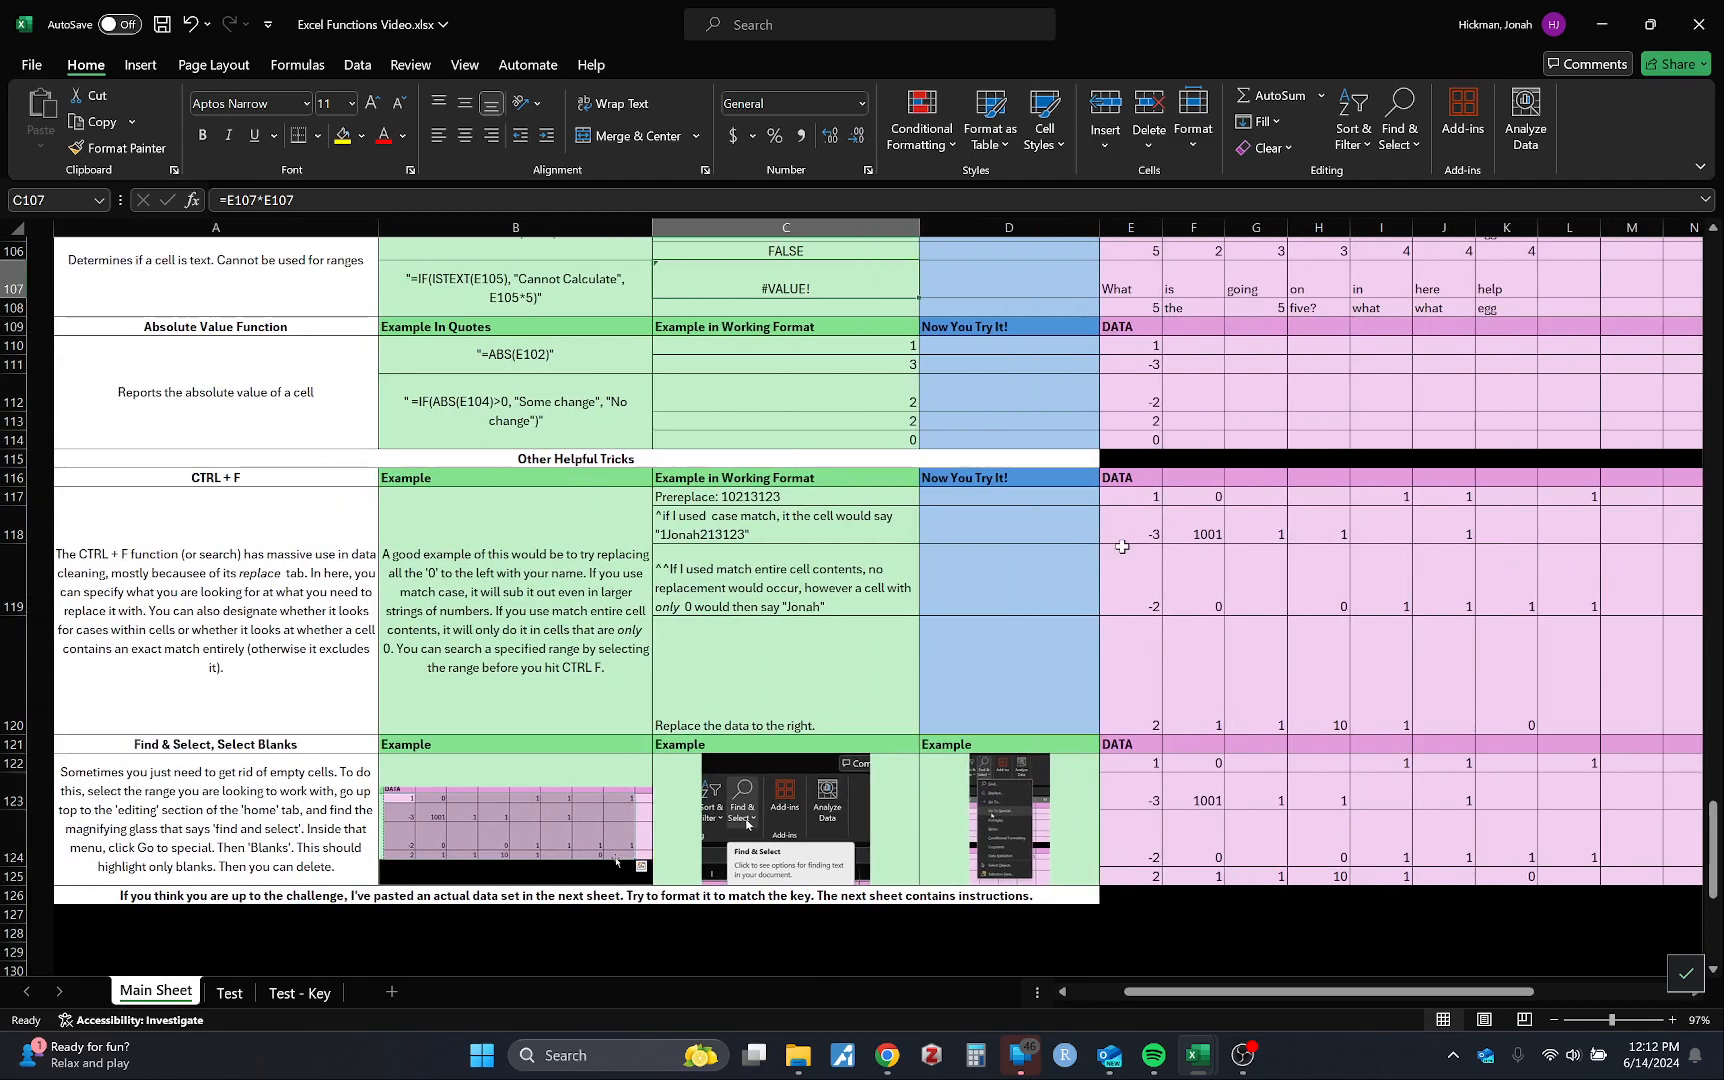
Step: Select the data block from E117 through N120
click(1090, 500)
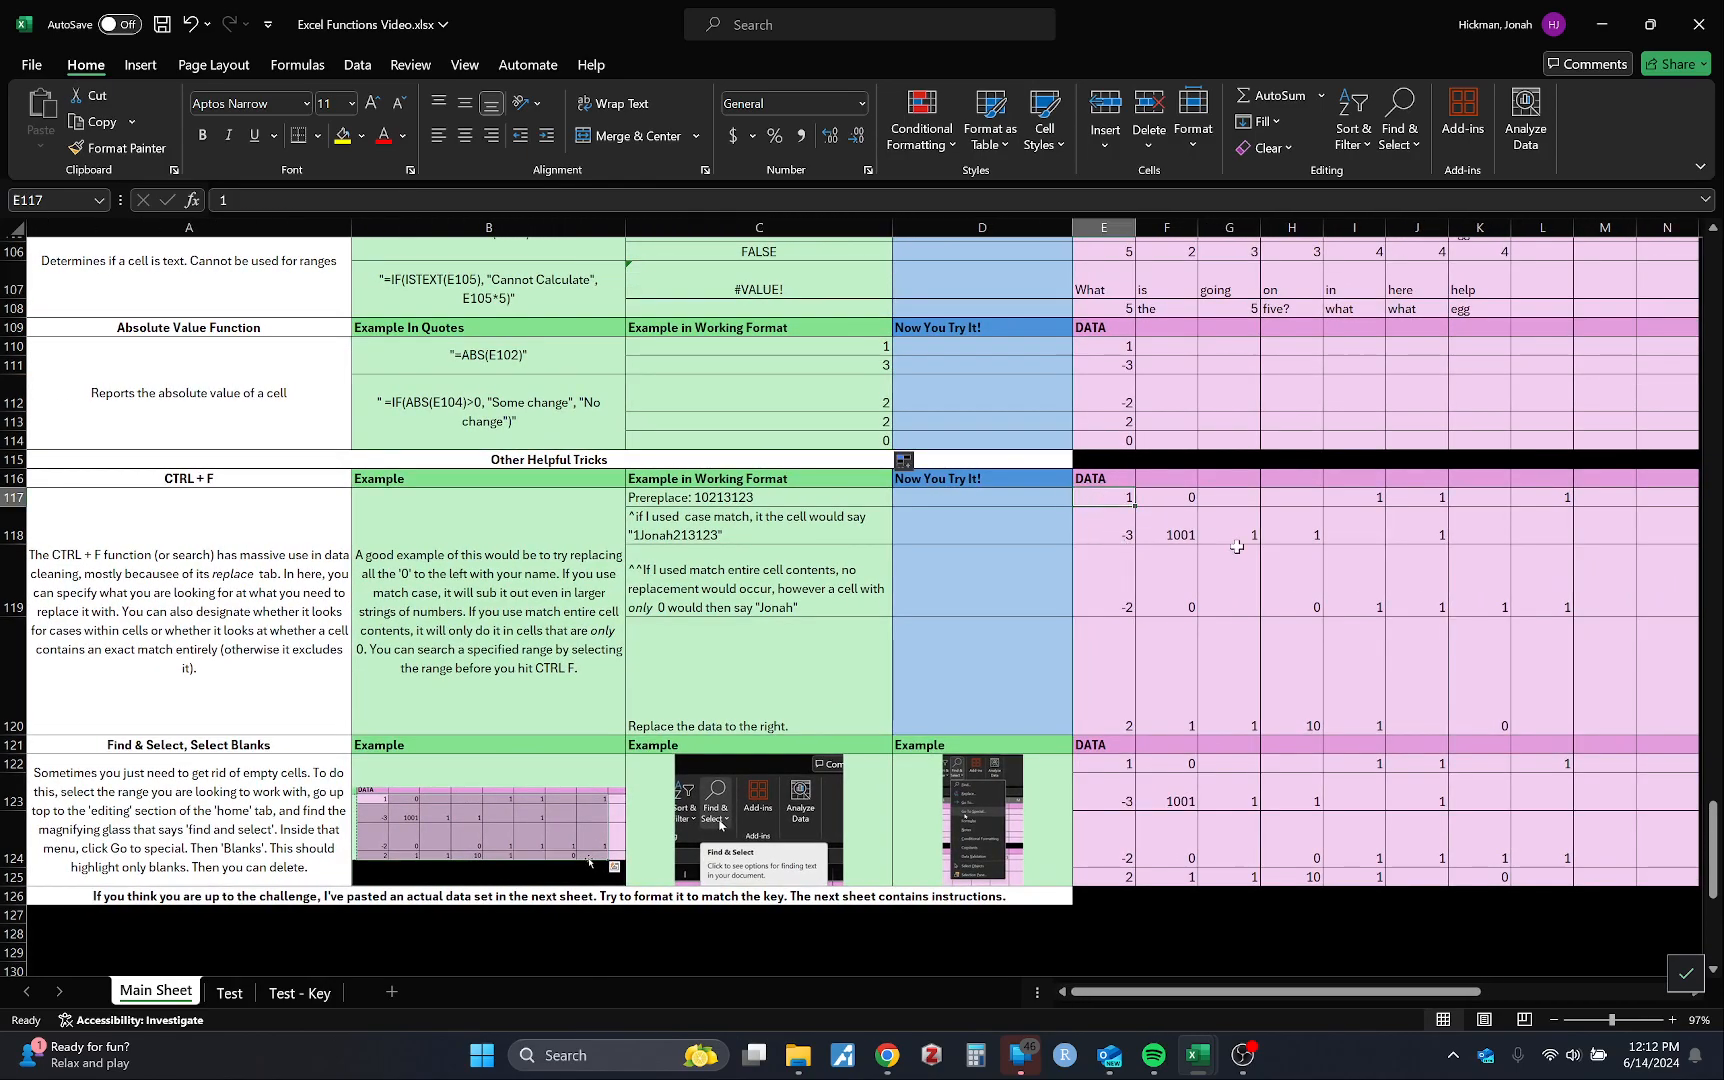
scroll(1237, 547, right, 2)
scroll(1240, 545, left, 2)
scroll(1300, 600, right, 5)
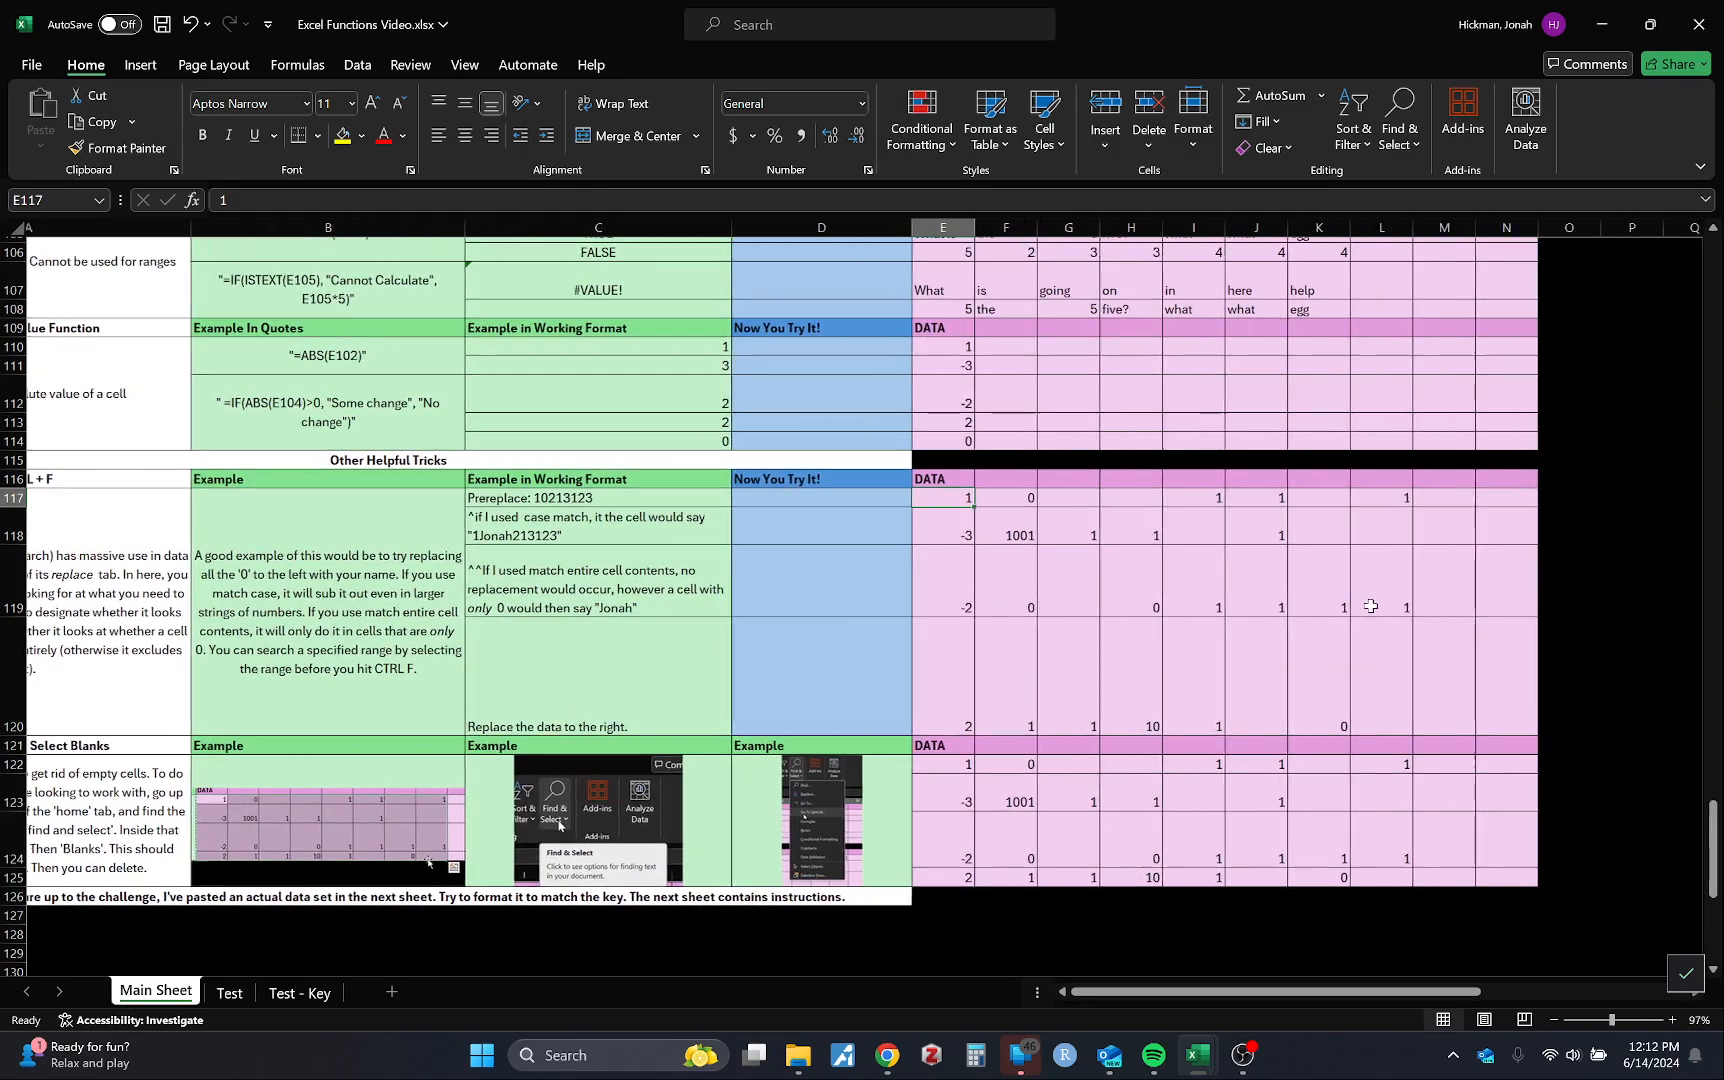
shift+click(1486, 707)
scroll(1216, 688, left, 3)
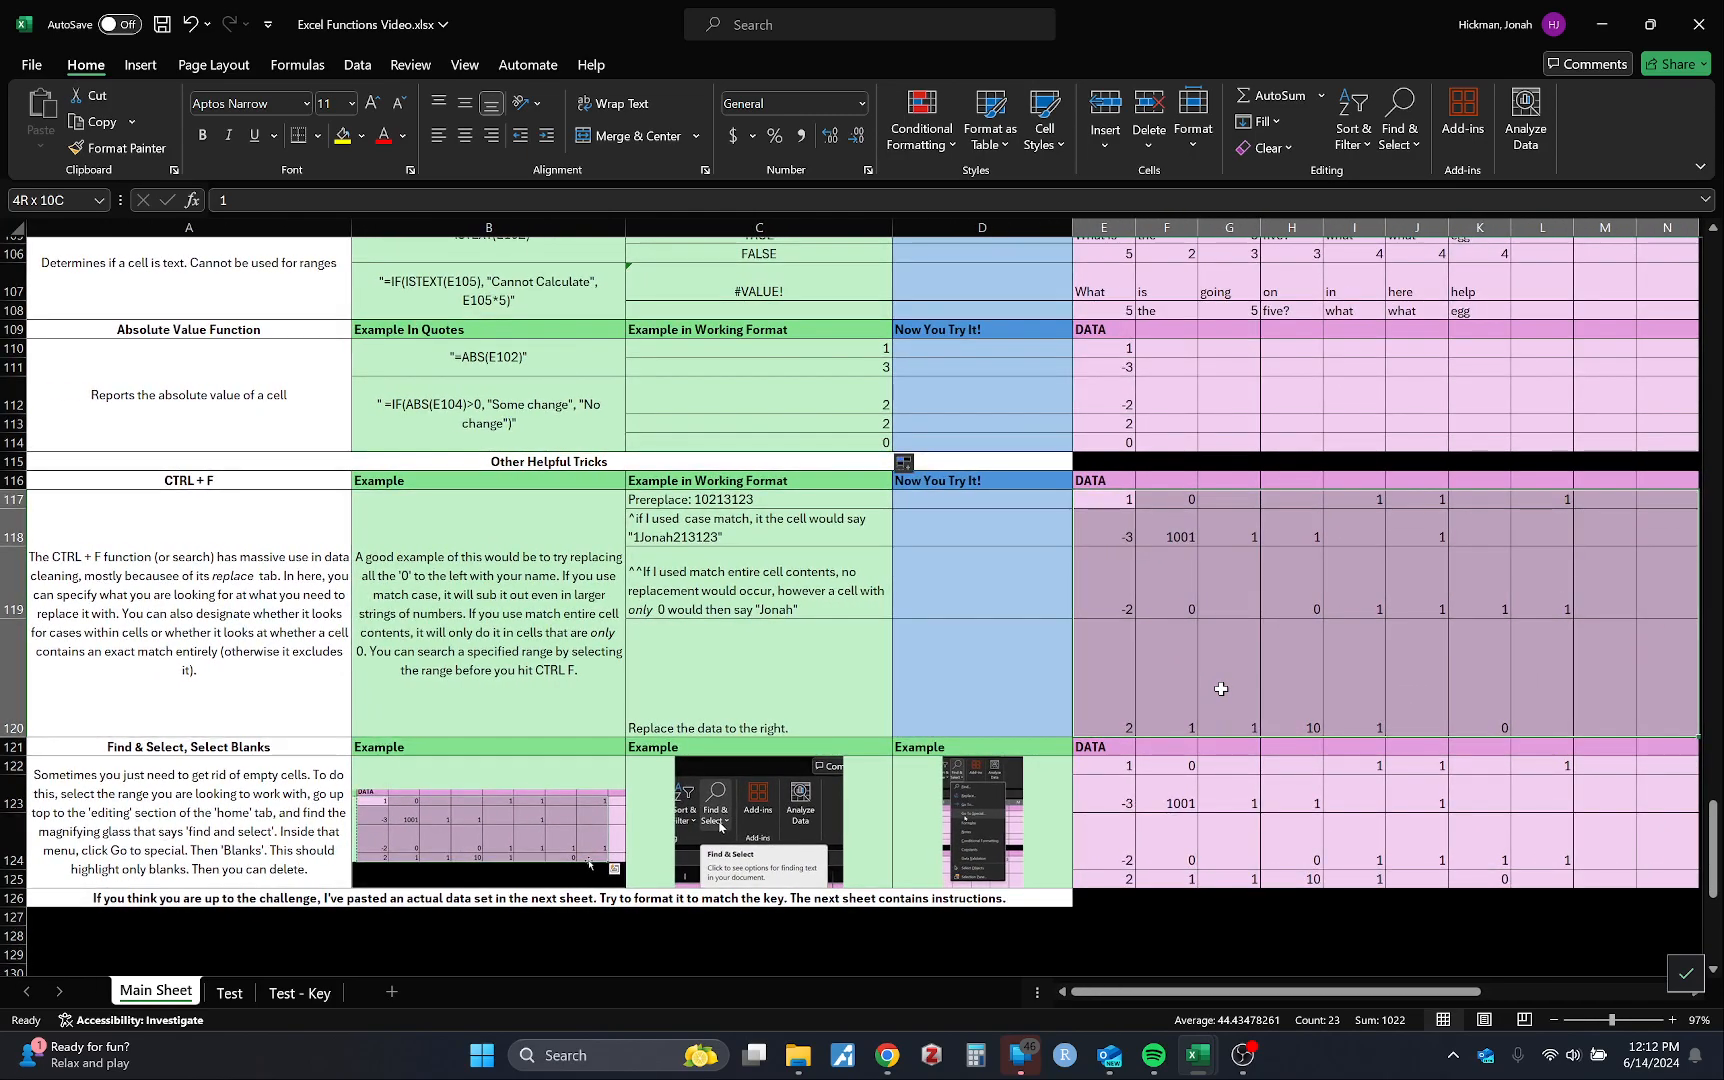
Step: Set up Replace on the CTRL + F data block to find 0 and substitute your first name
key(ctrl+f)
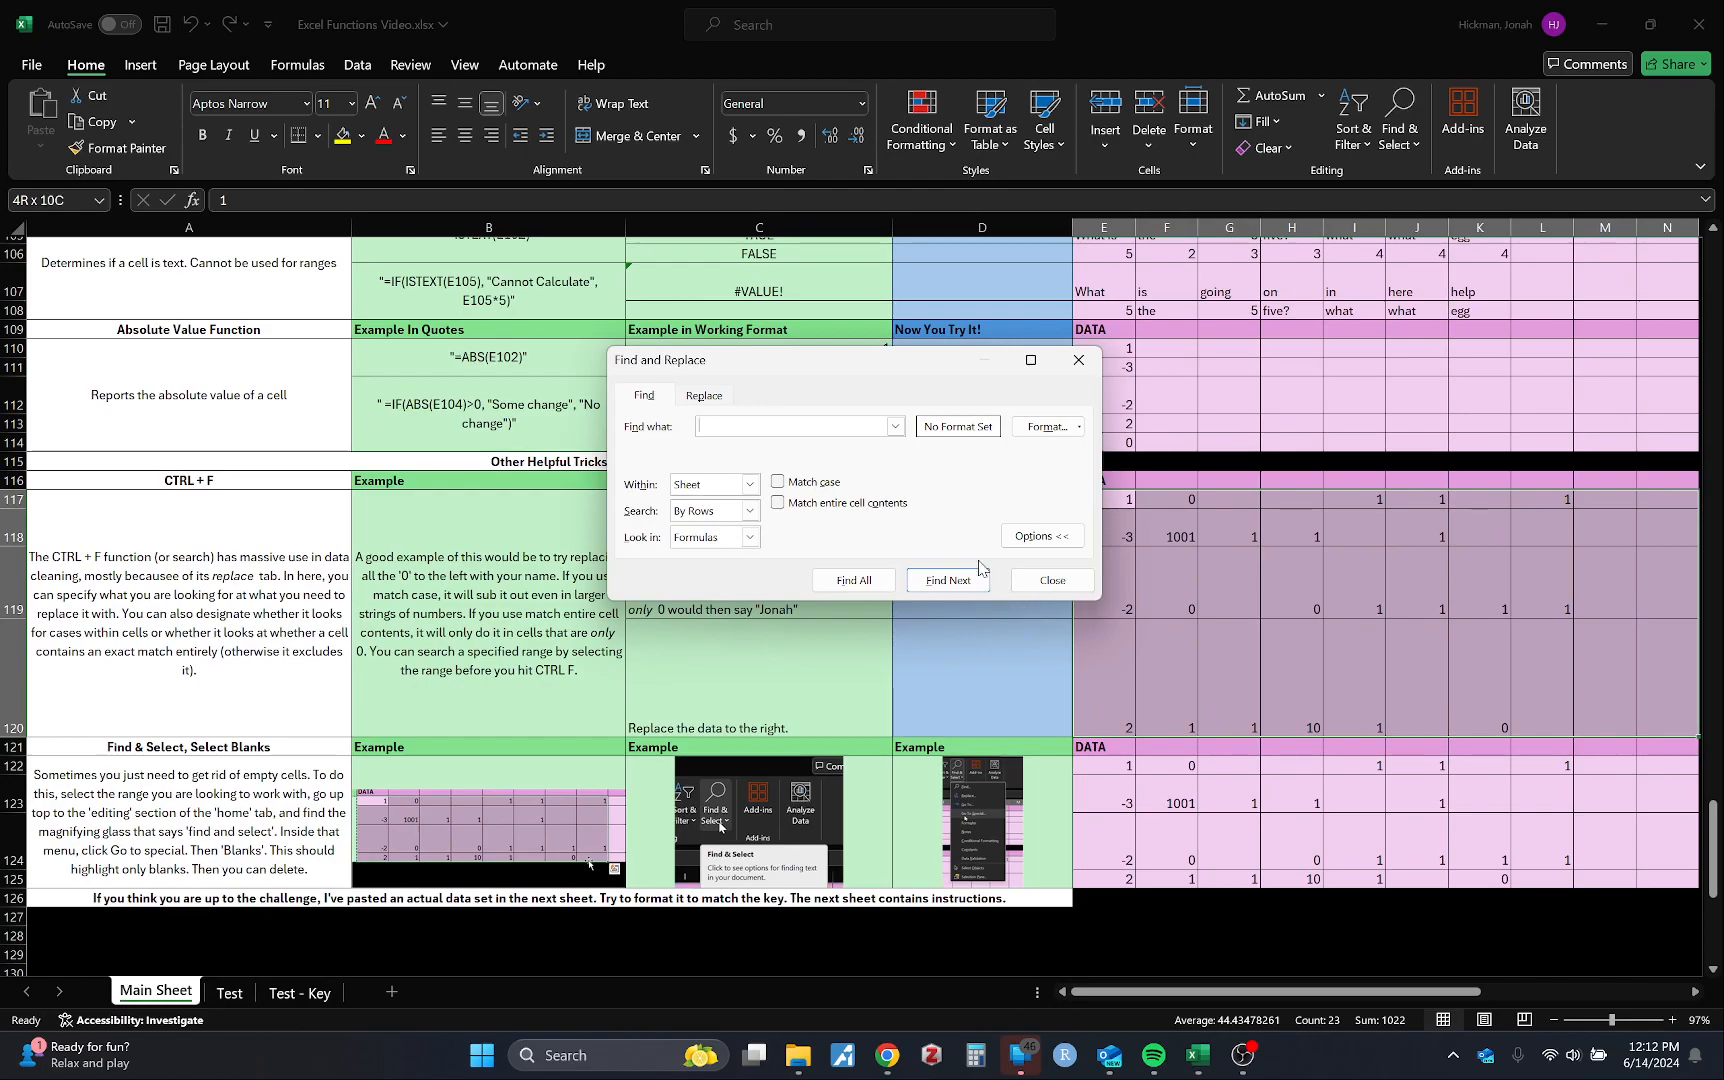
click(704, 396)
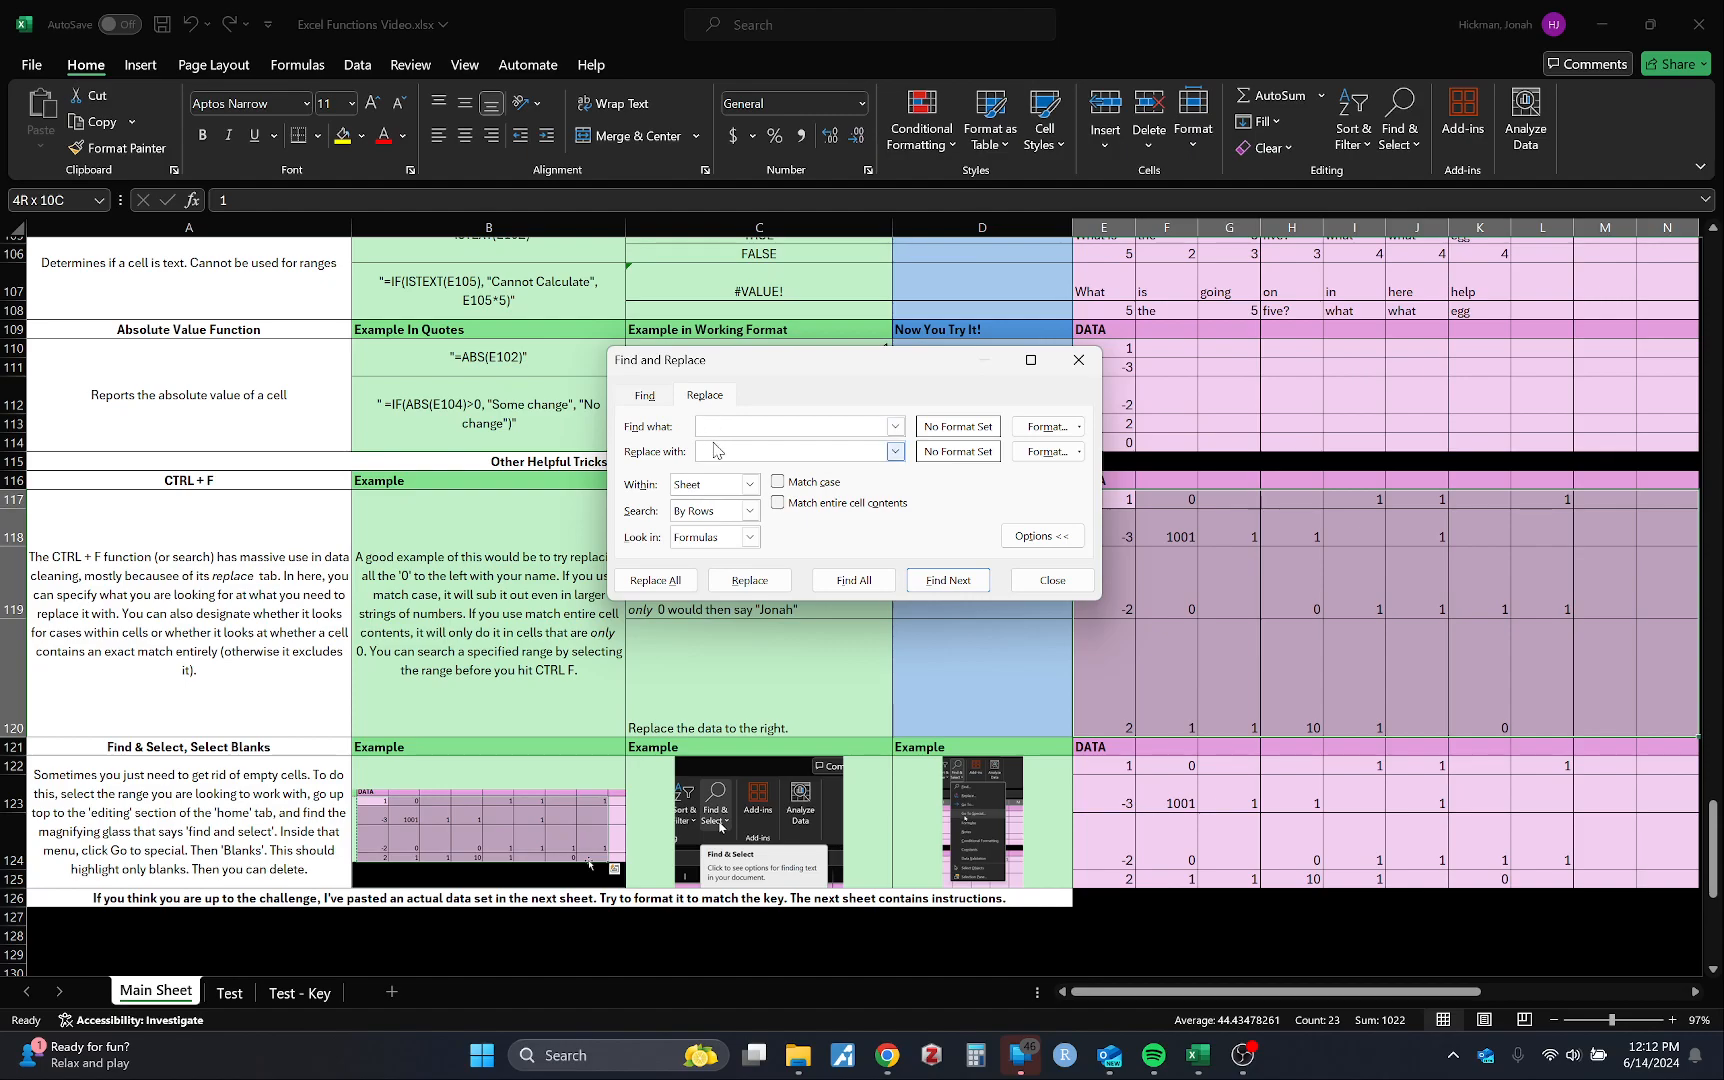
click(712, 427)
drag(826, 360, 582, 326)
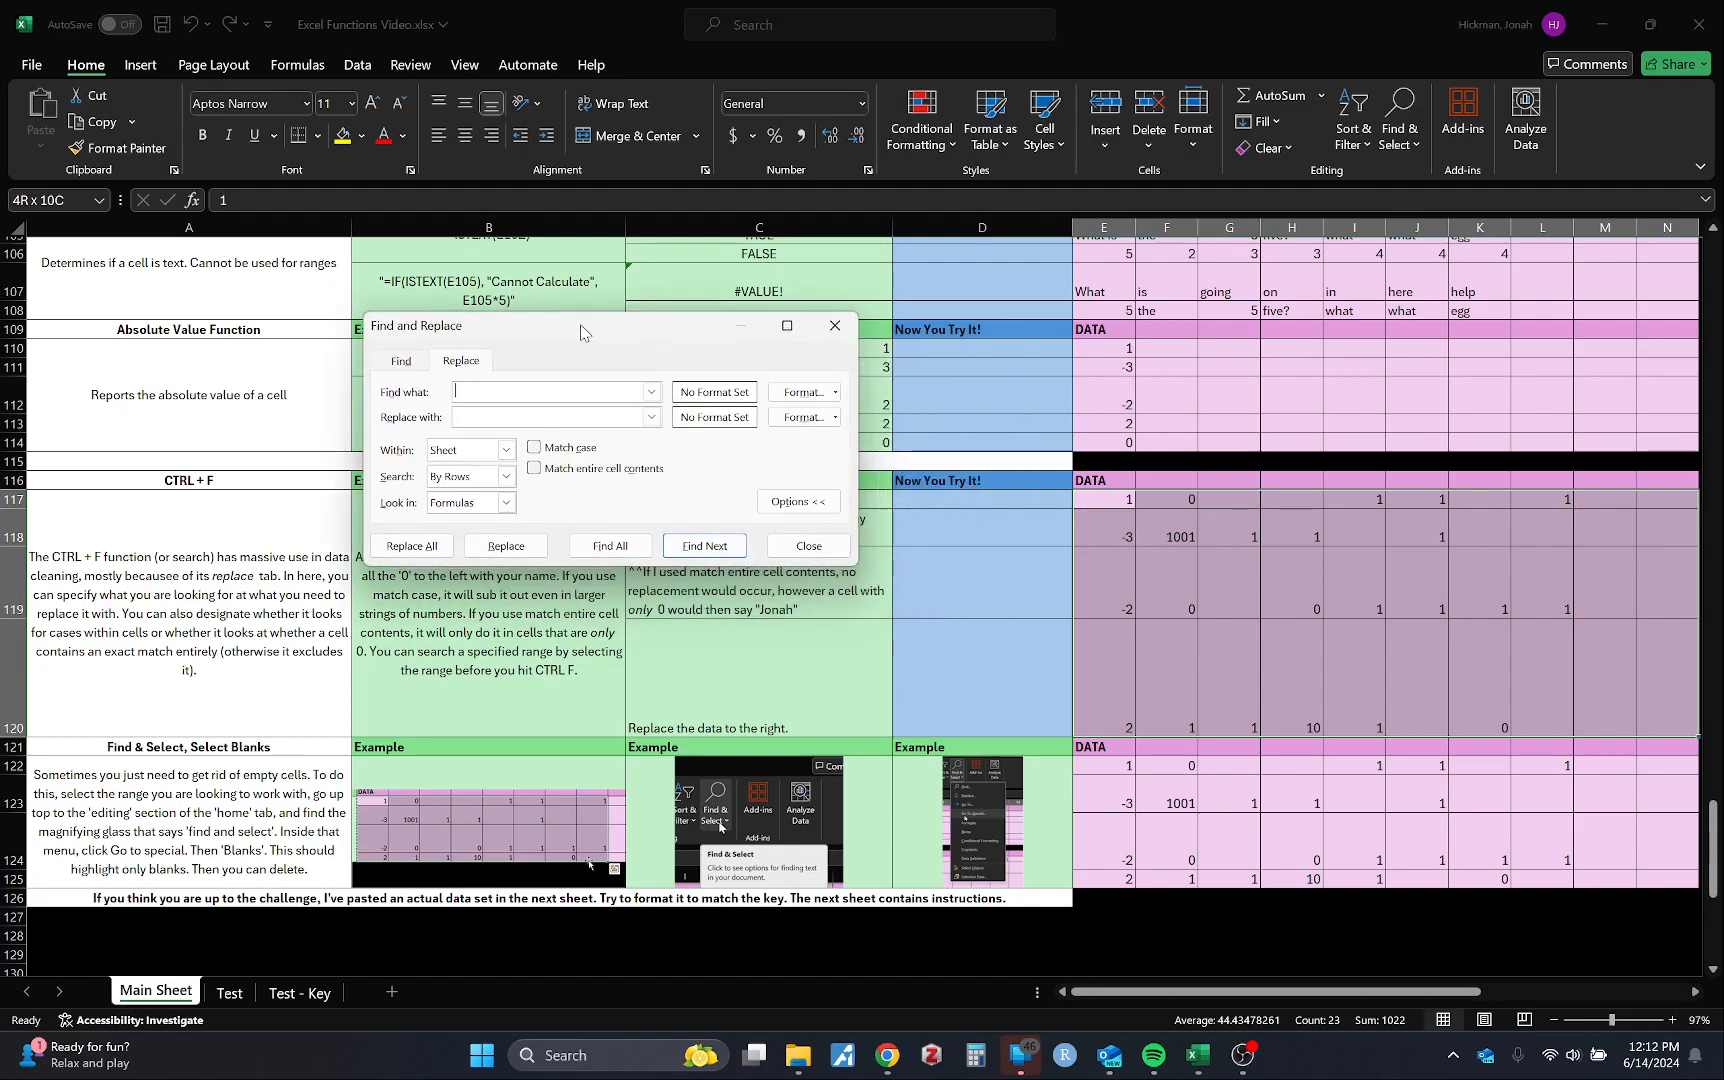
click(527, 415)
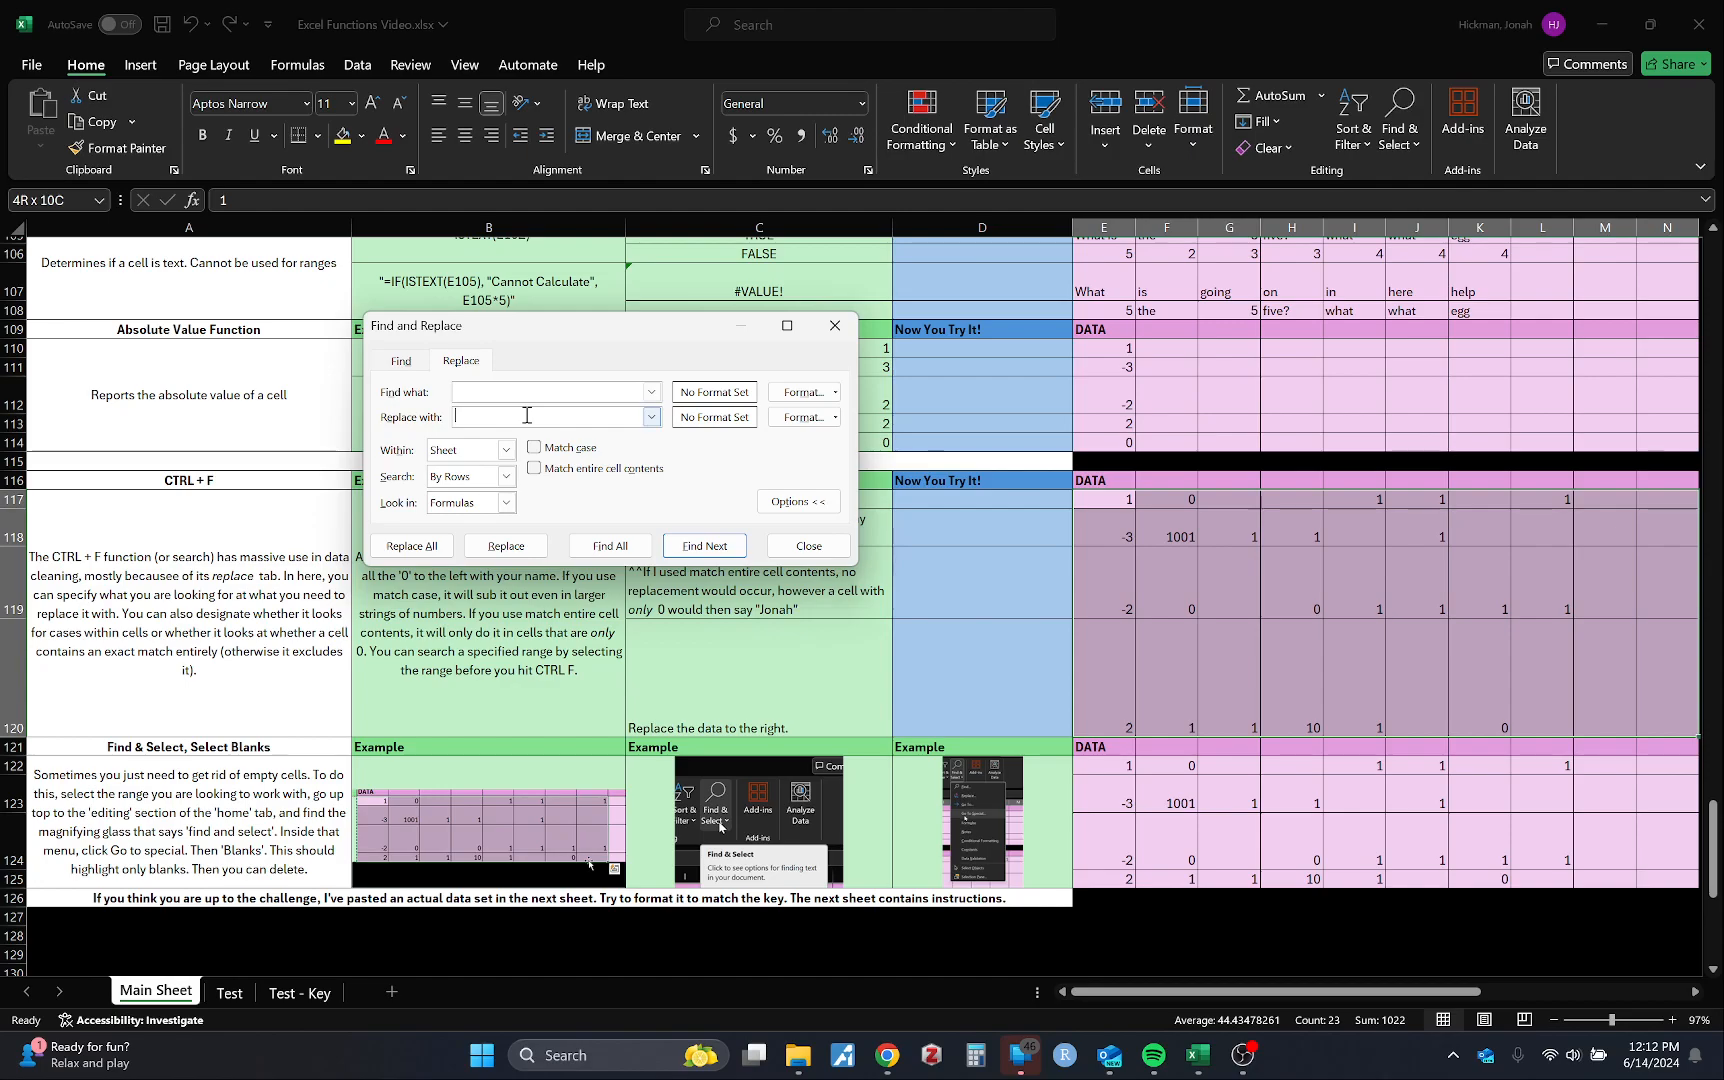
click(494, 388)
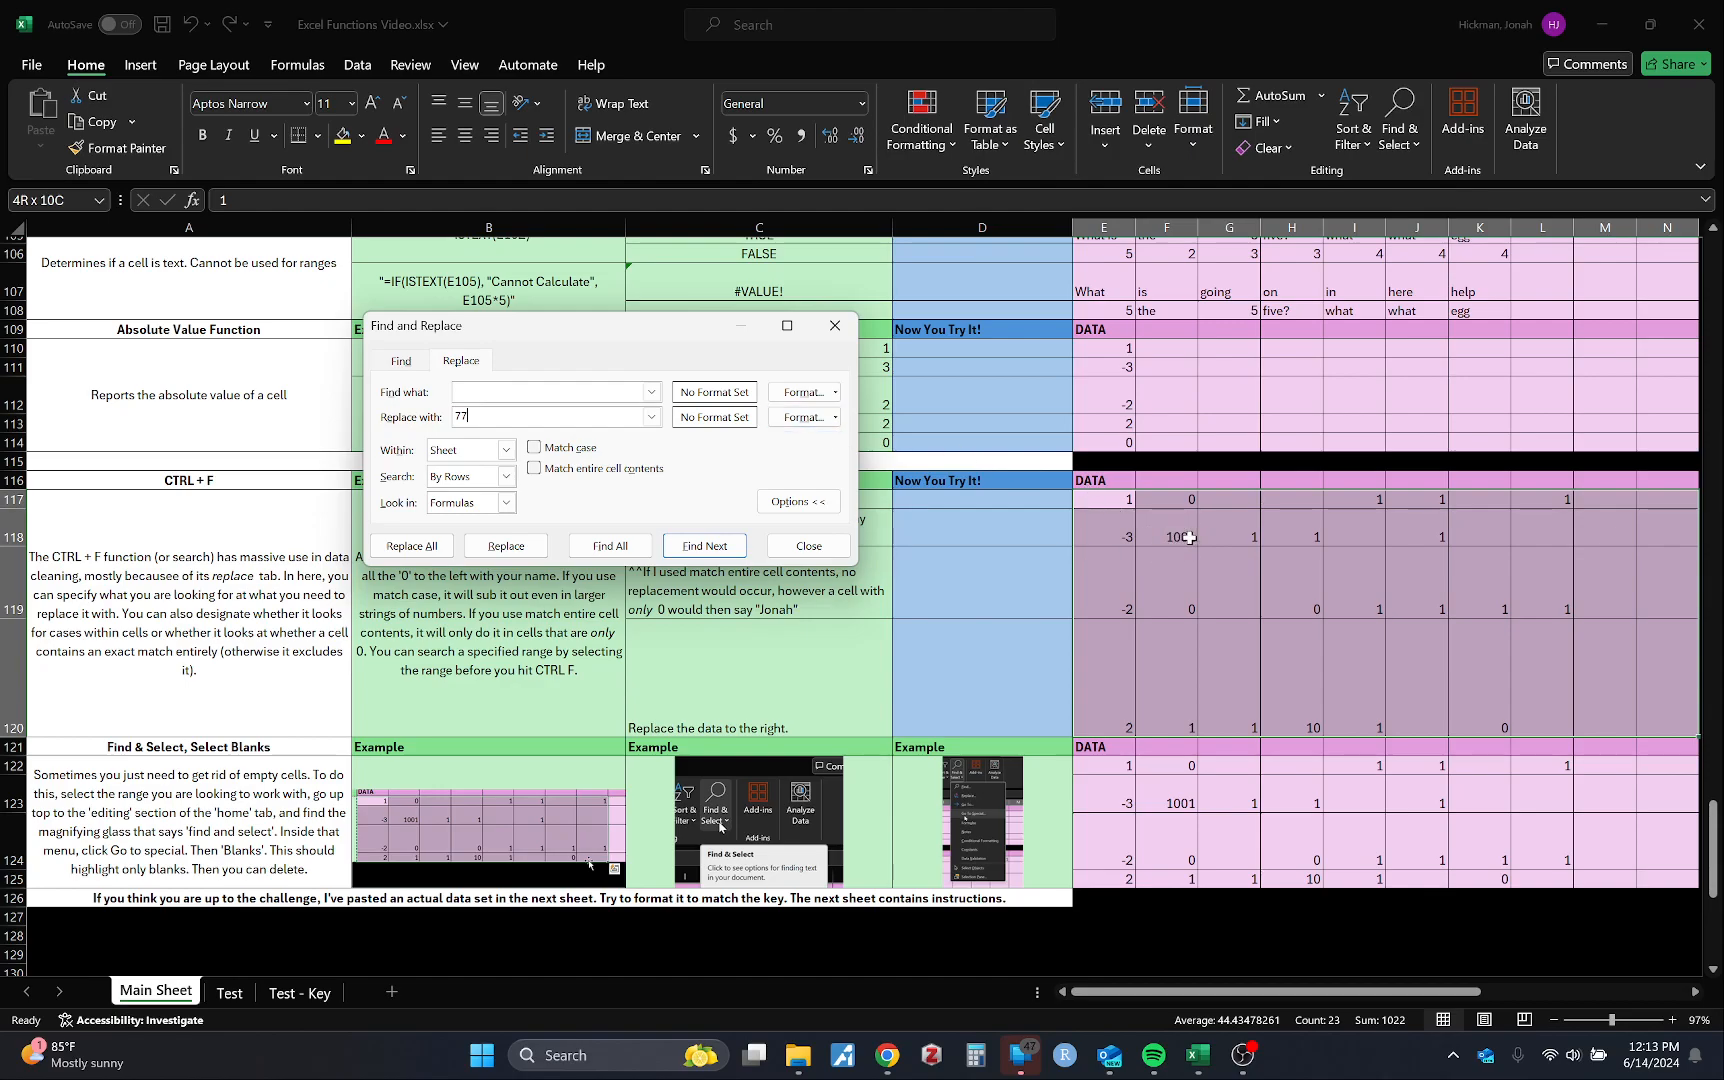
Step: With Match case ticked, replace all 0s with the name (7 replacements), check F118, and close
click(483, 395)
click(550, 412)
click(581, 449)
click(418, 550)
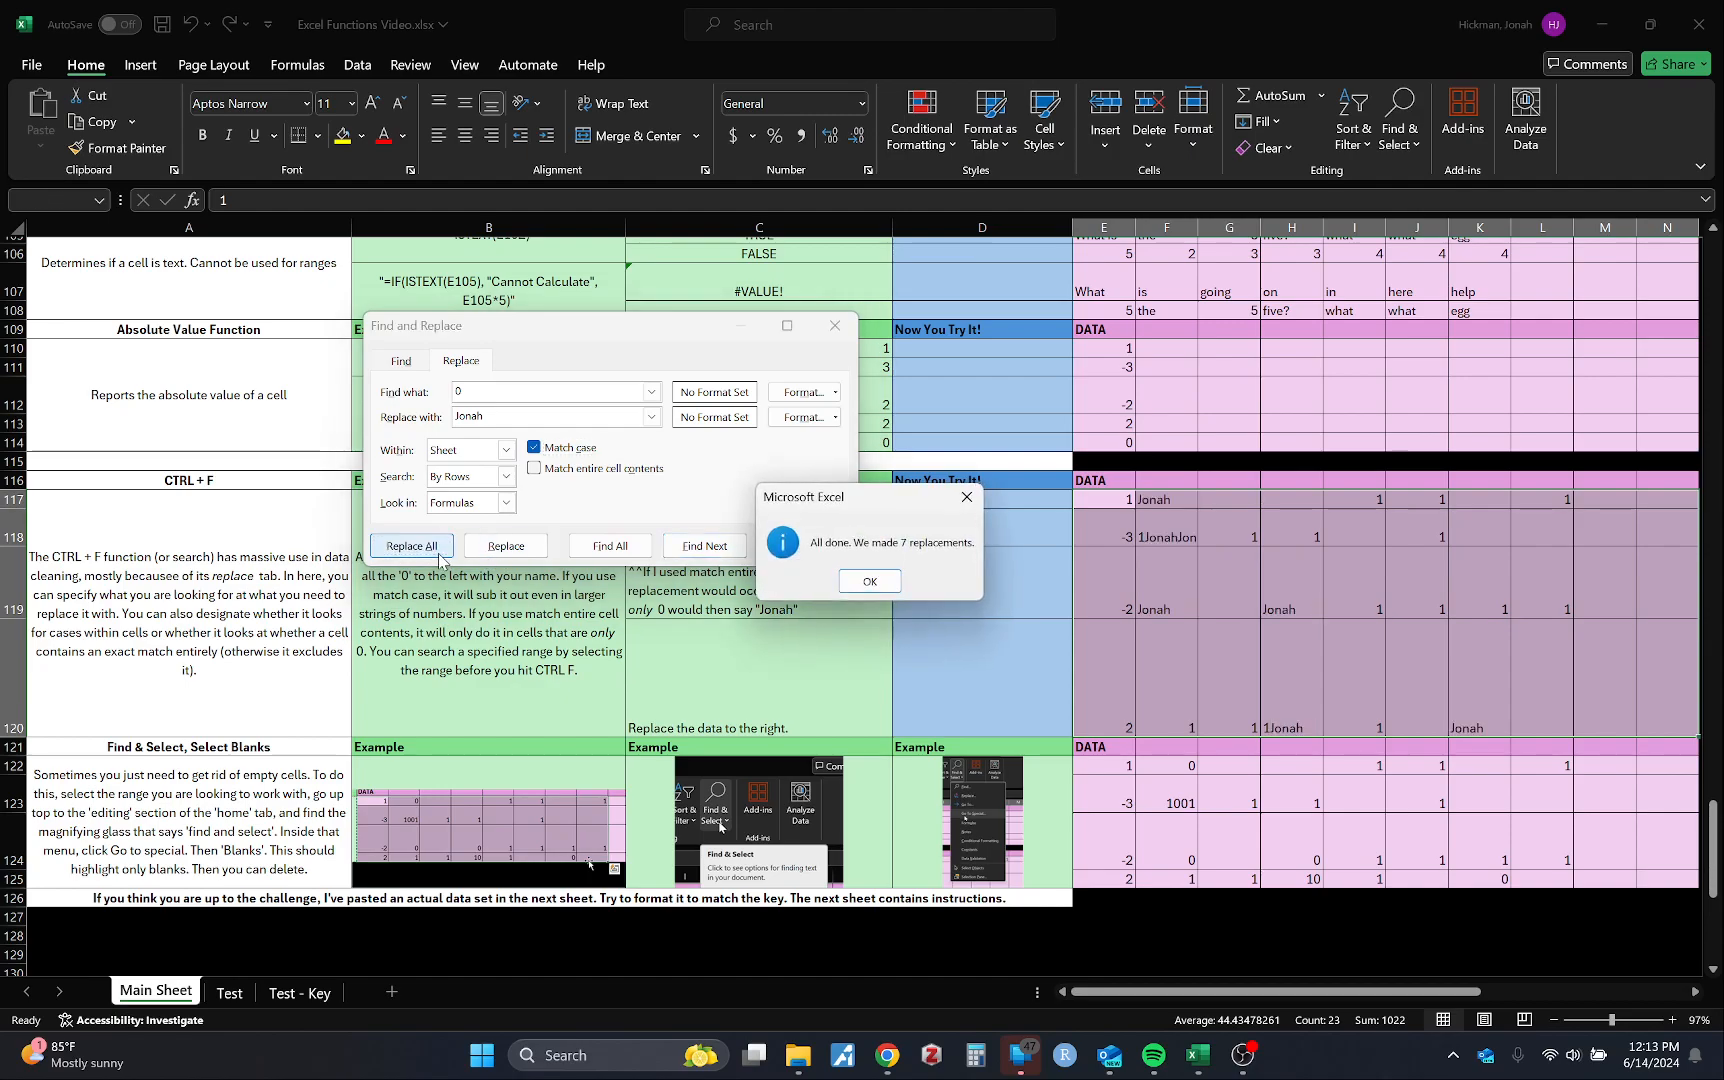
click(870, 581)
click(1163, 541)
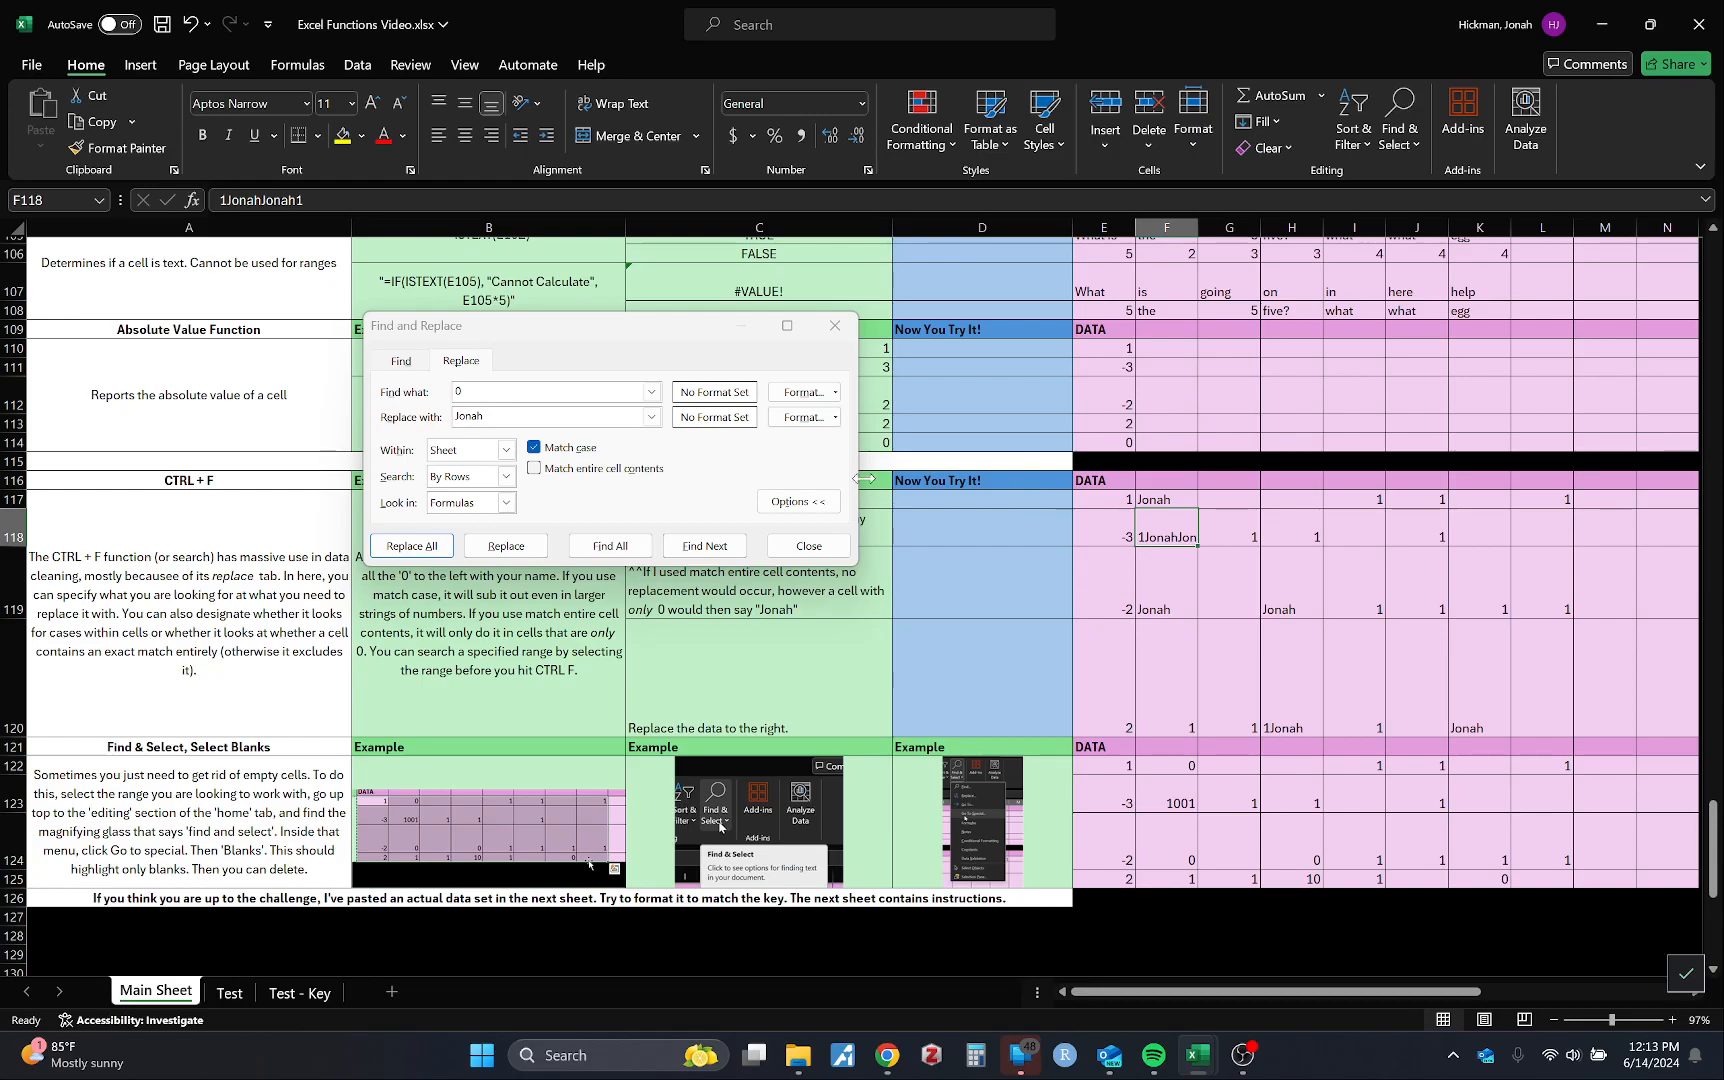
click(835, 325)
Step: Undo the replacements, then replace only cells exactly 0 with the name, case-insensitive (4 replacements)
key(ctrl+z)
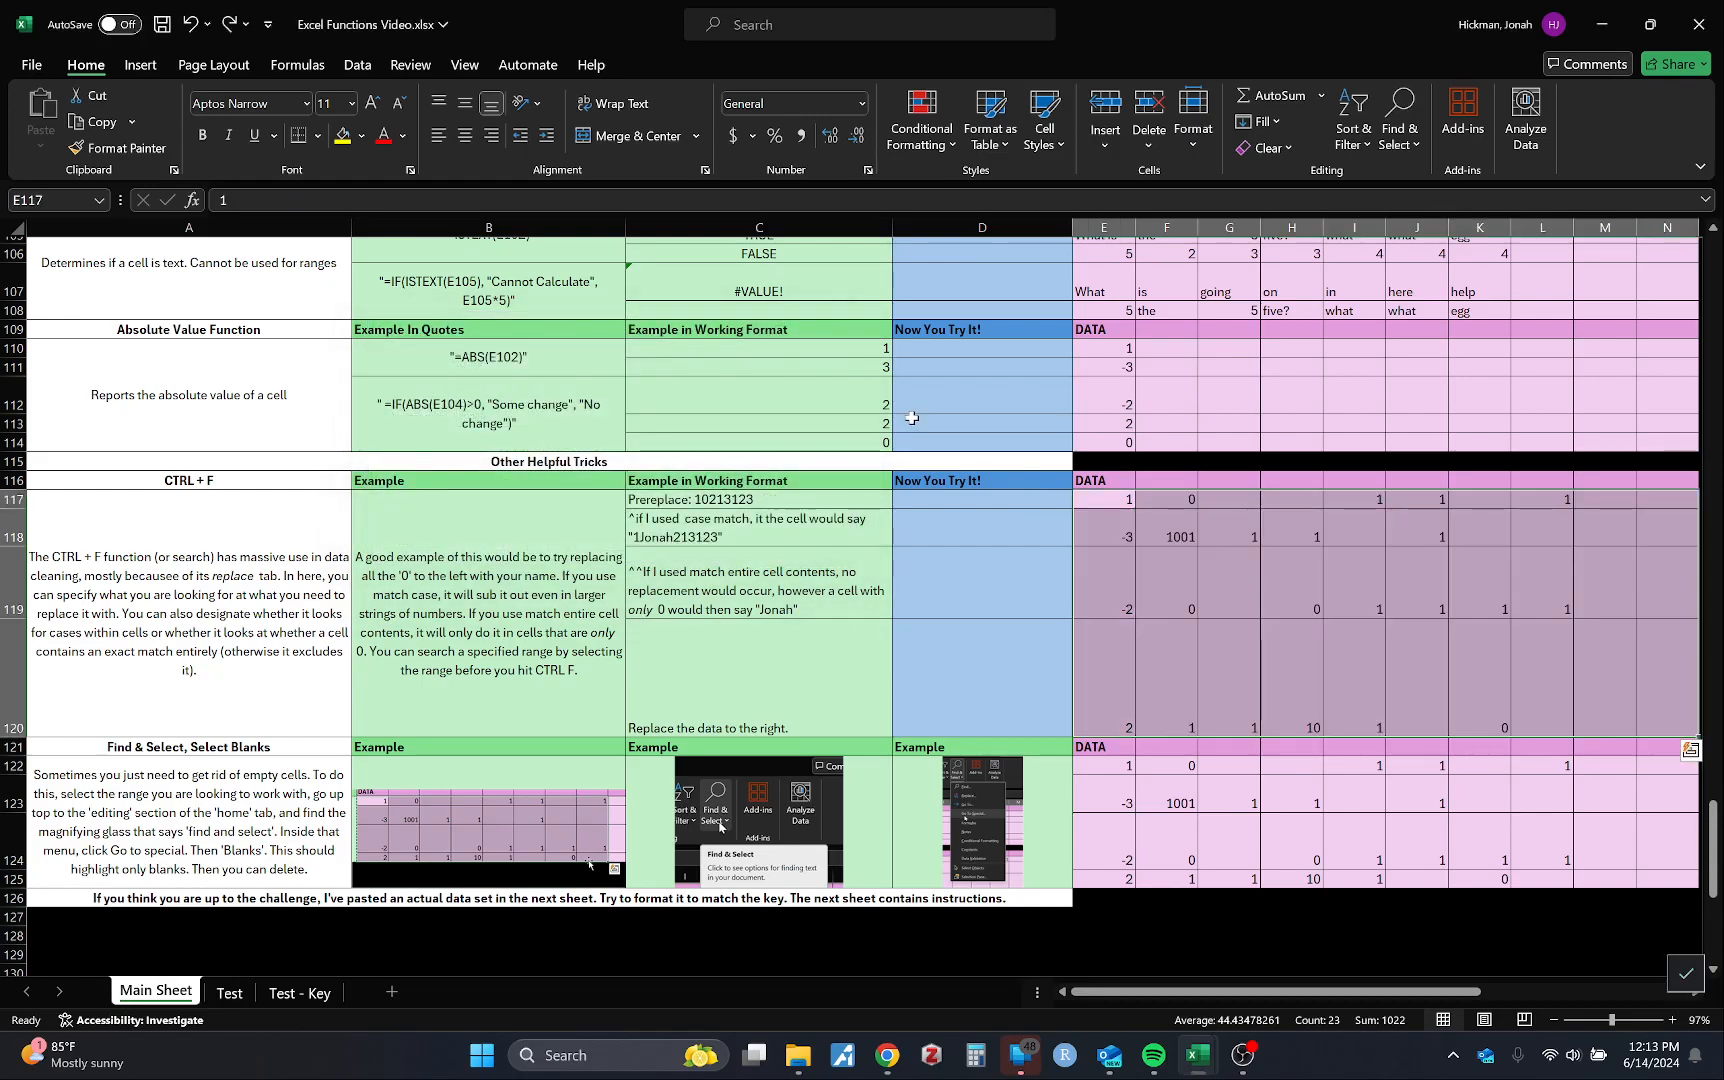
key(ctrl+f)
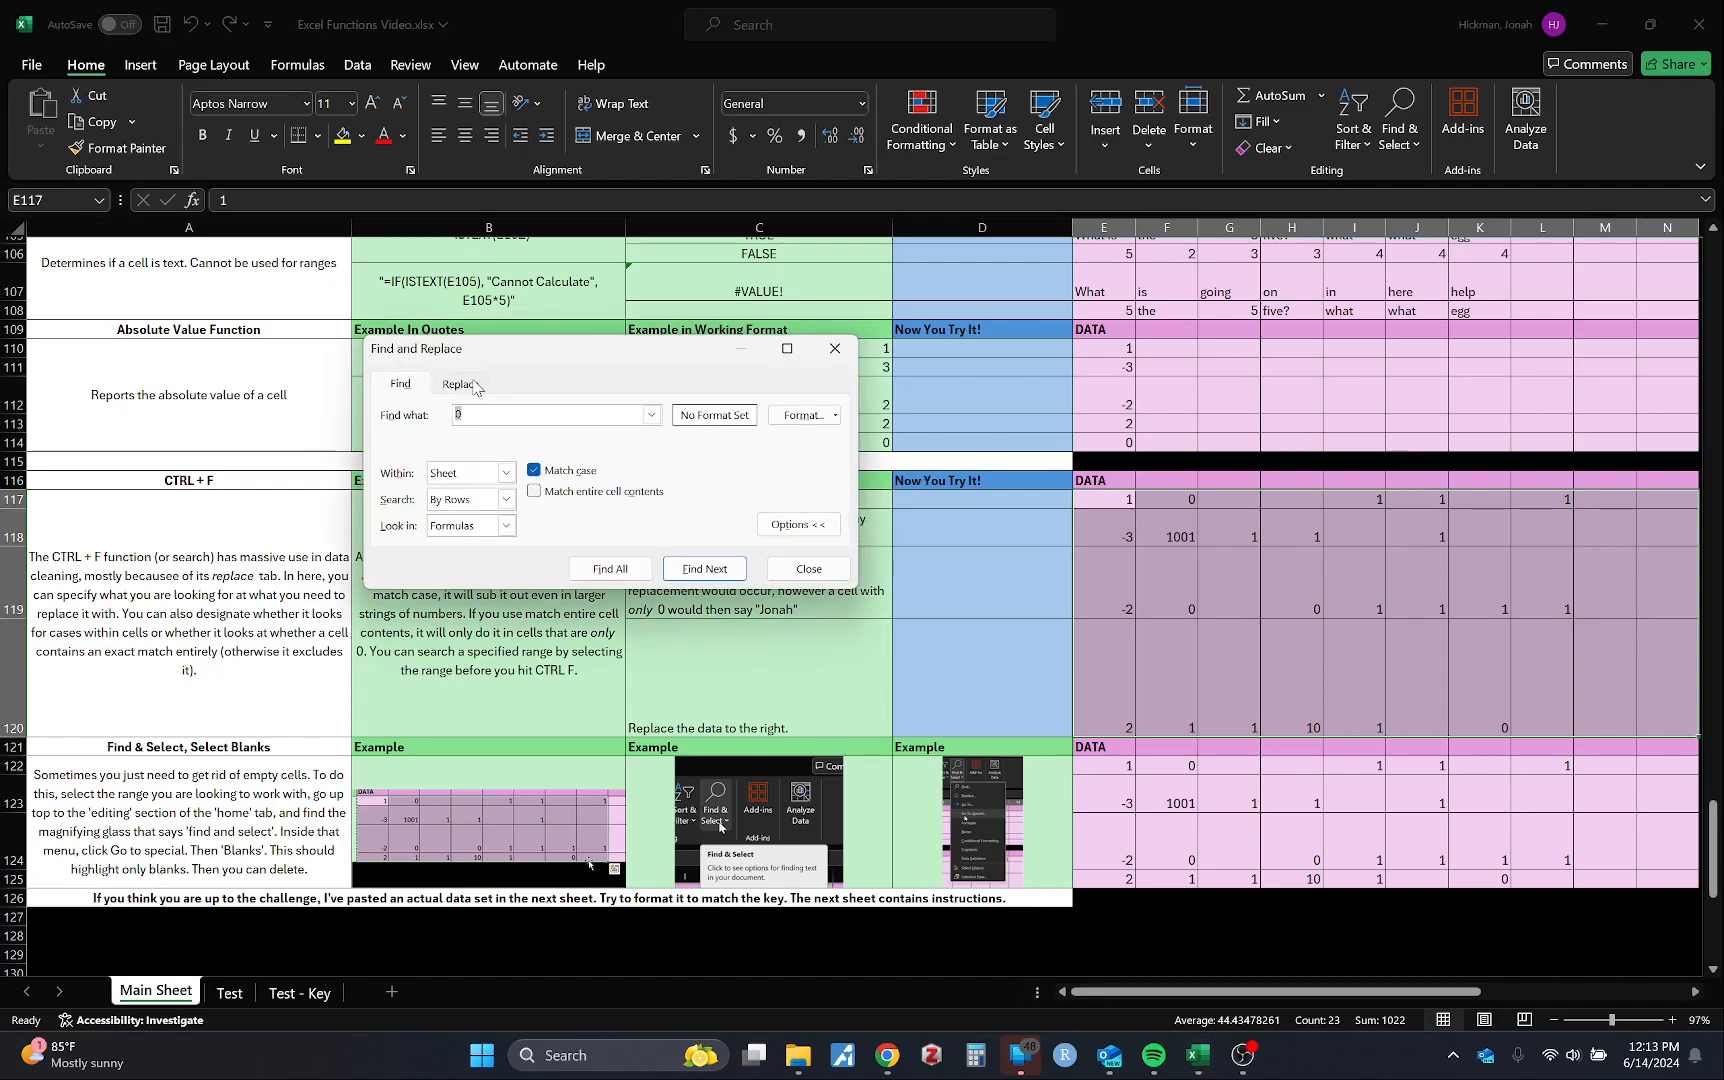
click(473, 385)
click(534, 470)
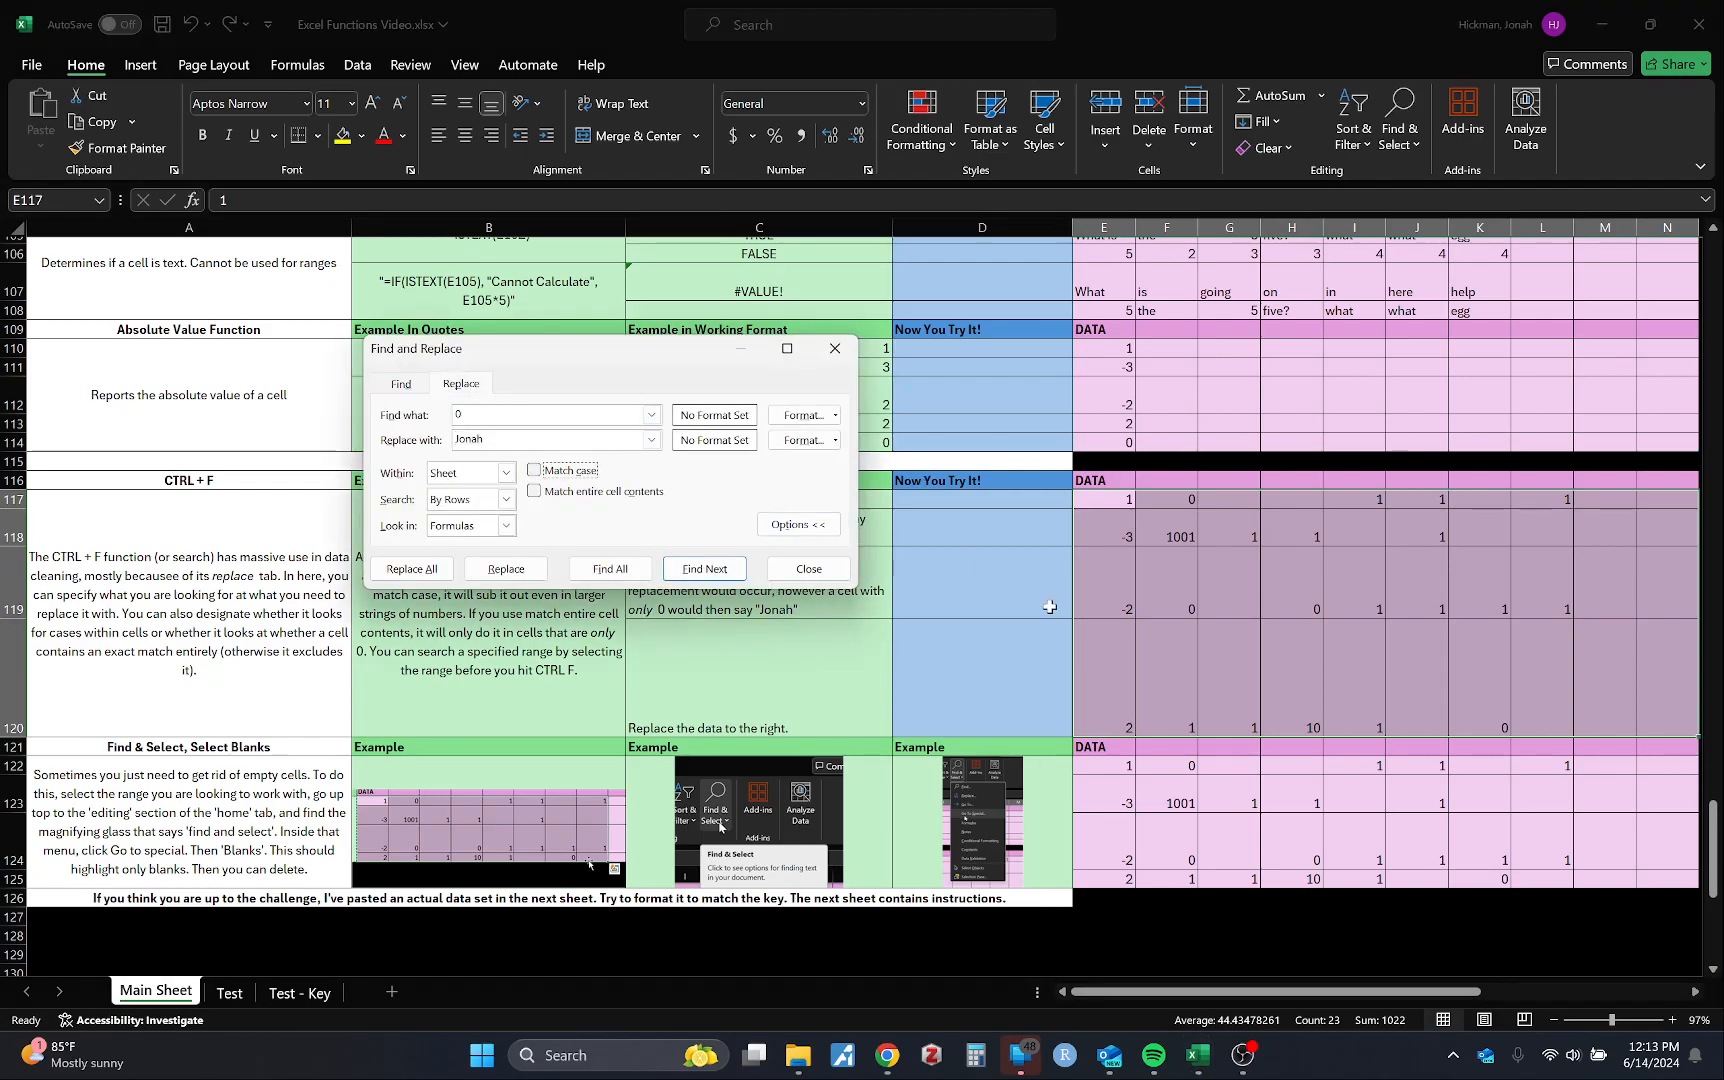
click(634, 492)
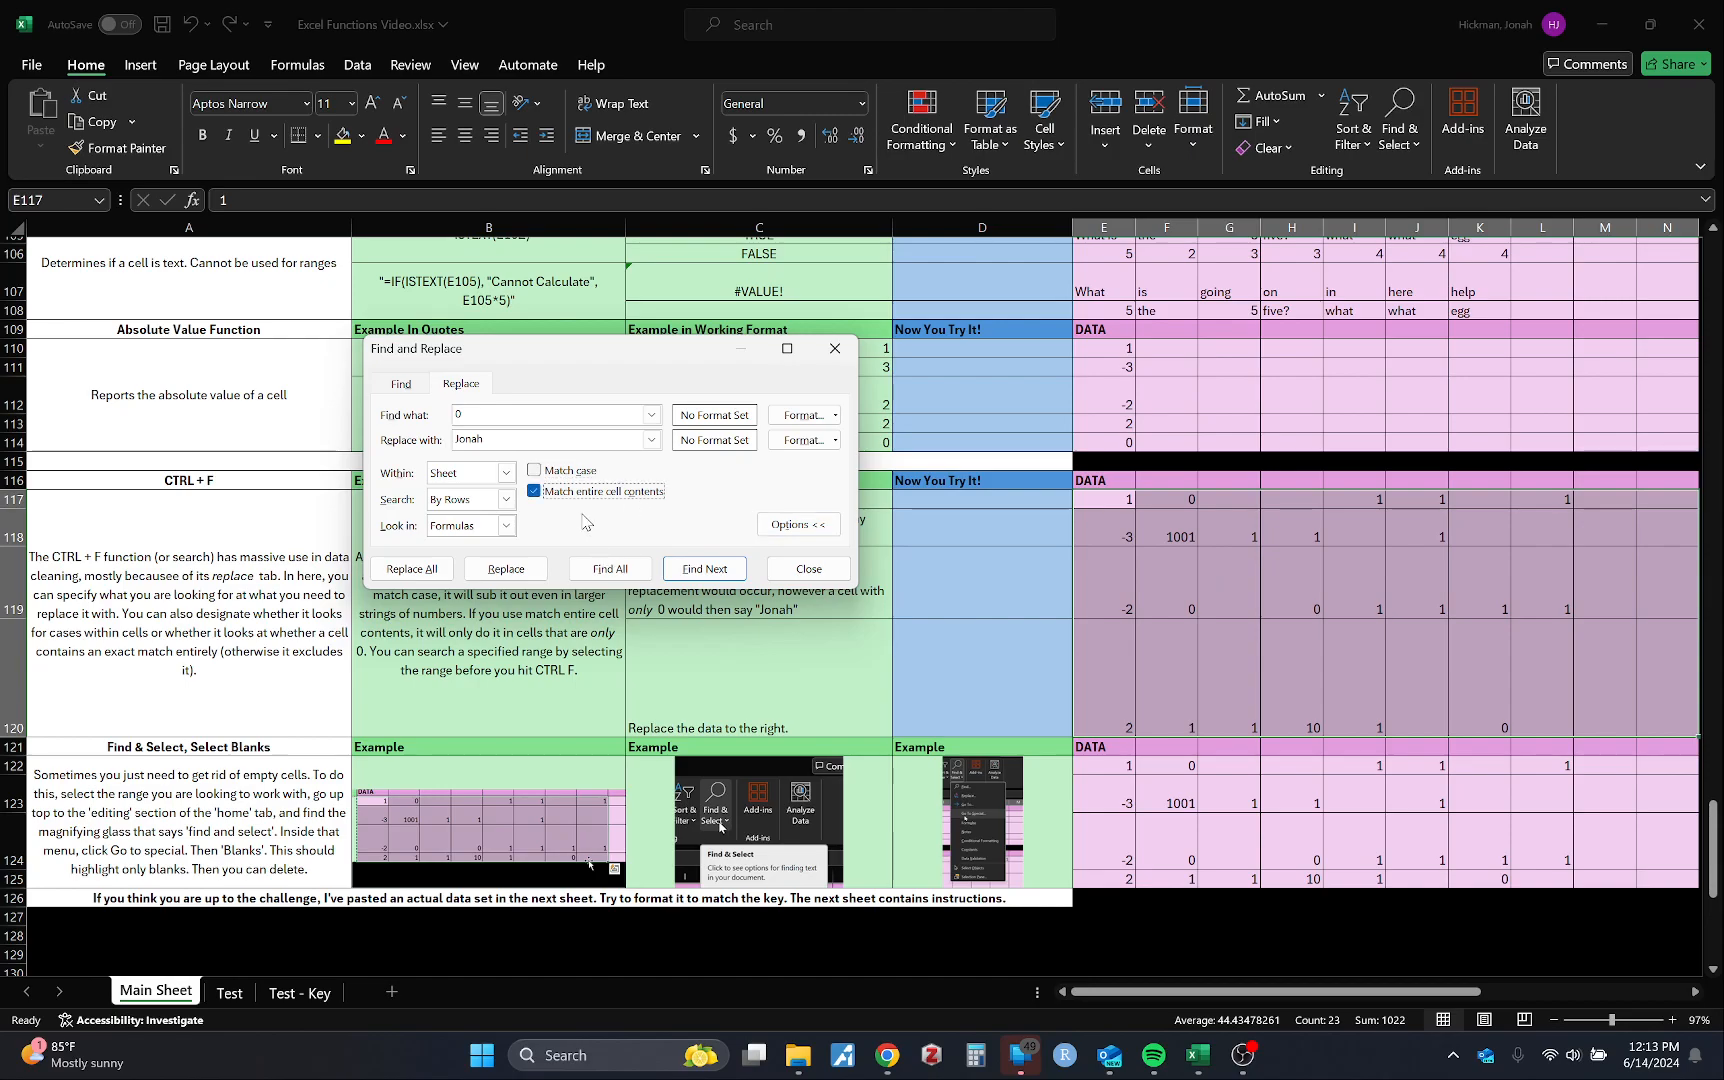
click(411, 569)
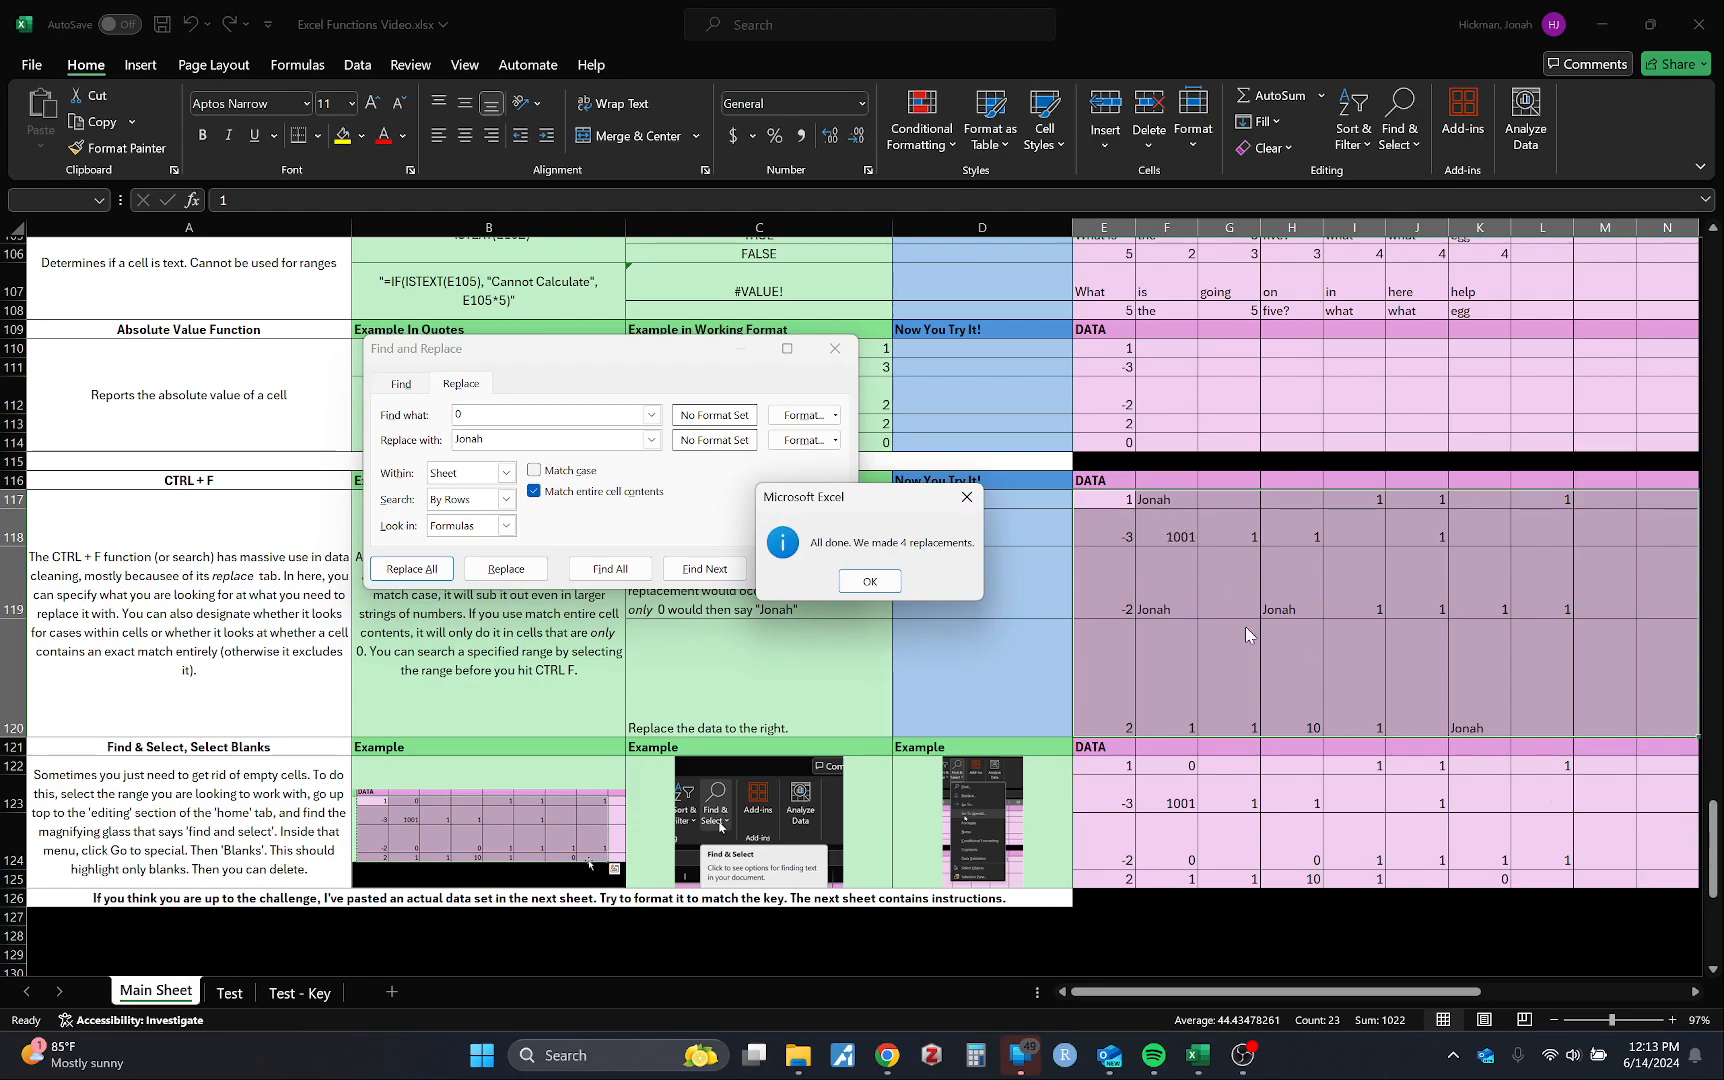
click(872, 578)
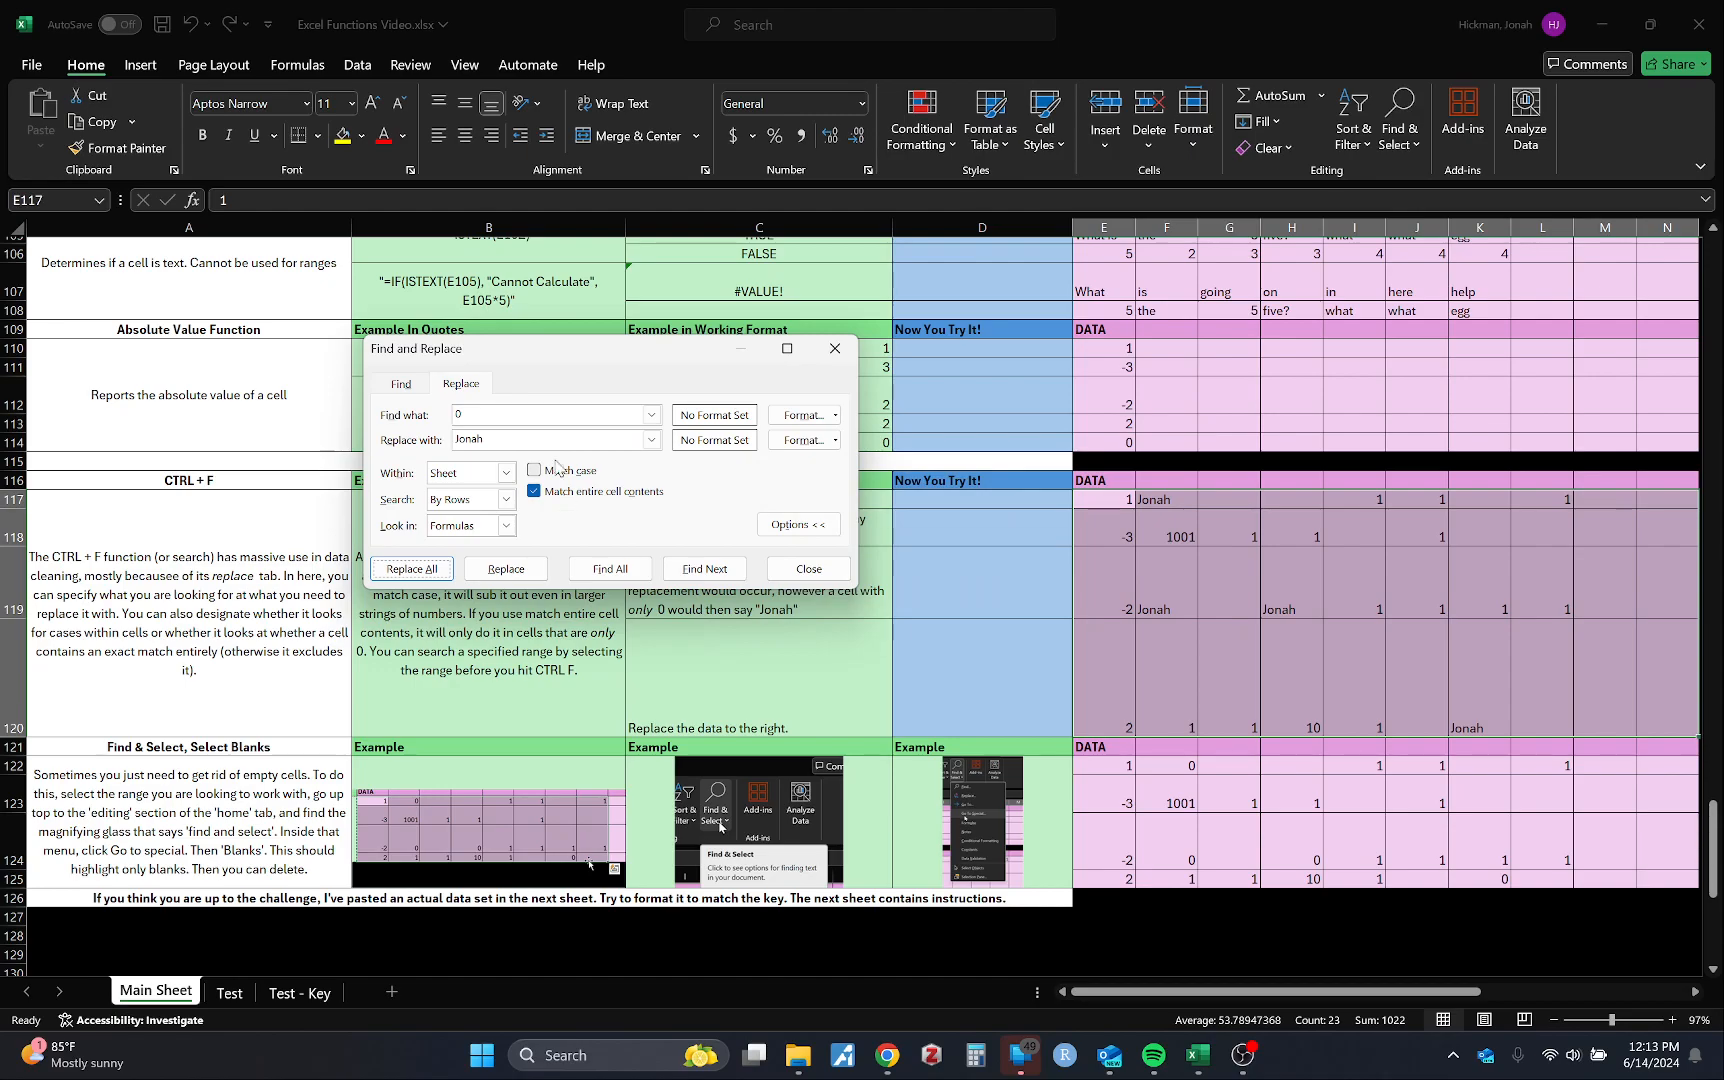
Step: Fill every empty cell in the data block with the name (17 replacements)
click(535, 411)
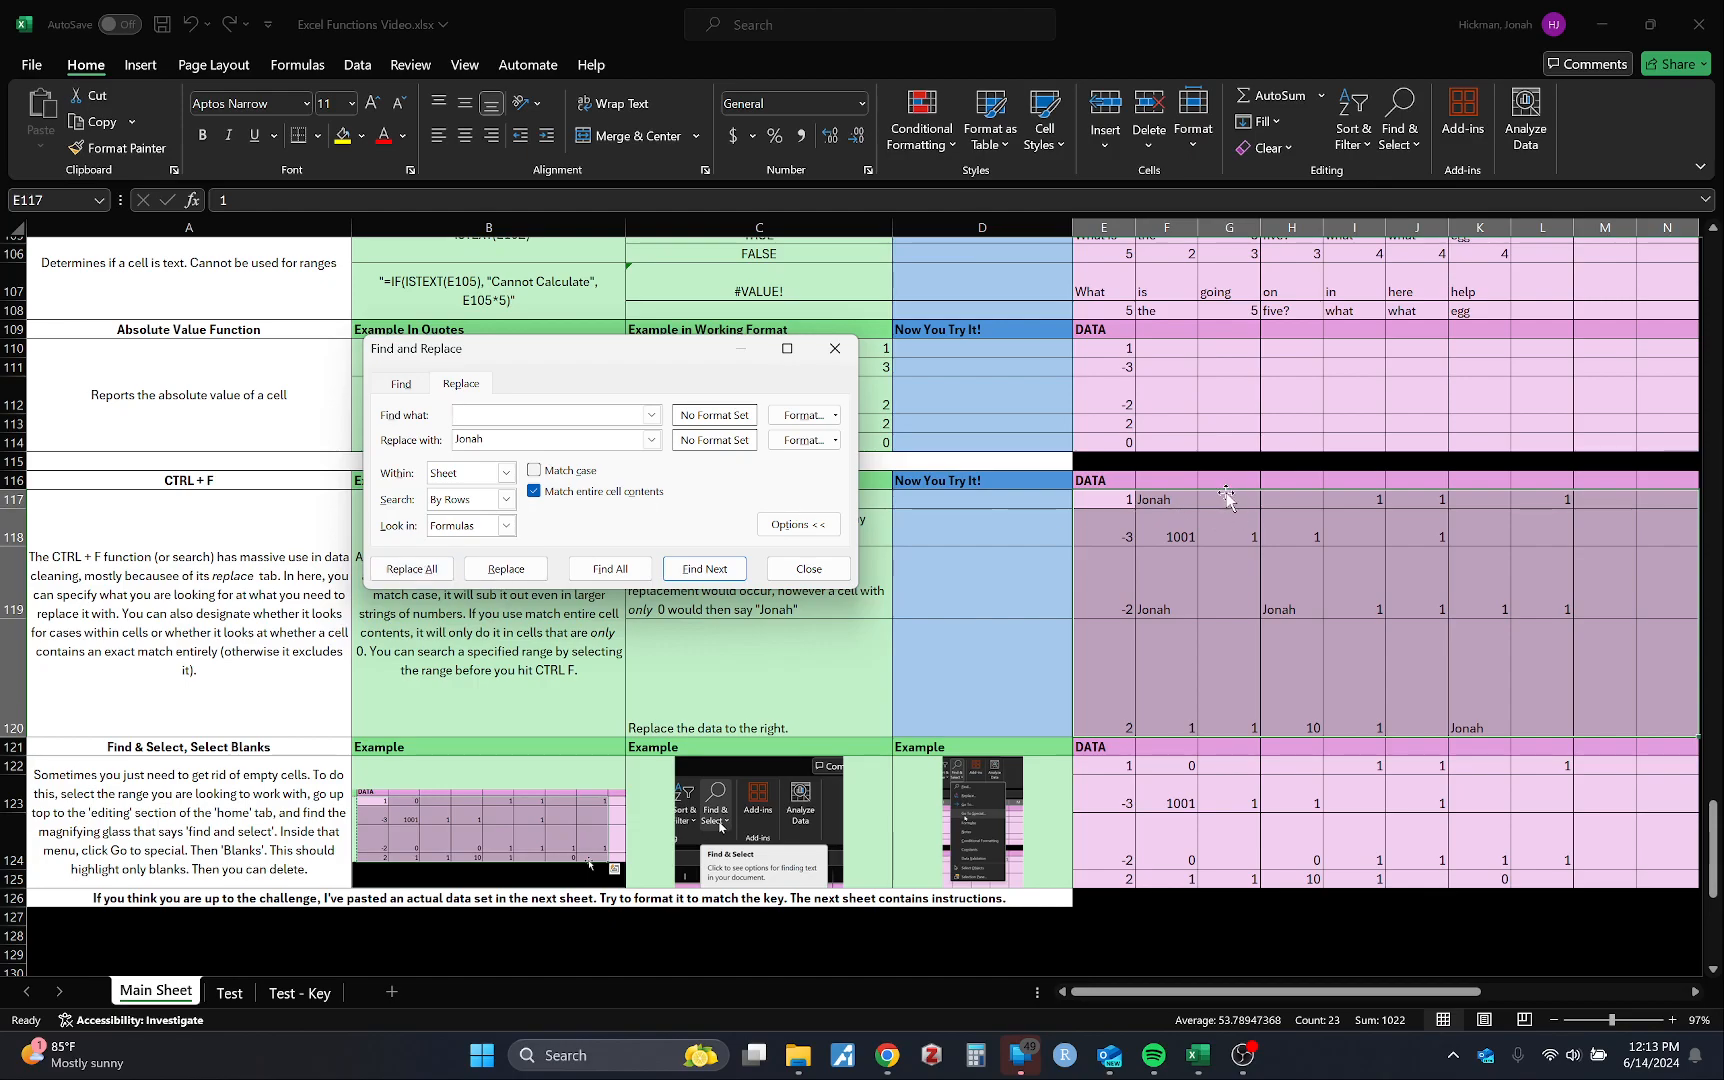
click(413, 570)
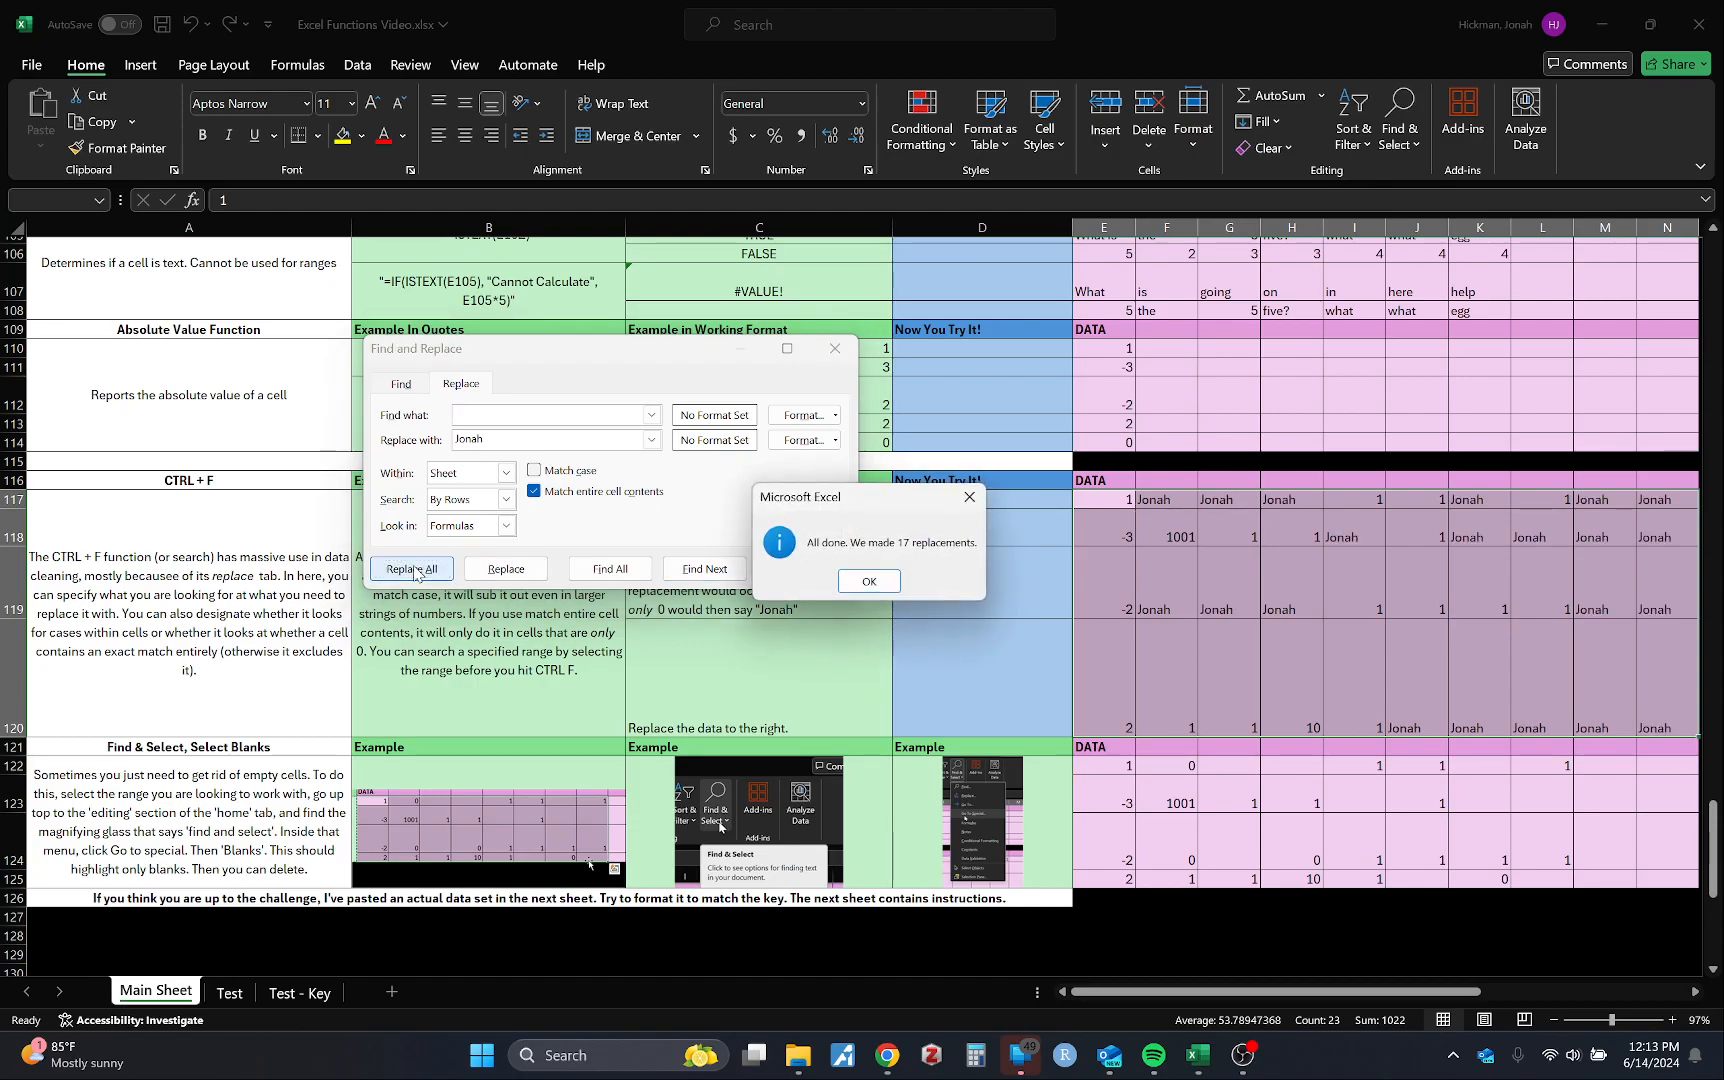
click(873, 579)
Step: Blank out all 21 cells holding the first name by replacing it with nothing, then close the dialog
drag(535, 440, 360, 428)
key(BackSpace)
click(480, 415)
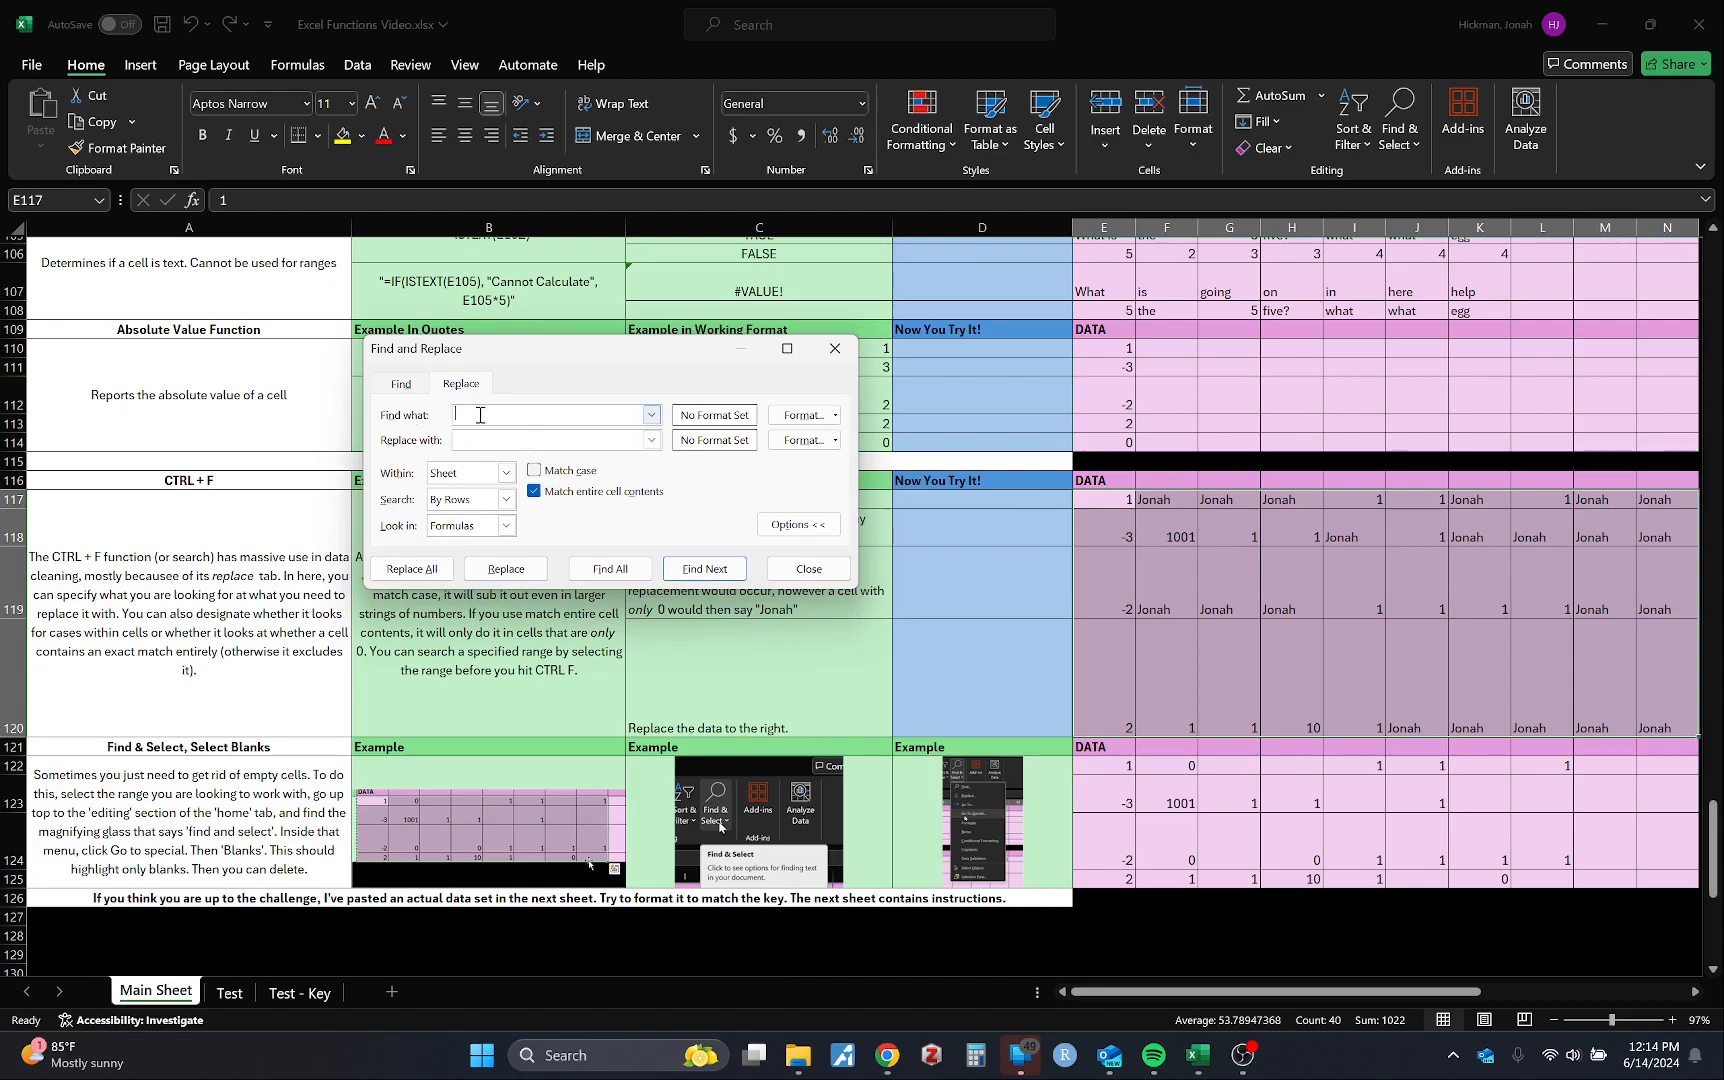
text(Jonah)
click(412, 569)
click(868, 582)
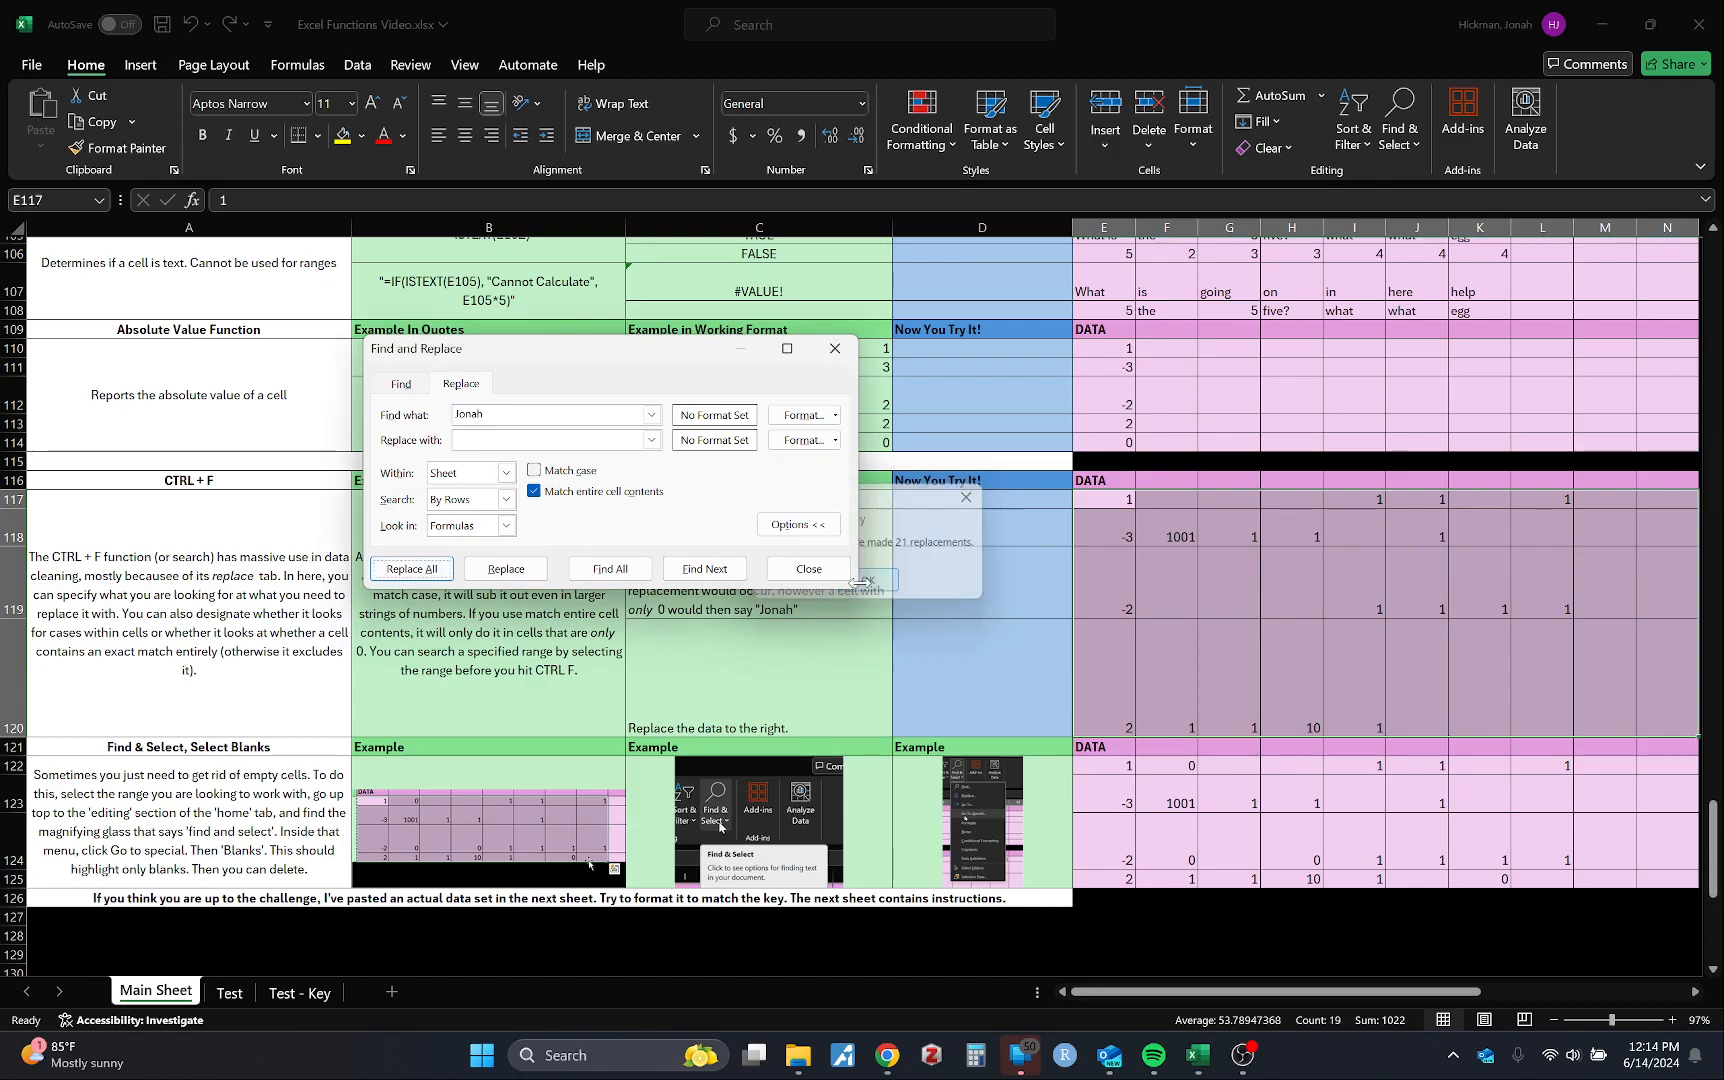
click(835, 348)
scroll(985, 658, right, 3)
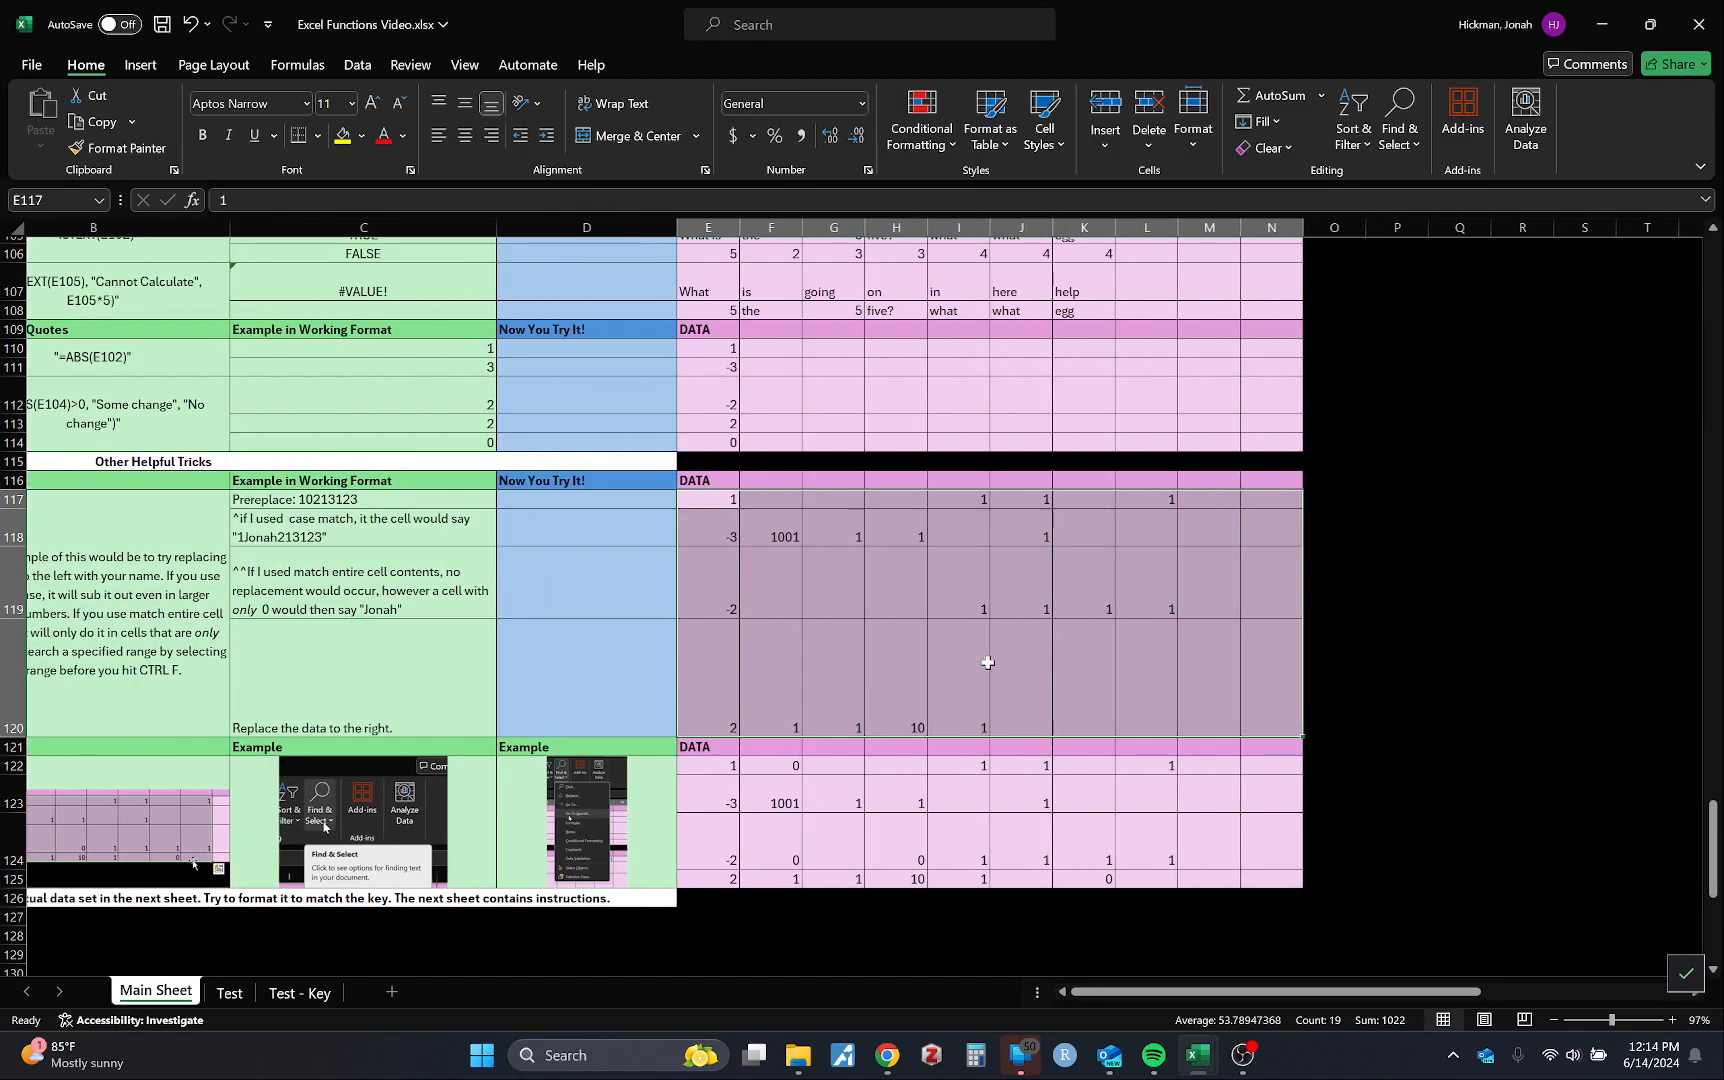
scroll(909, 590, left, 2)
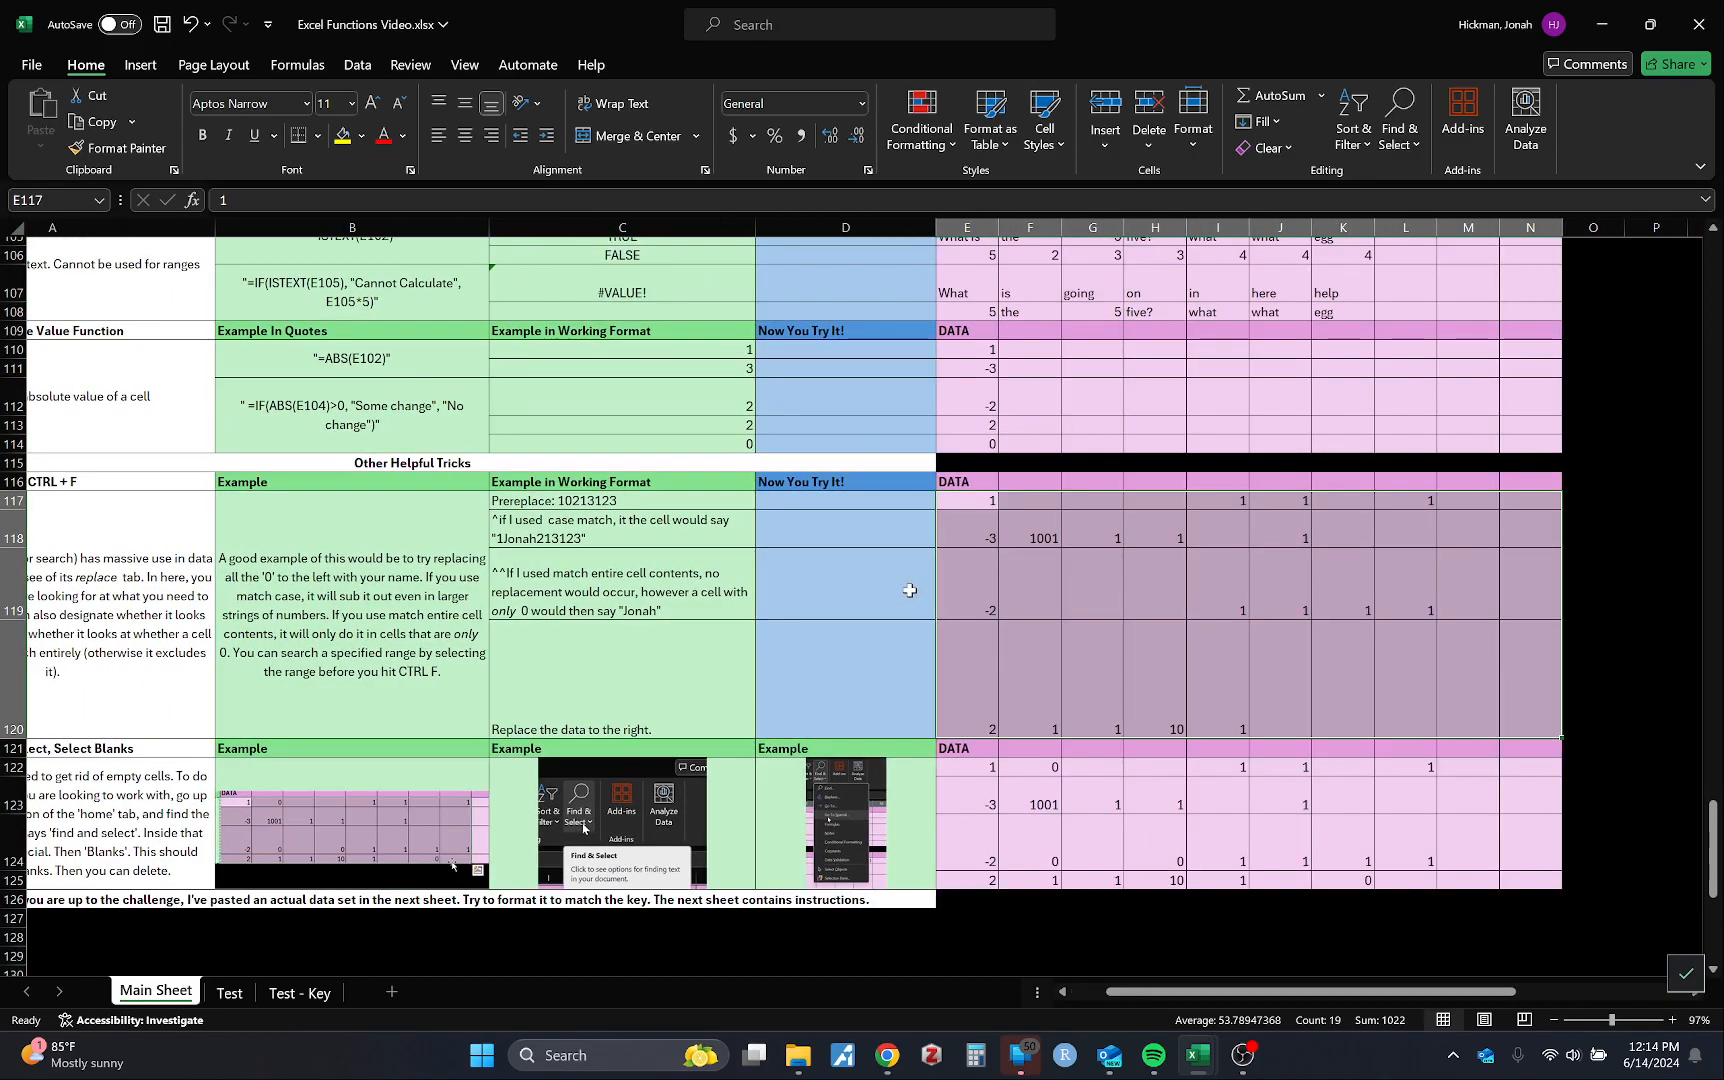
scroll(909, 590, left, 1)
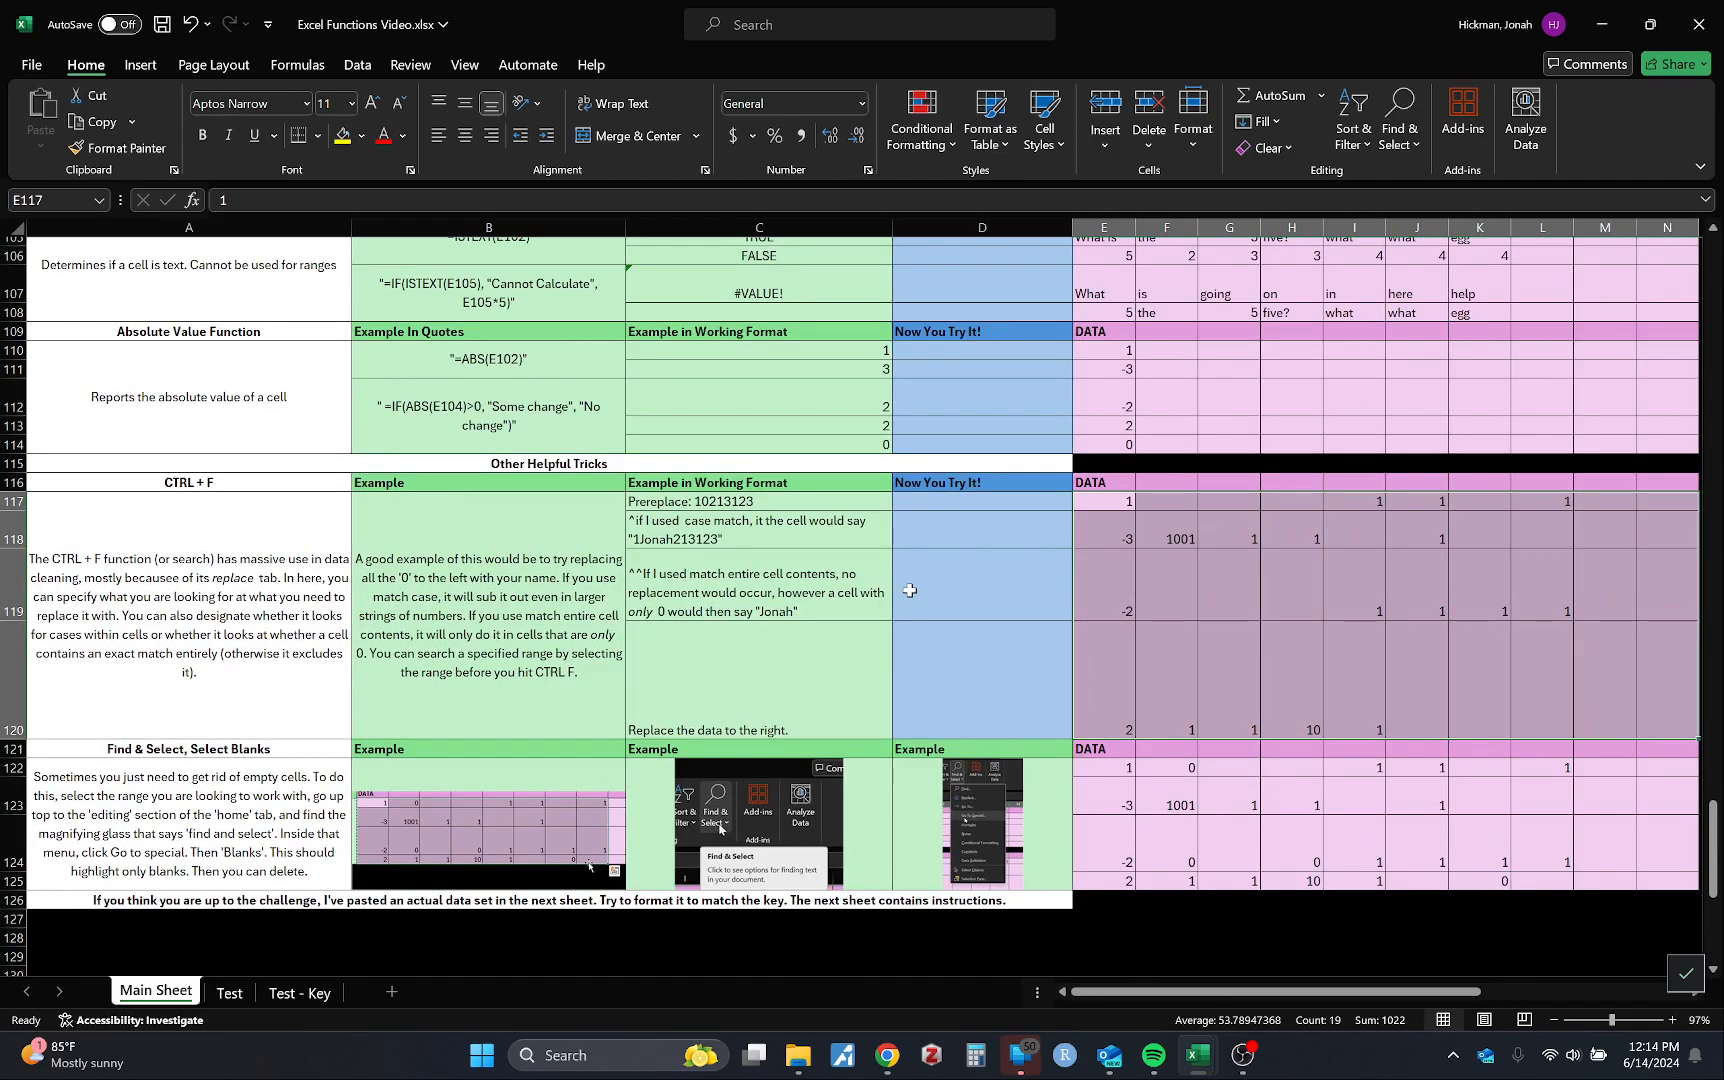
scroll(909, 590, right, 1)
scroll(909, 590, left, 1)
scroll(909, 590, down, 2)
scroll(909, 590, up, 2)
click(229, 992)
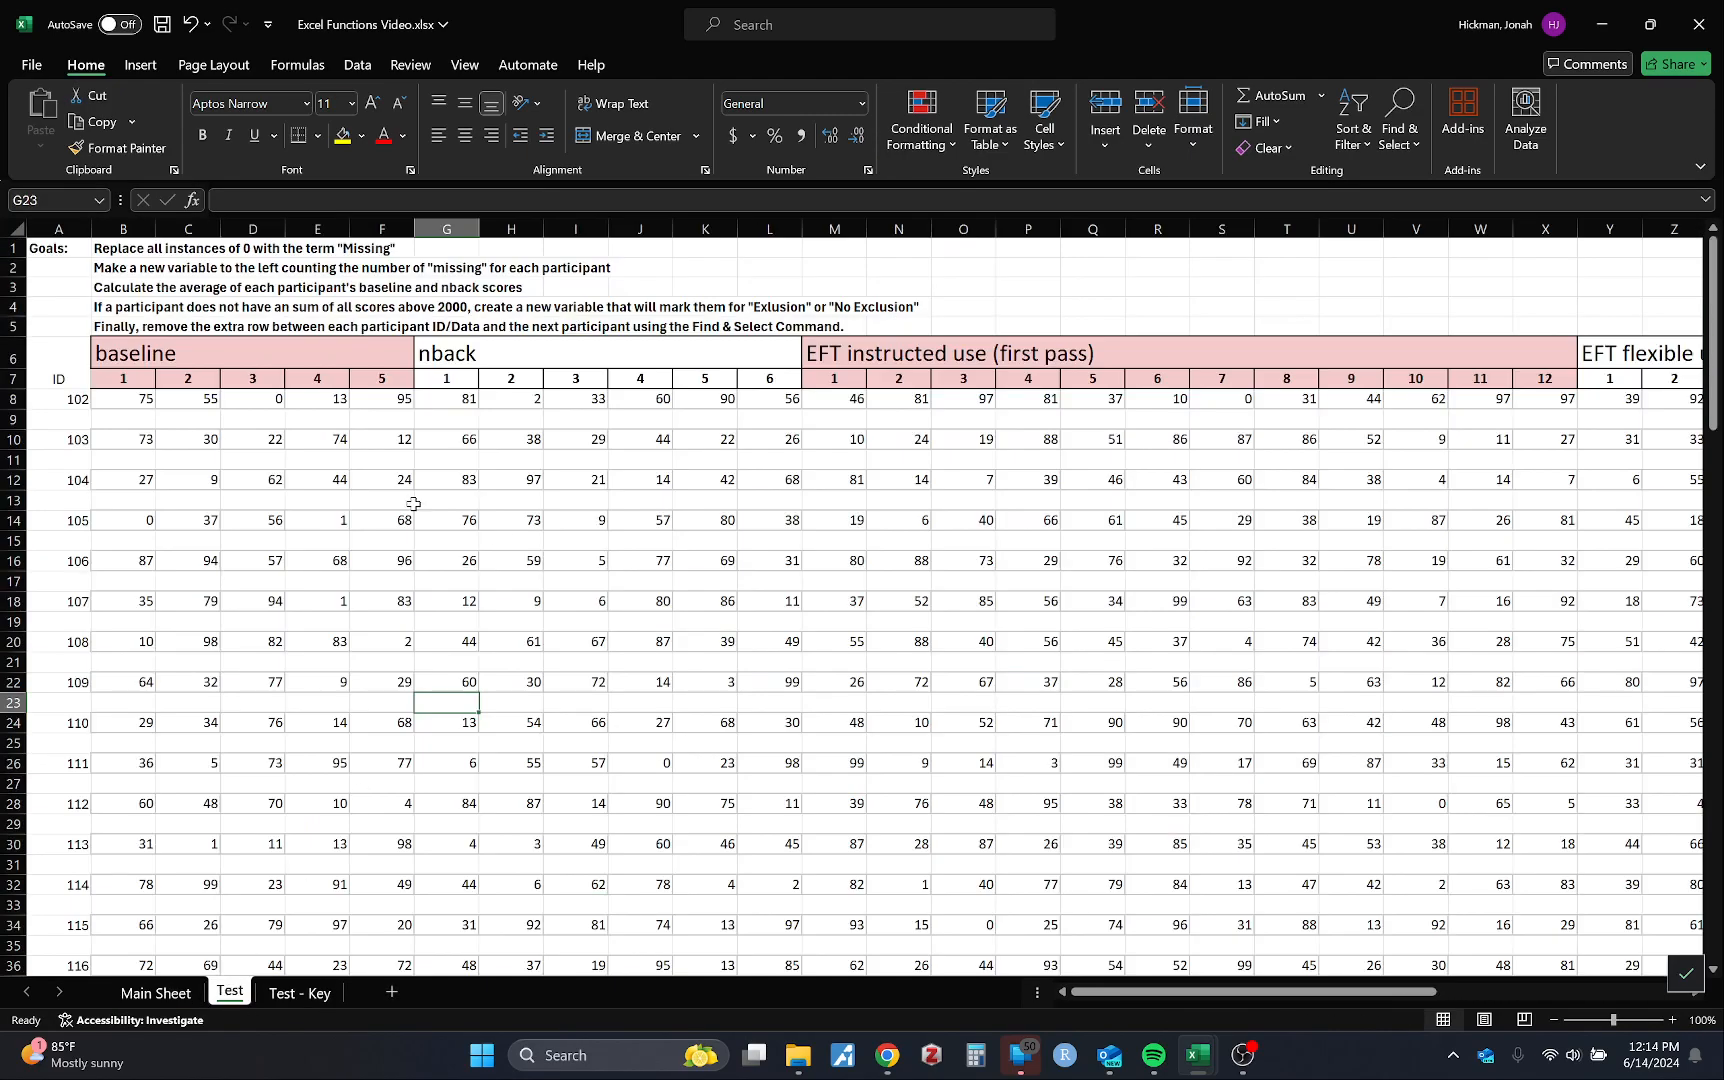
click(14, 419)
click(256, 458)
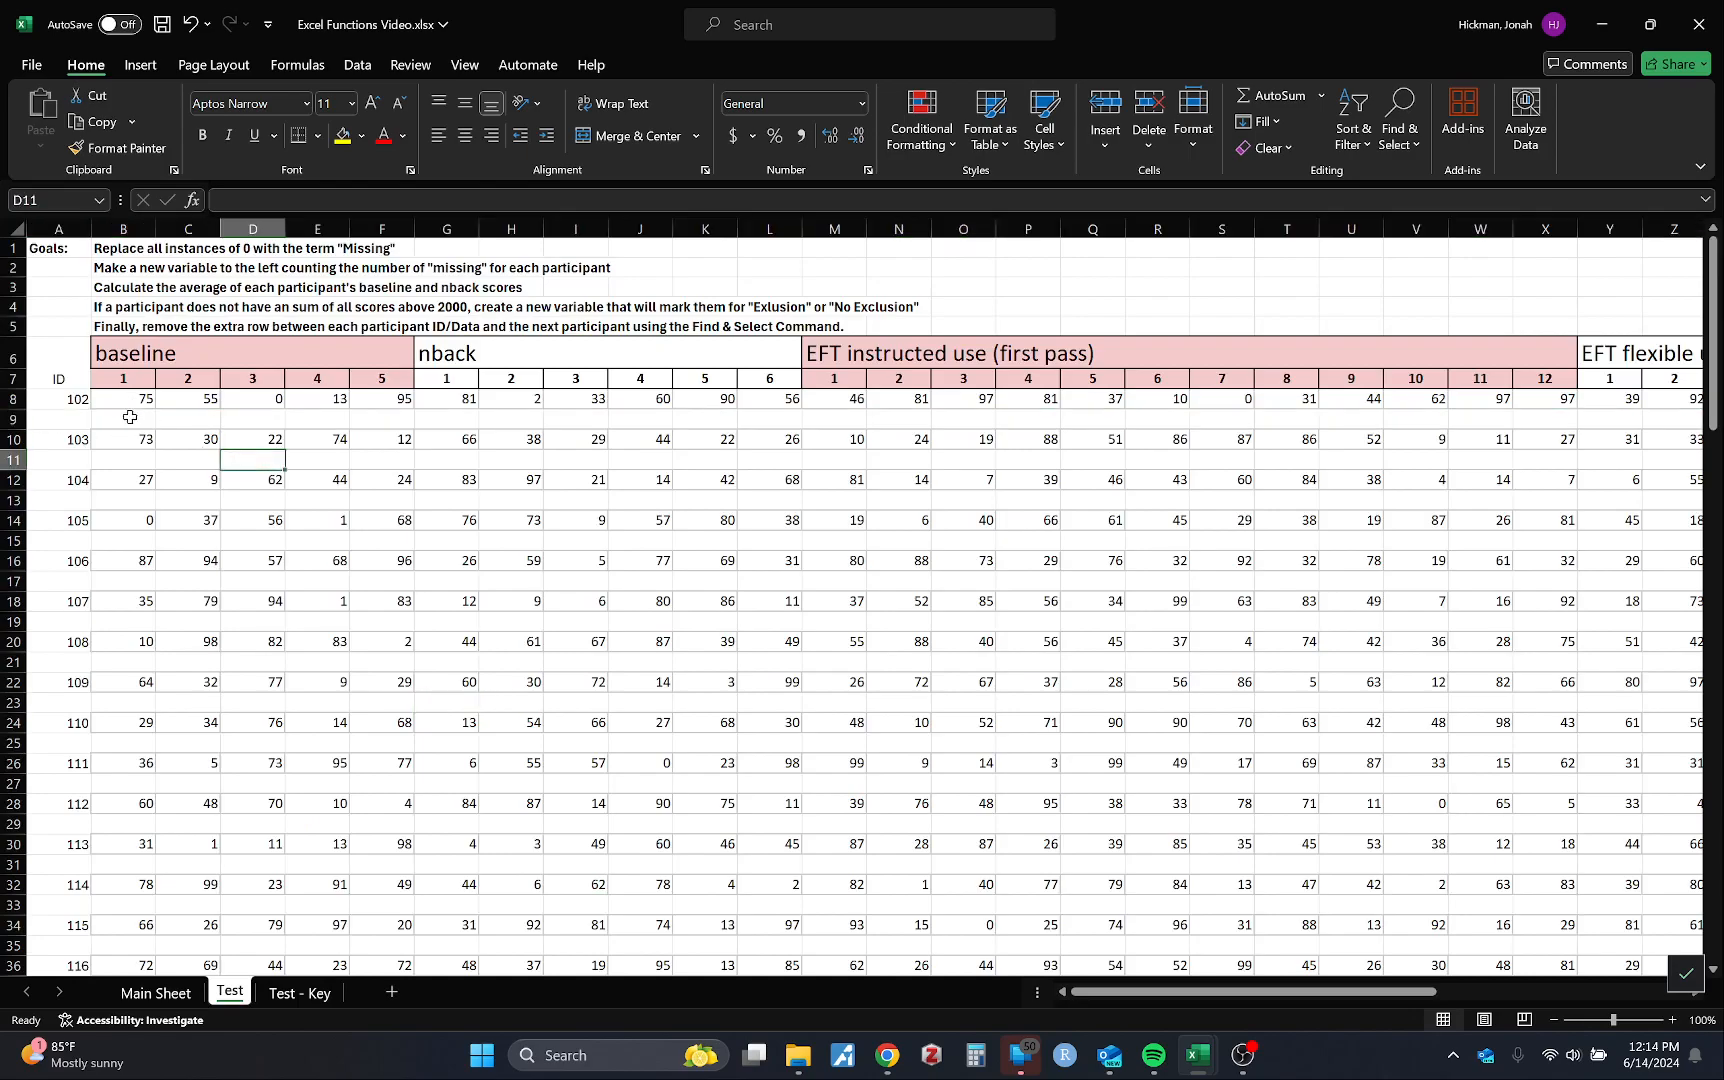
click(14, 419)
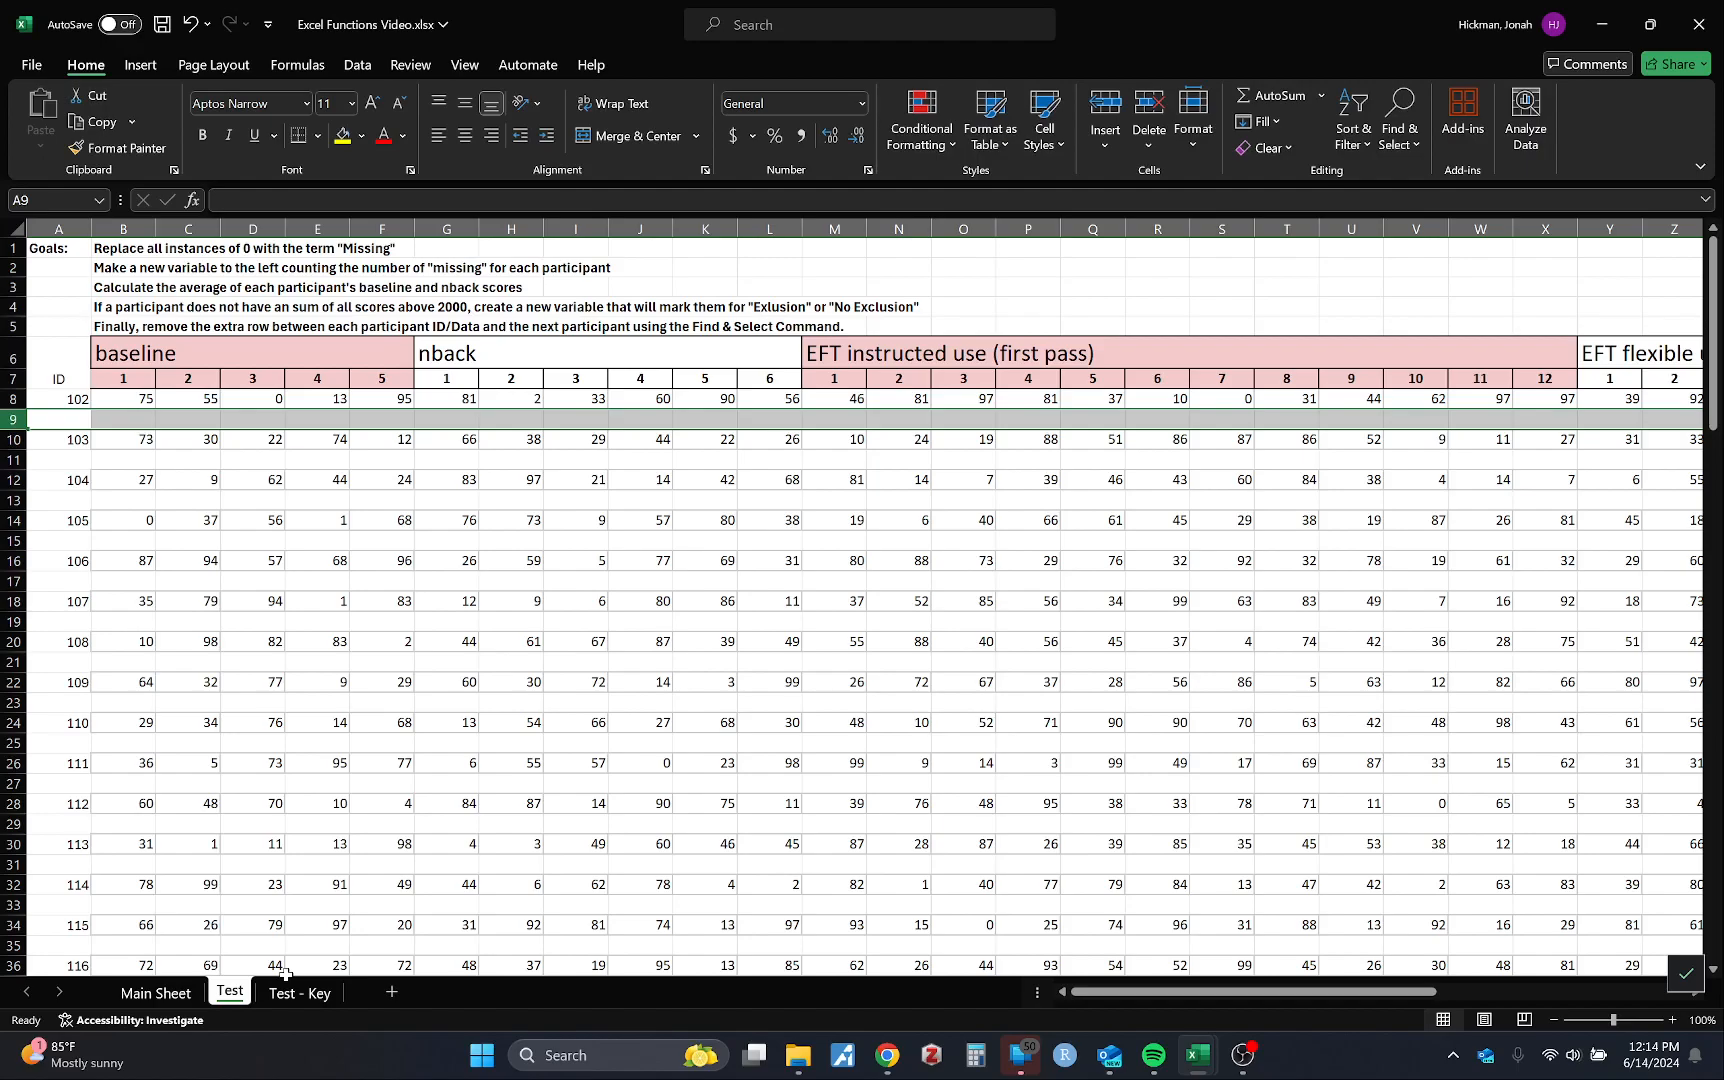
click(155, 993)
scroll(1254, 659, right, 2)
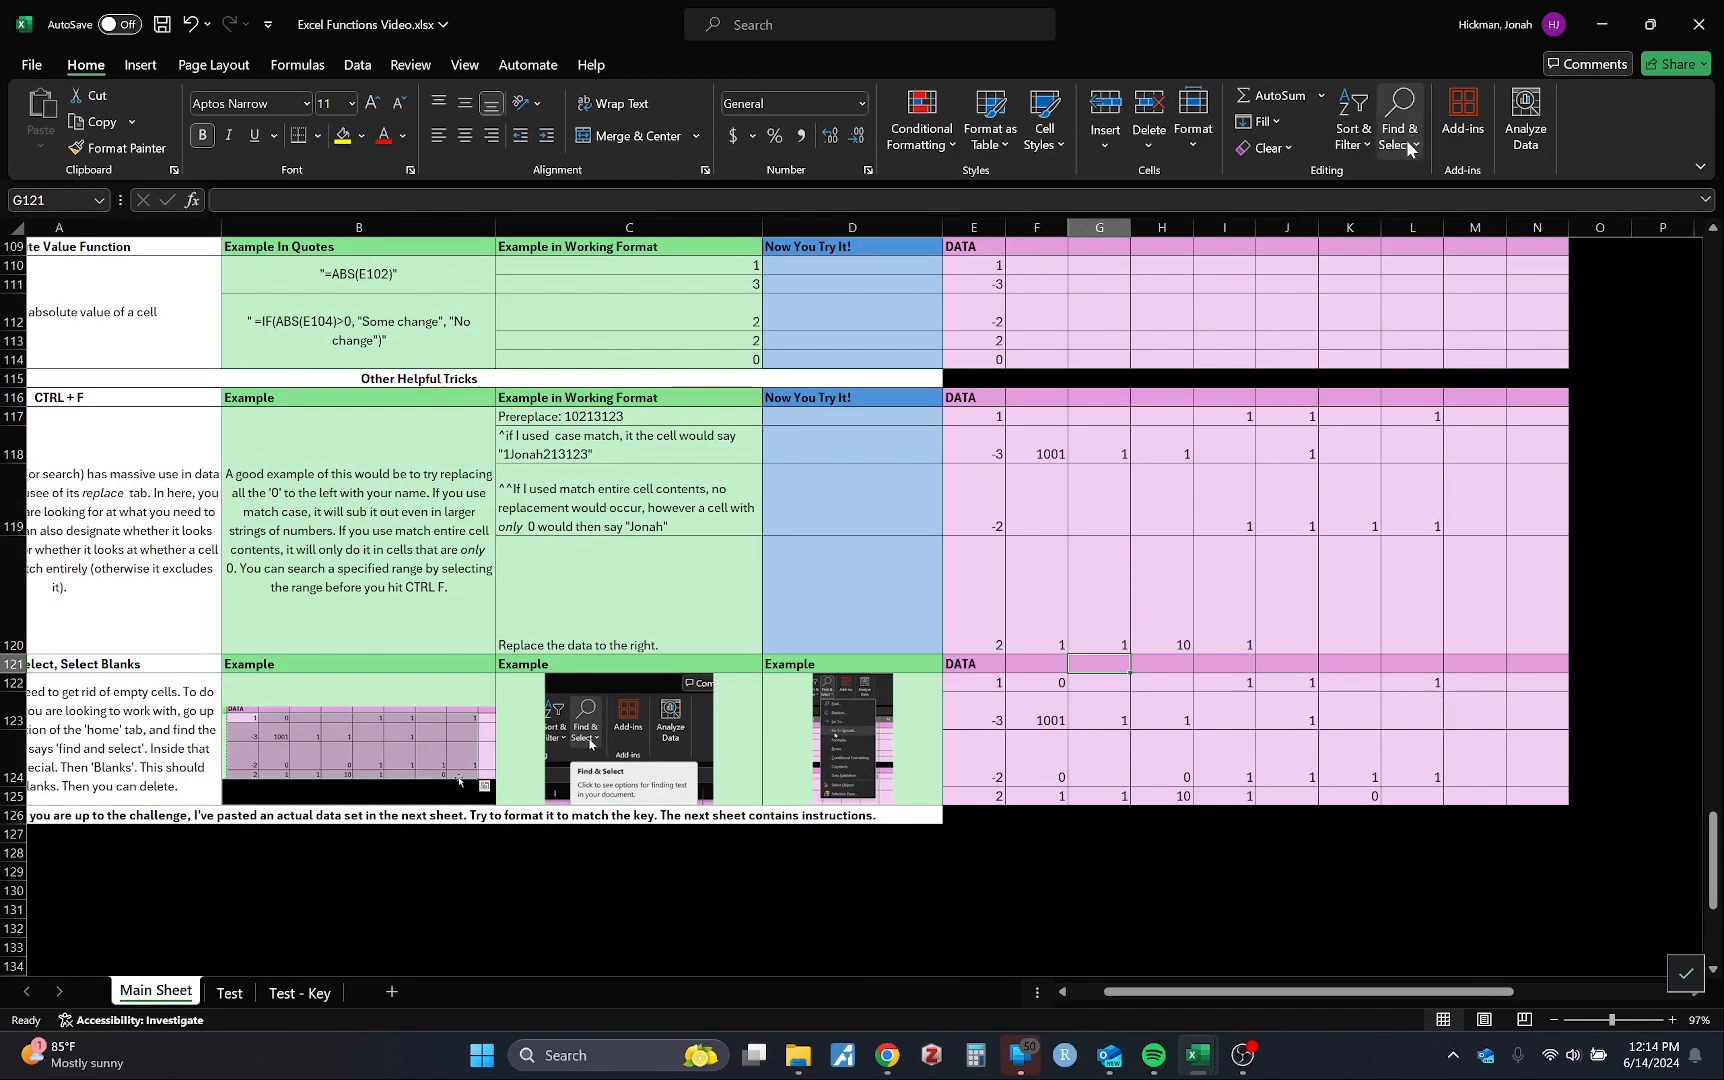
mouse_move(981, 685)
mouse_down()
mouse_move(1100, 688)
mouse_move(1560, 800)
mouse_up()
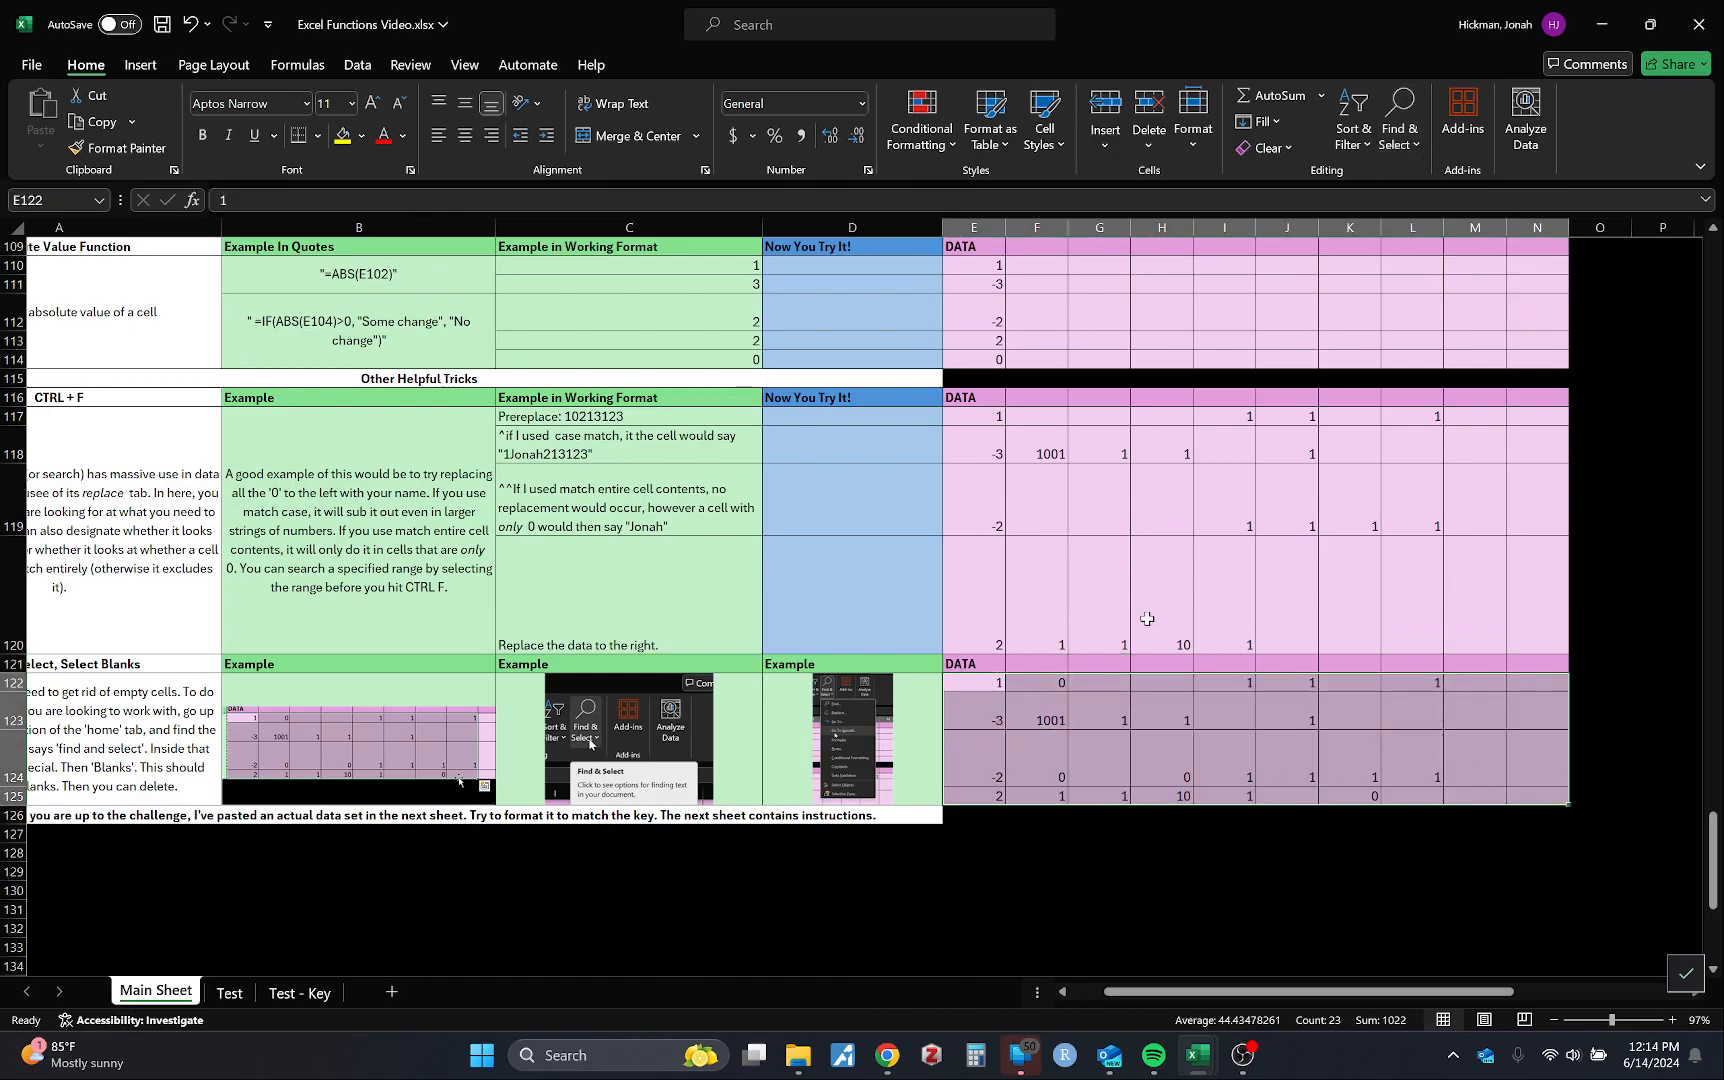
scroll(1147, 619, left, 2)
click(1401, 152)
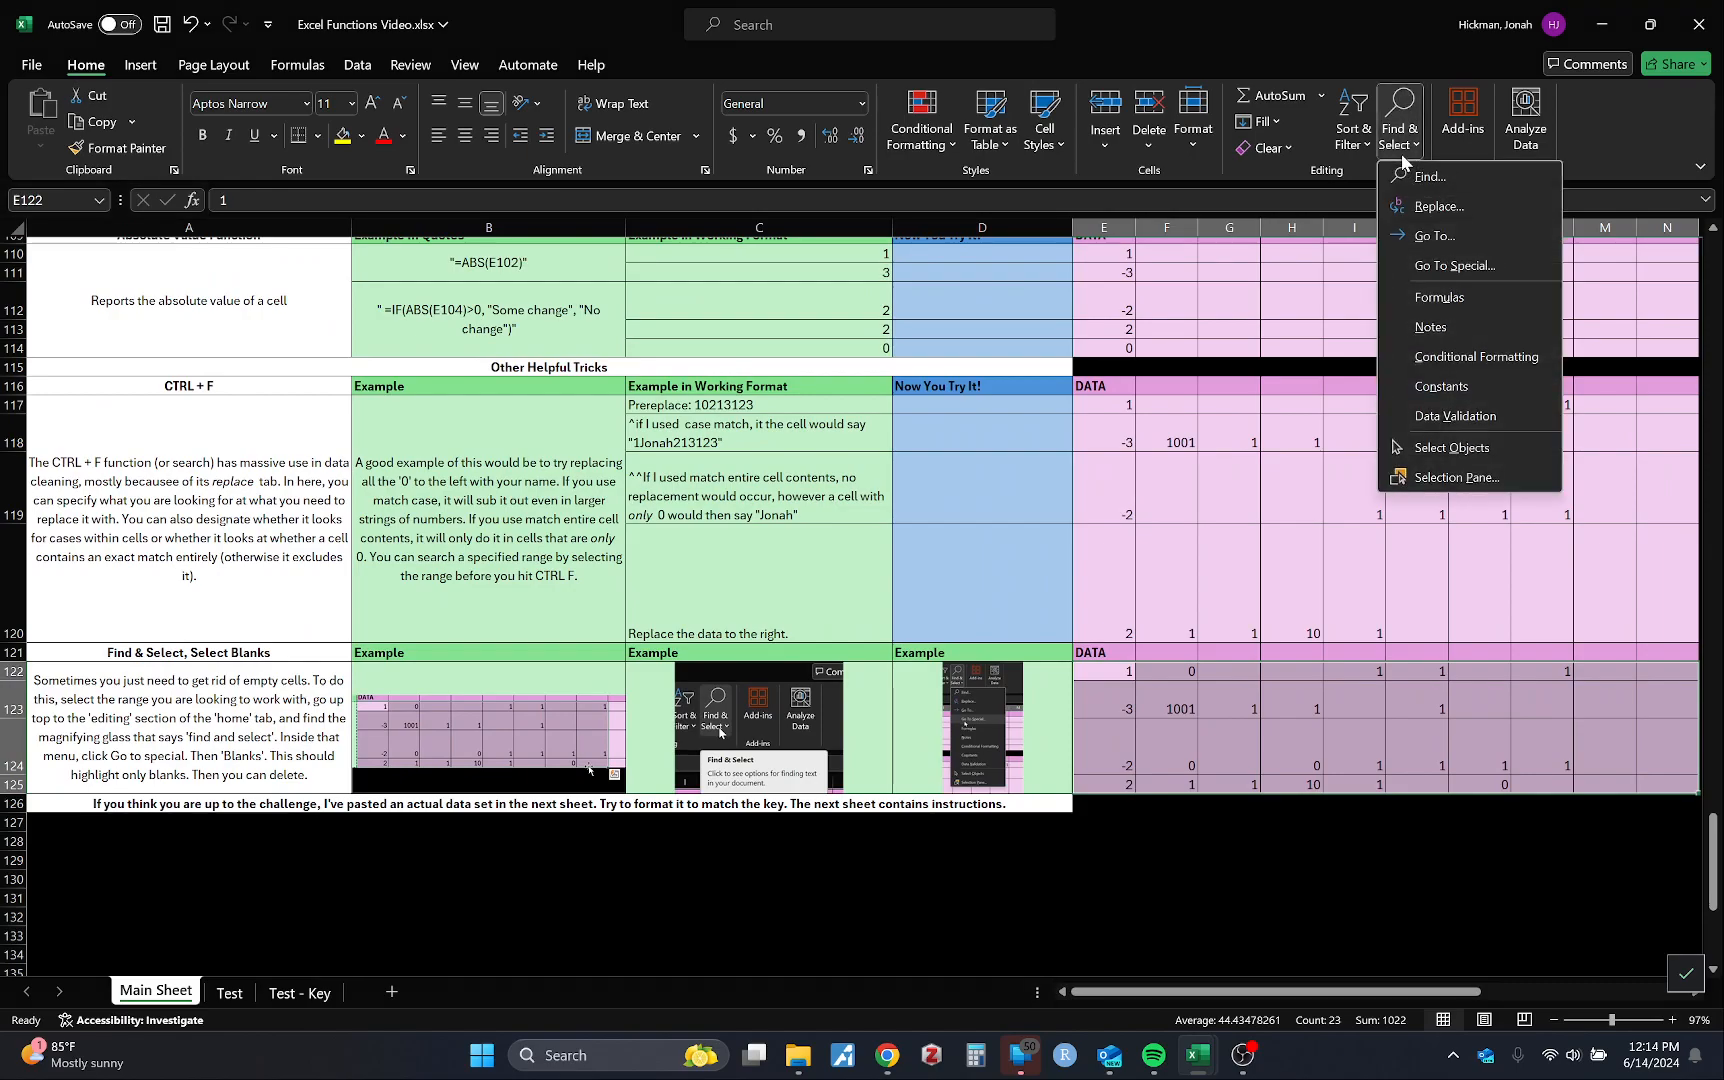
click(1433, 266)
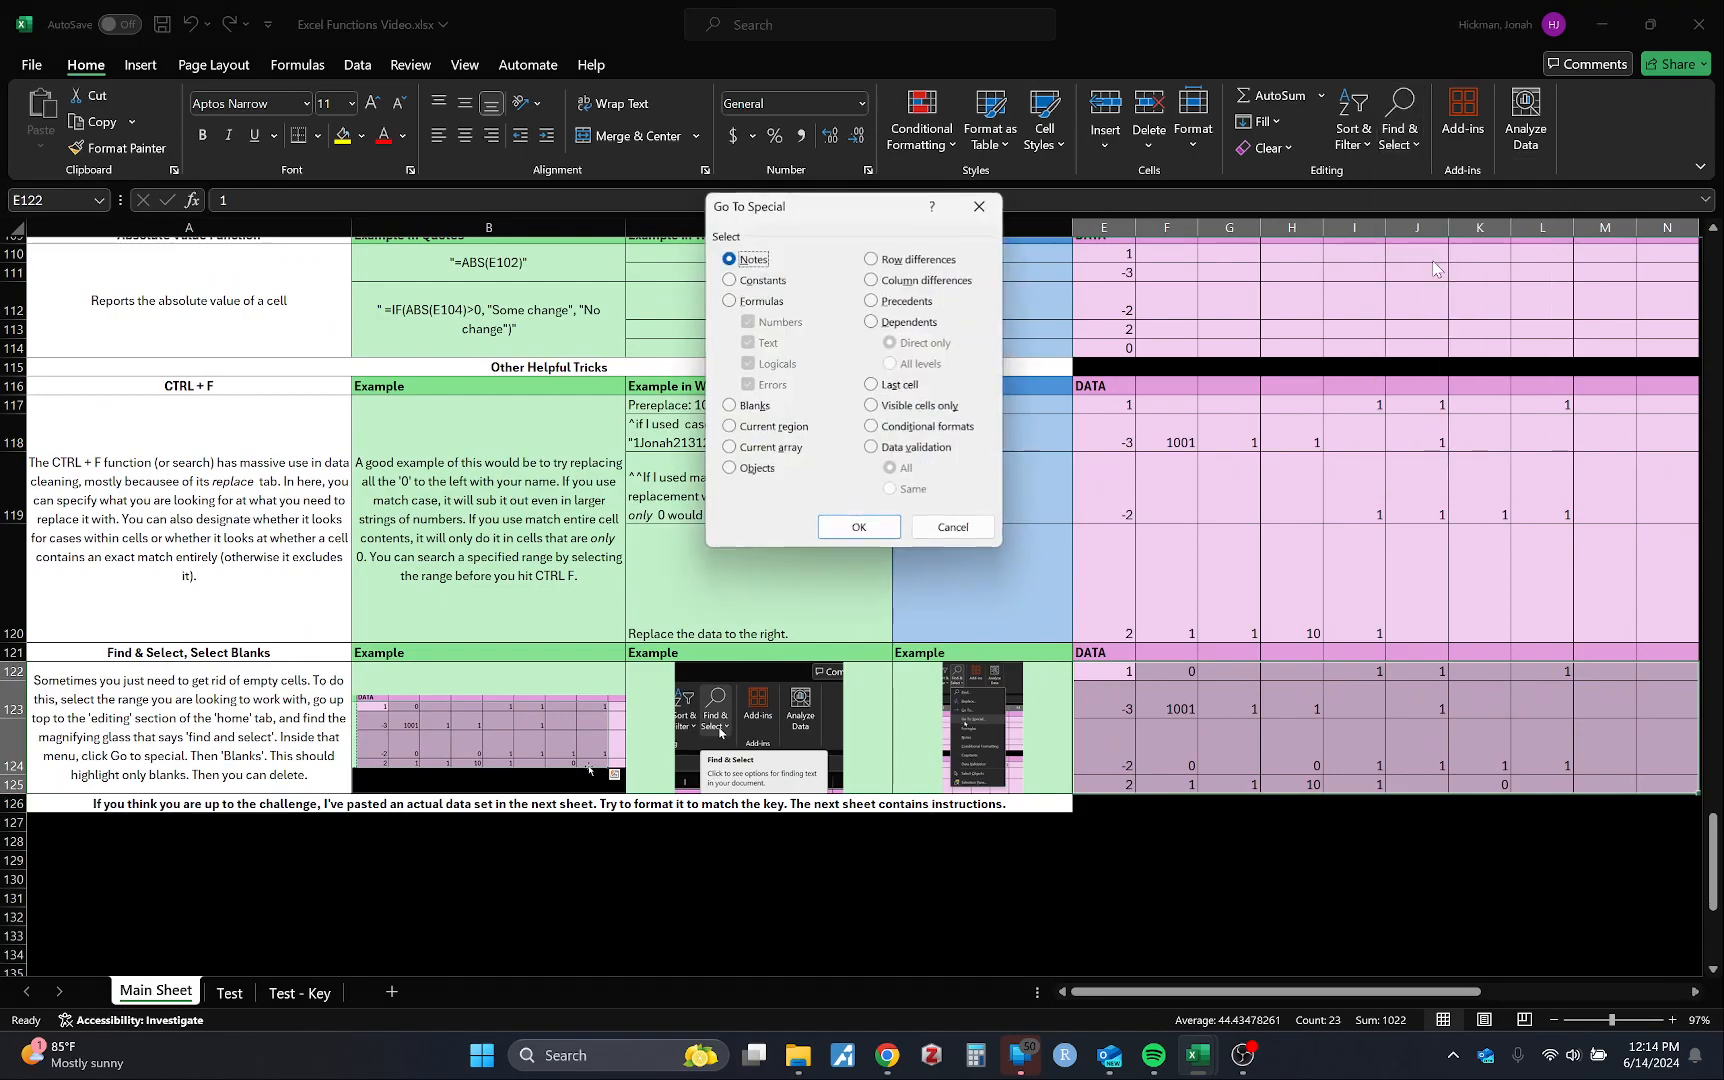
click(753, 416)
click(859, 527)
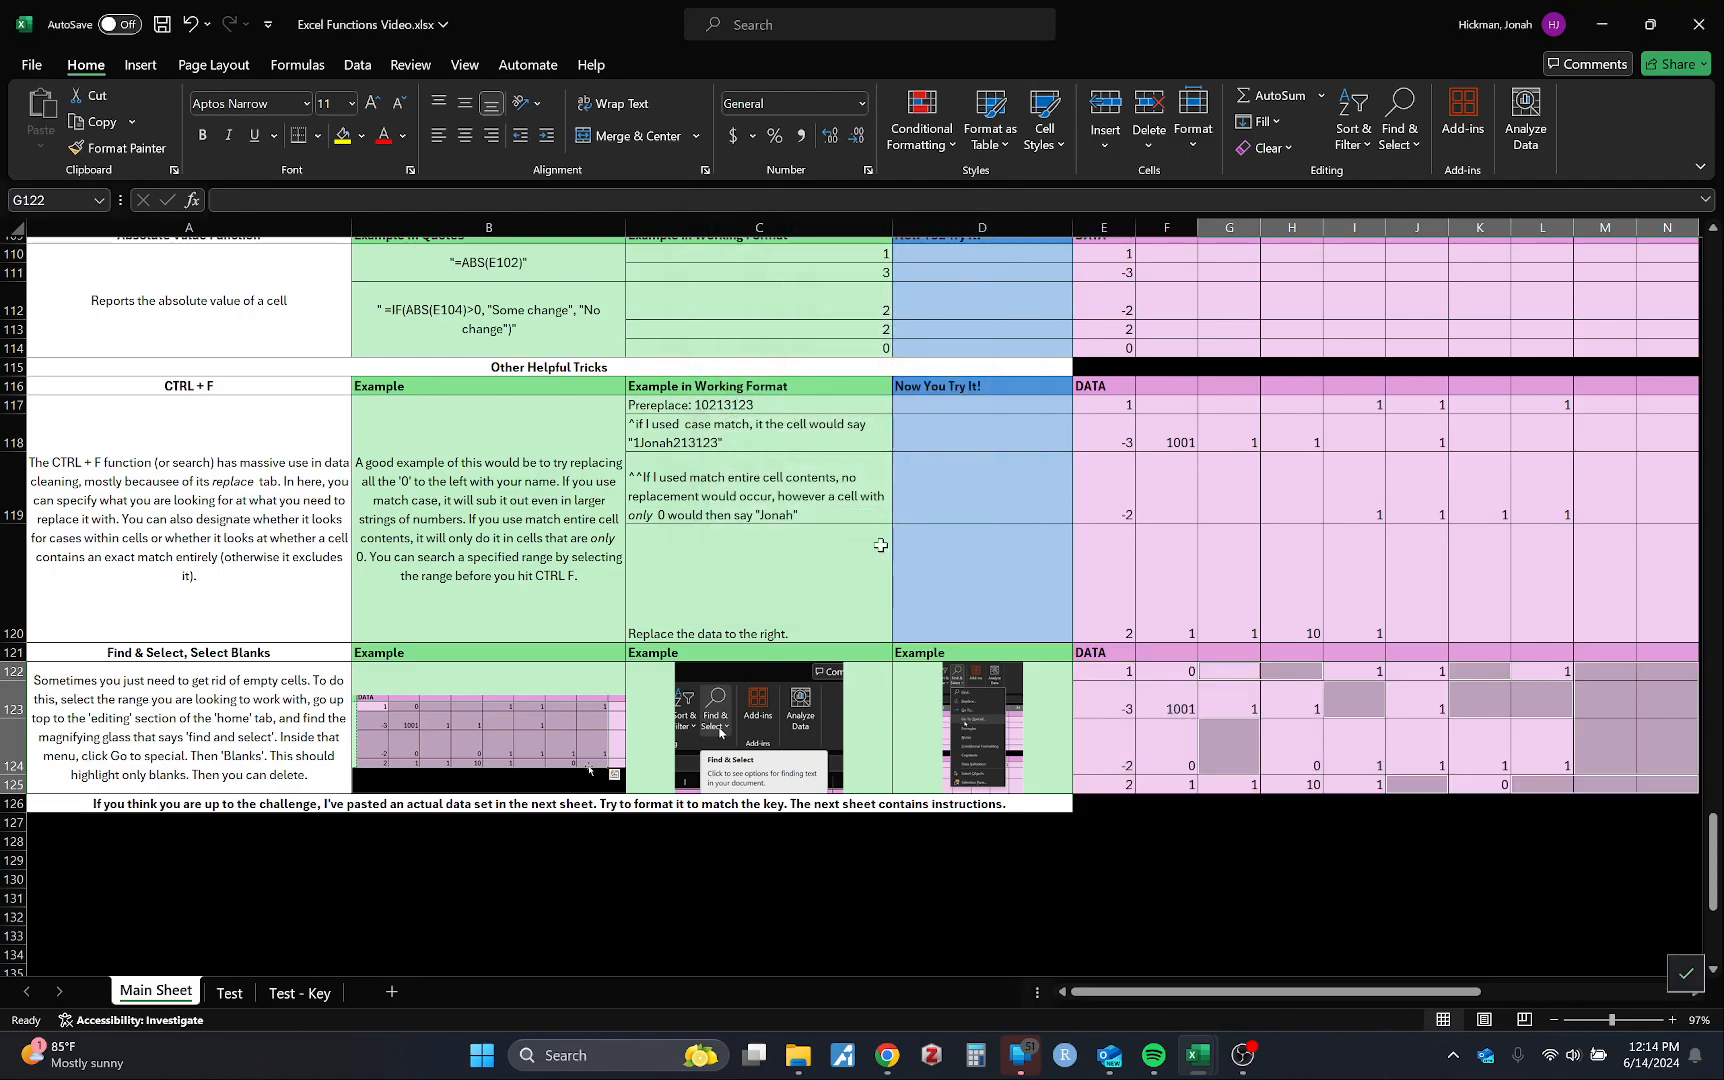
scroll(975, 609, right, 2)
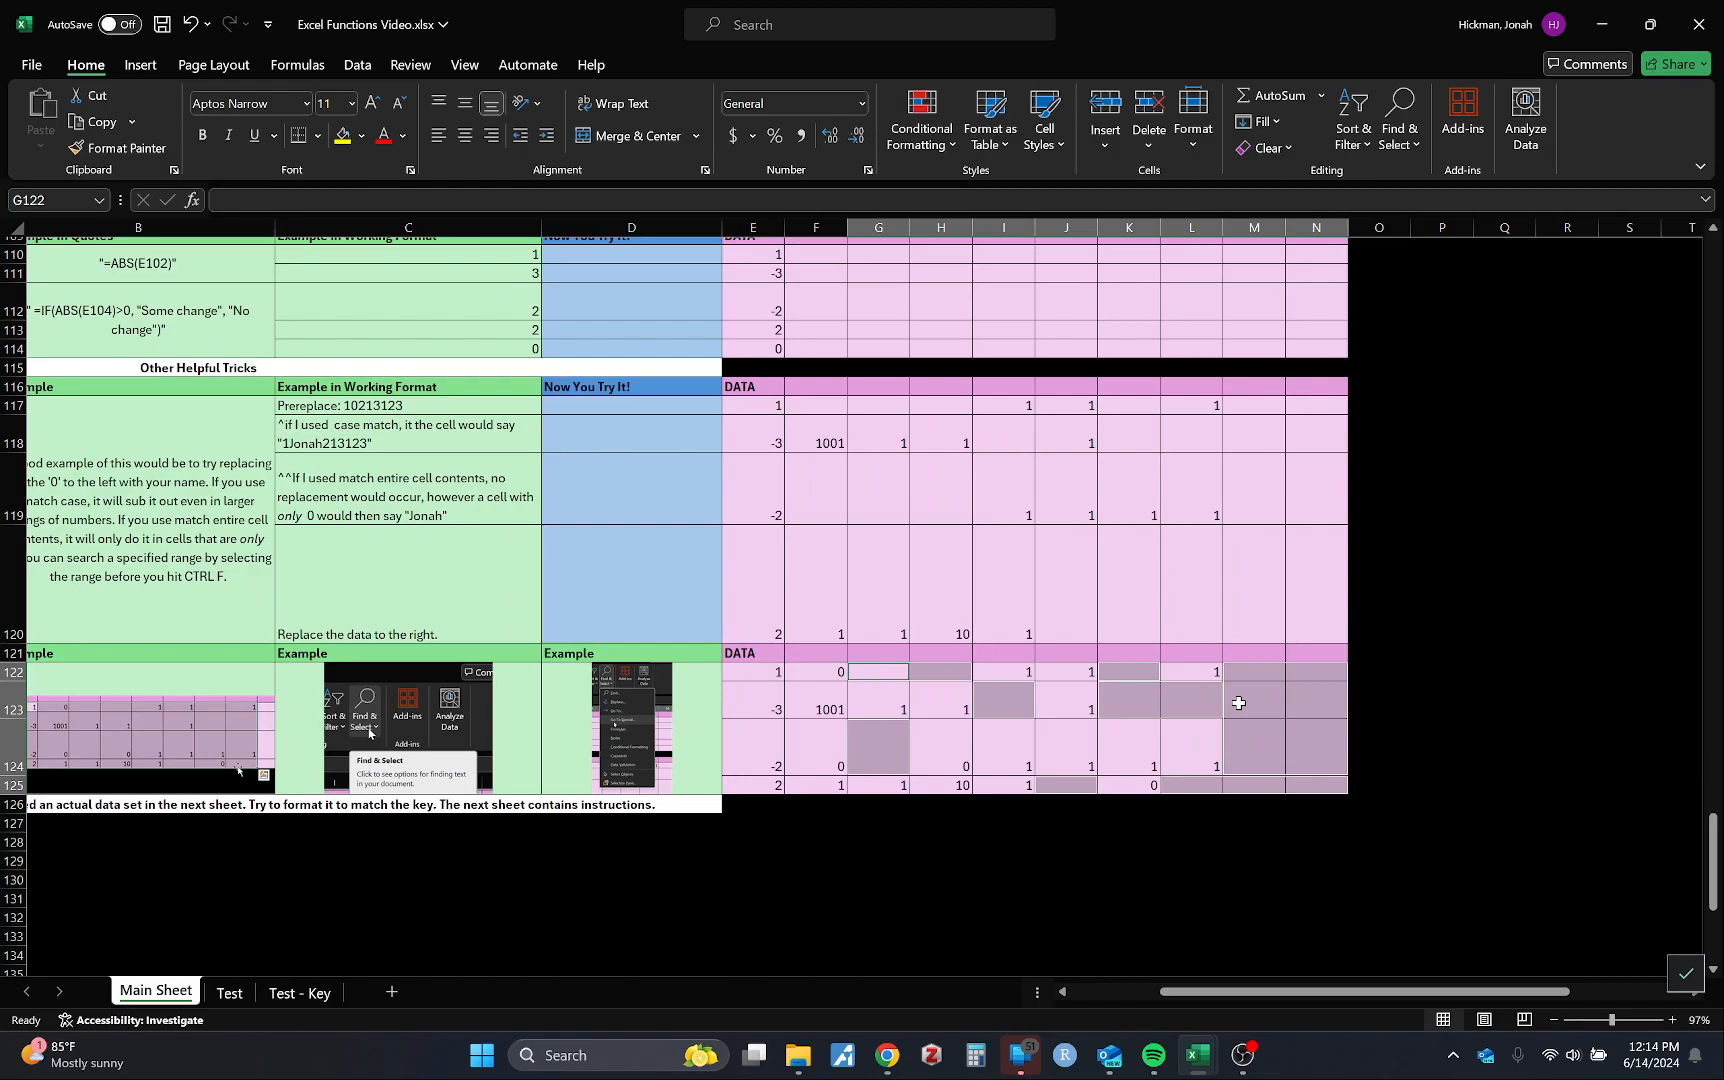
right_click(1239, 704)
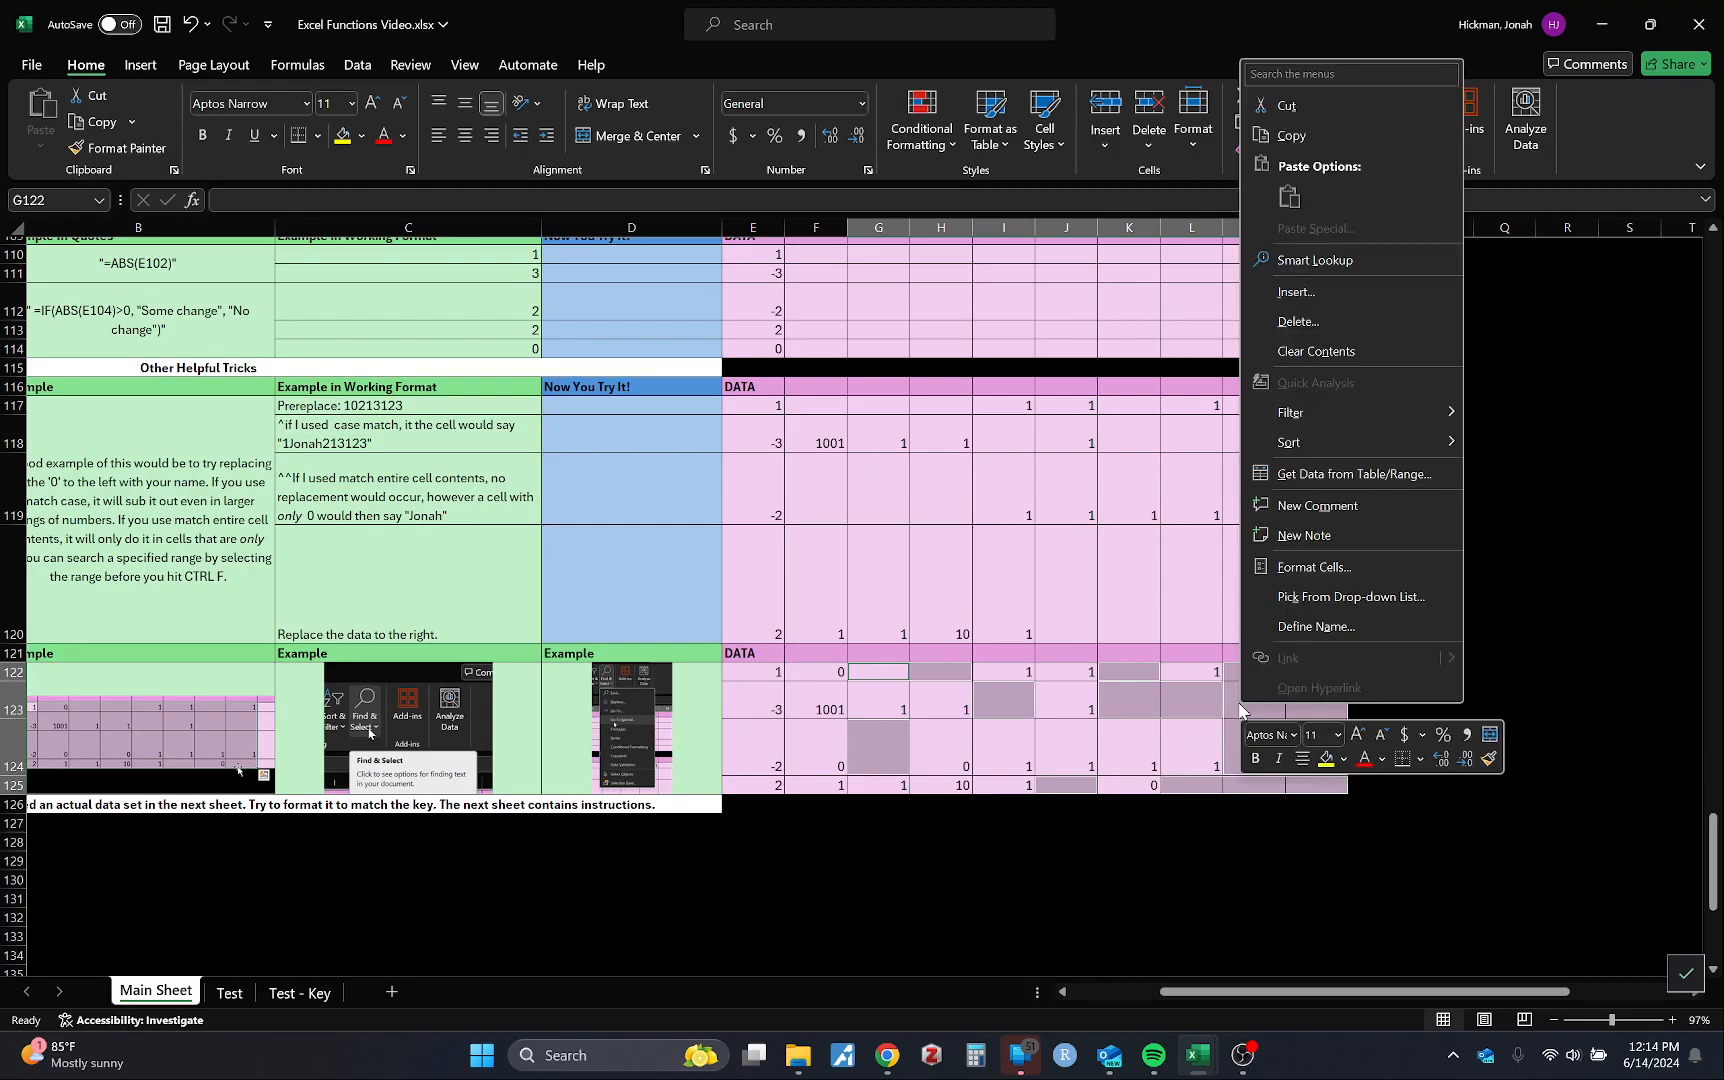
click(1341, 320)
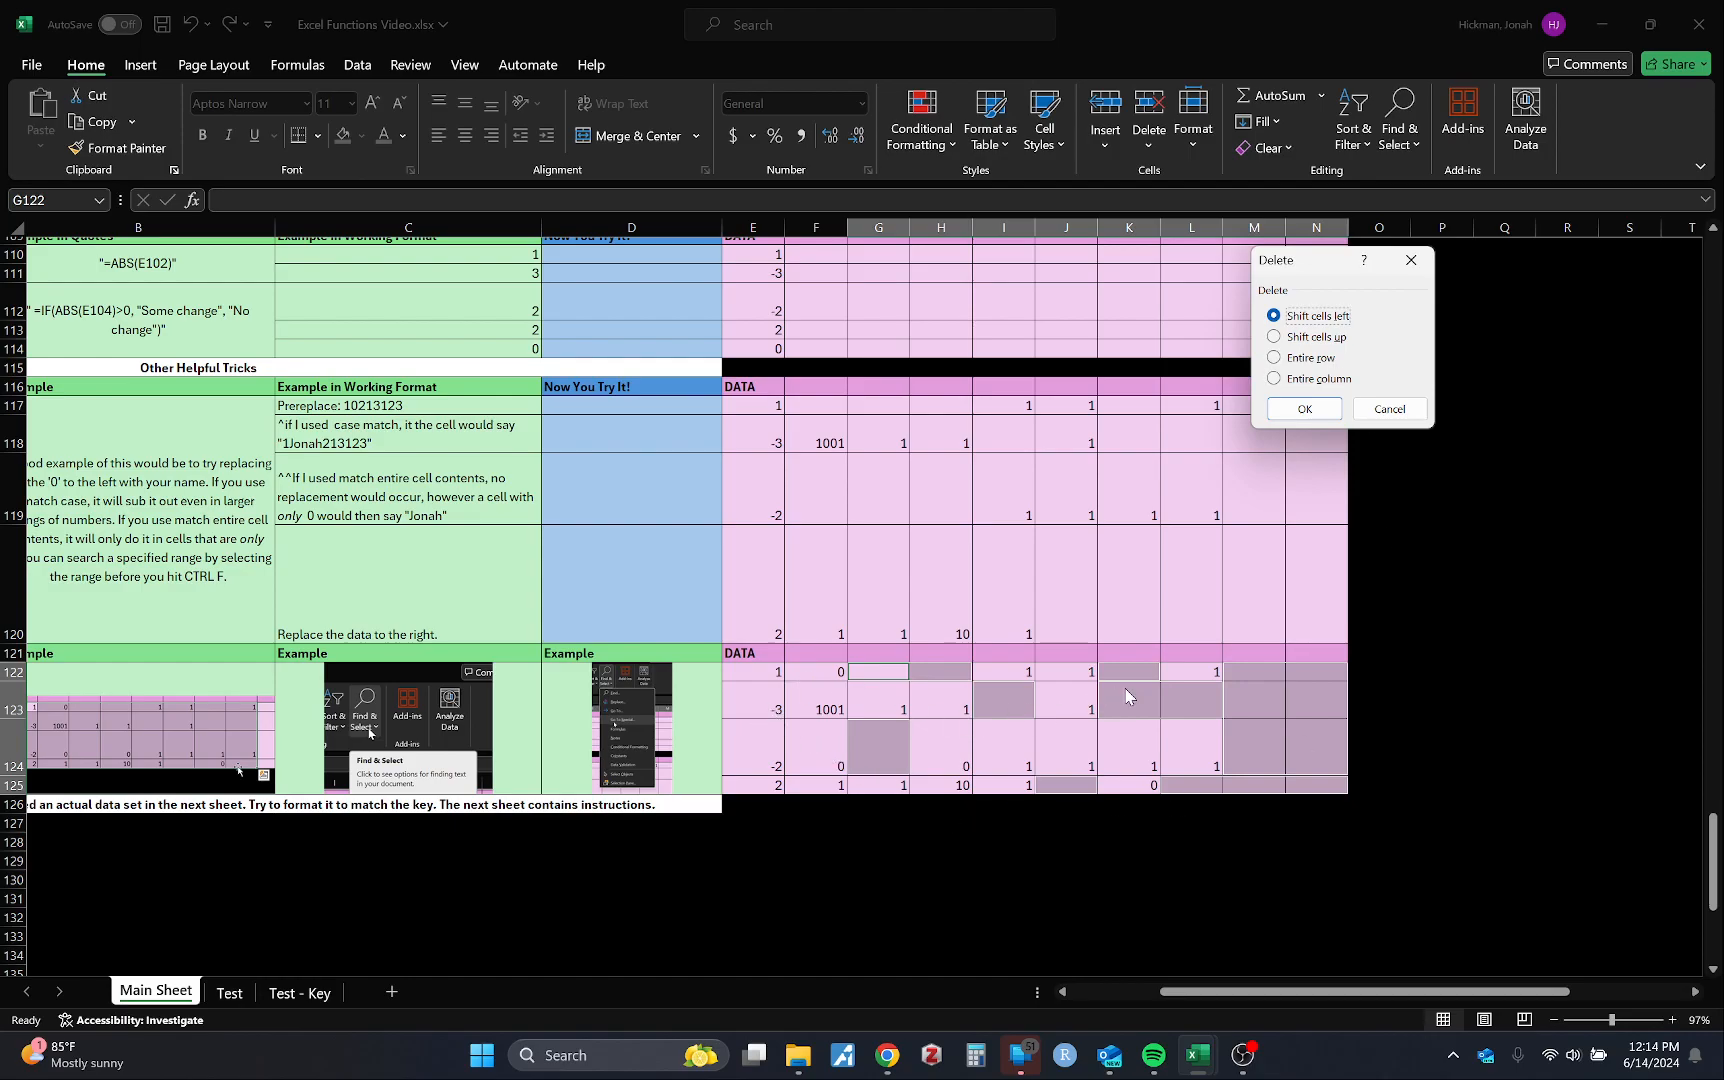
click(1318, 337)
click(1305, 409)
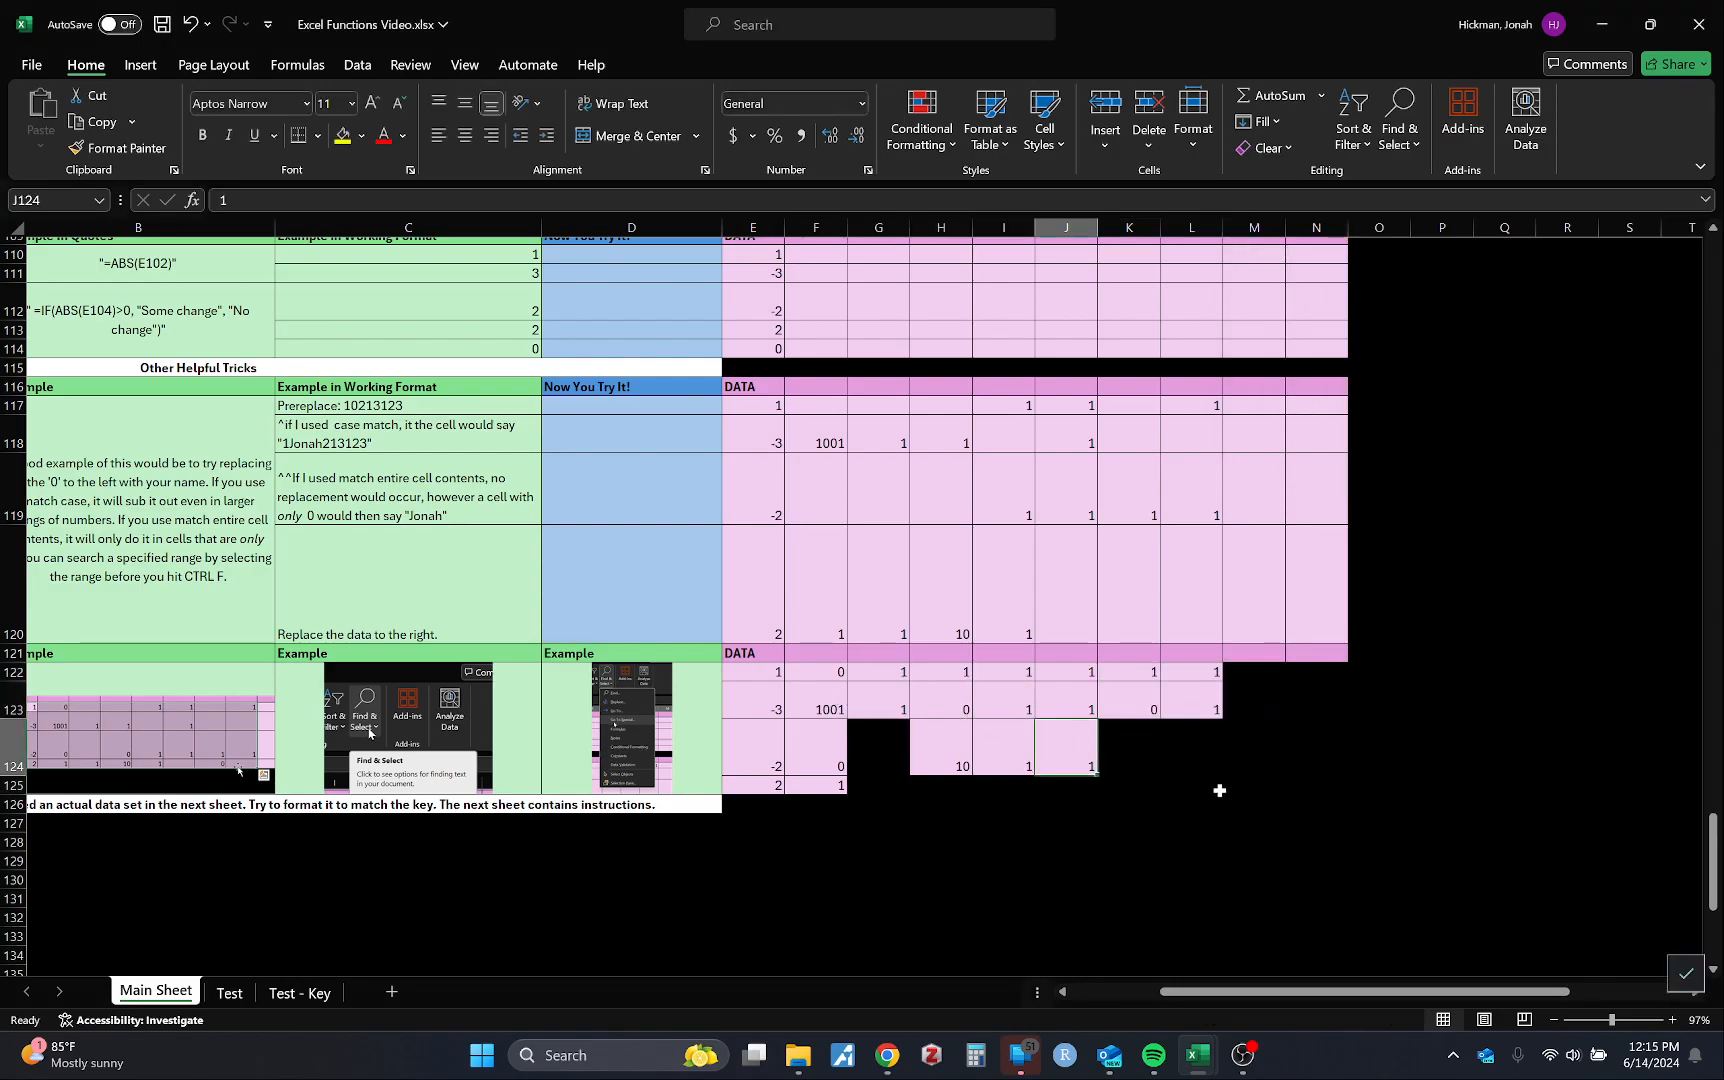
key(ctrl+z)
click(879, 898)
scroll(425, 893, left, 3)
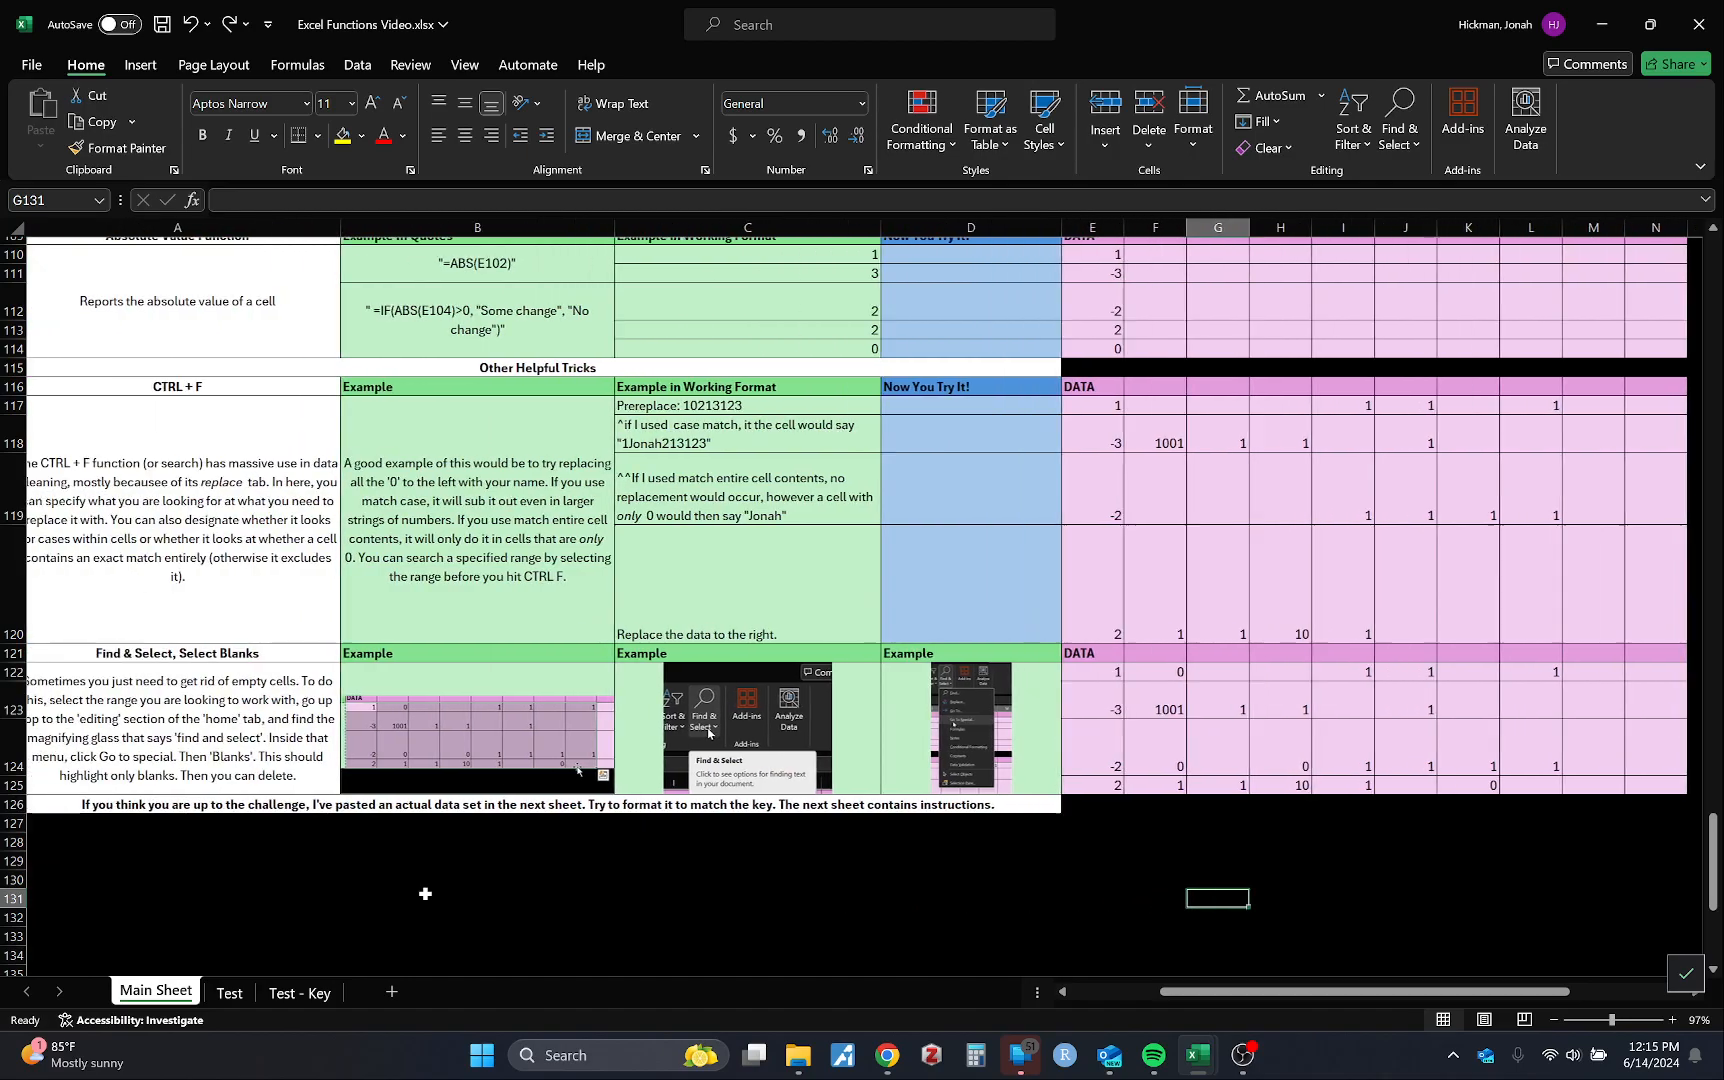
key(ctrl+Page_Down)
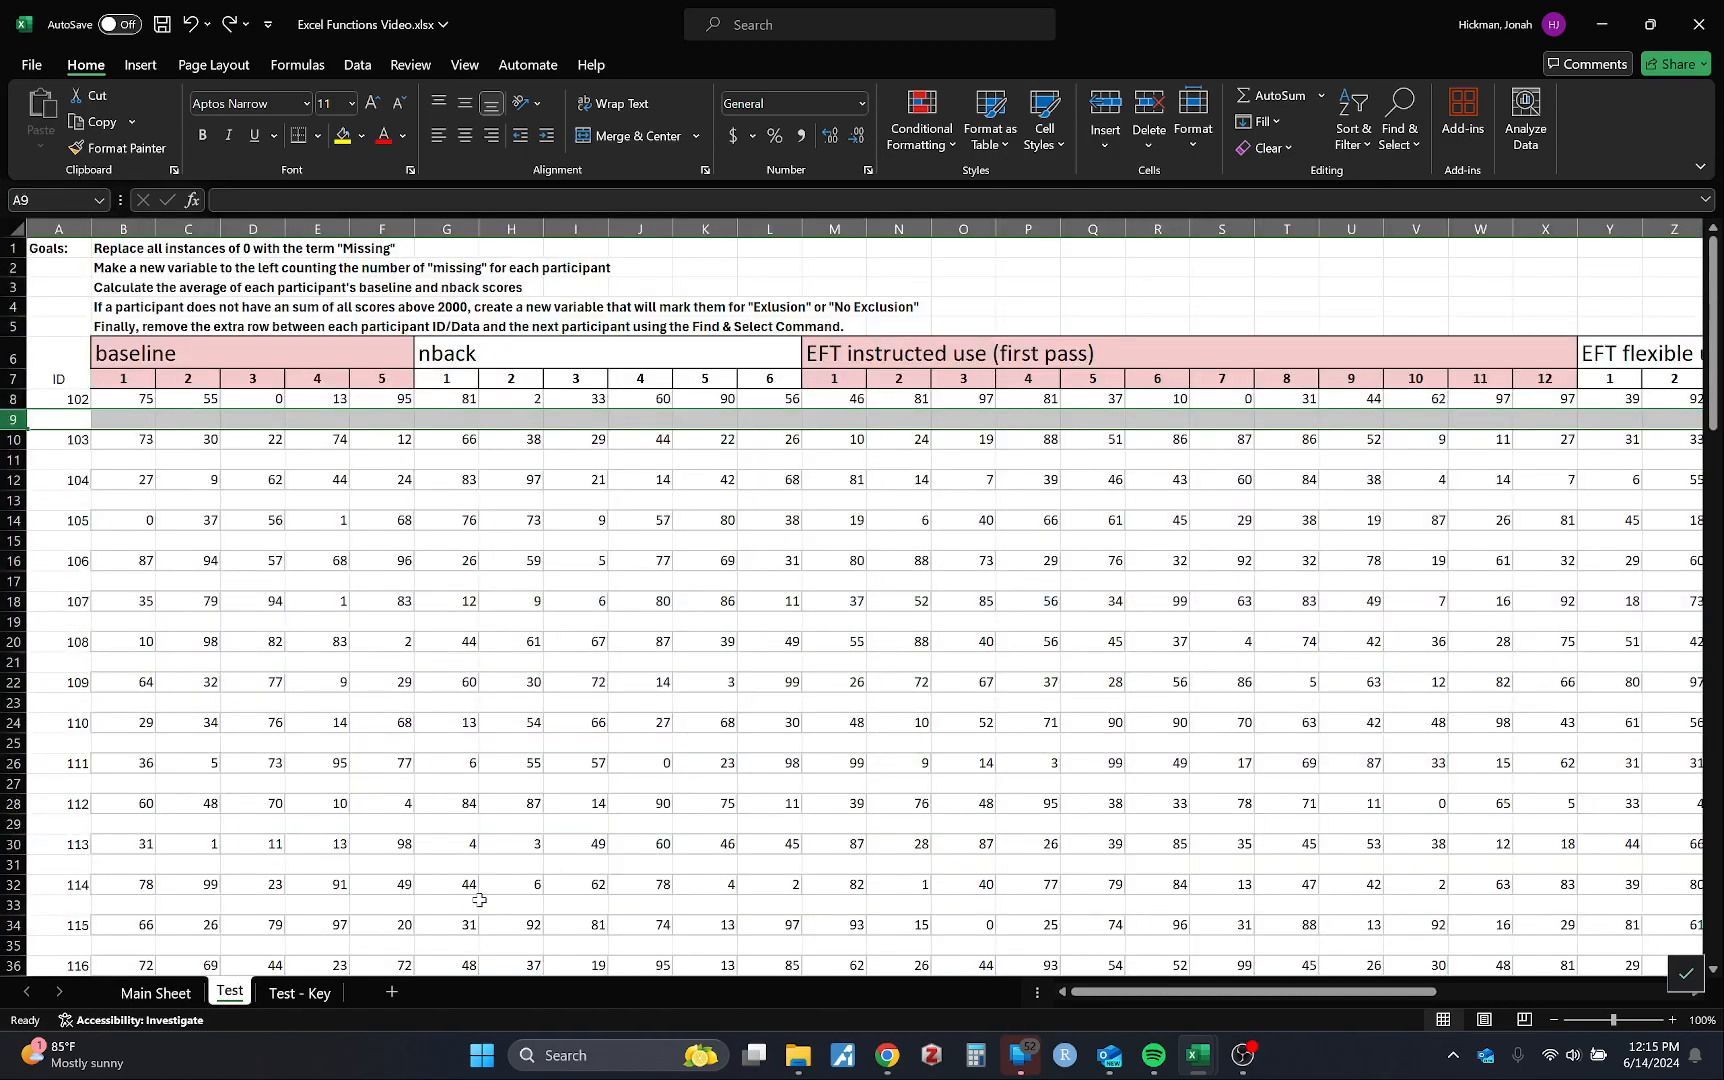
key(ctrl+Page_Up)
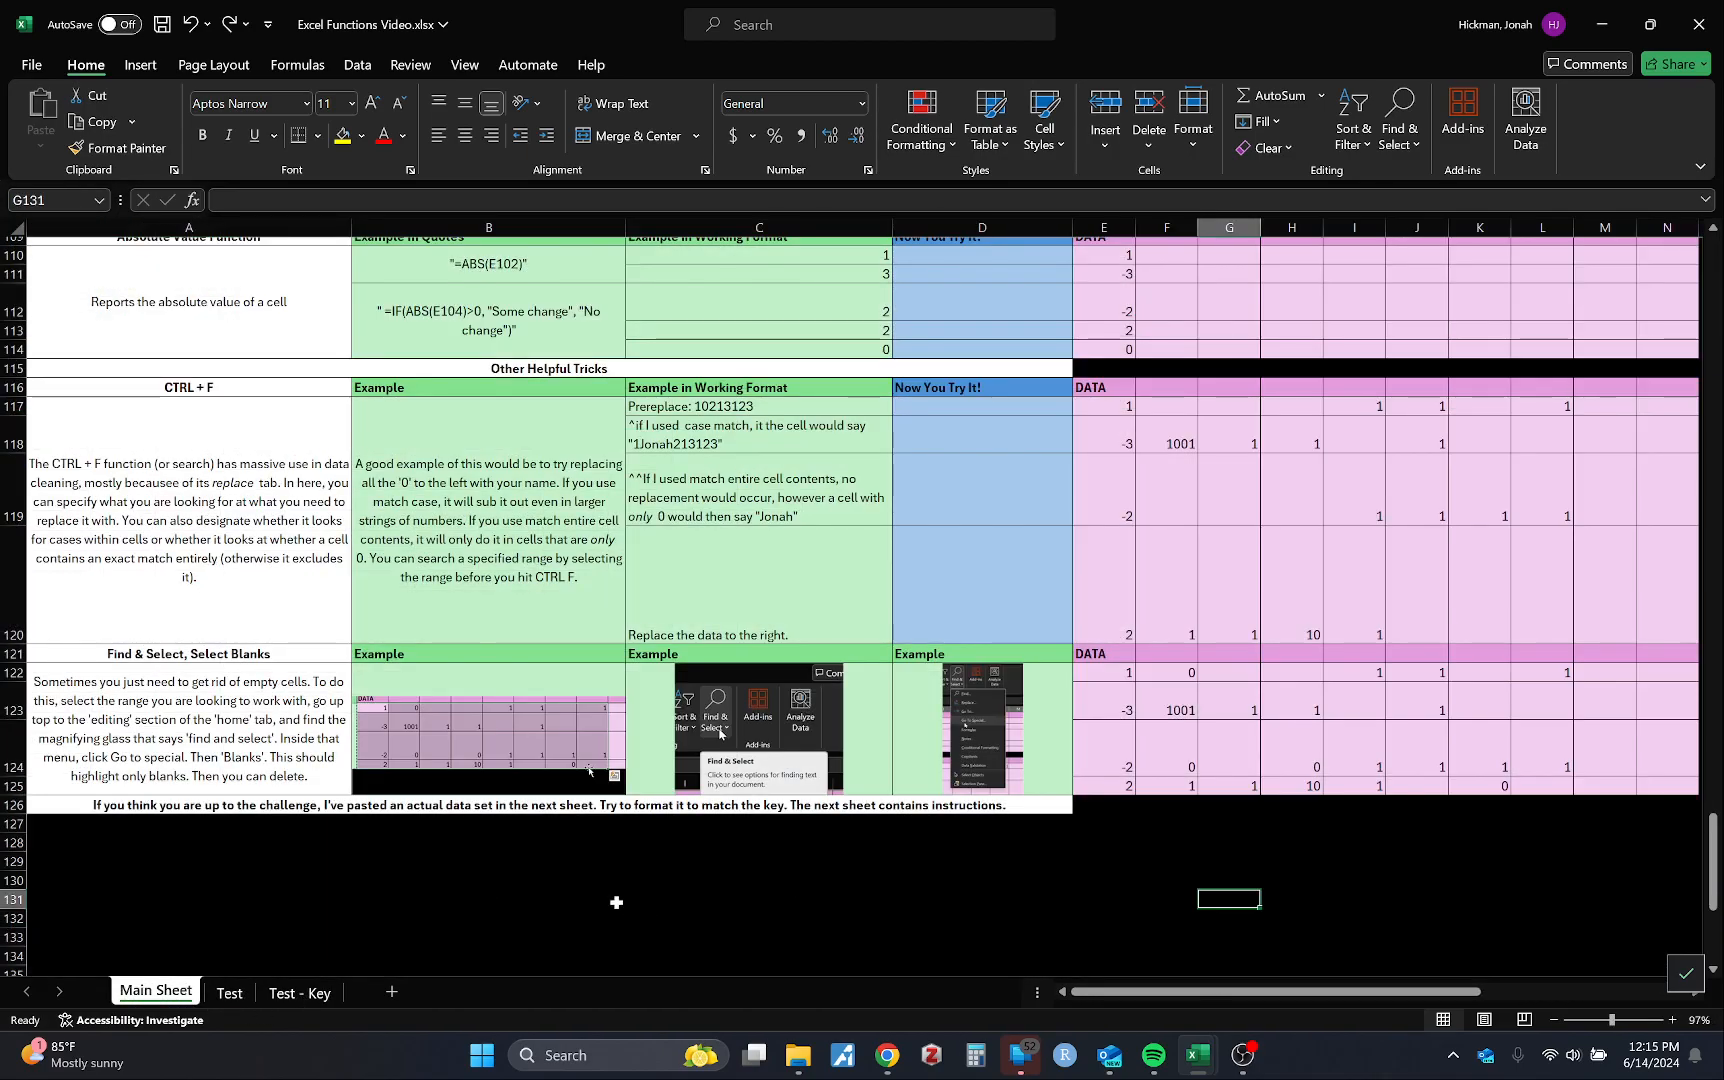
click(229, 993)
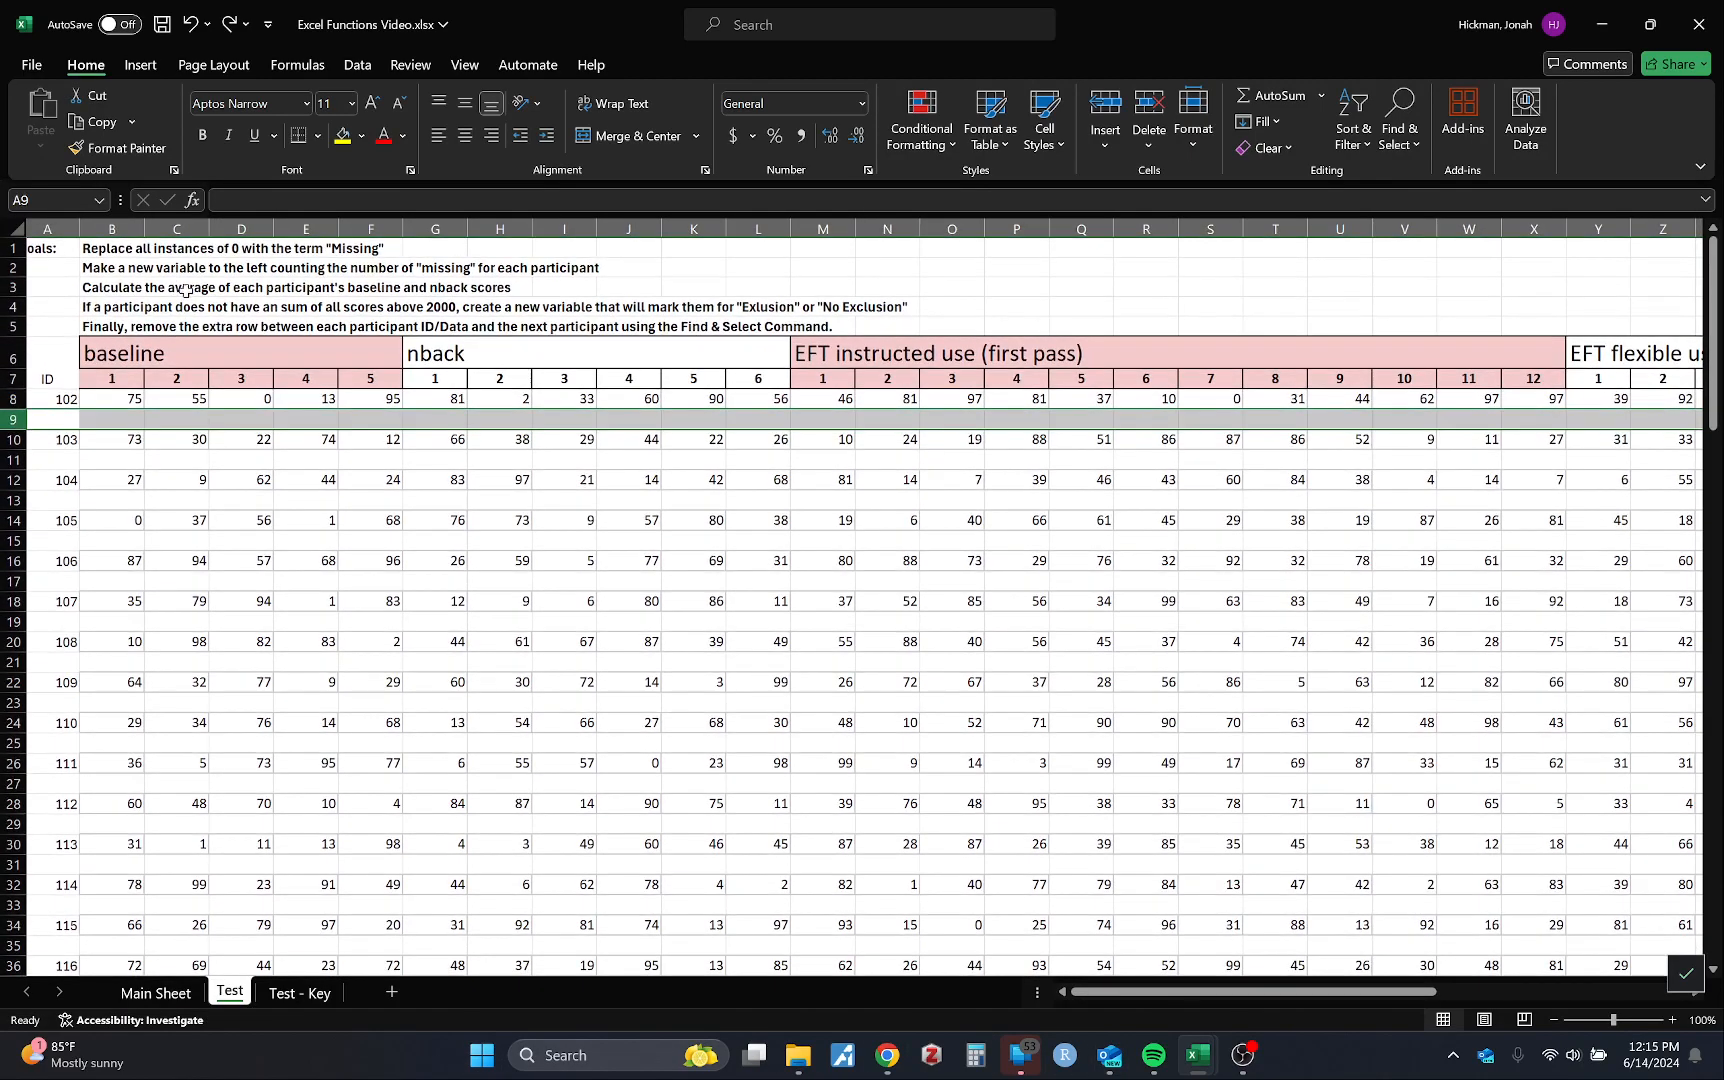
drag(128, 250, 138, 323)
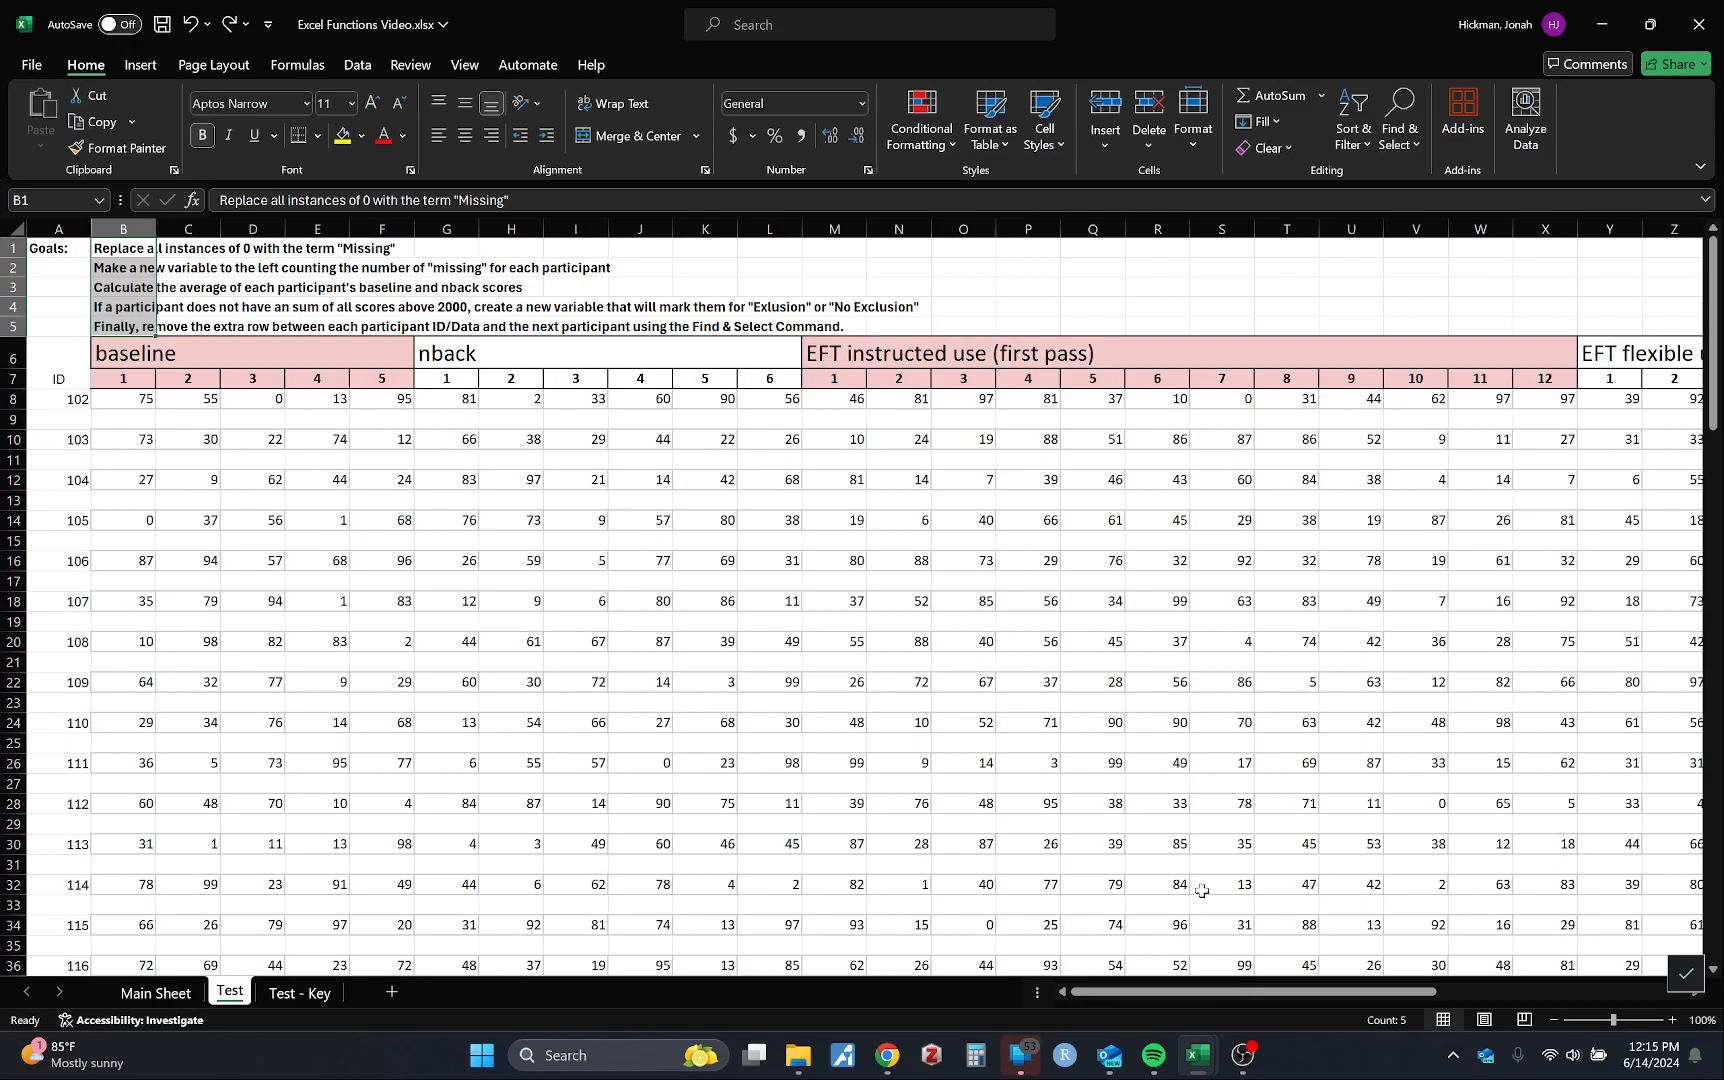
double_click(769, 311)
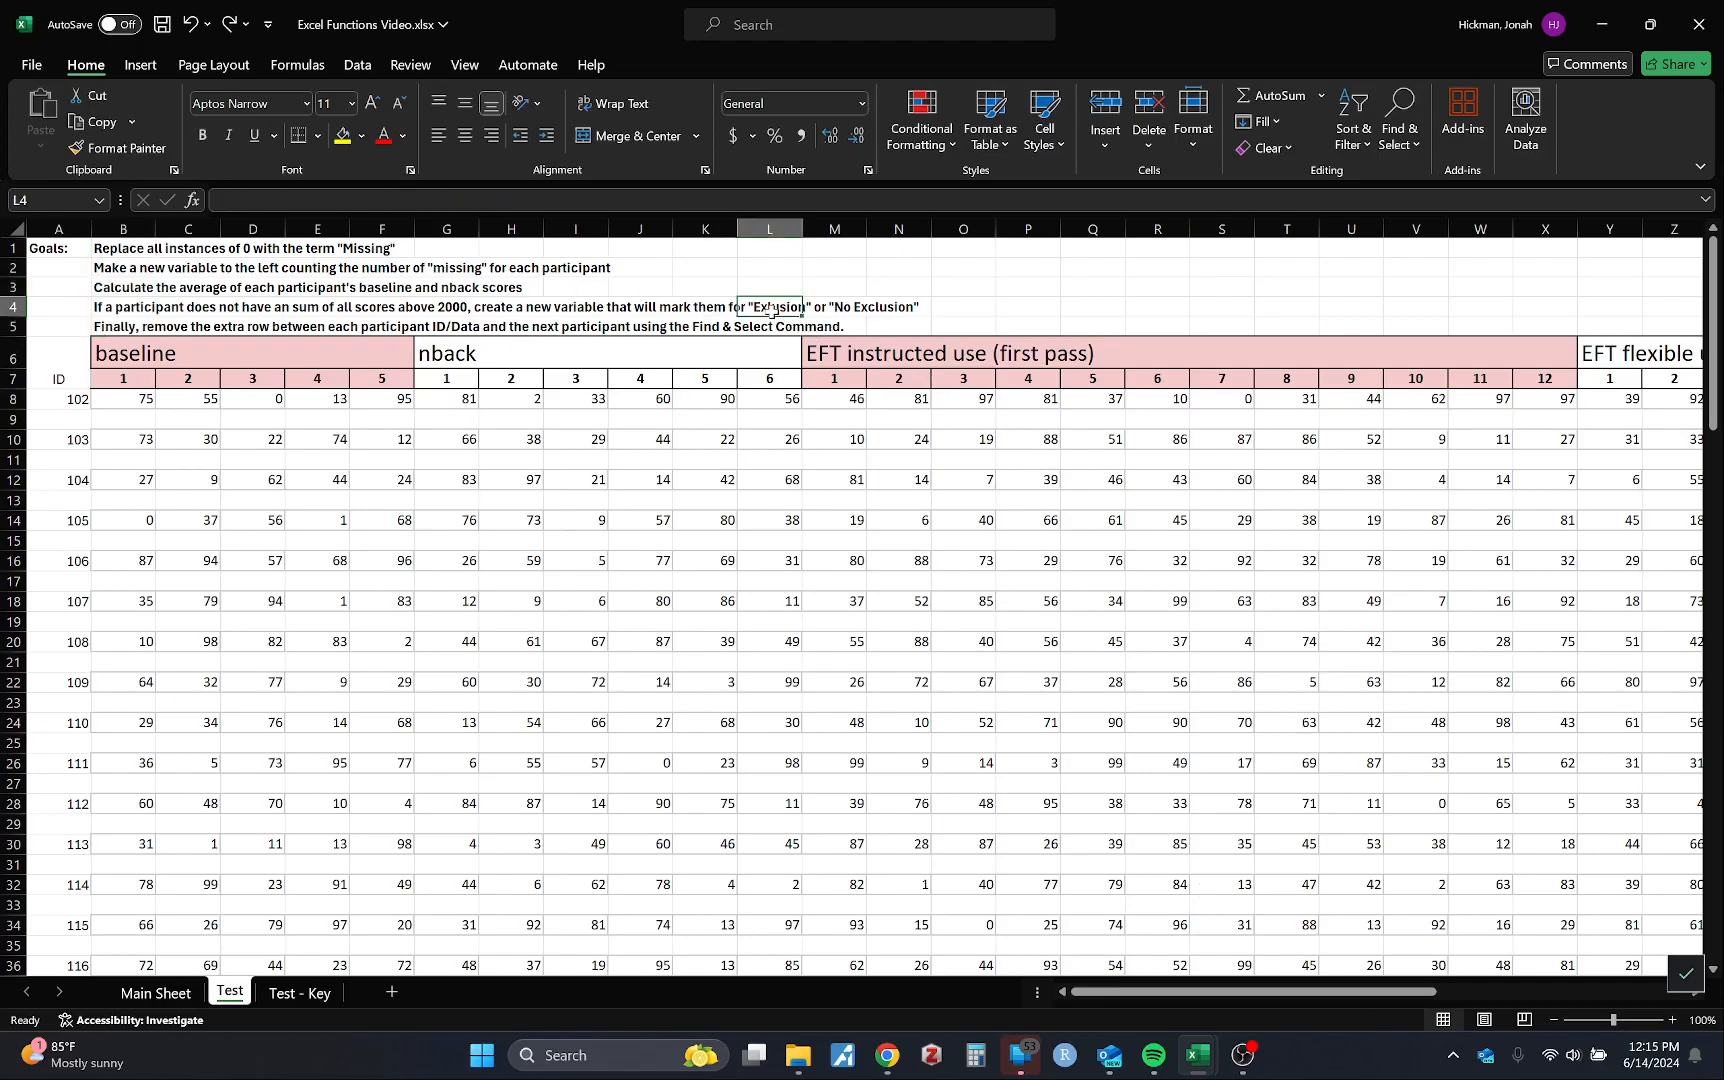
click(926, 480)
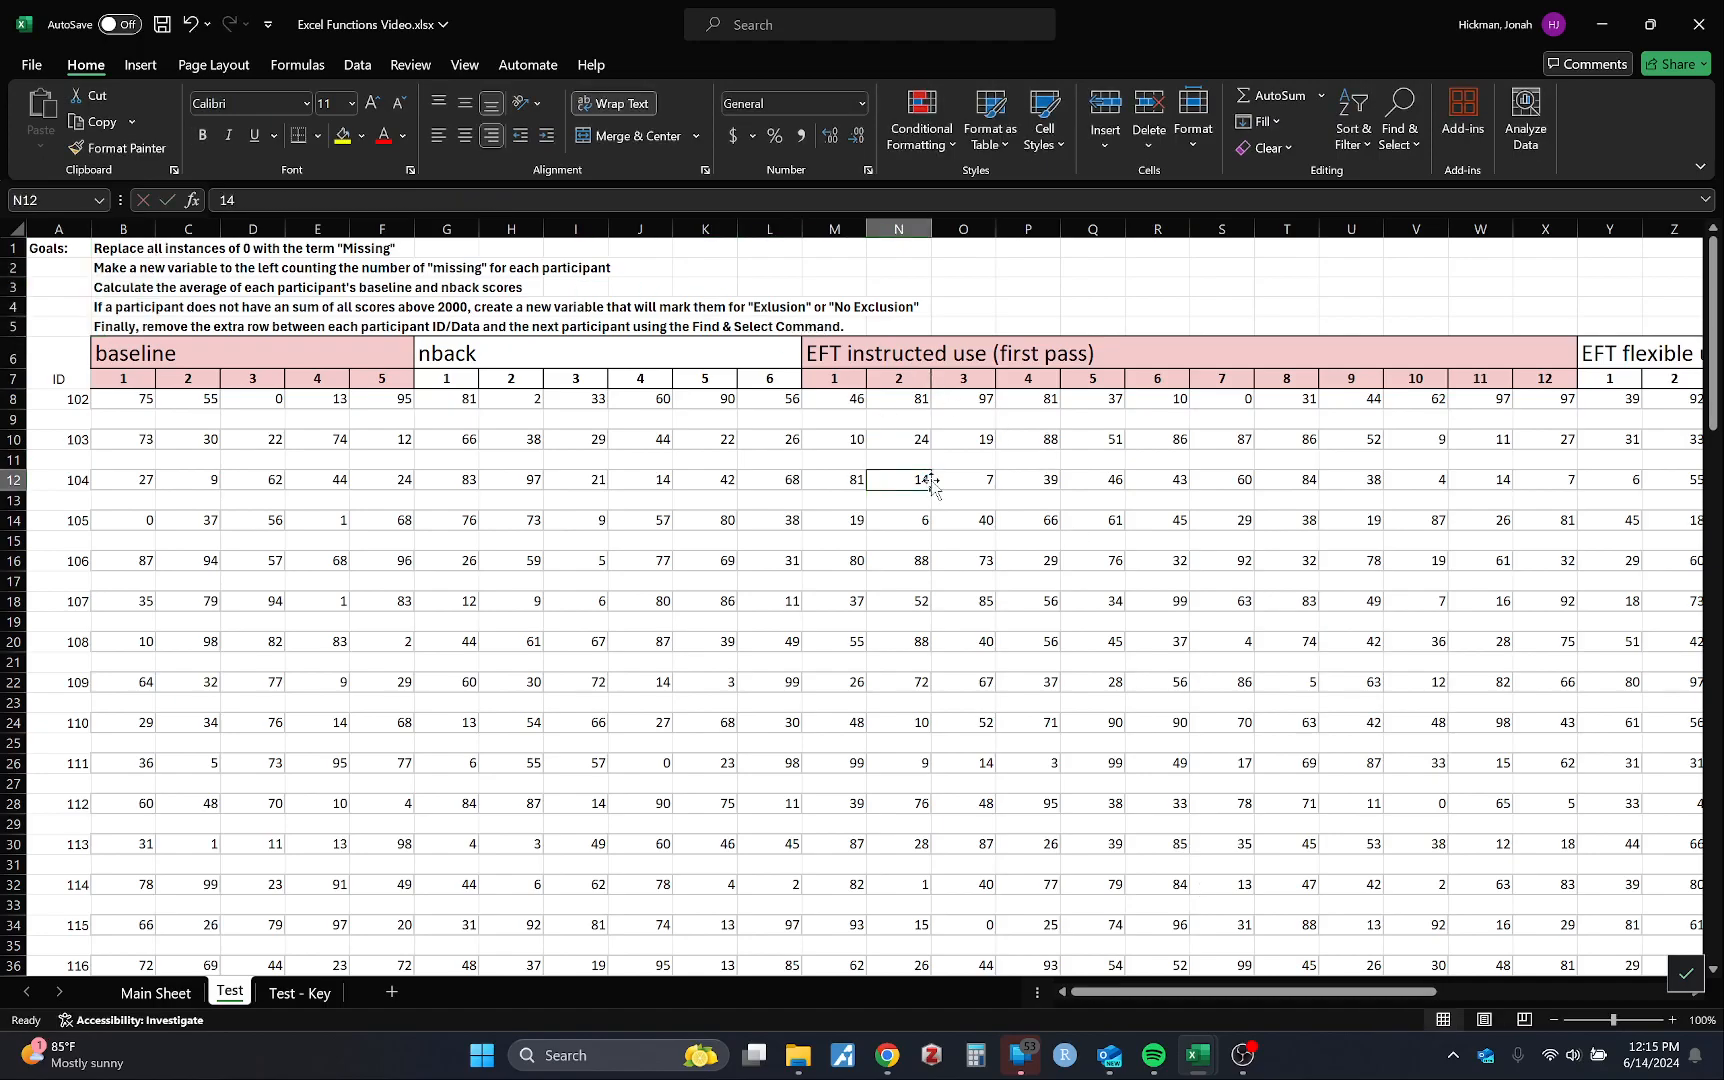
scroll(803, 810, down, 20)
scroll(803, 810, up, 17)
scroll(803, 810, up, 10)
click(182, 996)
scroll(775, 611, up, 20)
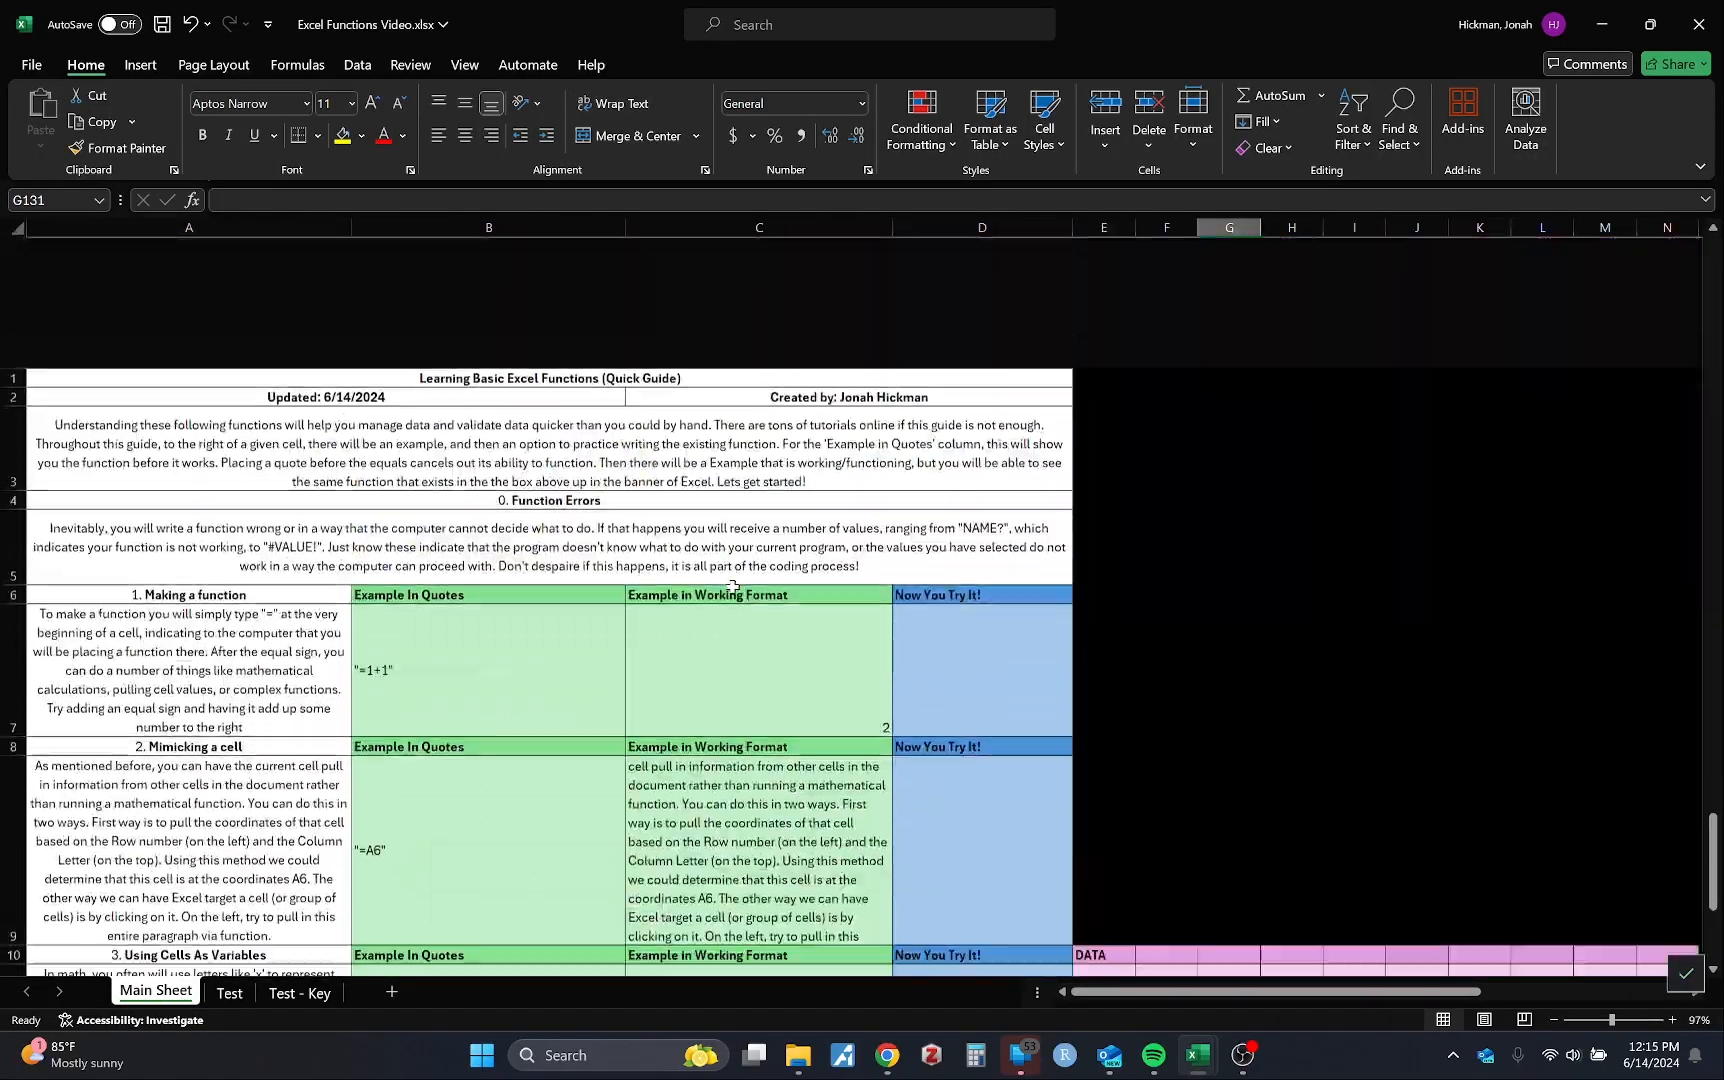